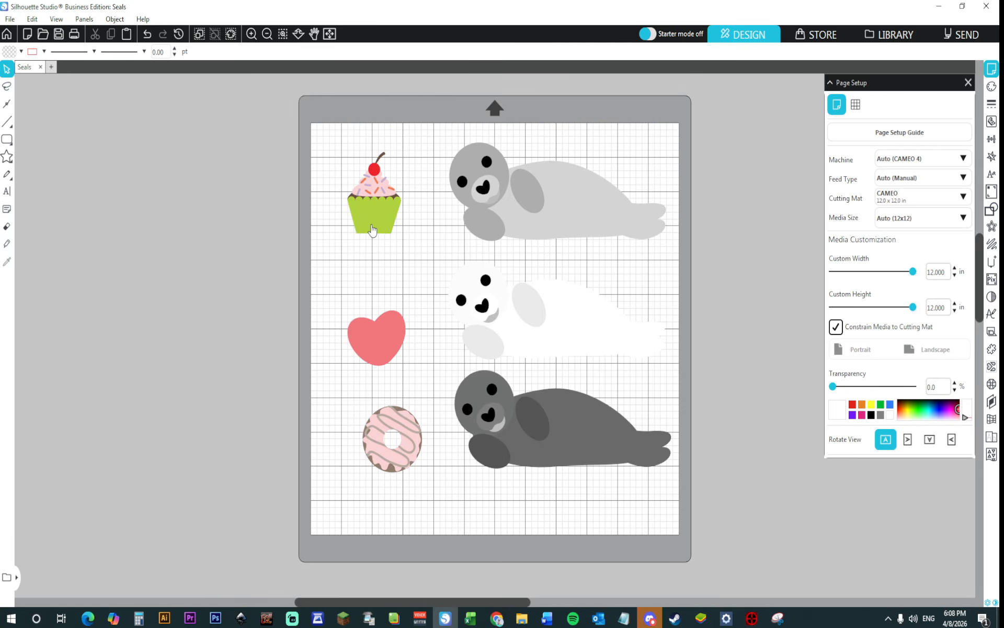
Step: Move the cupcake and the donut slightly upward on the page
{"action": "left_click_drag", "start_coordinate": [372, 232], "coordinate": [372, 228]}
{"action": "left_click_drag", "start_coordinate": [373, 414], "coordinate": [376, 403]}
{"action": "left_click", "coordinate": [371, 361]}
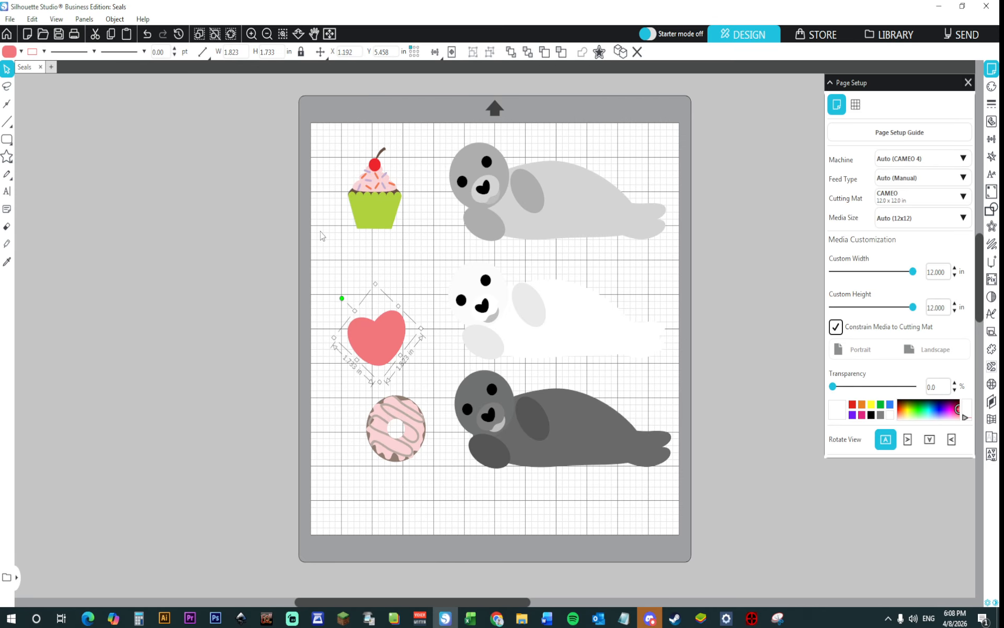
{"action": "left_click", "coordinate": [424, 287]}
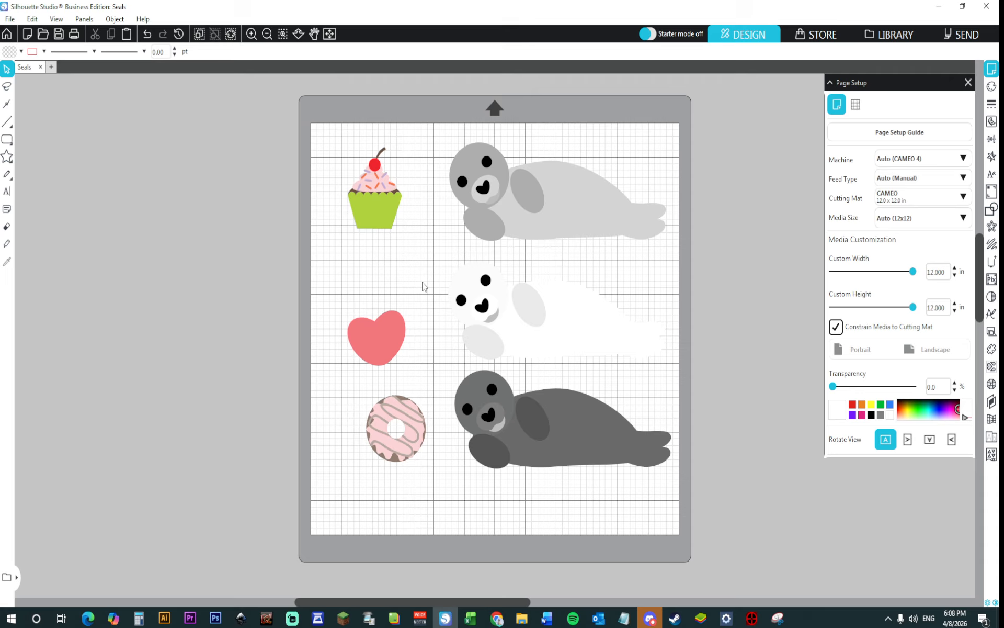
Step: Switch the program's view to the Standard Edition
{"action": "left_click", "coordinate": [122, 23]}
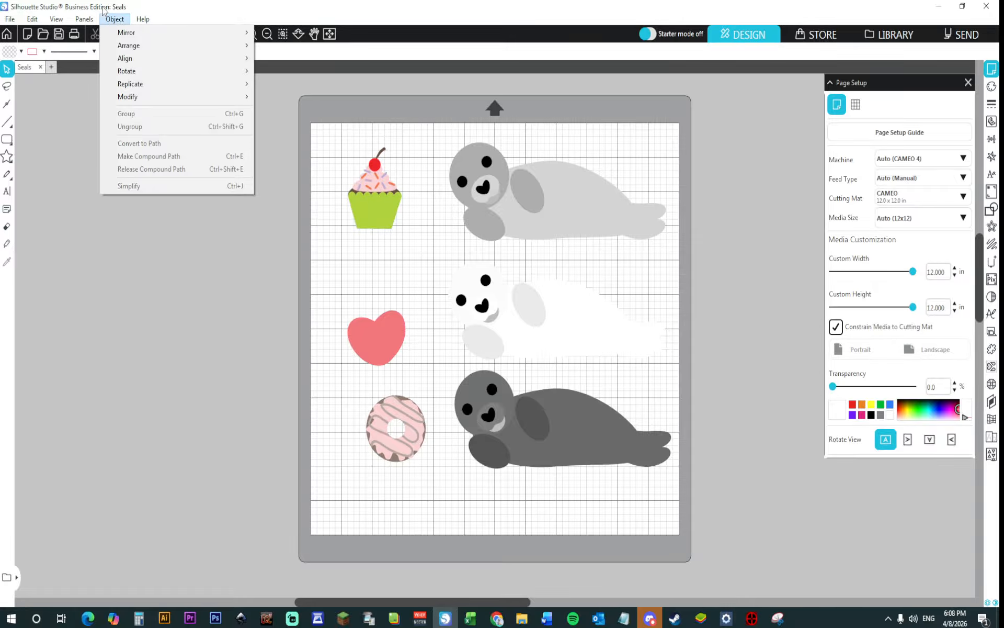
{"action": "mouse_move", "coordinate": [140, 20]}
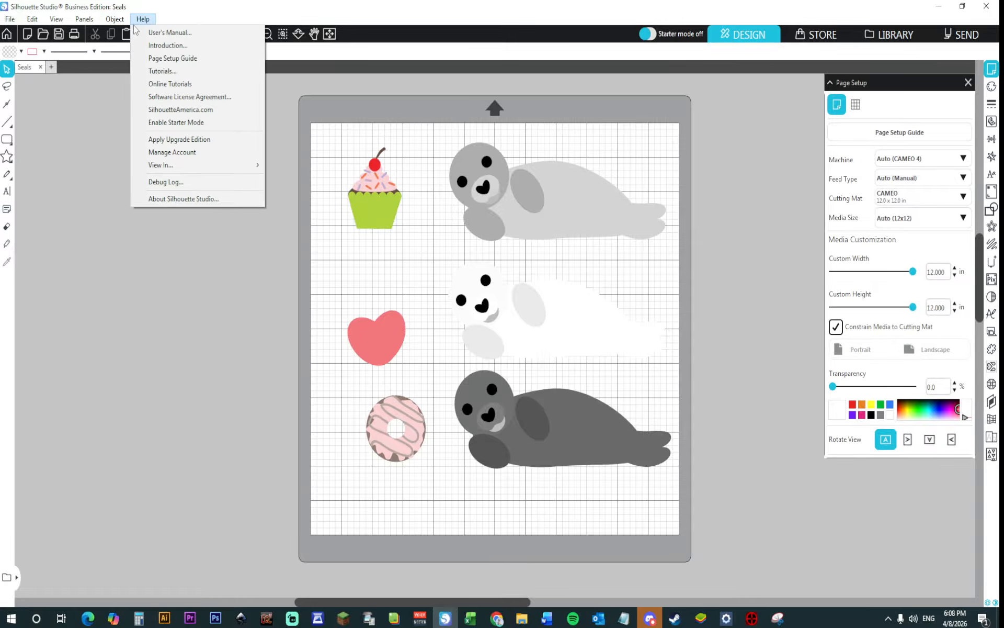
{"action": "mouse_move", "coordinate": [159, 164]}
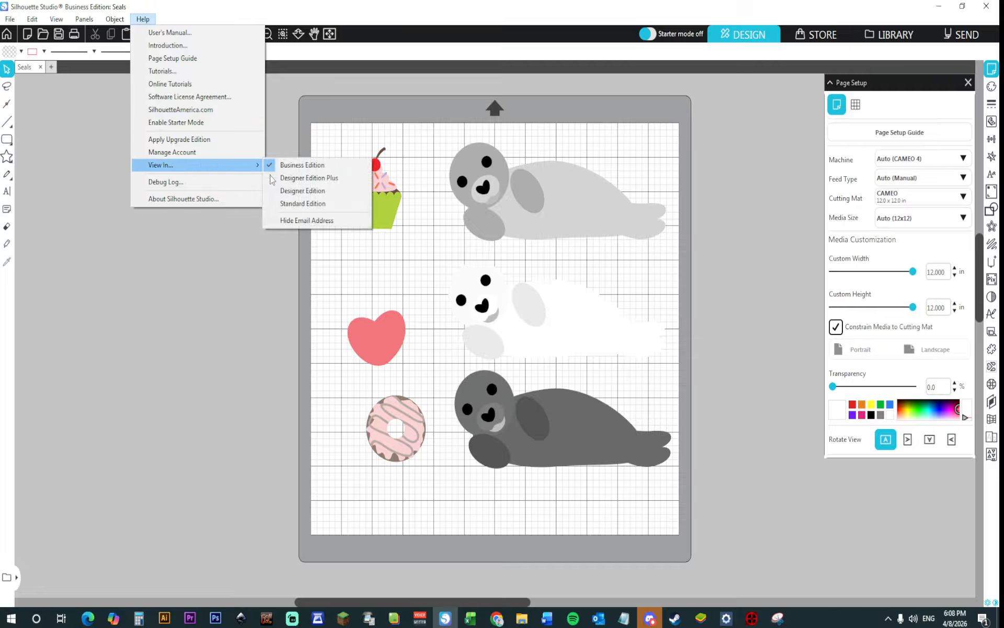
{"action": "left_click", "coordinate": [317, 204]}
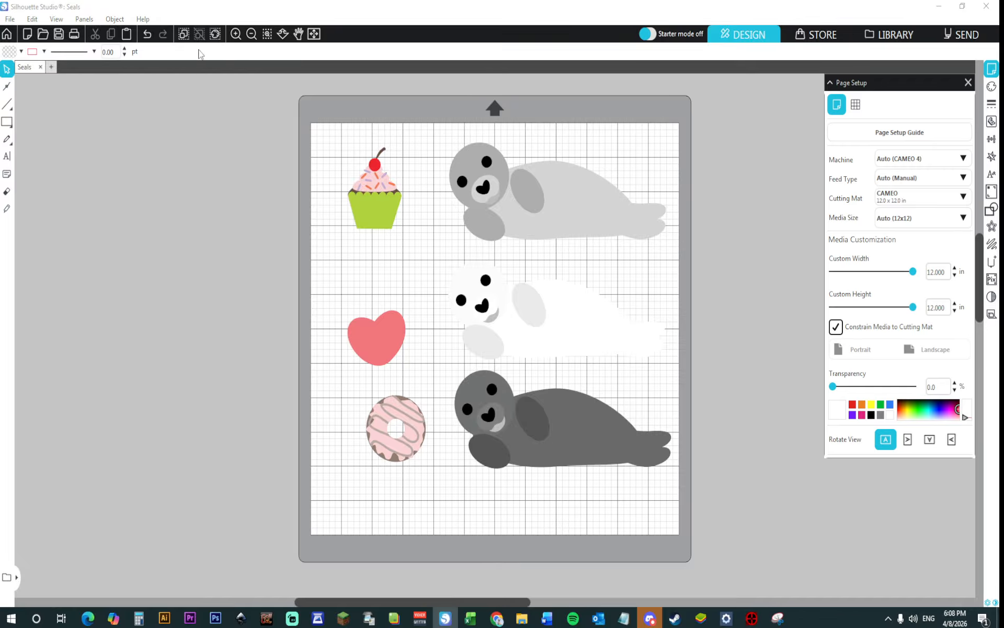
Step: Draw three small circles between the cupcake and the heart, about 0.82 in, 0.50 in and 0.46 in across
{"action": "left_click", "coordinate": [7, 122]}
{"action": "left_click", "coordinate": [53, 121]}
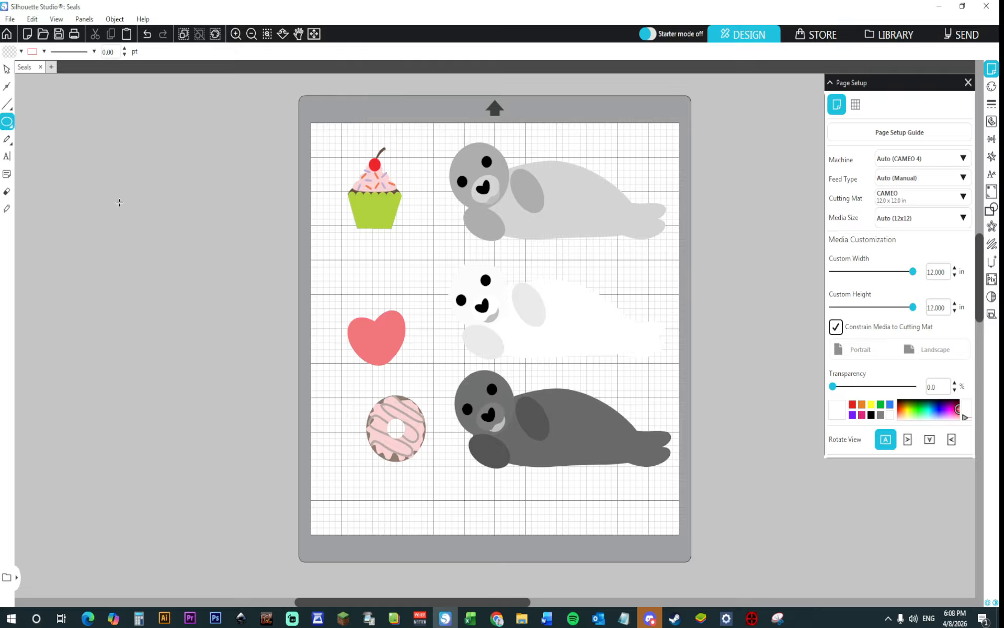
{"action": "left_click_drag", "start_coordinate": [340, 254], "coordinate": [361, 294]}
{"action": "mouse_move", "coordinate": [375, 248]}
{"action": "left_mouse_down"}
{"action": "mouse_move", "coordinate": [389, 274]}
{"action": "mouse_move", "coordinate": [387, 299]}
{"action": "left_mouse_up"}
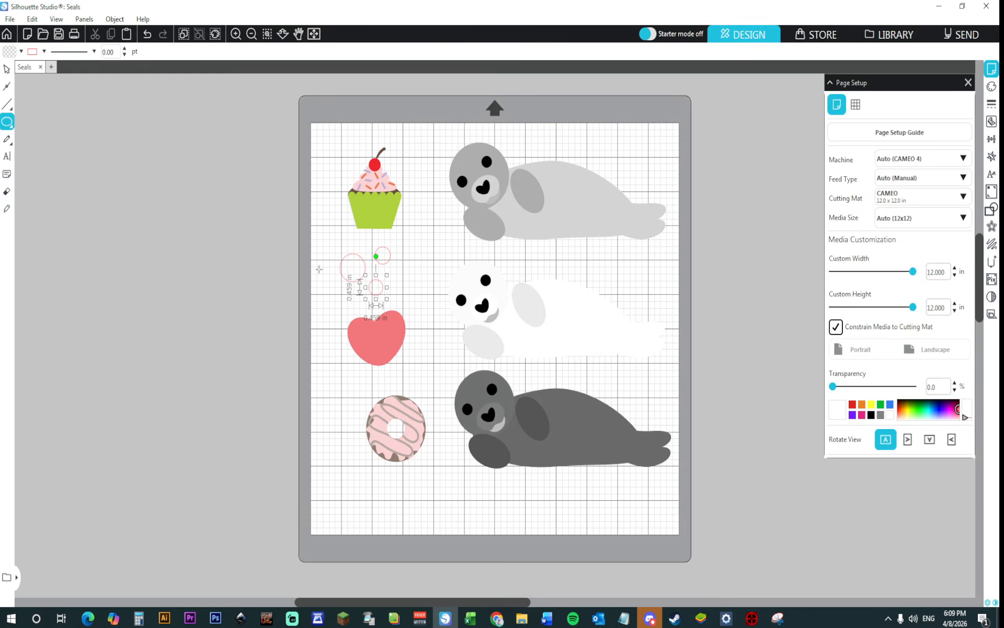
{"action": "left_click", "coordinate": [7, 69]}
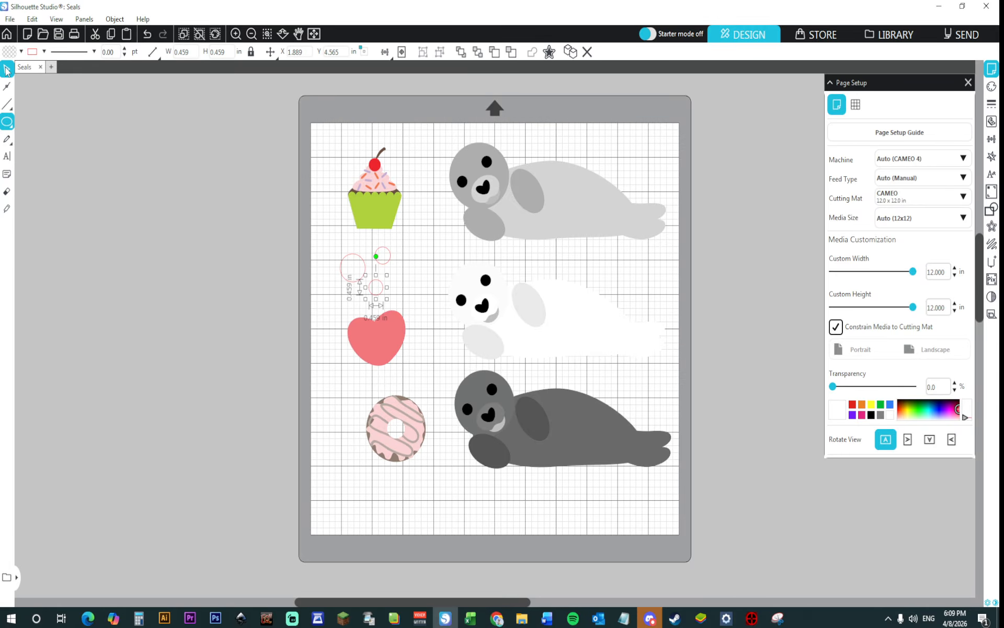
Step: Fill the smallest circle with the cupcake wrapper's green and the circle above it with the heart's pink, using the fill eyedropper
{"action": "left_click", "coordinate": [992, 86]}
{"action": "left_click", "coordinate": [940, 146]}
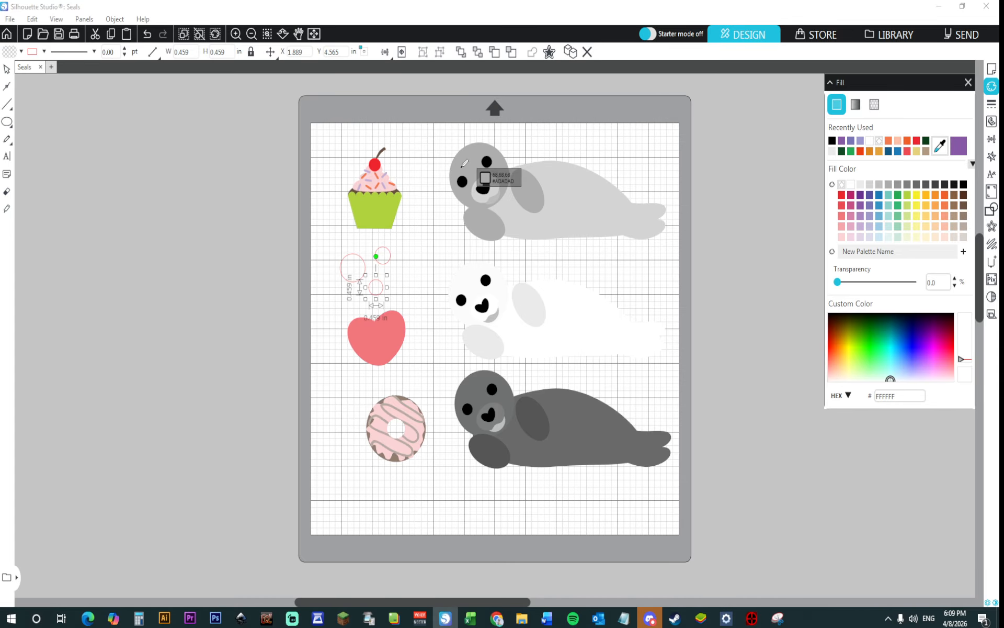
{"action": "left_click", "coordinate": [360, 200]}
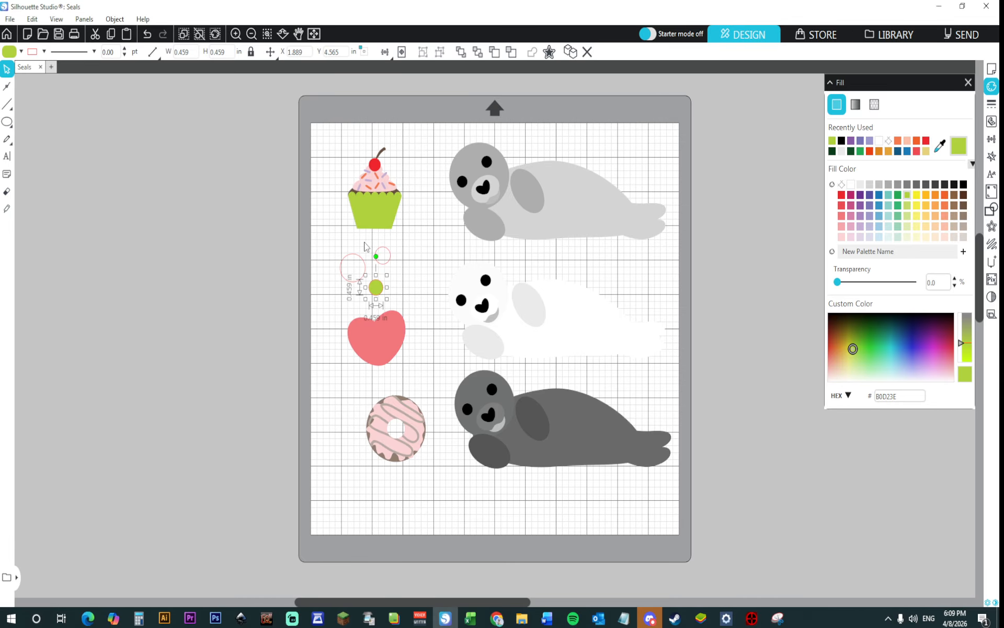
{"action": "left_click", "coordinate": [382, 260]}
{"action": "left_click", "coordinate": [940, 146]}
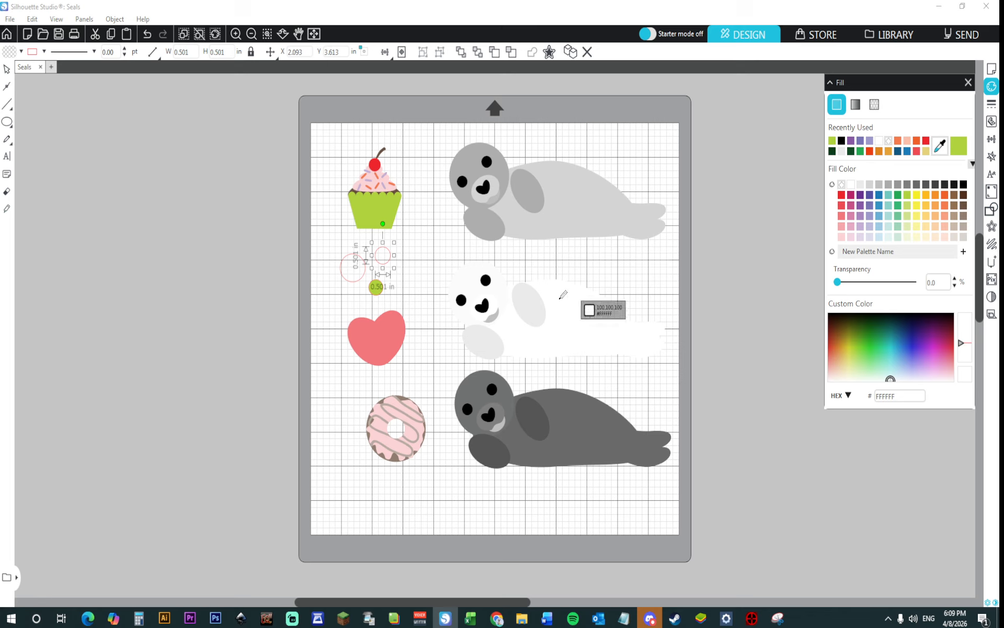
{"action": "left_click", "coordinate": [397, 321]}
Step: Fill the largest circle with the brown sampled from the donut
{"action": "left_click", "coordinate": [348, 259]}
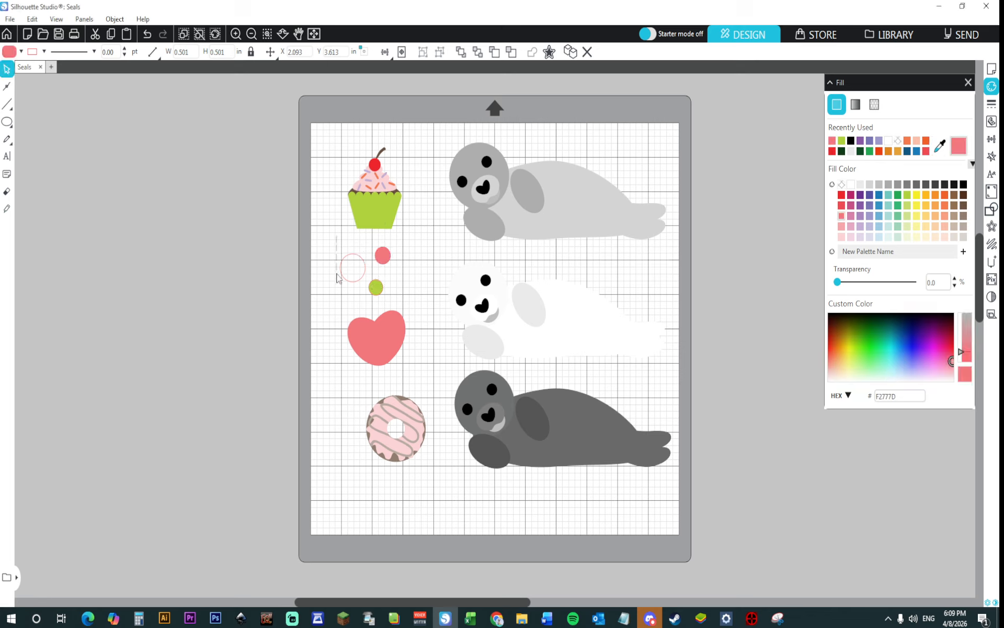
{"action": "left_click", "coordinate": [940, 146]}
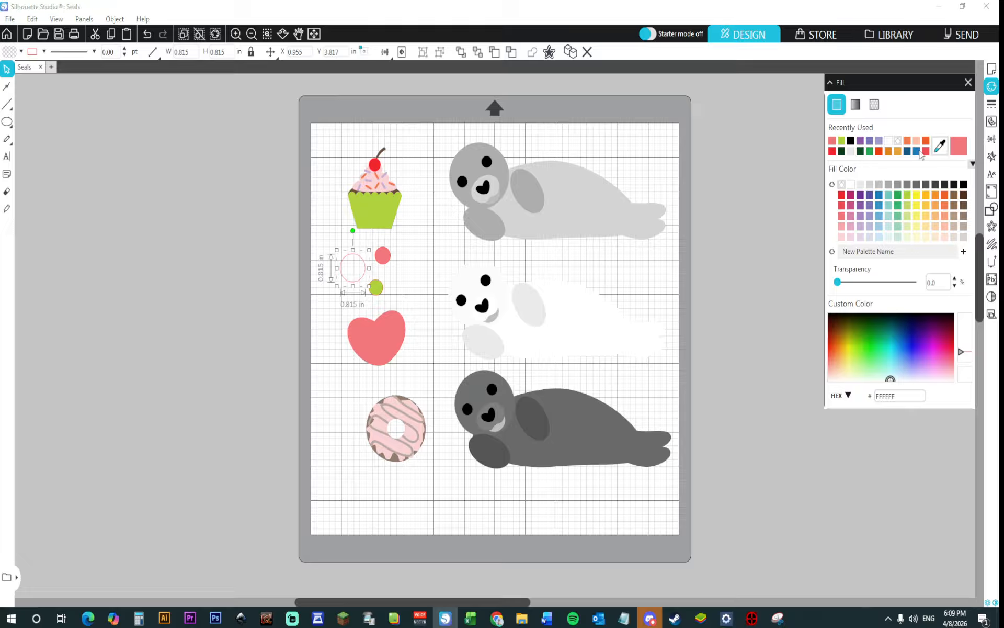
{"action": "left_click", "coordinate": [400, 450]}
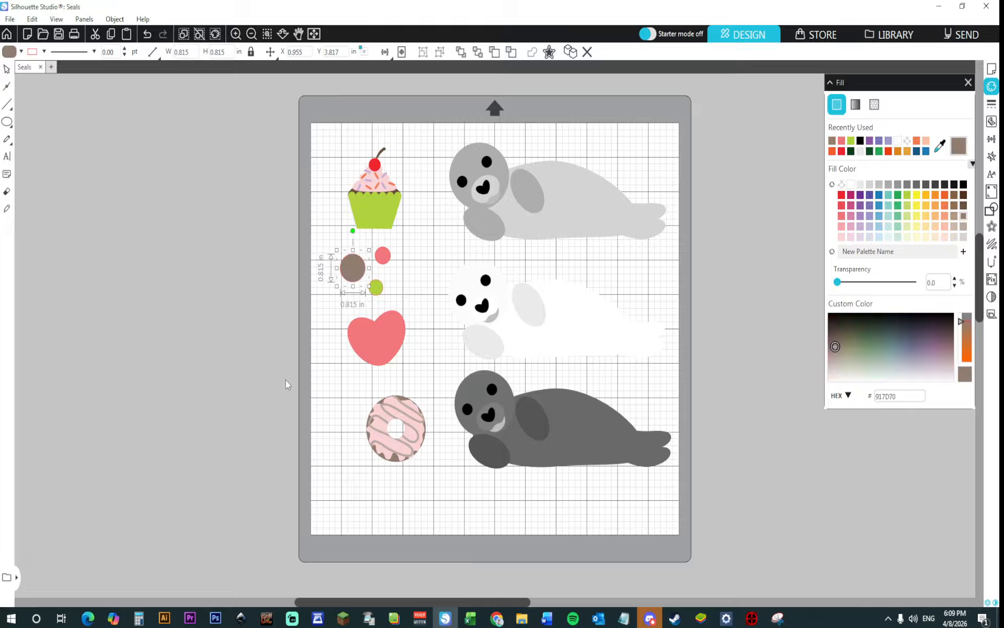
Step: Set the line colour of all shapes on the page to transparent
{"action": "key", "text": "ctrl+a"}
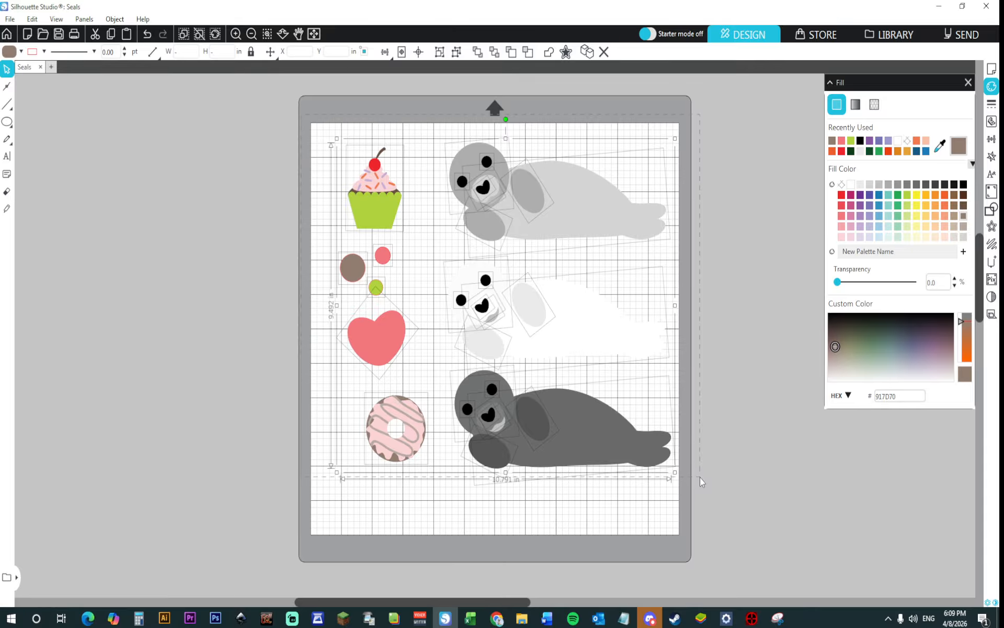
{"action": "left_click", "coordinate": [991, 103]}
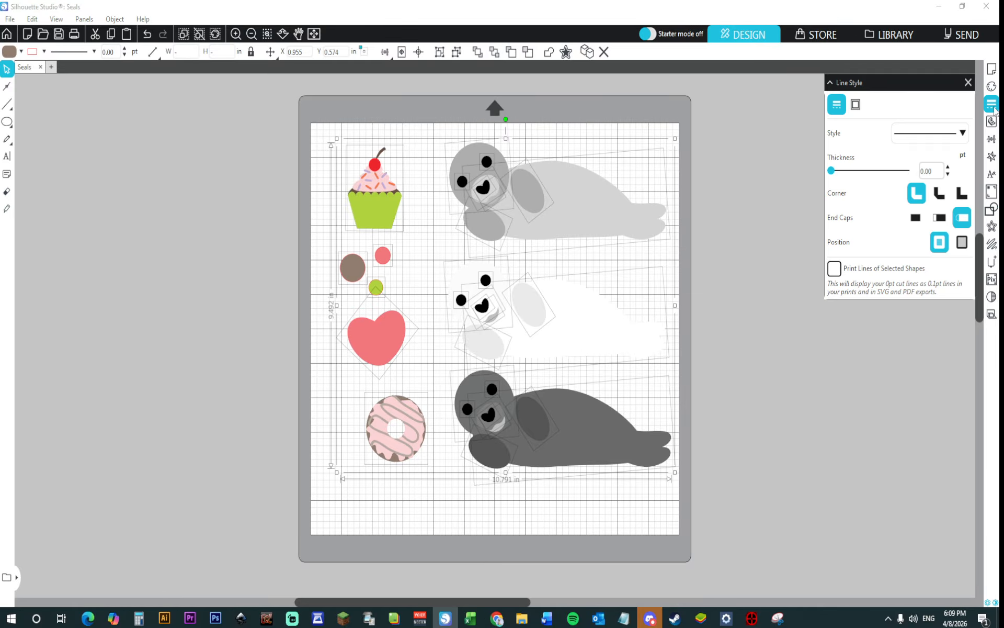
{"action": "left_click", "coordinate": [856, 107]}
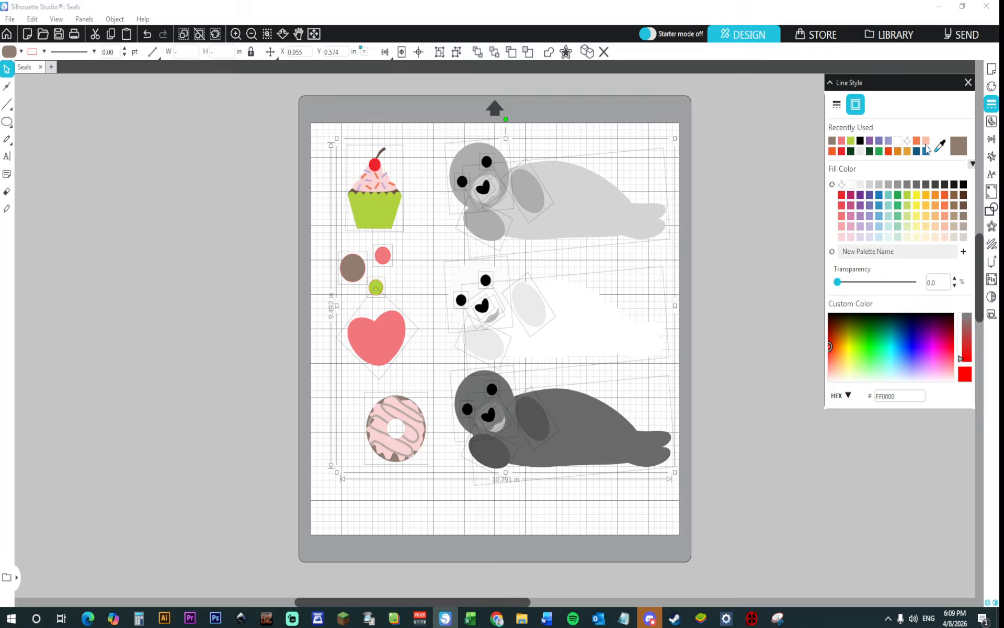
{"action": "left_click", "coordinate": [909, 141]}
{"action": "left_click", "coordinate": [742, 277]}
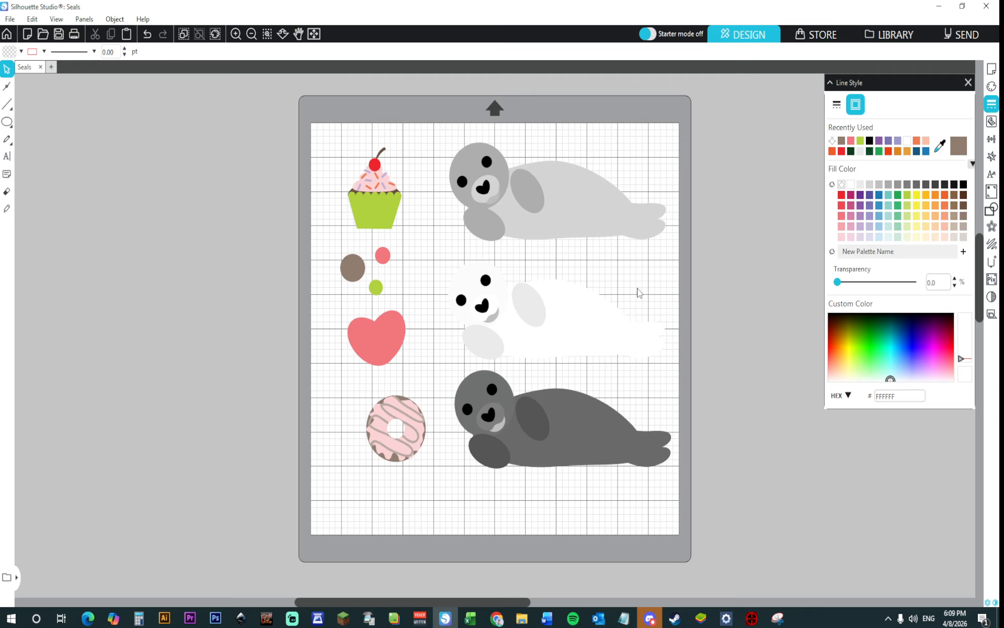
Step: Fill the white middle seal's body with light grey EAEAEA, keeping its line colour transparent
{"action": "left_click", "coordinate": [599, 325]}
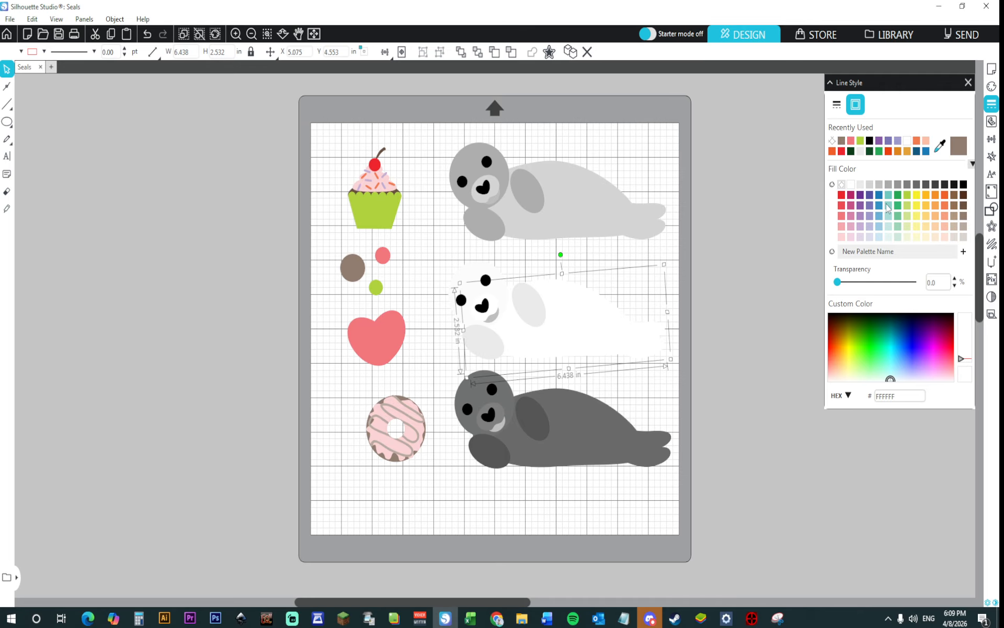
{"action": "left_click", "coordinate": [862, 185]}
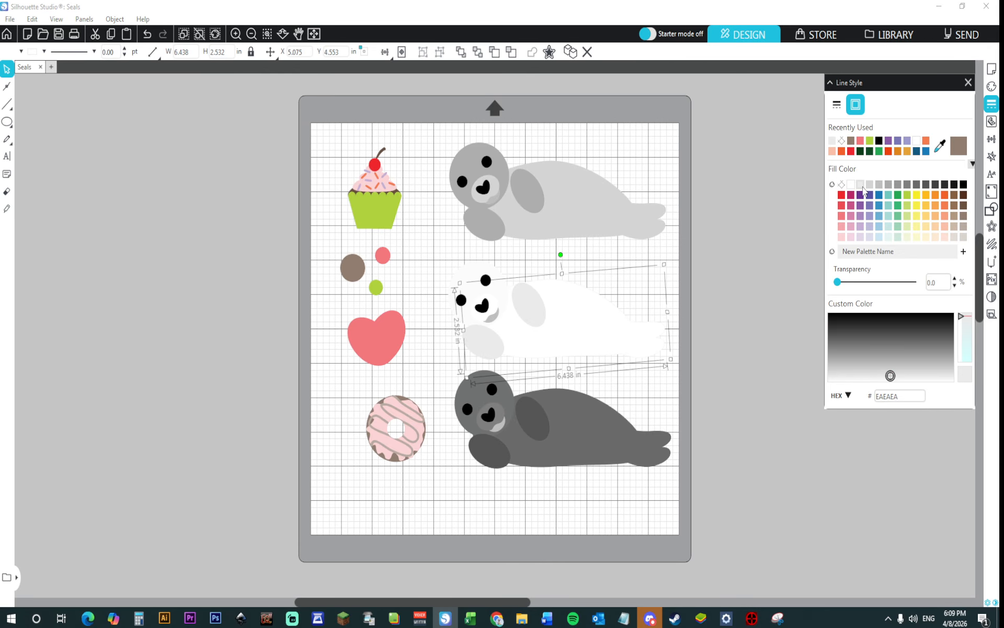
{"action": "left_click", "coordinate": [841, 141]}
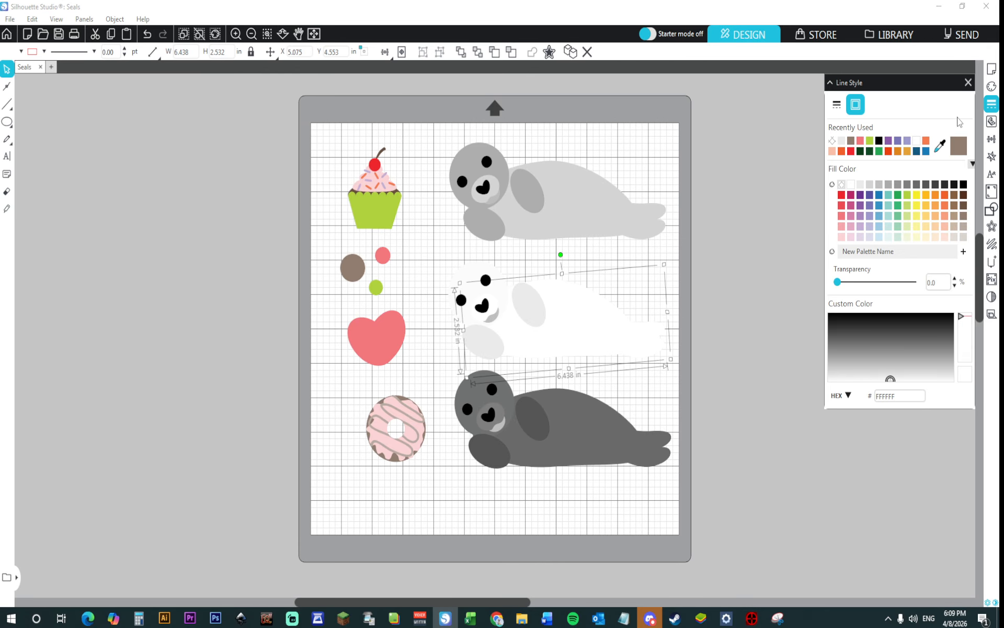
{"action": "left_click", "coordinate": [991, 86]}
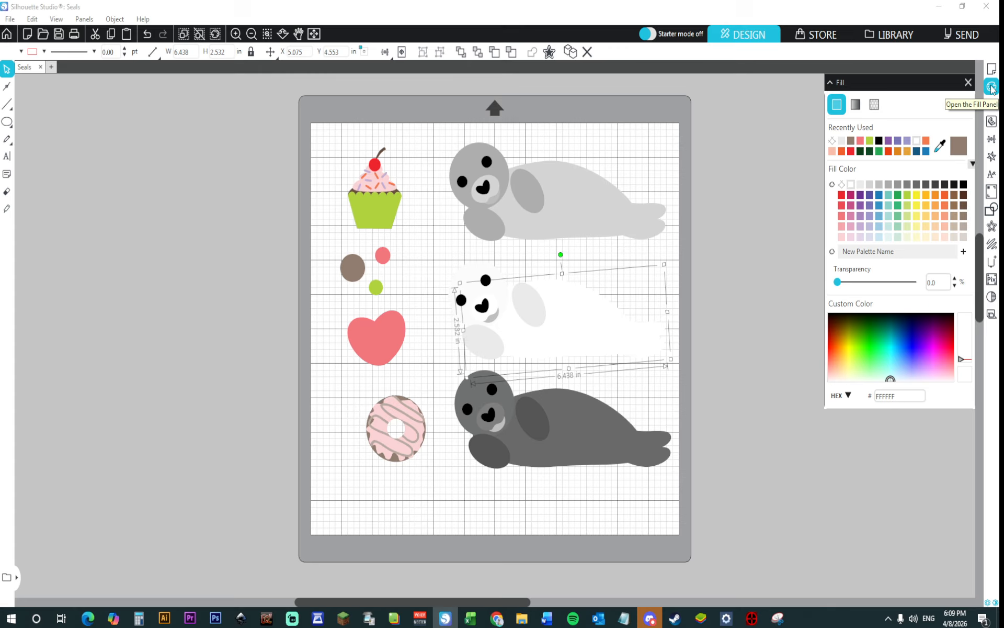
{"action": "left_click", "coordinate": [862, 186]}
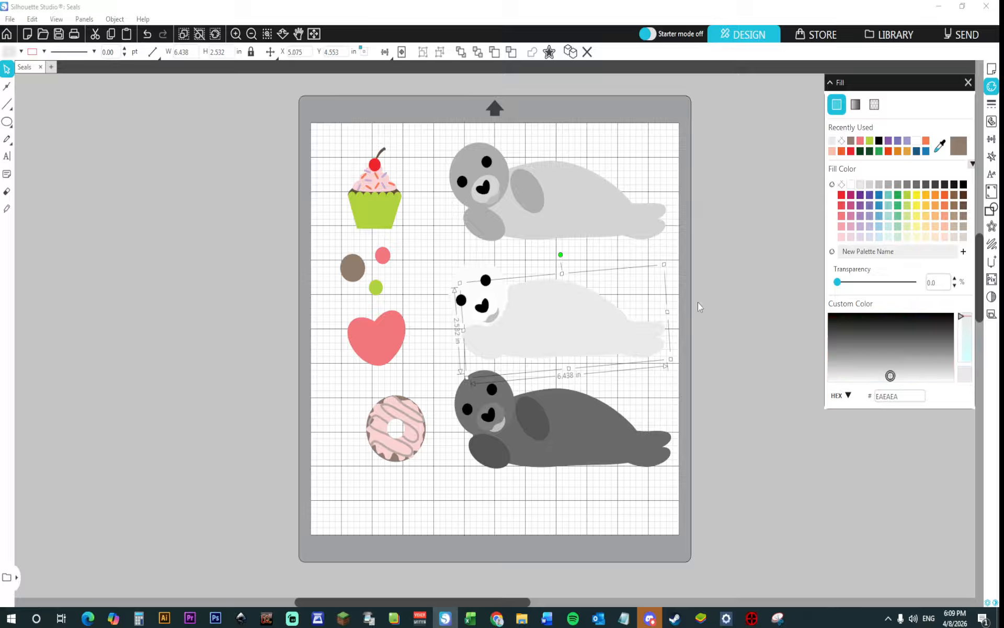
Step: Fill both front flippers of the middle seal with grey D4D4D4
{"action": "left_click", "coordinate": [542, 314]}
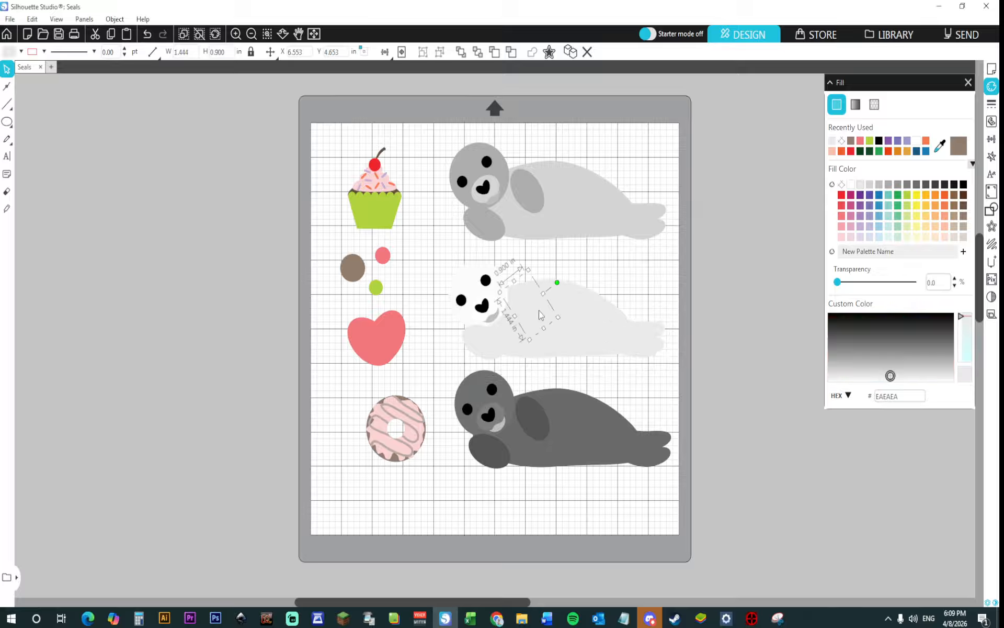
{"action": "left_click", "coordinate": [494, 338], "text": "shift"}
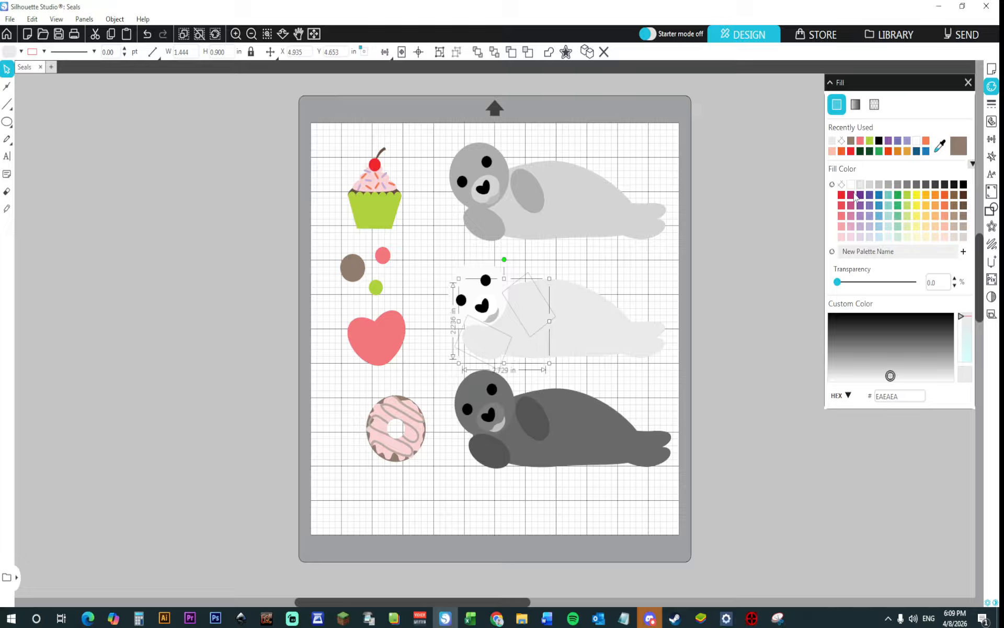
{"action": "left_click", "coordinate": [869, 184]}
{"action": "left_click", "coordinate": [719, 354]}
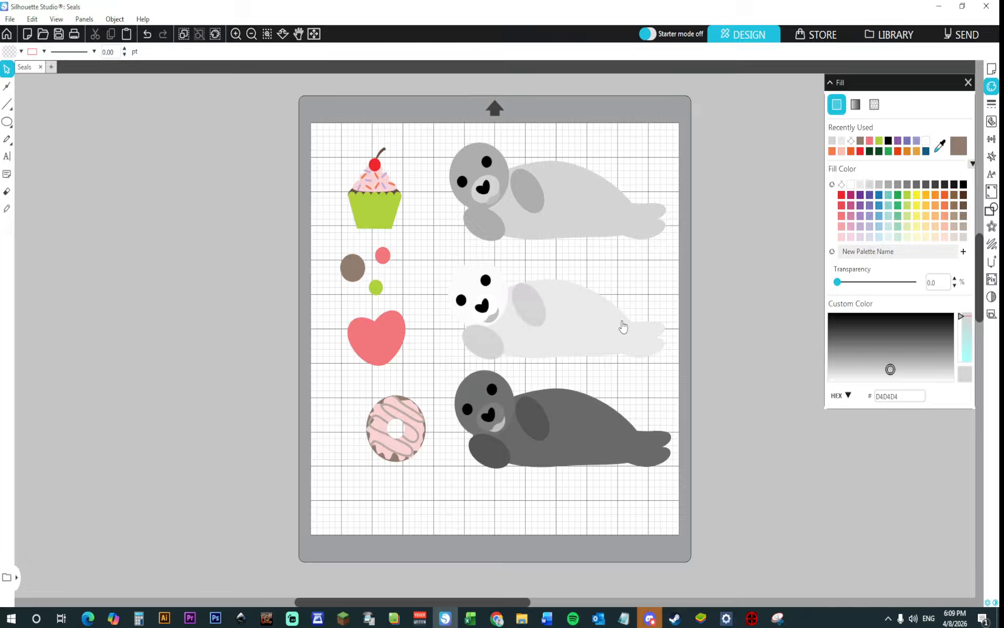
Step: Adjust the middle seal's body fill to the custom light grey EBEBEB
{"action": "left_click", "coordinate": [508, 327]}
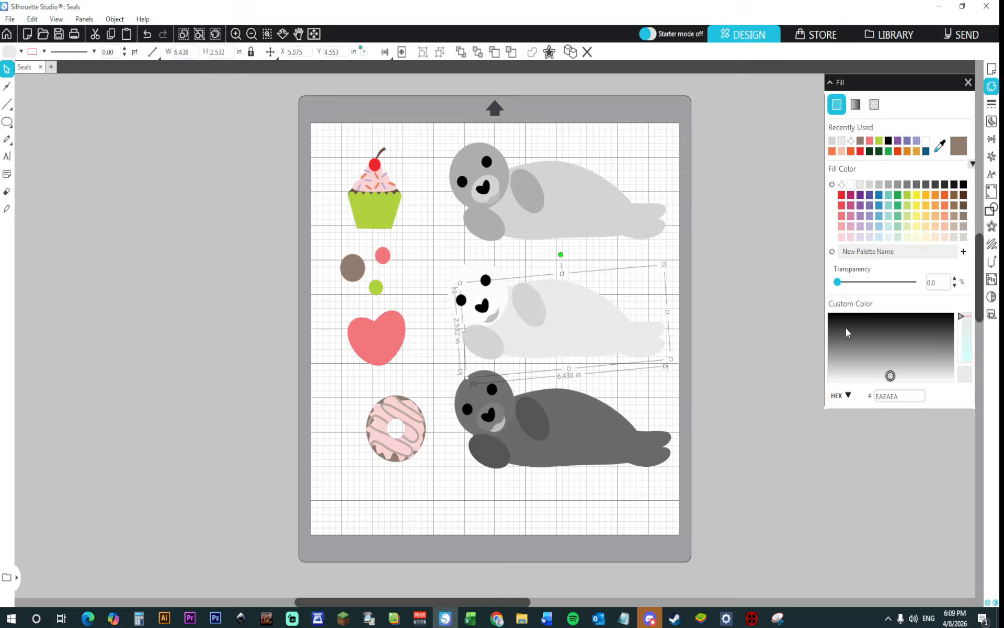
{"action": "left_click", "coordinate": [896, 376]}
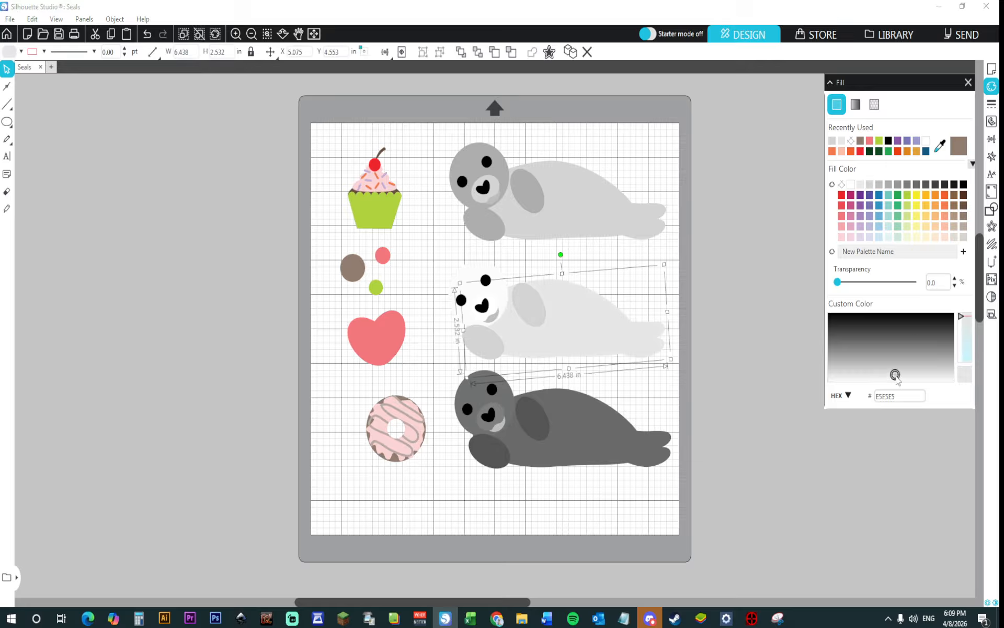
{"action": "left_click_drag", "start_coordinate": [895, 376], "coordinate": [896, 377]}
{"action": "left_click", "coordinate": [808, 436]}
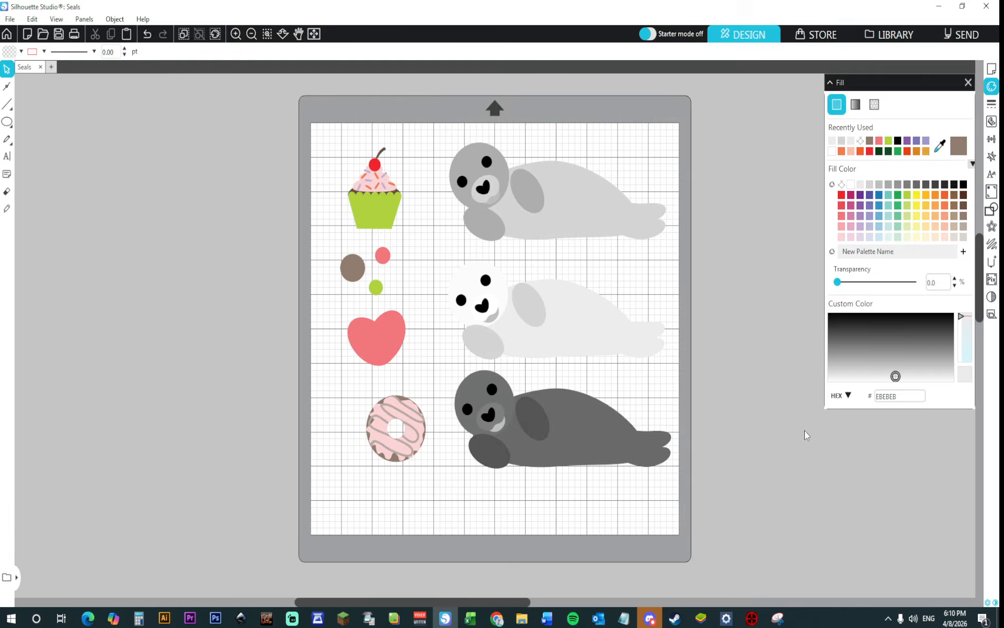
Step: Fill the middle seal's head with the light grey sampled from its body
{"action": "left_click", "coordinate": [587, 212]}
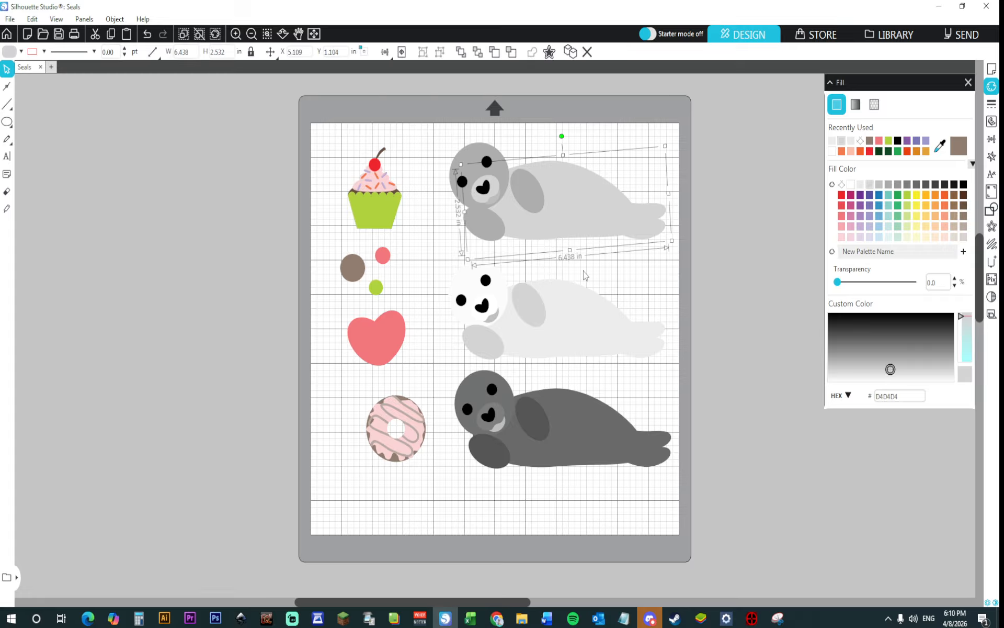
{"action": "left_click", "coordinate": [582, 303]}
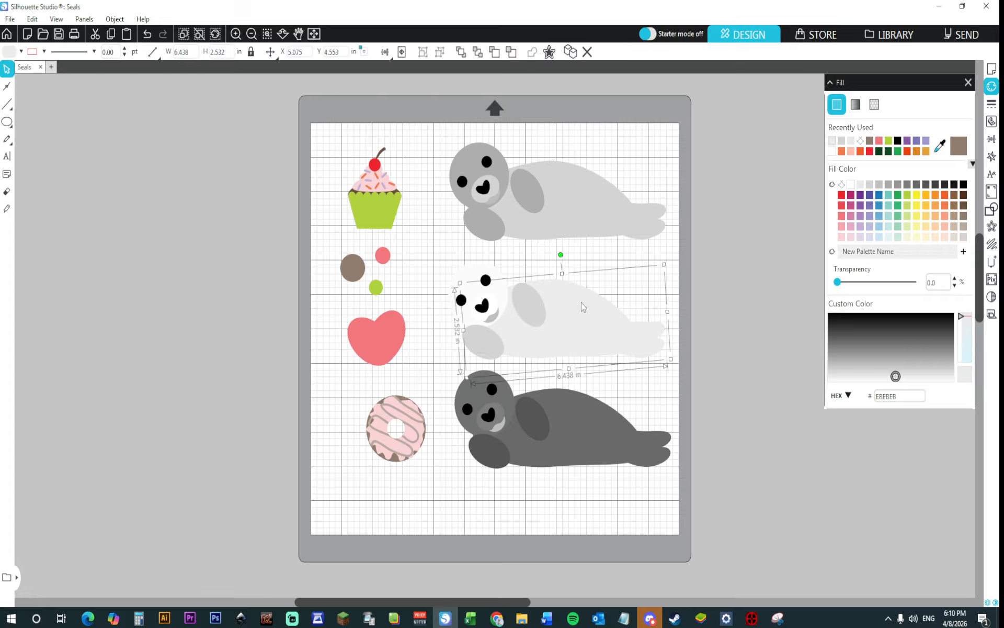
{"action": "left_click", "coordinate": [495, 299]}
{"action": "left_click", "coordinate": [502, 290]}
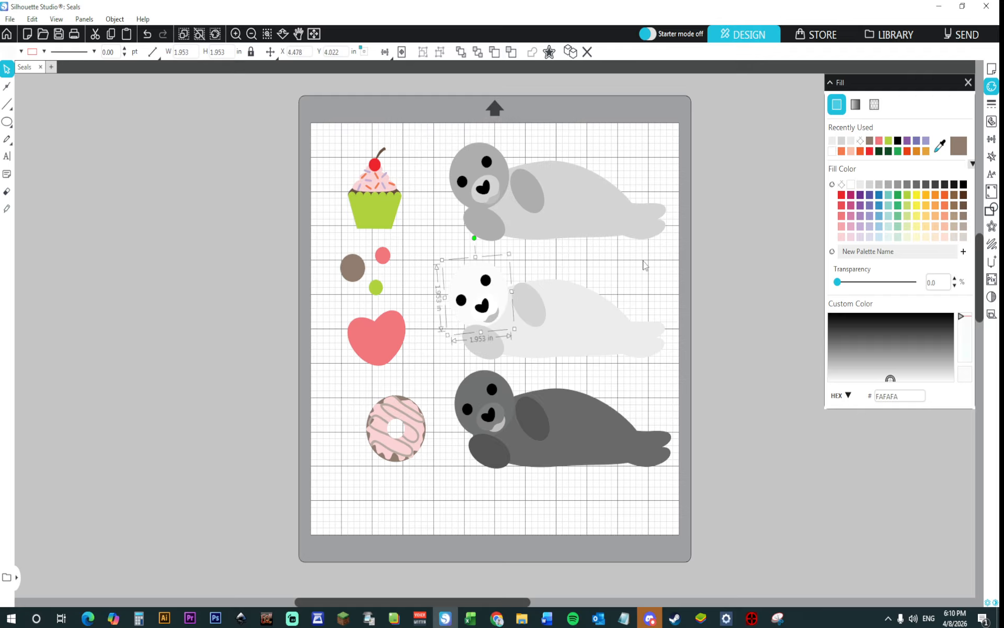
{"action": "left_click", "coordinate": [939, 146]}
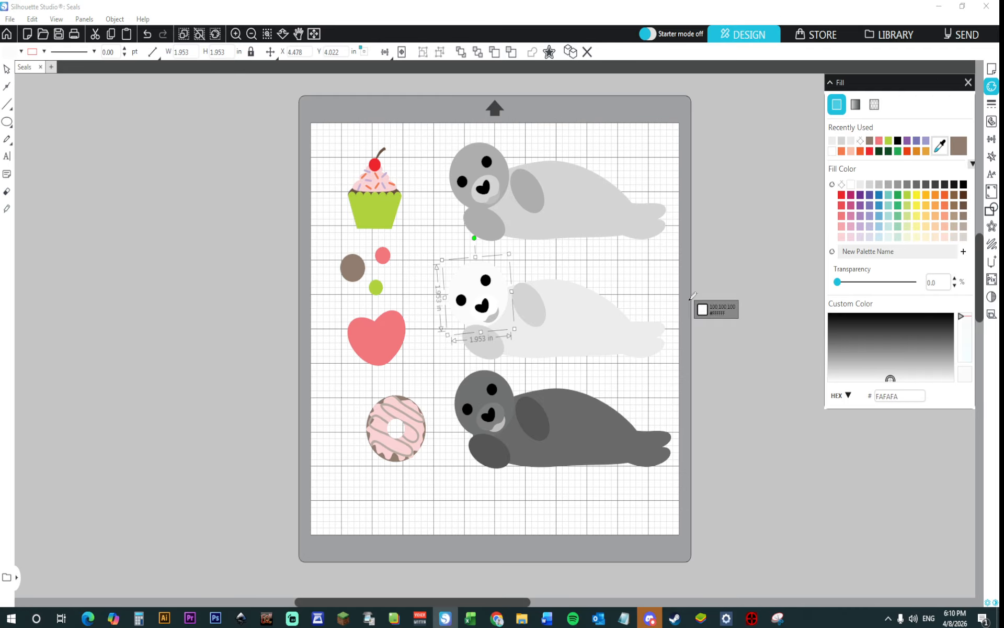
{"action": "left_click", "coordinate": [555, 320]}
{"action": "left_click", "coordinate": [658, 270]}
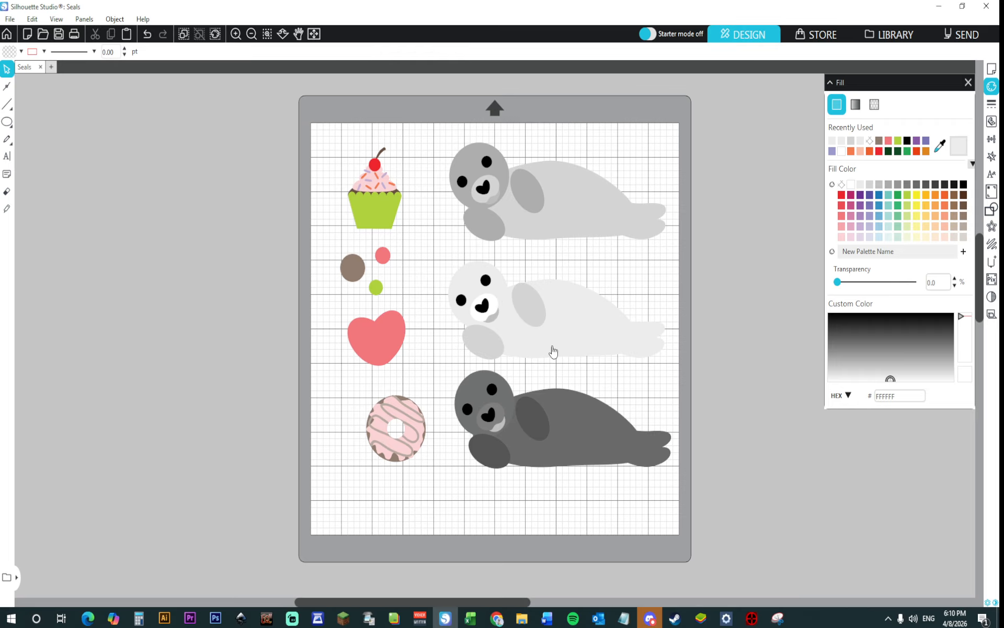
Step: Fill the top seal's body with custom grey C3C3C3 and save the Seals design
{"action": "left_click", "coordinate": [610, 220]}
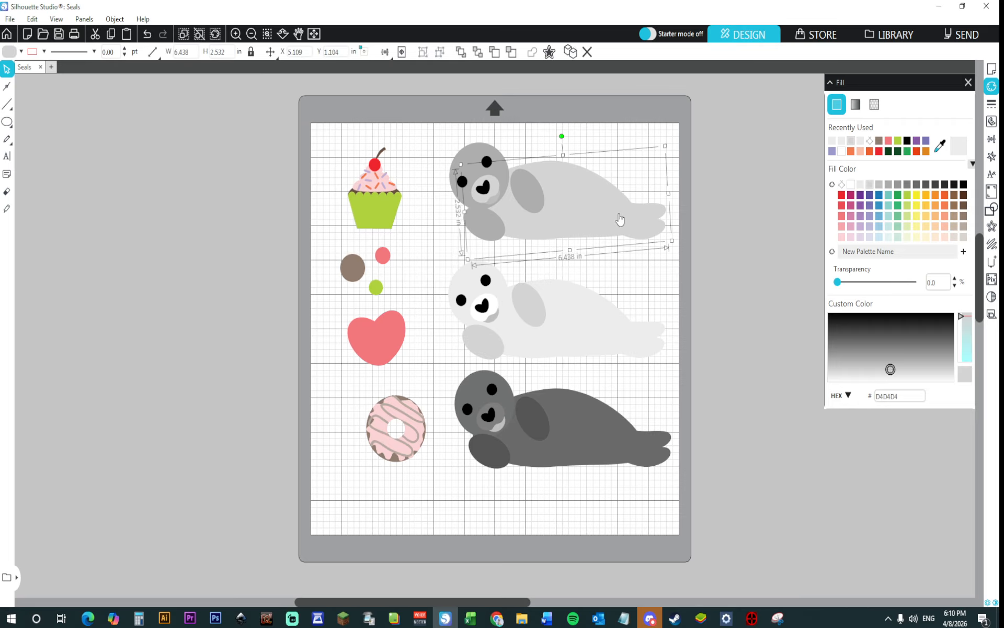
{"action": "left_click", "coordinate": [887, 365]}
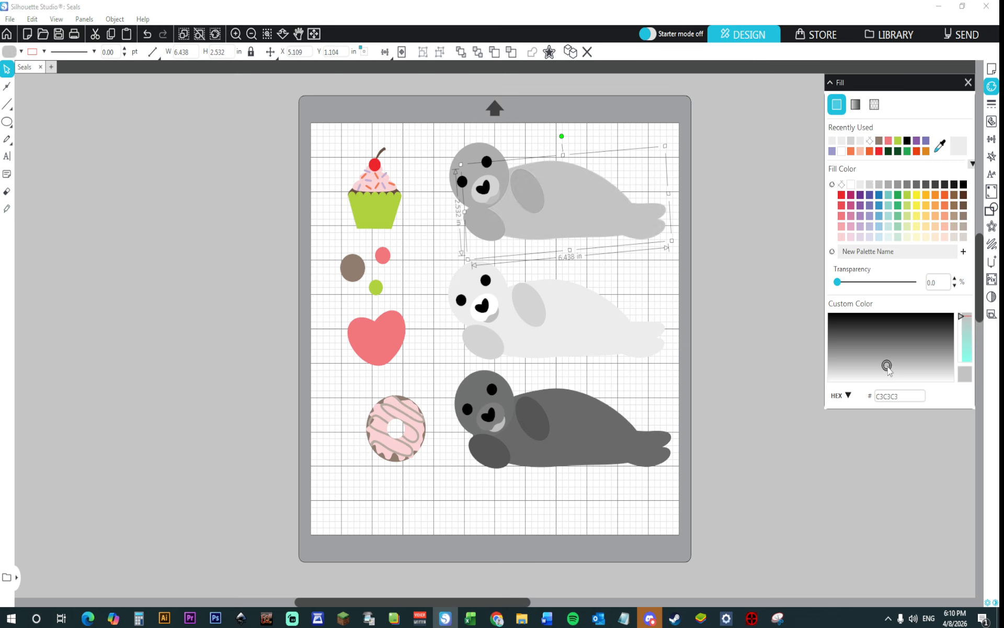
{"action": "left_click", "coordinate": [706, 300]}
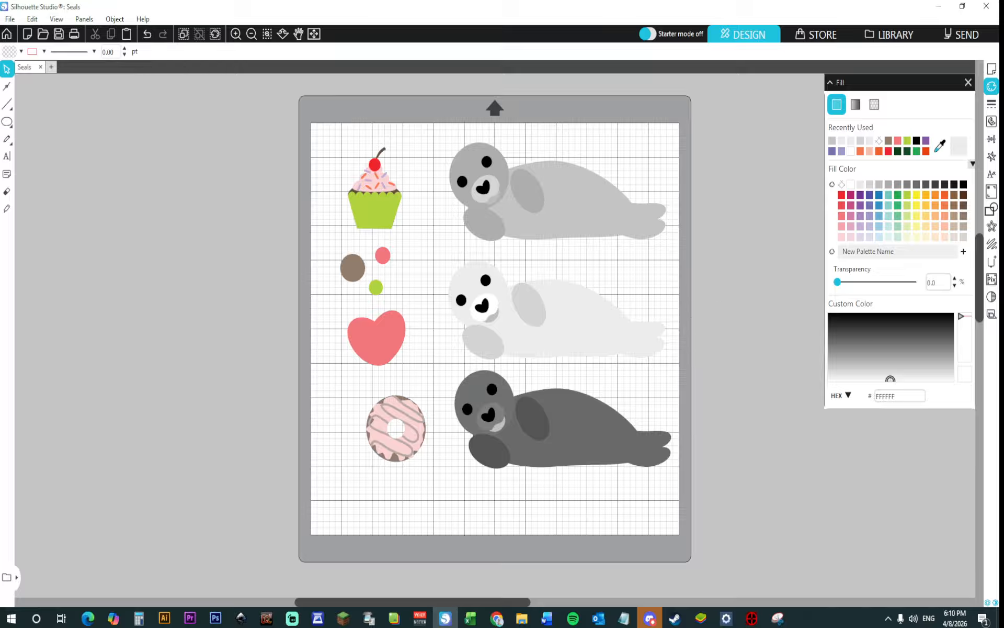
{"action": "left_click", "coordinate": [10, 19]}
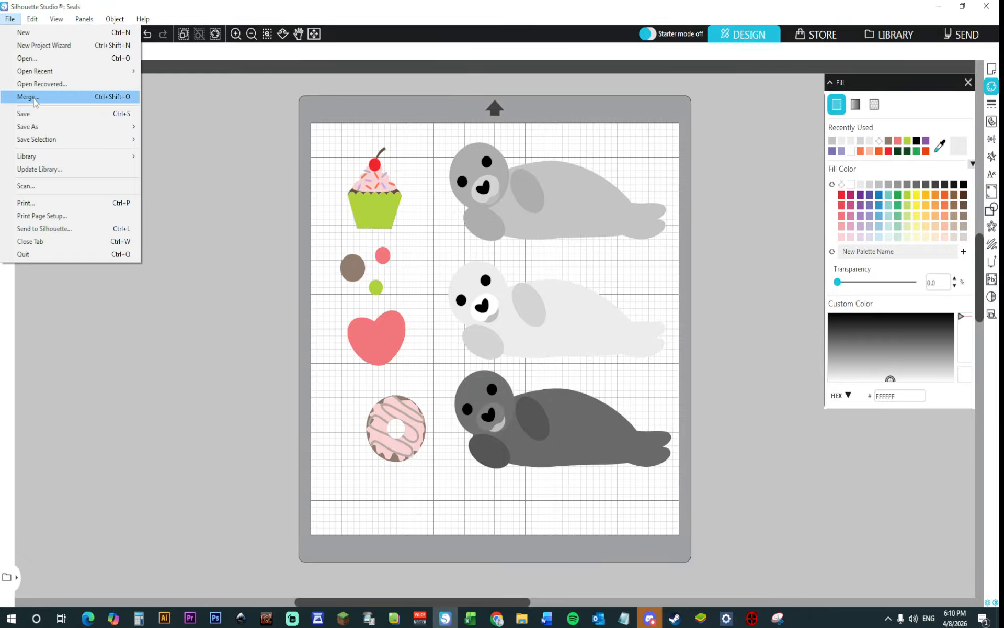
{"action": "left_click", "coordinate": [35, 114]}
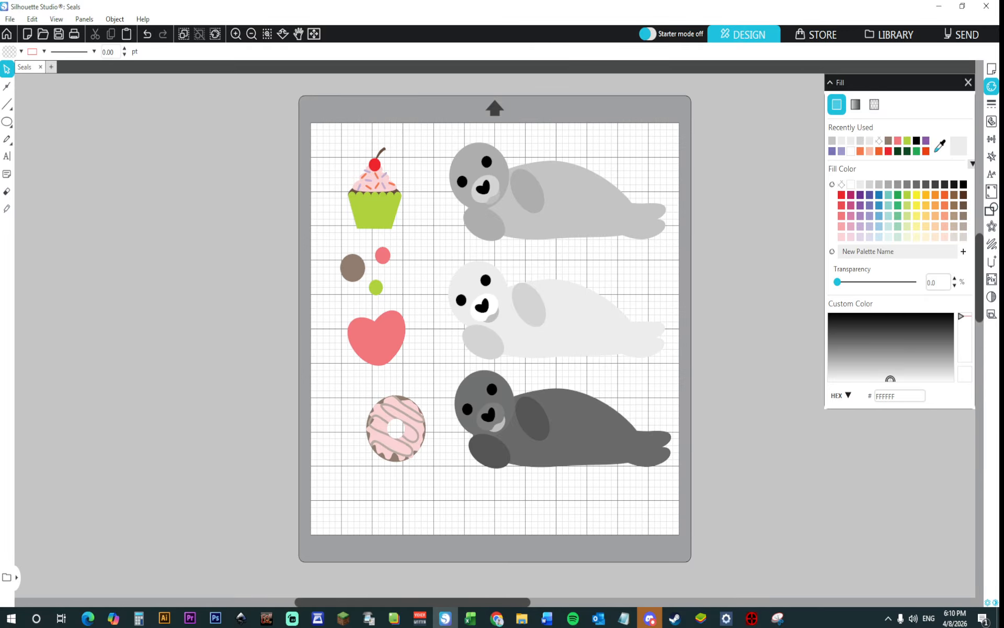
Step: Switch to the Chrome browser and bring up the Ideas R Us Software Studio-to-SVG converter, checking its remaining conversion allowance
{"action": "left_click", "coordinate": [939, 7]}
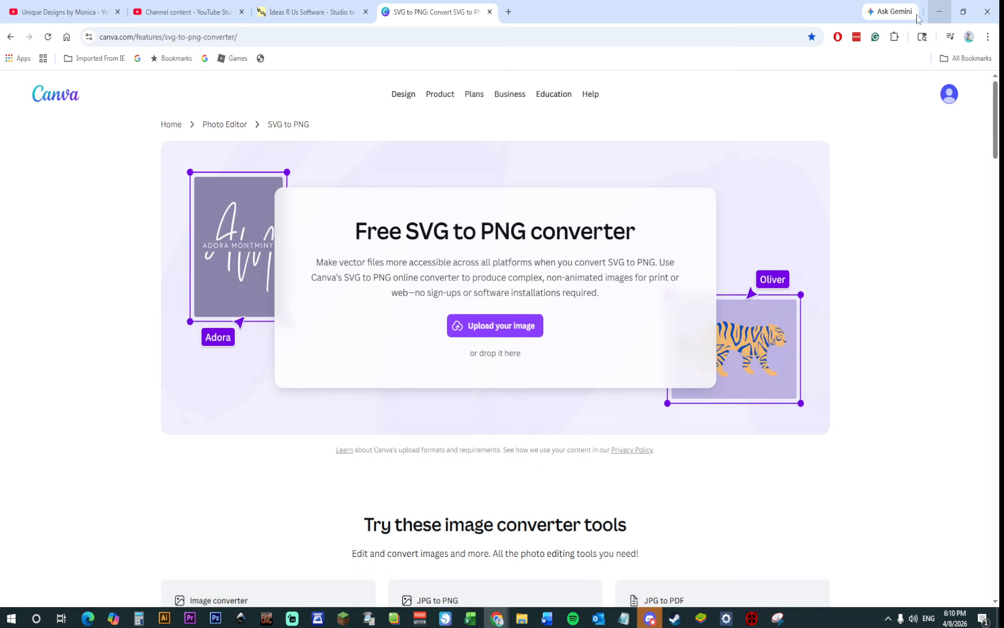
{"action": "left_click", "coordinate": [313, 11]}
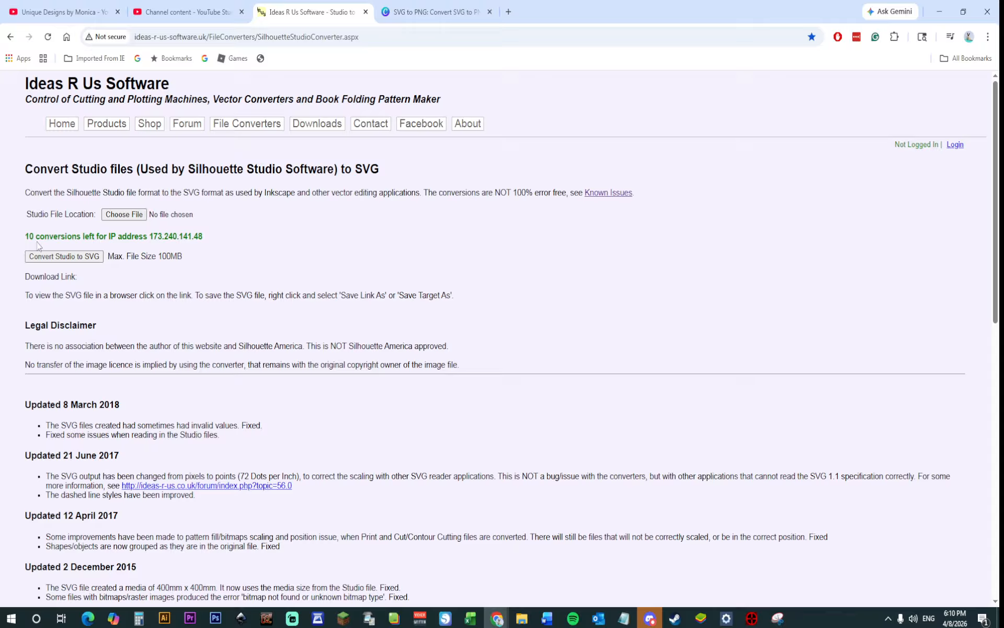
{"action": "left_click_drag", "start_coordinate": [27, 232], "coordinate": [116, 236]}
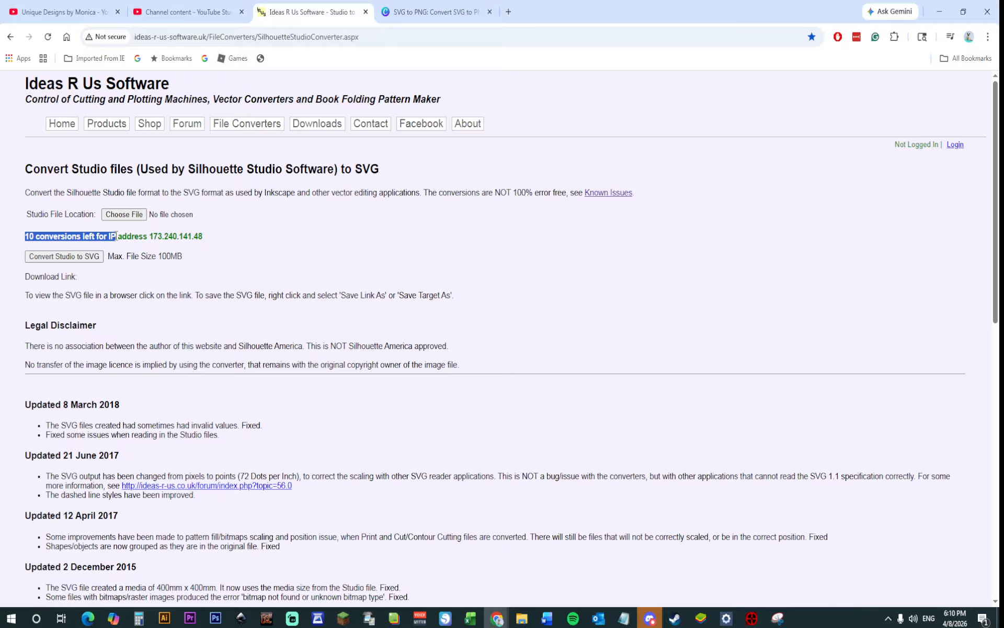
{"action": "left_click", "coordinate": [263, 268]}
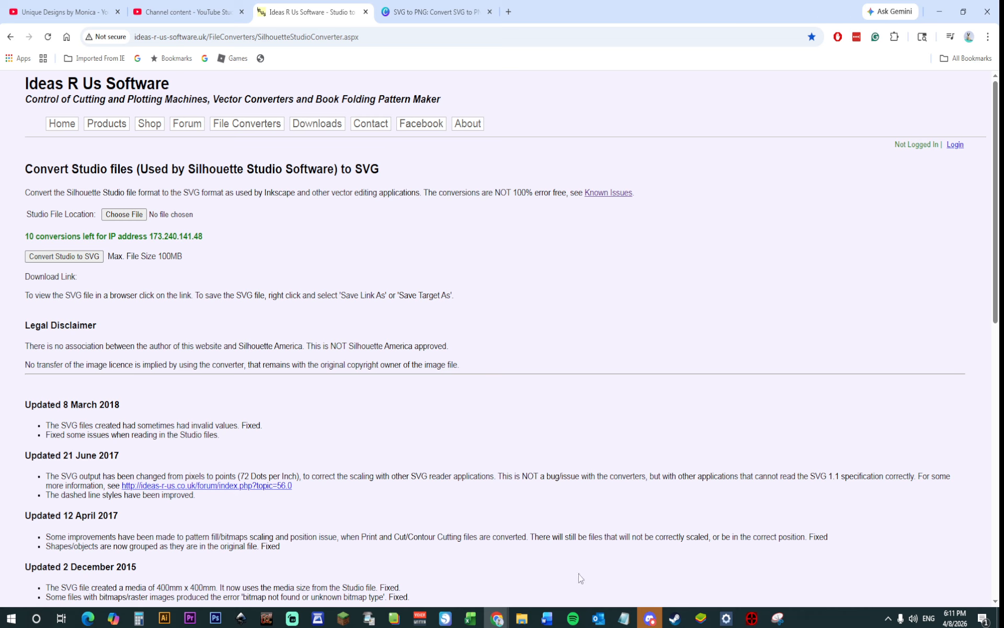
Step: Load Seals.studio3 into the converter from the Video Projects folder Month 4 - April > How To Create Pattern Paper (standard) in File Explorer
{"action": "left_click", "coordinate": [521, 618]}
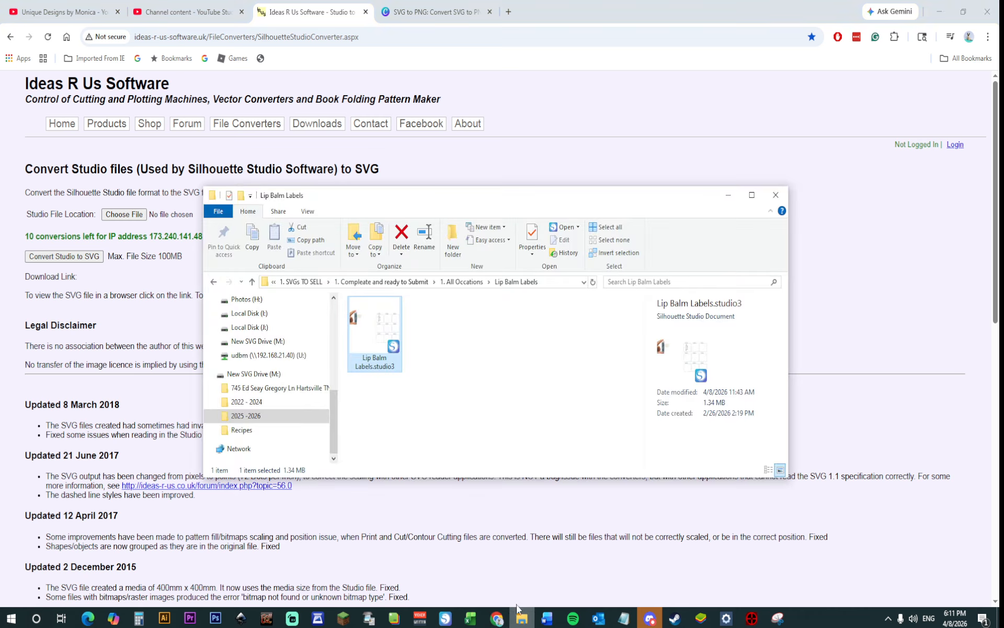
{"action": "left_click", "coordinate": [246, 416]}
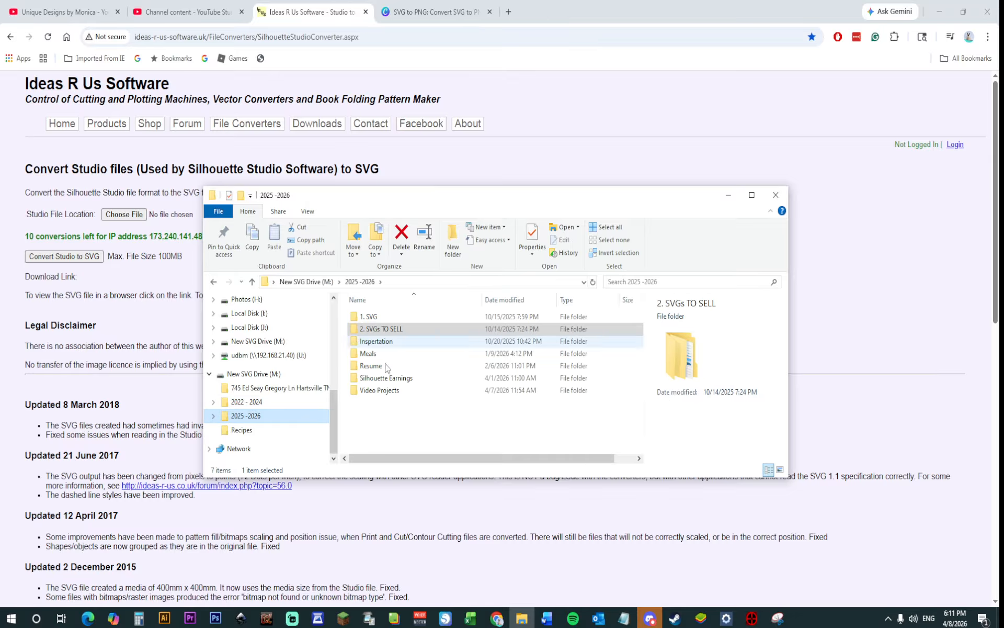
{"action": "double_click", "coordinate": [387, 392]}
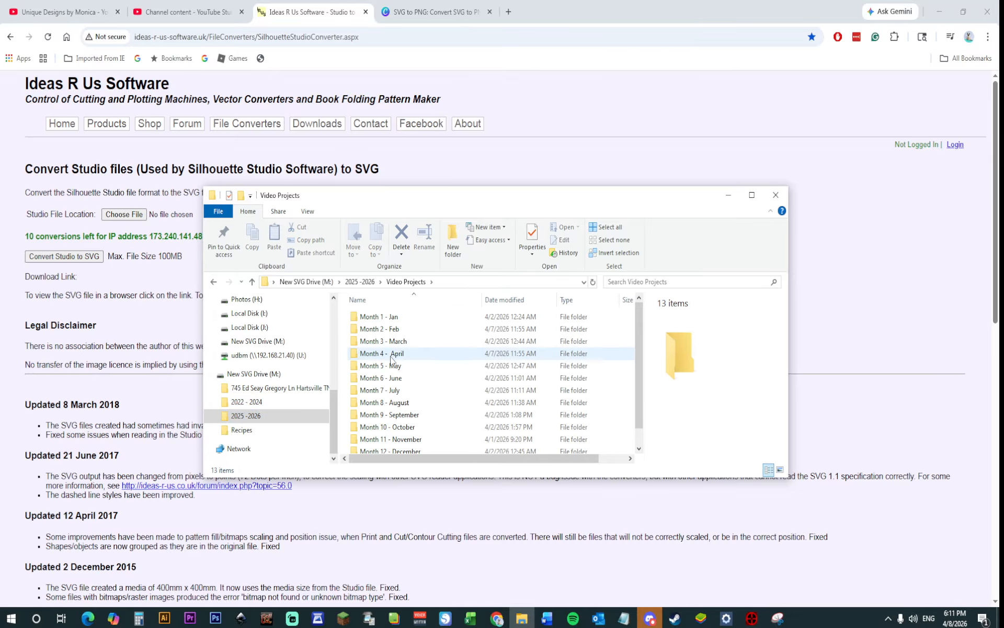
{"action": "left_click", "coordinate": [391, 357]}
{"action": "double_click", "coordinate": [391, 357]}
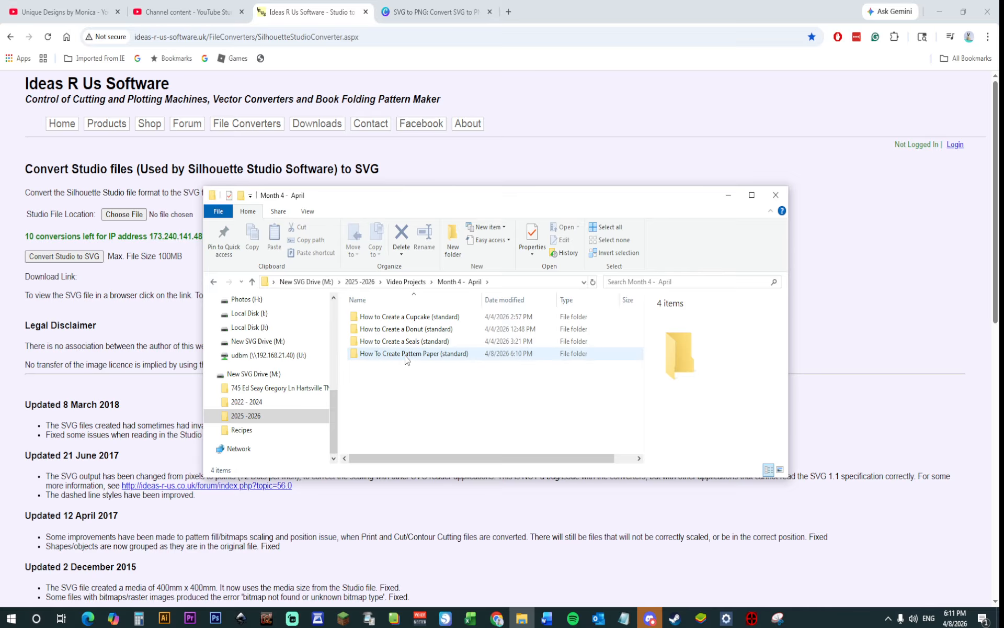
{"action": "double_click", "coordinate": [398, 354]}
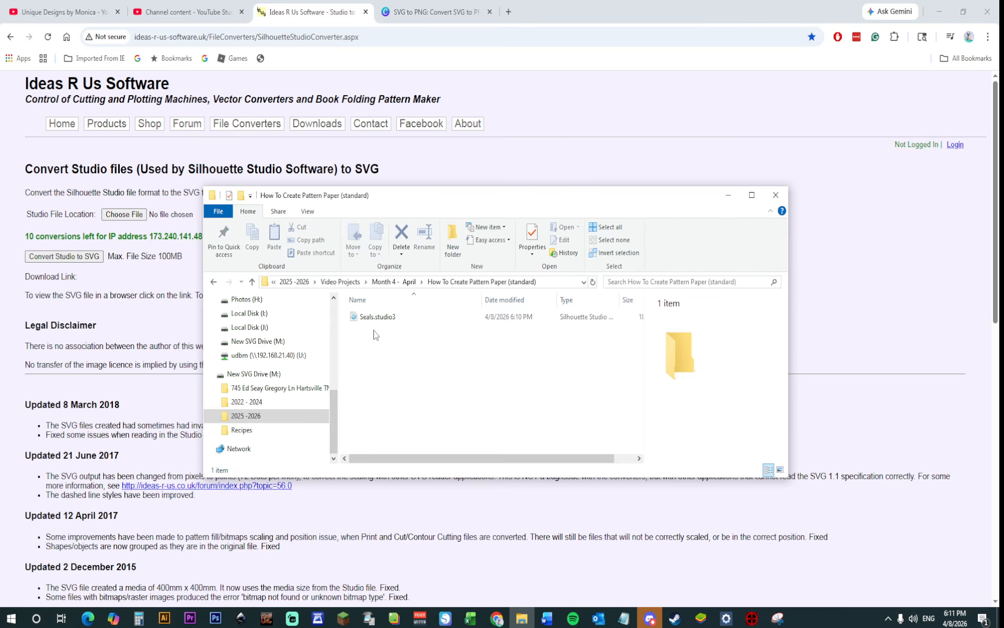
{"action": "left_click_drag", "start_coordinate": [518, 205], "coordinate": [489, 302]}
{"action": "left_click_drag", "start_coordinate": [349, 414], "coordinate": [132, 222]}
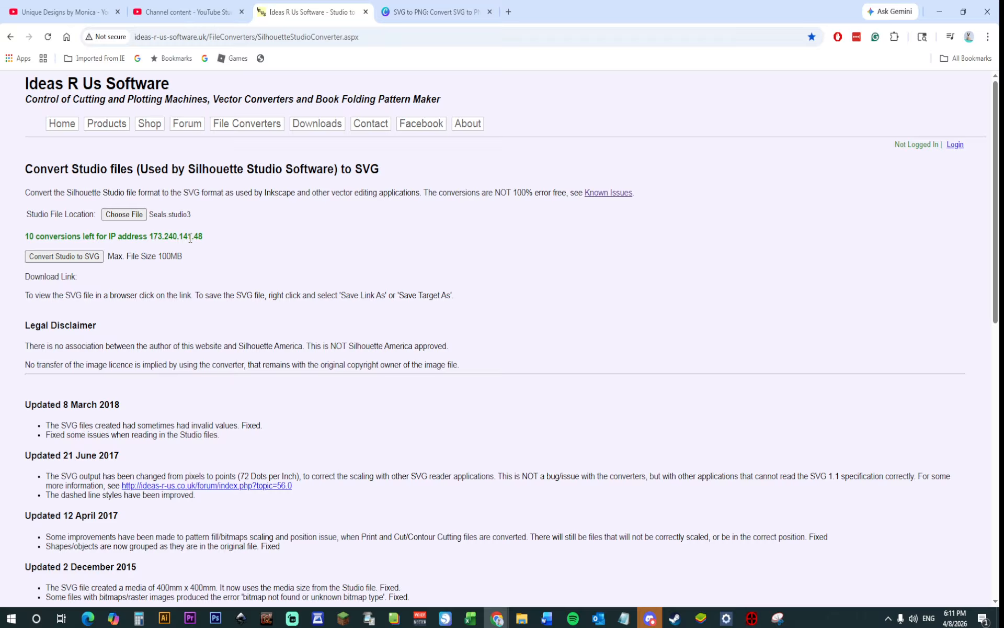
Step: Convert Seals.studio3 to SVG and open the resulting file in the browser to review the seals and treats
{"action": "left_click", "coordinate": [81, 257]}
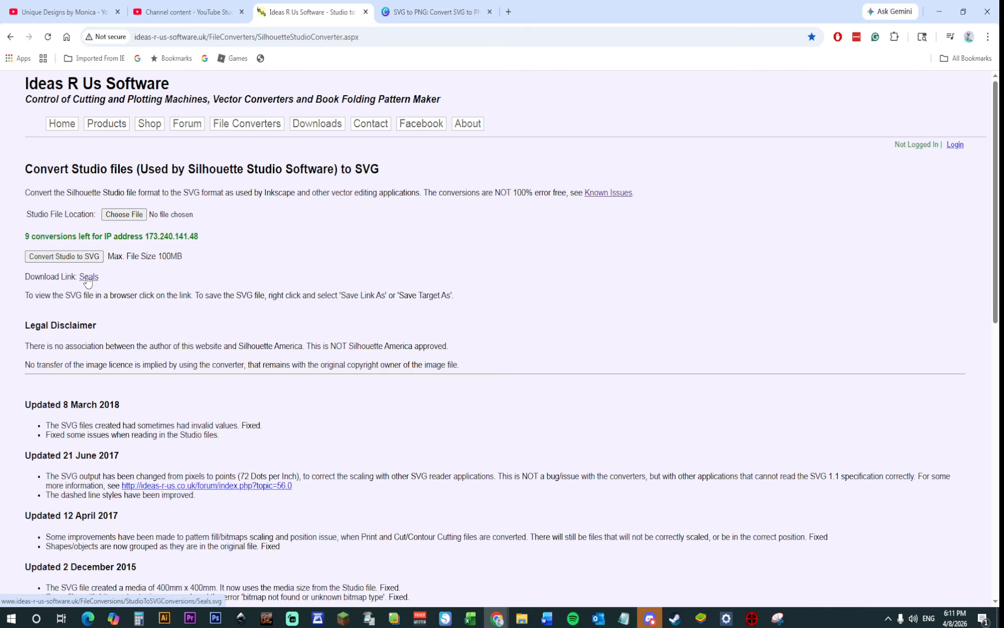
{"action": "left_click", "coordinate": [87, 278]}
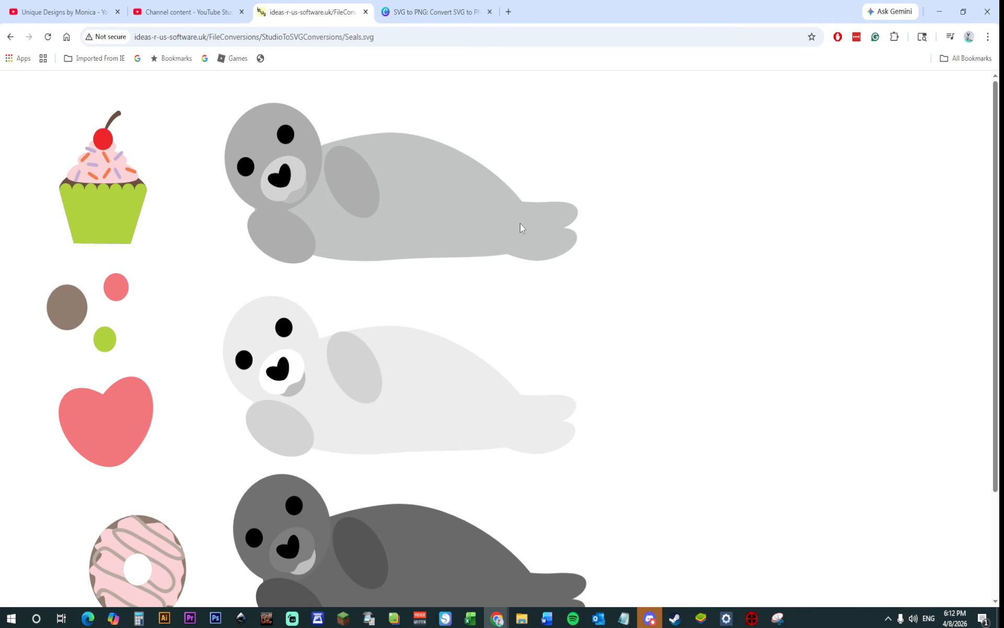
{"action": "scroll", "coordinate": [374, 471], "scroll_direction": "down", "scroll_amount": 2}
{"action": "scroll", "coordinate": [372, 477], "scroll_direction": "up", "scroll_amount": 3}
{"action": "right_click", "coordinate": [282, 269]}
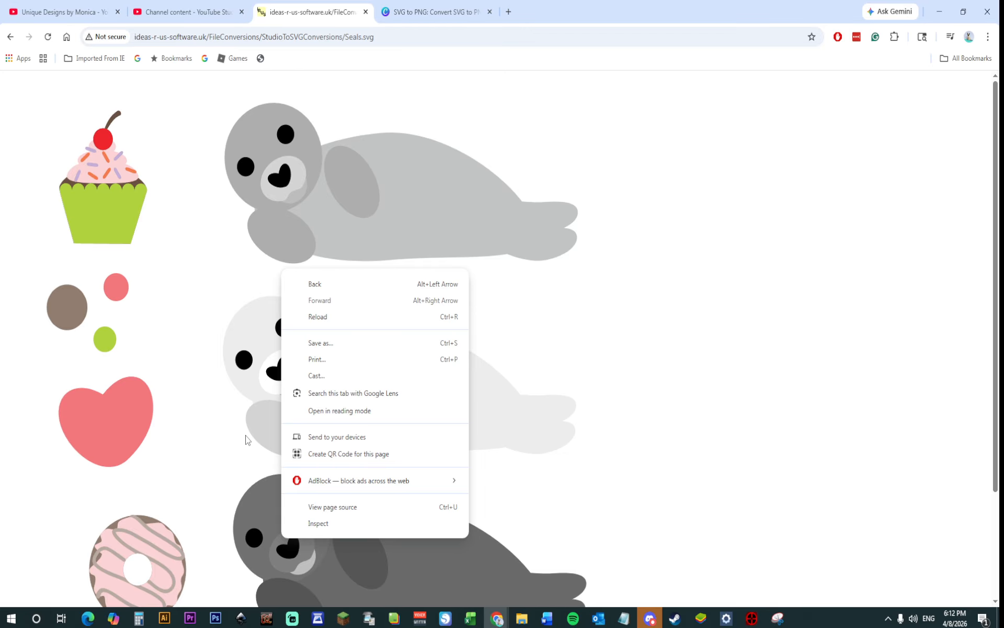
{"action": "left_click", "coordinate": [95, 223]}
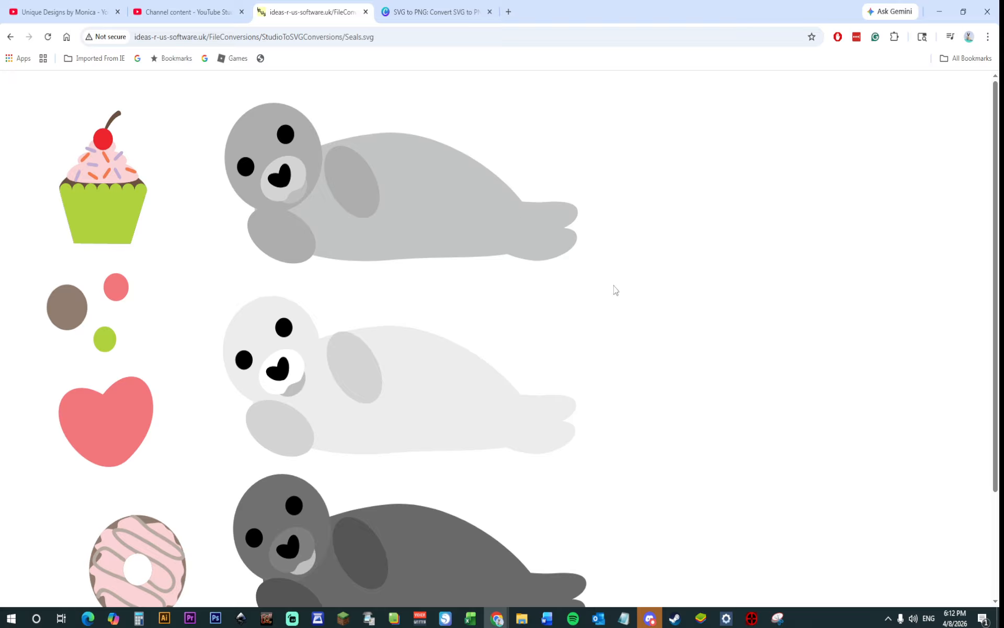
Step: Save Seals.svg into Video Projects > Month 4 - April > How To Create Pattern Paper (standard) and keep the blocked download
{"action": "right_click", "coordinate": [376, 273]}
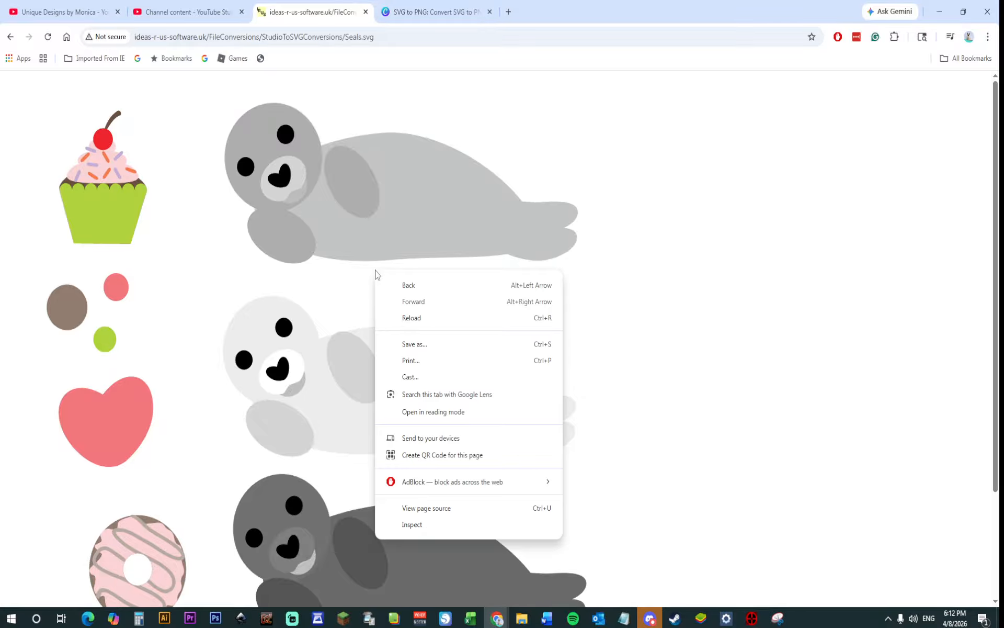
{"action": "left_click", "coordinate": [413, 347]}
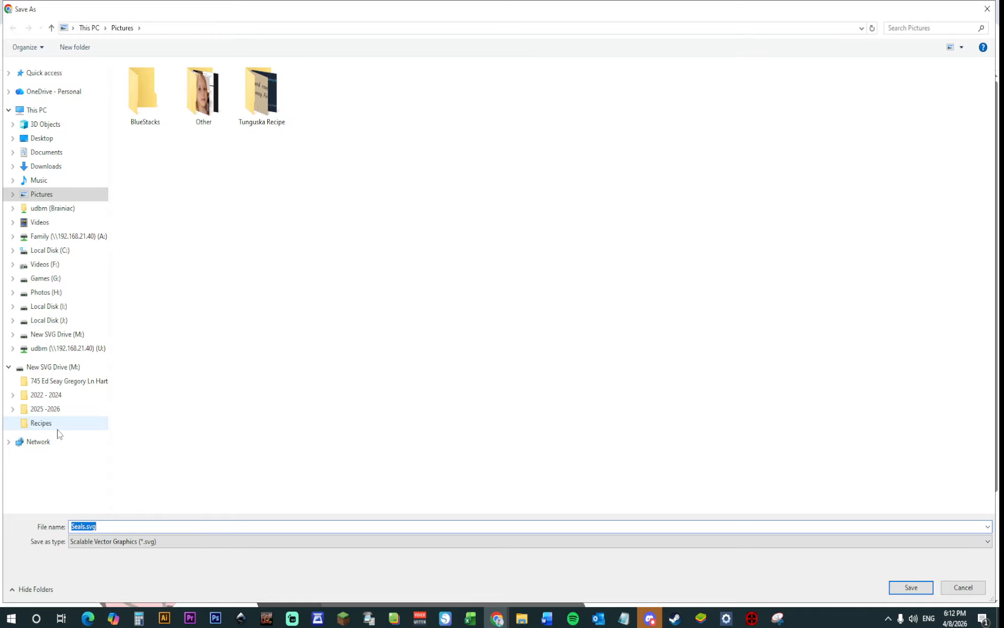
{"action": "left_click", "coordinate": [58, 411]}
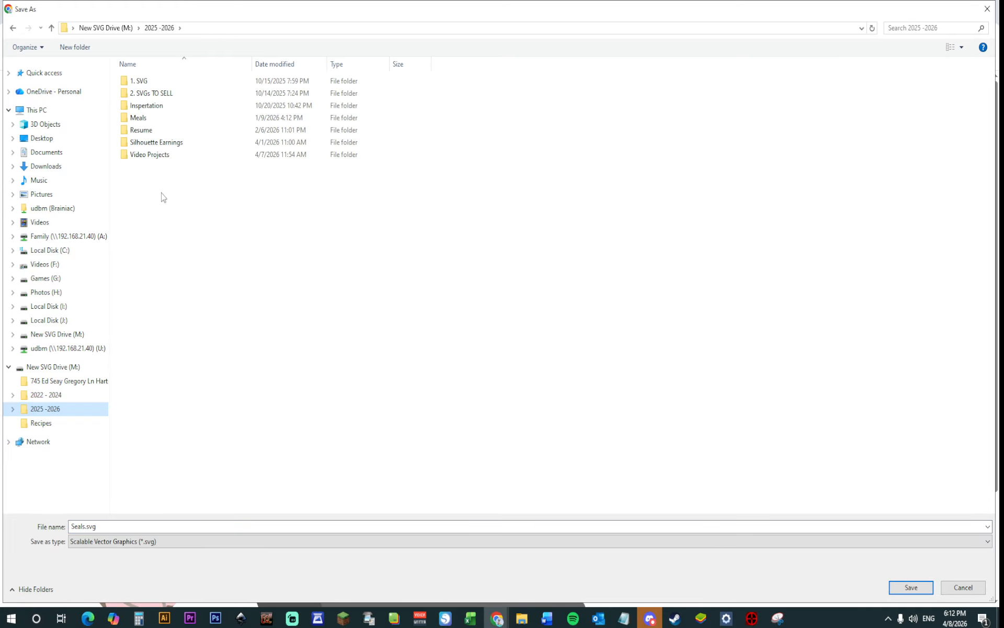
{"action": "left_click", "coordinate": [157, 158]}
{"action": "double_click", "coordinate": [157, 157]}
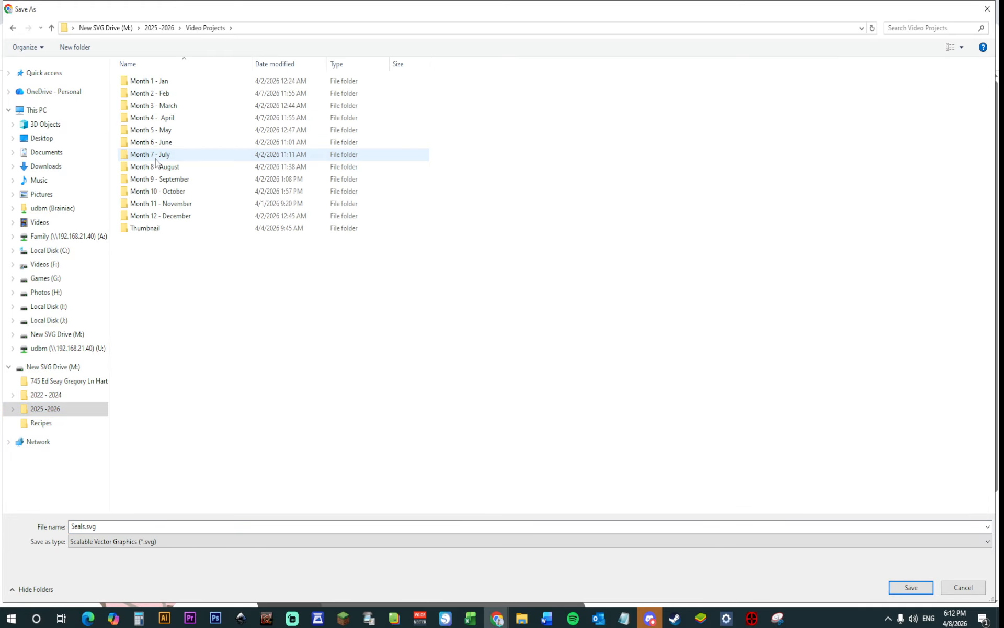
{"action": "left_click", "coordinate": [166, 120]}
{"action": "double_click", "coordinate": [166, 121]}
{"action": "double_click", "coordinate": [166, 119]}
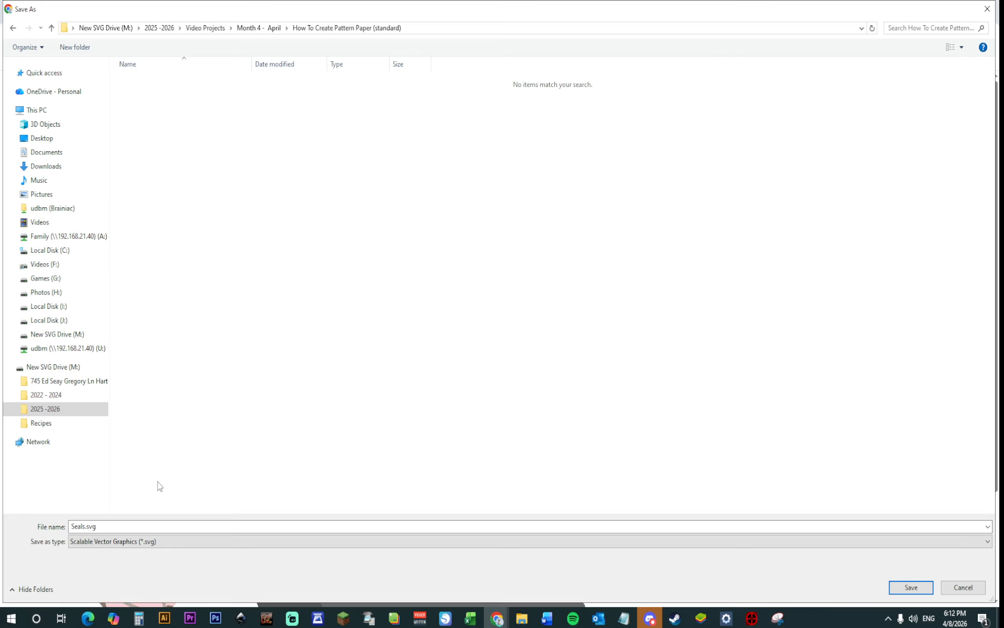
{"action": "left_click", "coordinate": [908, 589]}
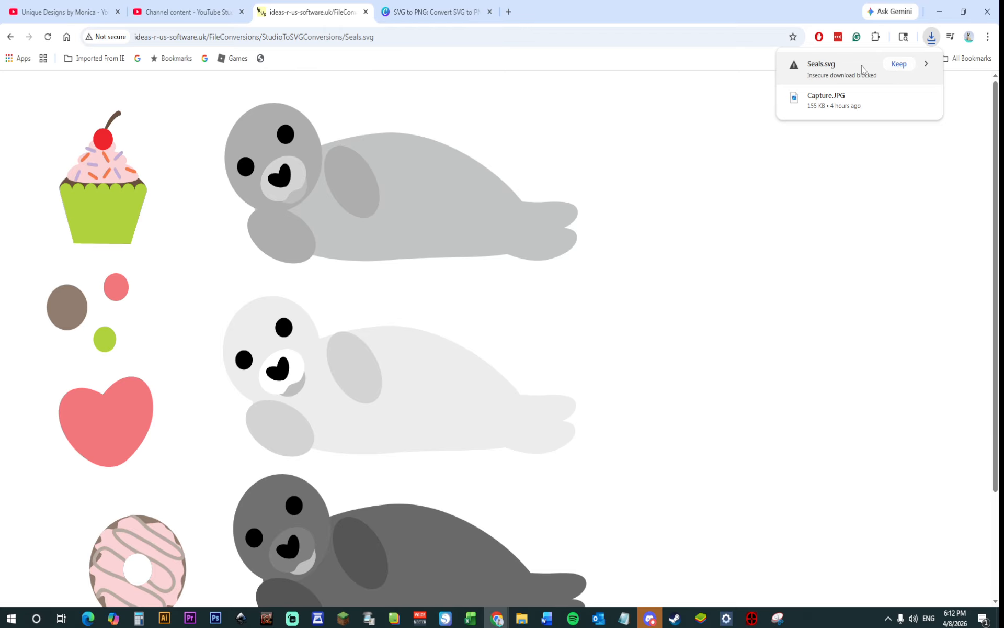
{"action": "left_click", "coordinate": [901, 67]}
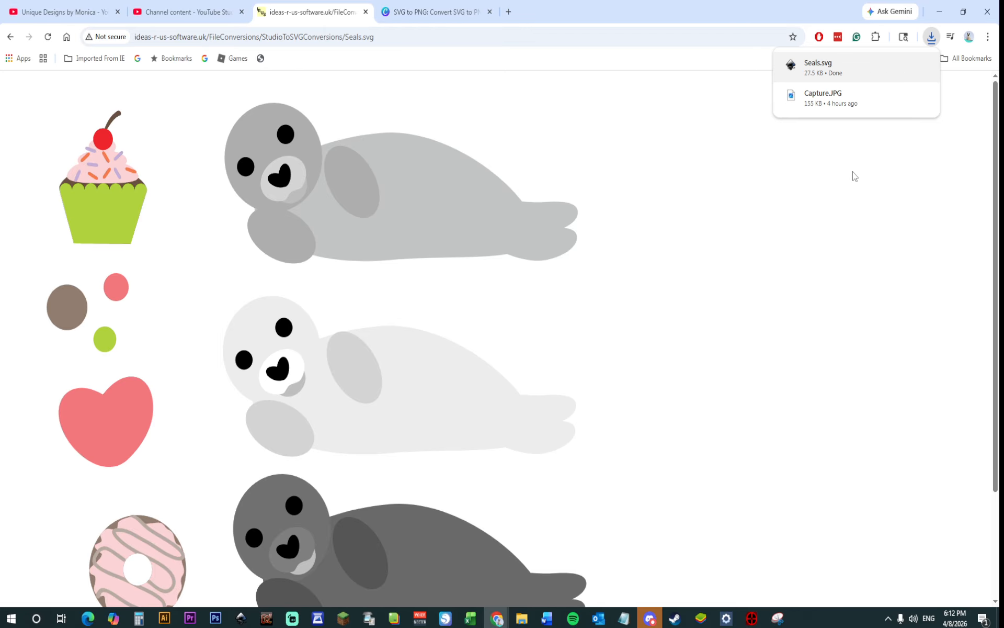
Step: Upload Seals.svg from the How To Create Pattern Paper (standard) folder to Canva's SVG to PNG converter
{"action": "left_click", "coordinate": [522, 618]}
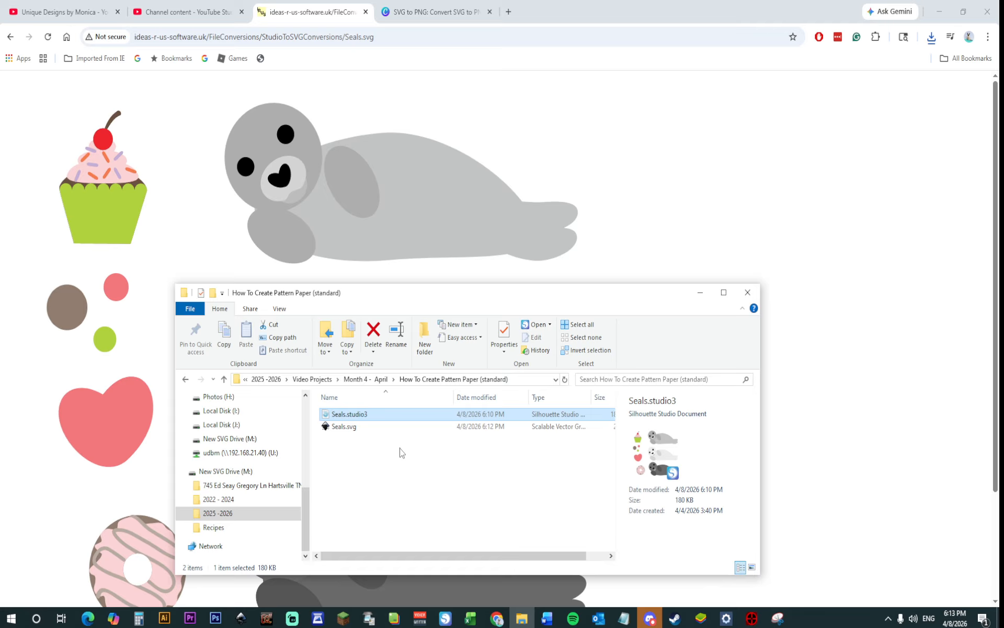
{"action": "left_click", "coordinate": [432, 27]}
{"action": "left_click", "coordinate": [434, 21]}
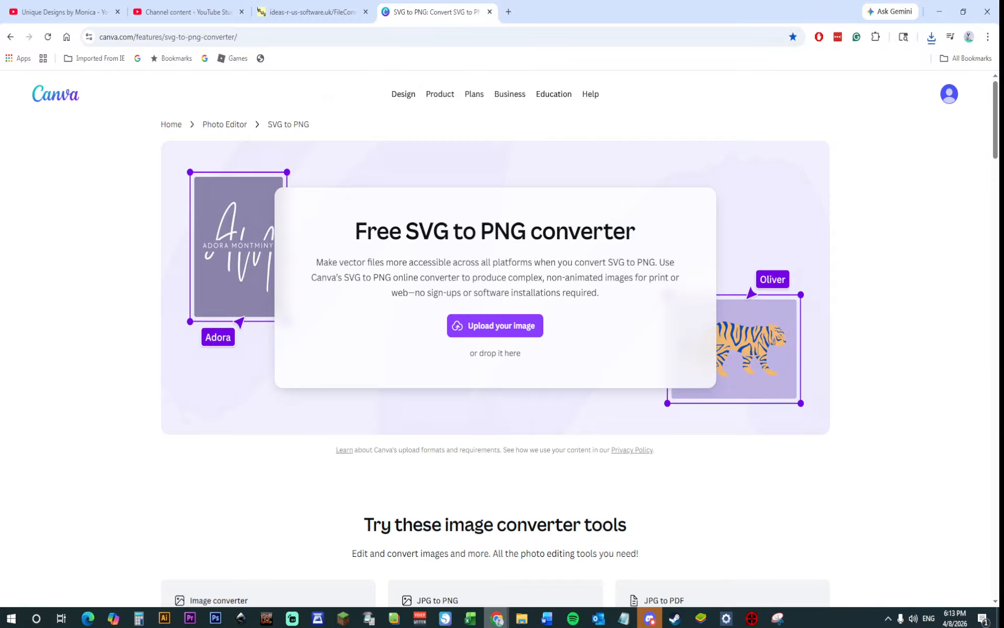
{"action": "left_click", "coordinate": [522, 617]}
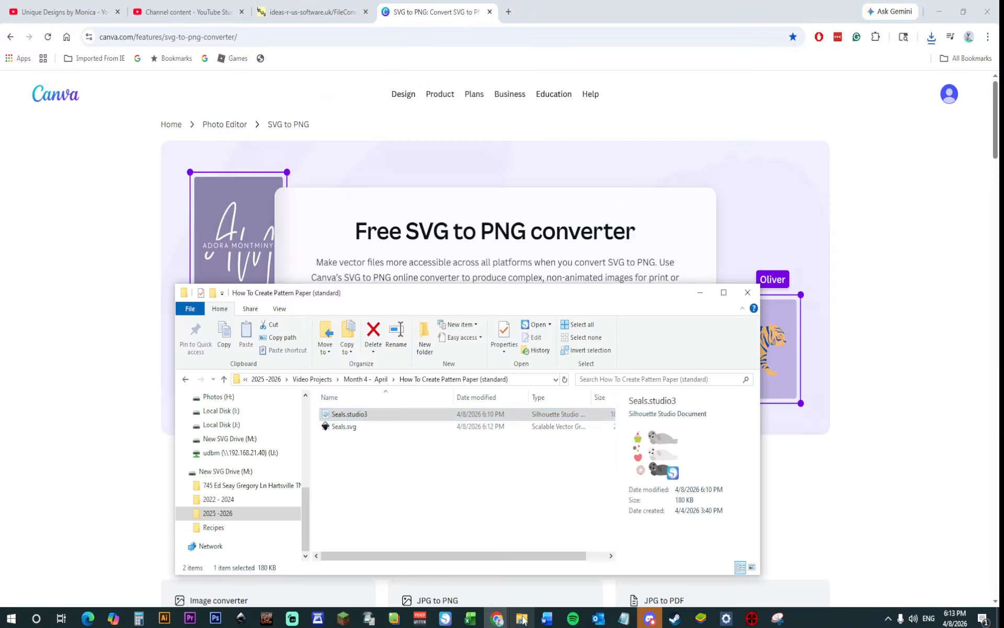
{"action": "left_click", "coordinate": [330, 428]}
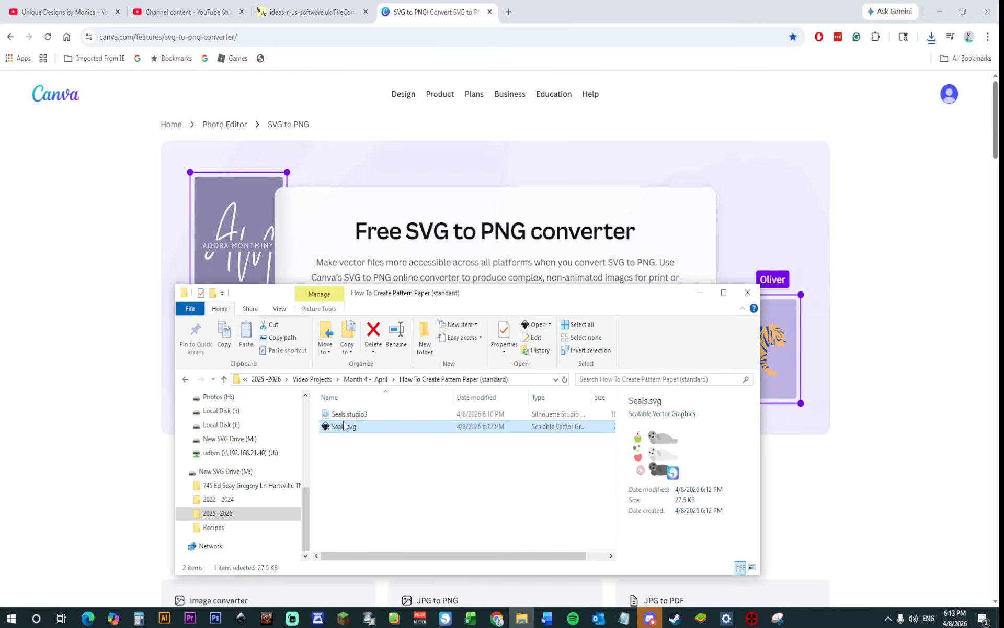
{"action": "left_click_drag", "start_coordinate": [345, 435], "coordinate": [405, 248]}
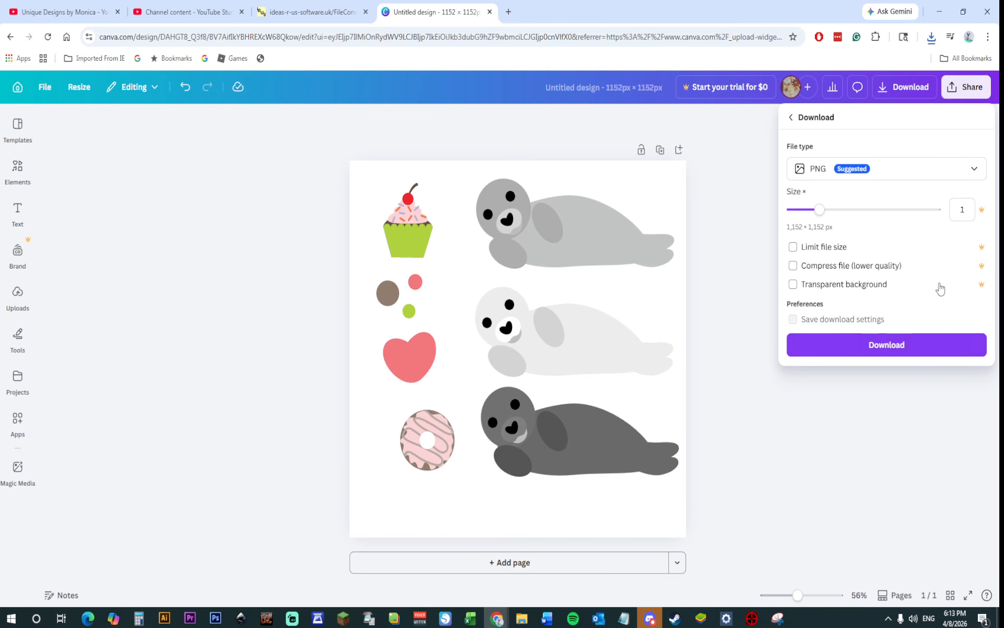
Step: Download the seals design from Canva as a PNG at size 1, 1,152 × 1,152 px
{"action": "left_click", "coordinate": [914, 88]}
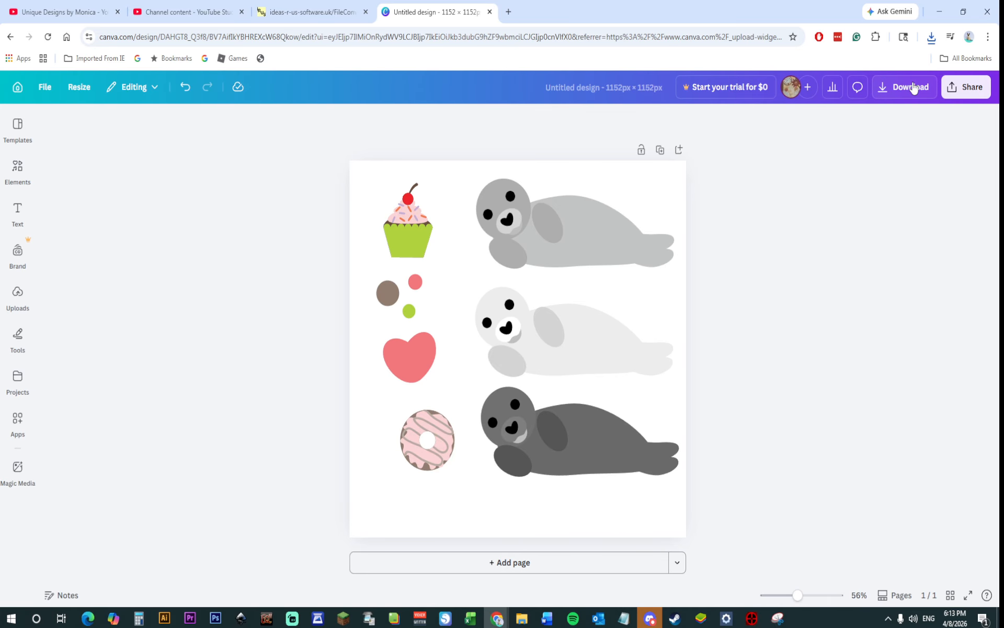
{"action": "left_click", "coordinate": [912, 90]}
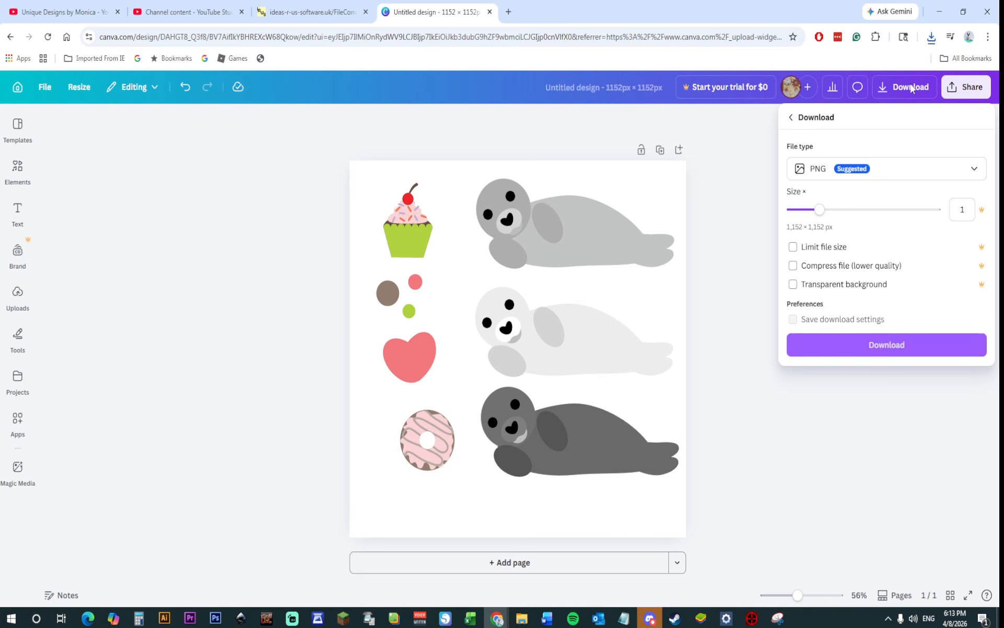
{"action": "left_click", "coordinate": [904, 349]}
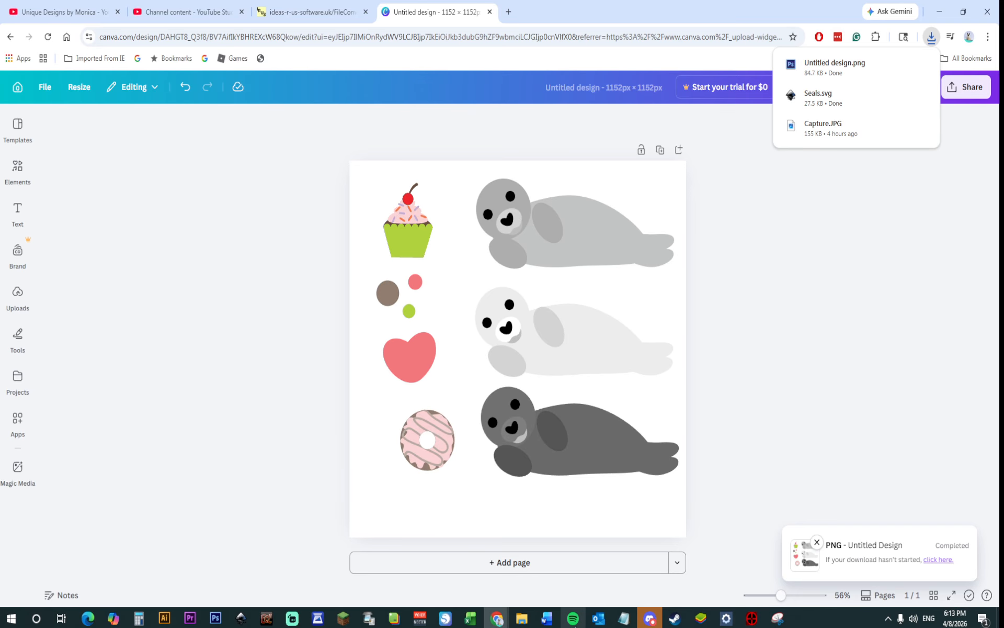
Step: Open the Downloads folder in a new File Explorer window and arrange it so the How To Create Pattern Paper (standard) folder is also accessible
{"action": "left_click", "coordinate": [519, 621]}
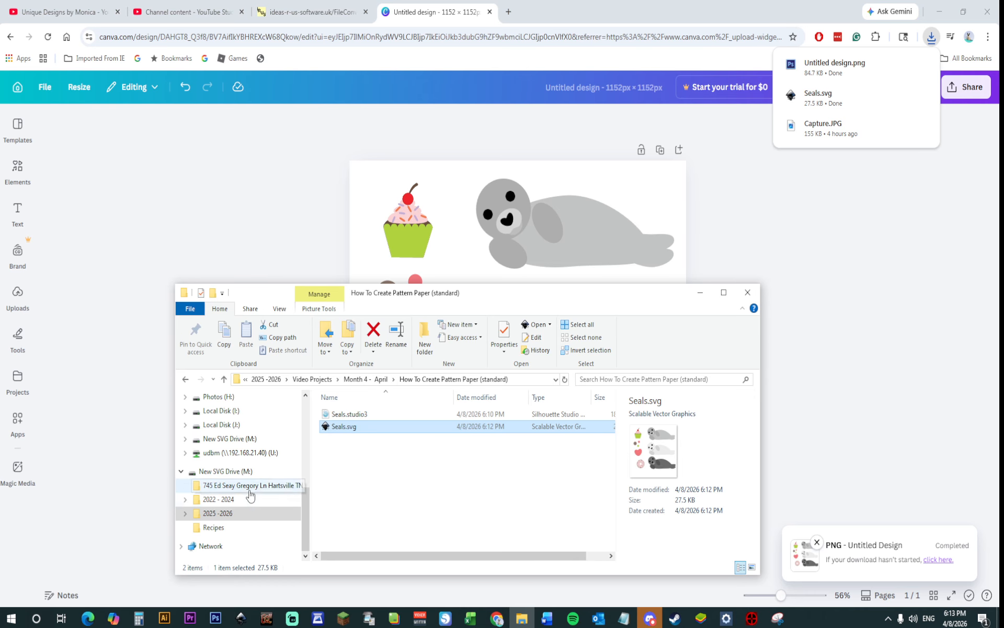
{"action": "scroll", "coordinate": [250, 494], "scroll_direction": "up", "scroll_amount": 4}
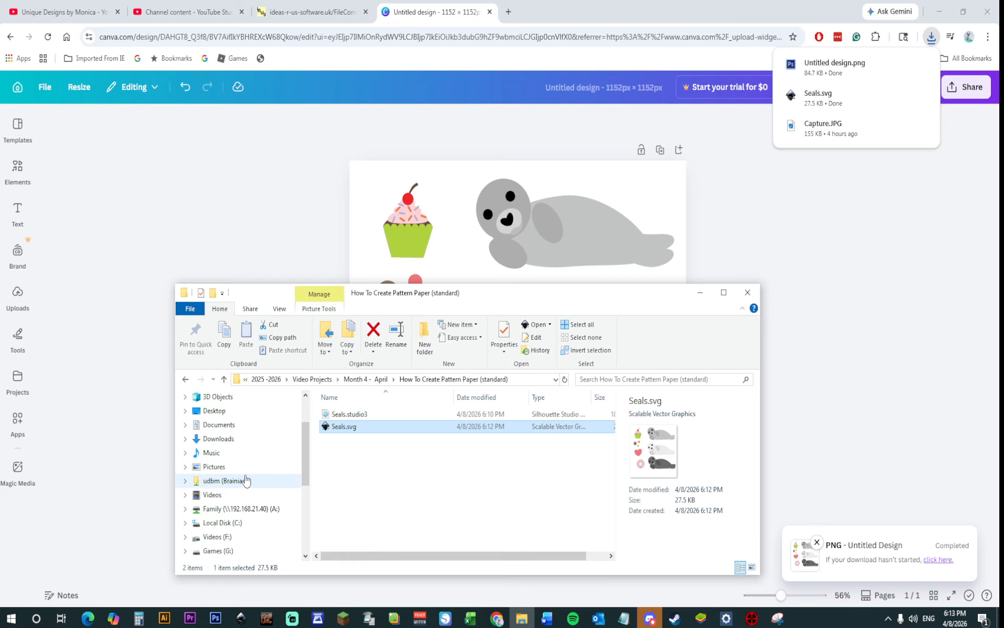
{"action": "scroll", "coordinate": [246, 480], "scroll_direction": "up", "scroll_amount": 3}
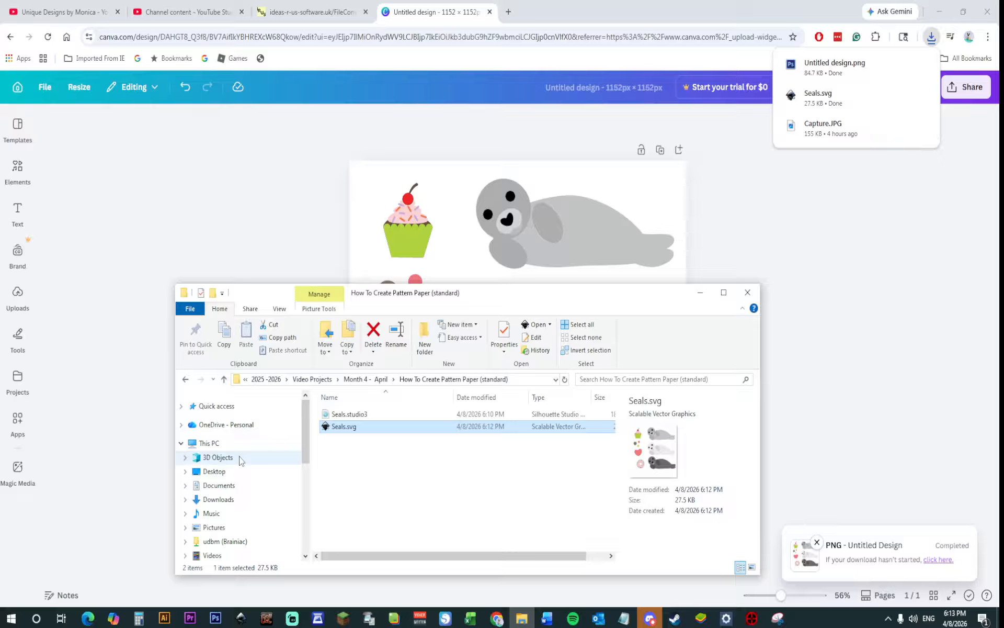
{"action": "right_click", "coordinate": [222, 499]}
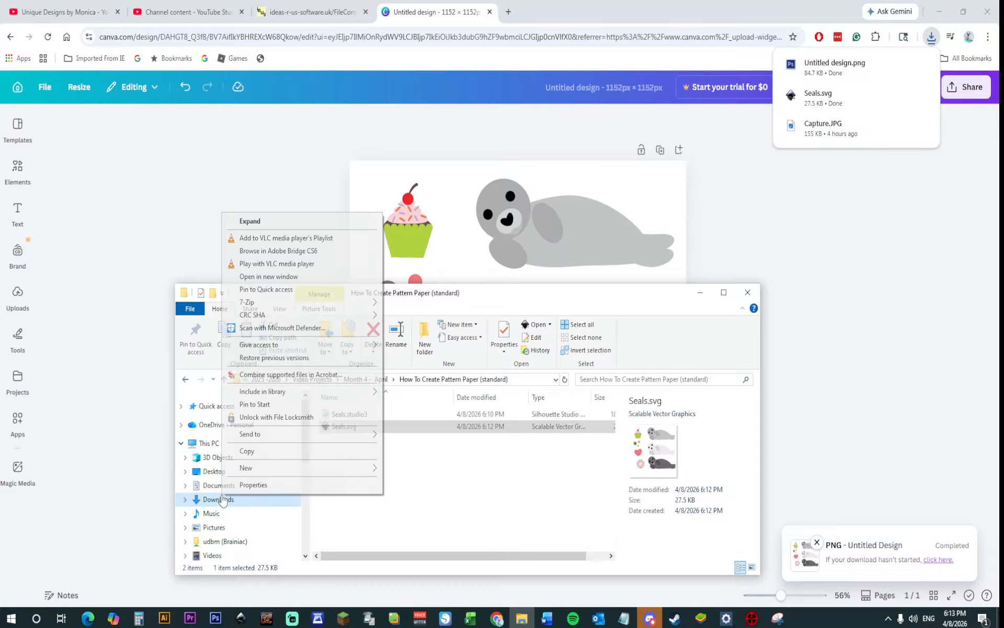
{"action": "left_click", "coordinate": [303, 277]}
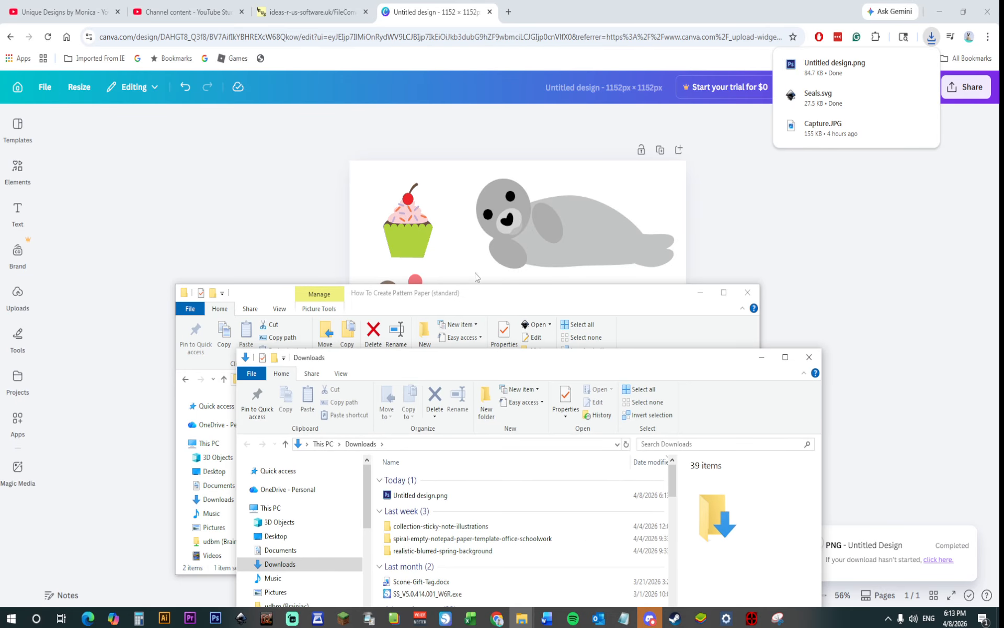
{"action": "left_click_drag", "start_coordinate": [468, 297], "coordinate": [456, 98]}
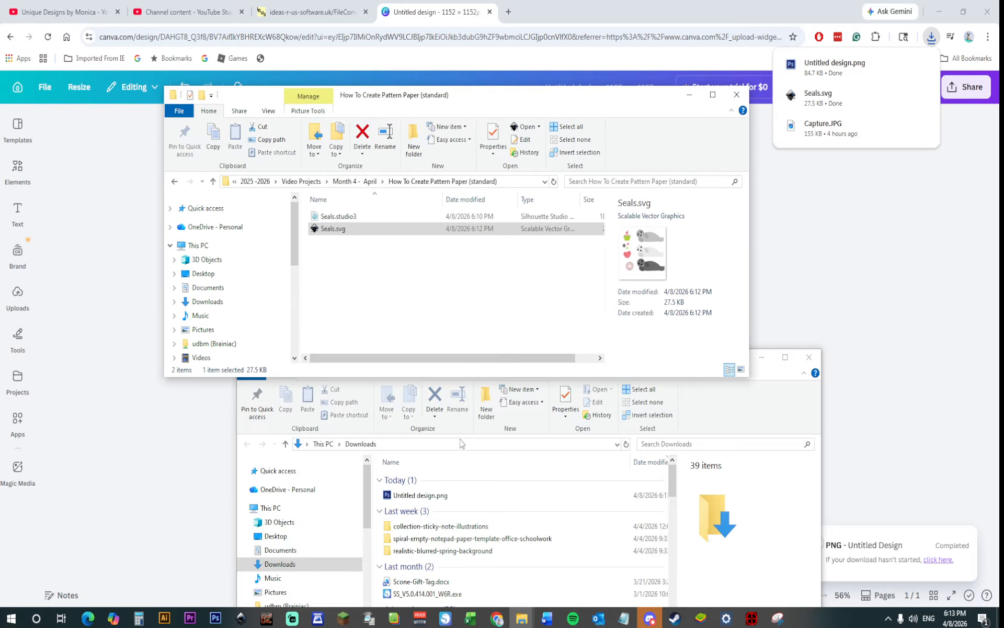
Step: Move Untitled design.png from Downloads into the How To Create Pattern Paper (standard) folder and minimize the Downloads window
{"action": "right_click", "coordinate": [432, 500]}
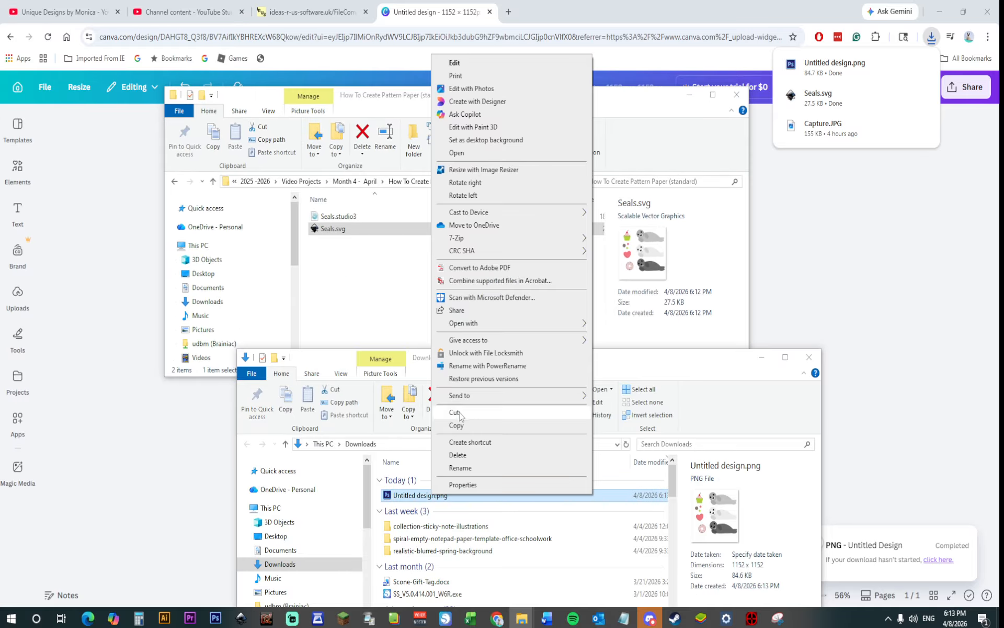
{"action": "left_click", "coordinate": [455, 412]}
{"action": "left_click", "coordinate": [409, 307]}
{"action": "right_click", "coordinate": [409, 307]}
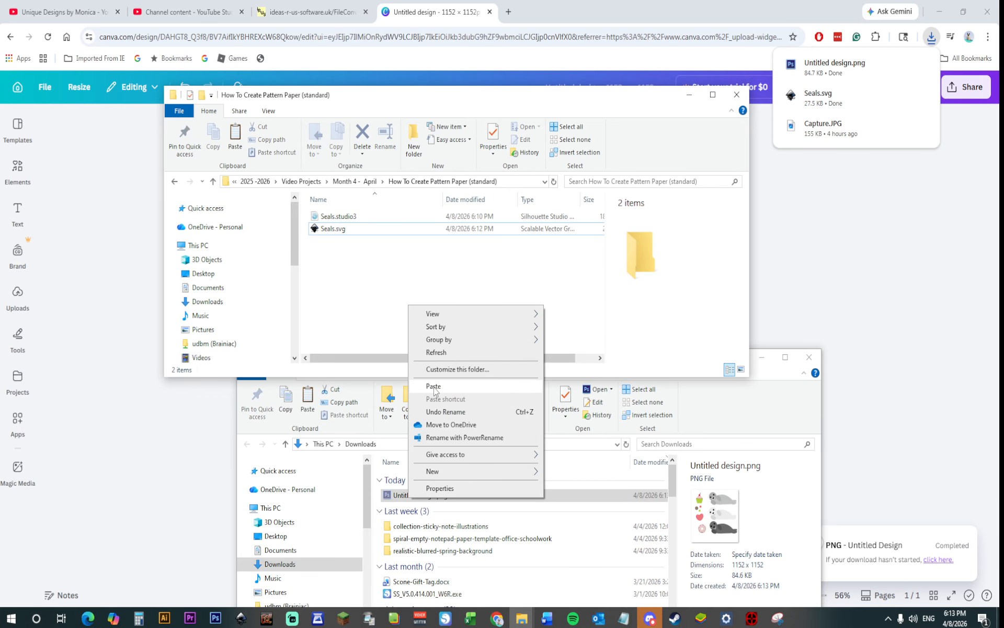
{"action": "left_click", "coordinate": [434, 386]}
{"action": "left_click", "coordinate": [746, 405]}
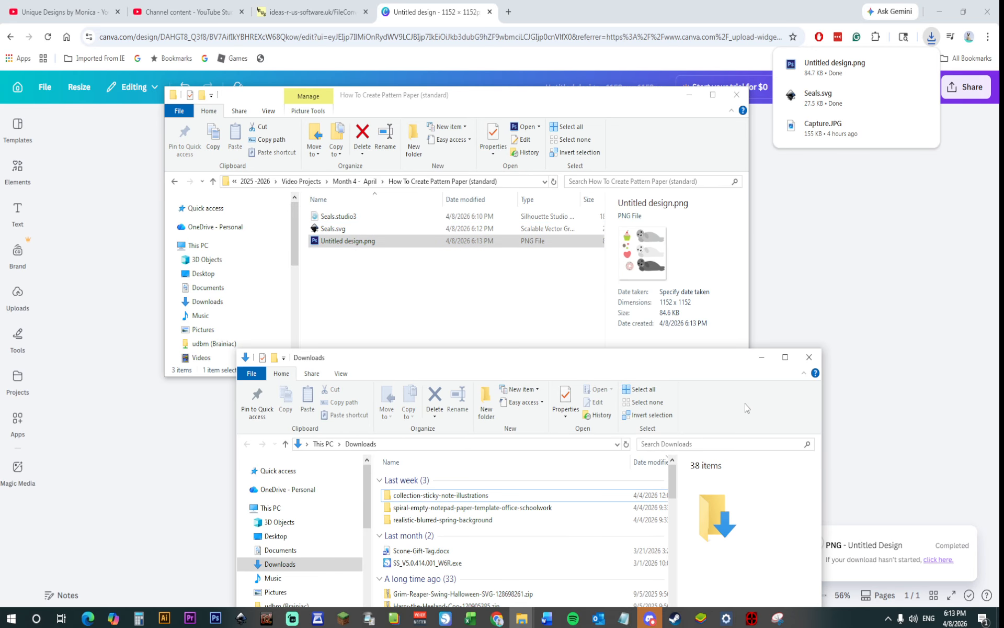
{"action": "left_click", "coordinate": [761, 360]}
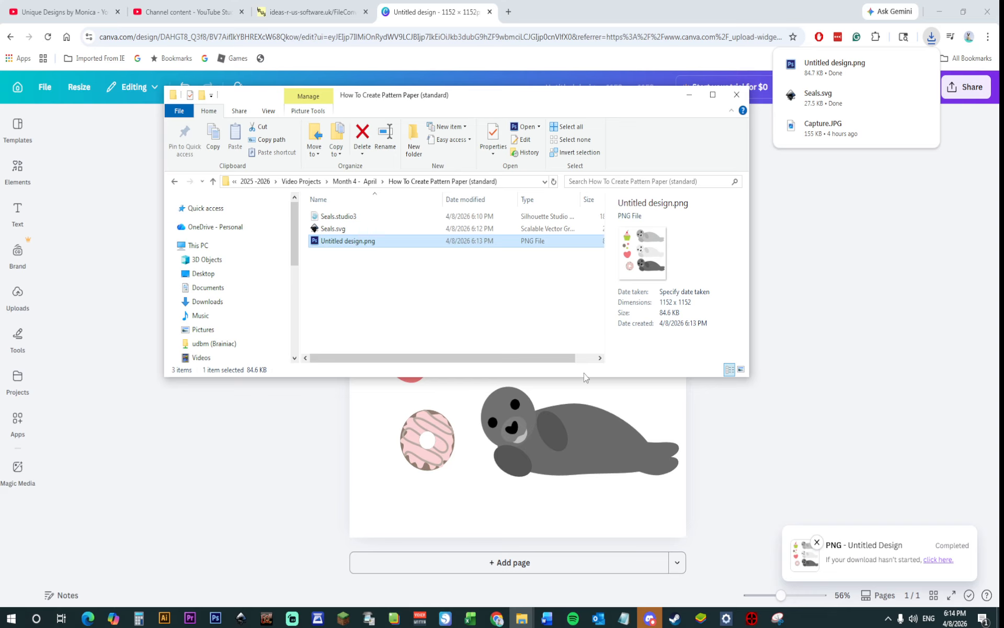
{"action": "left_click", "coordinate": [338, 229]}
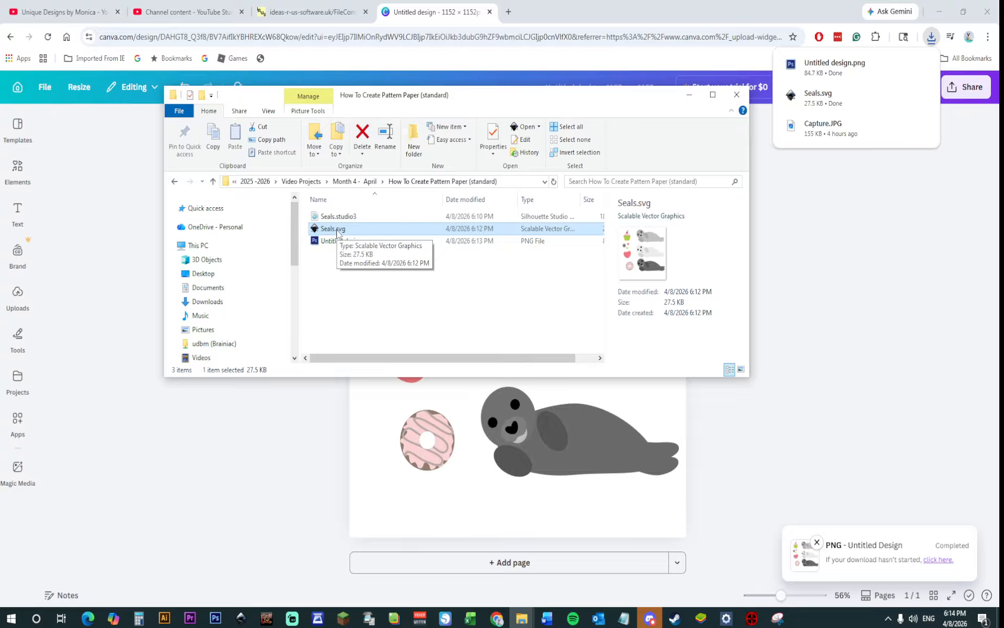
{"action": "left_click", "coordinate": [397, 303]}
{"action": "left_click", "coordinate": [349, 229]}
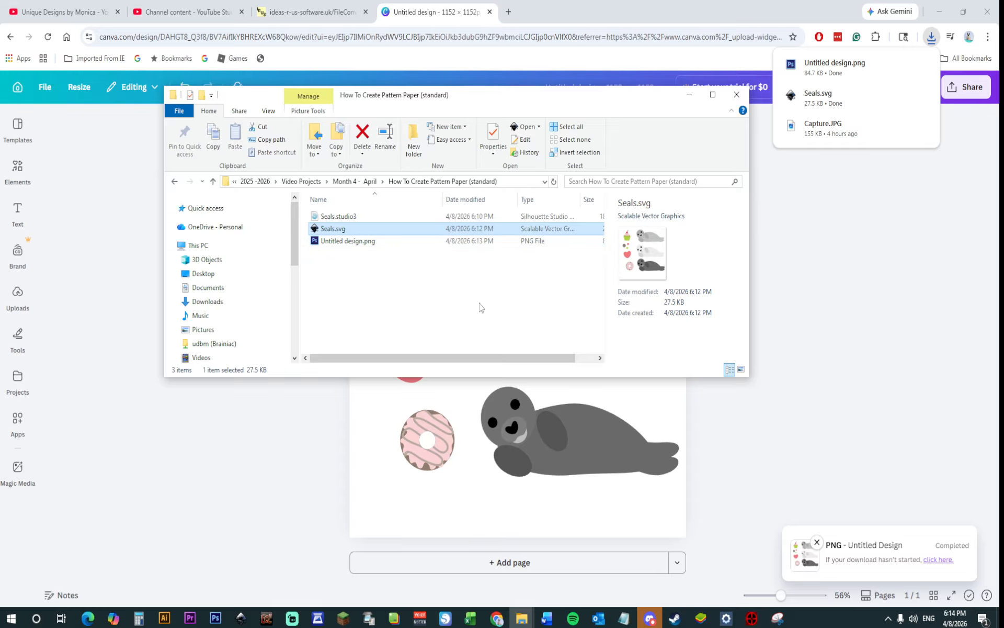
Step: Switch to Silhouette Studio and create a new blank document beside the Seals document
{"action": "left_click", "coordinate": [445, 618]}
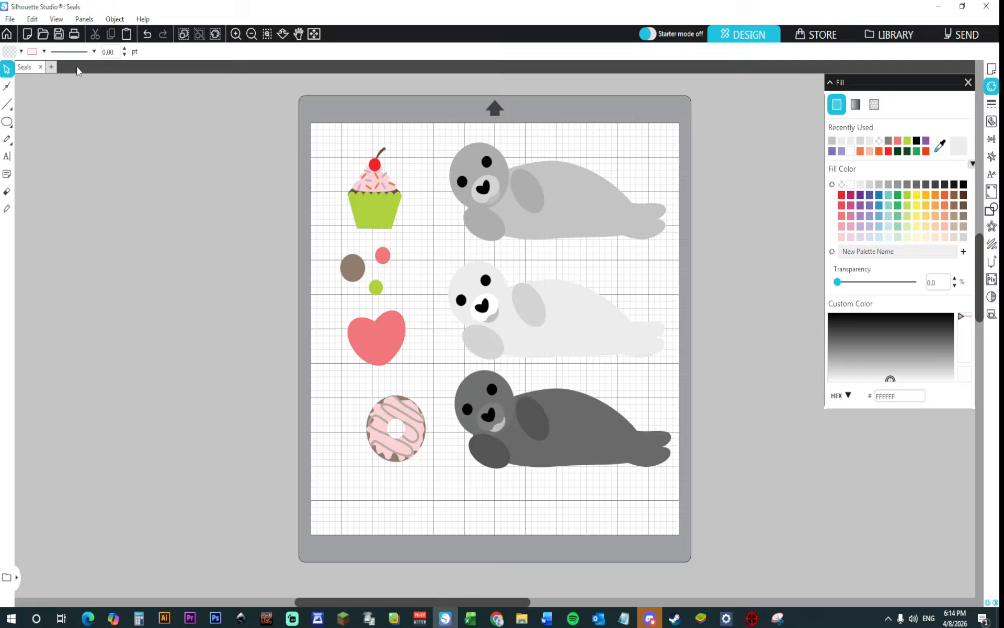
{"action": "left_click", "coordinate": [457, 302]}
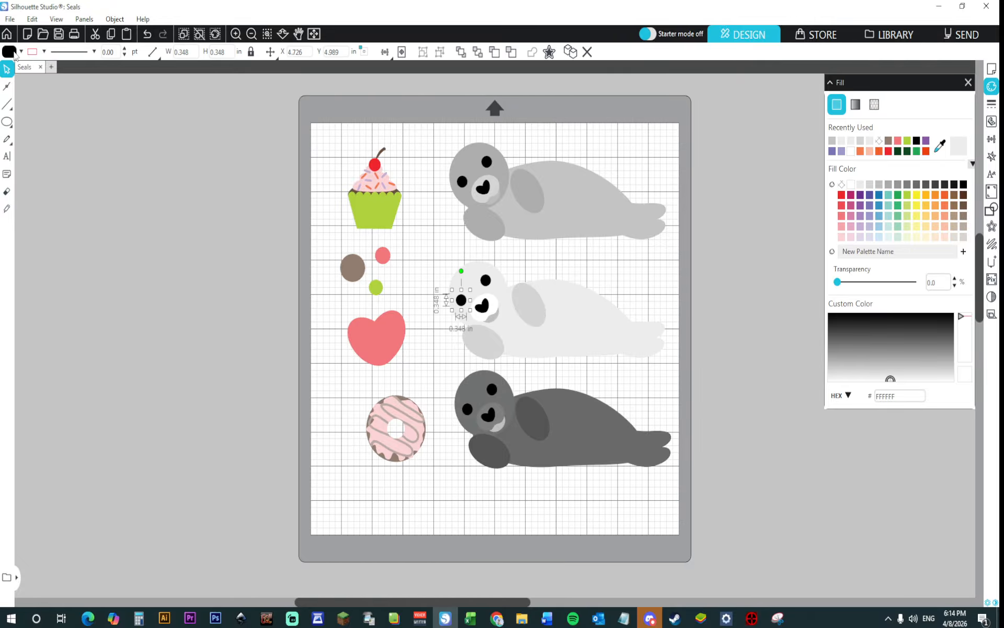
{"action": "left_click", "coordinate": [51, 66]}
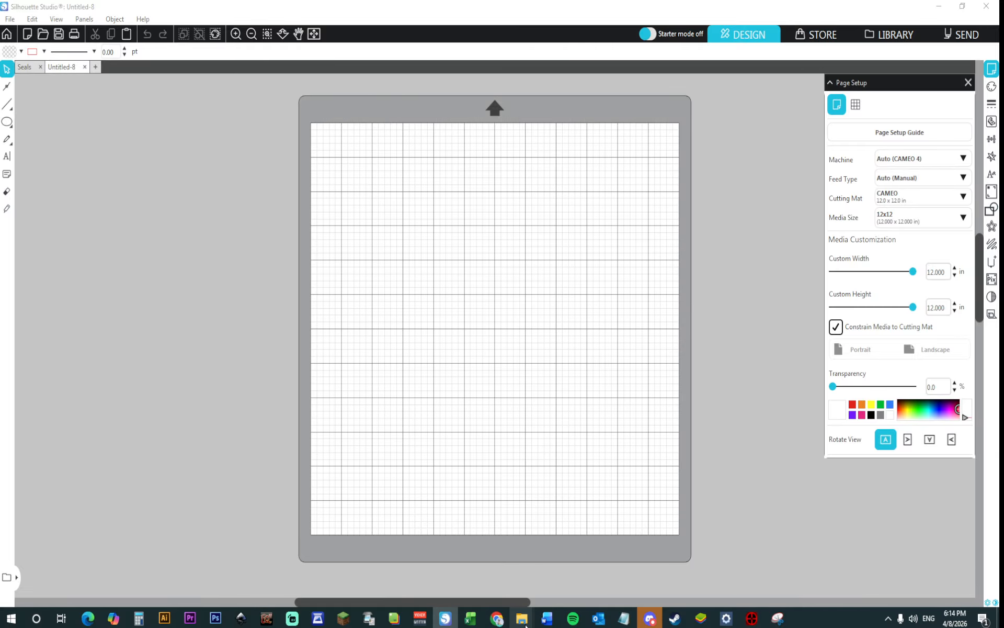
Step: Bring Untitled design.png from the How To Create Pattern Paper (standard) folder into the new document and place it near the page's upper left
{"action": "mouse_move", "coordinate": [521, 619]}
{"action": "left_click", "coordinate": [494, 587]}
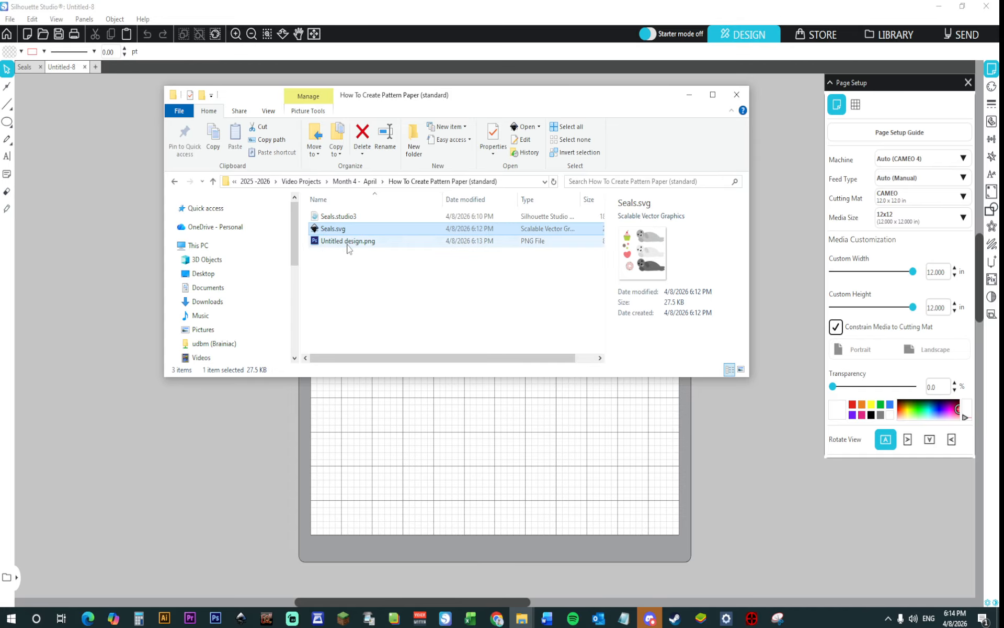
{"action": "left_click_drag", "start_coordinate": [346, 242], "coordinate": [379, 449]}
{"action": "left_click_drag", "start_coordinate": [638, 502], "coordinate": [679, 493]}
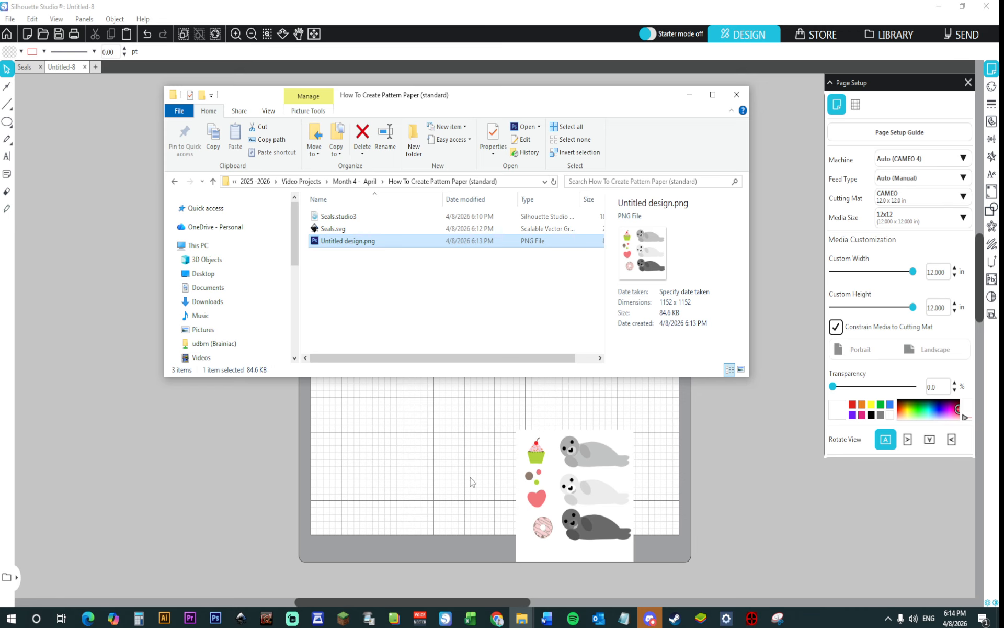
{"action": "left_click", "coordinate": [572, 482]}
{"action": "left_click_drag", "start_coordinate": [572, 482], "coordinate": [449, 195]}
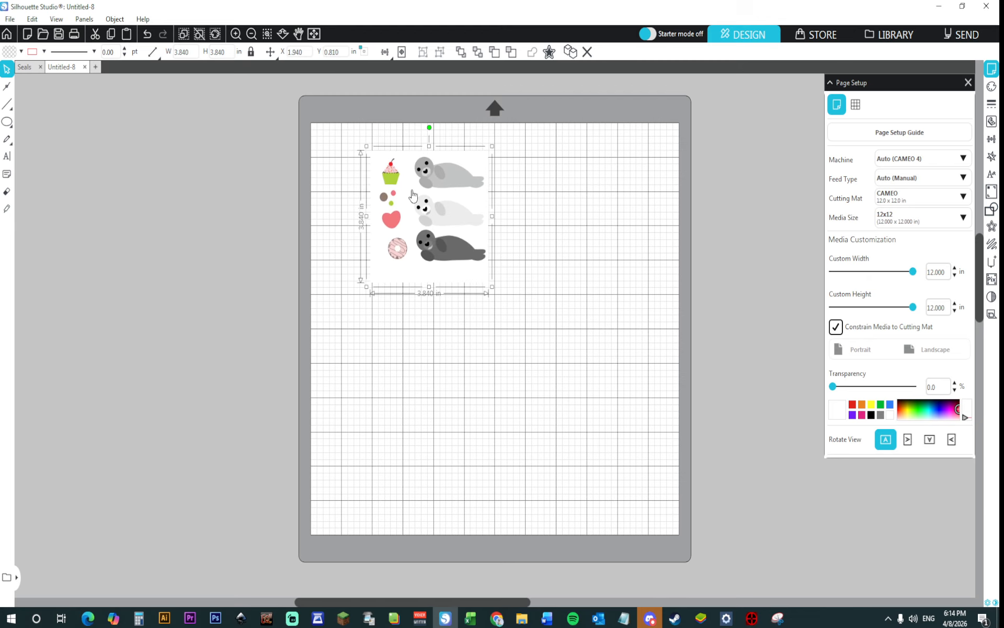
Step: Resize the seals image to 12 × 12 in and position it to cover the whole page
{"action": "left_click", "coordinate": [230, 52]}
{"action": "type", "text": "12"}
{"action": "key", "text": "Return"}
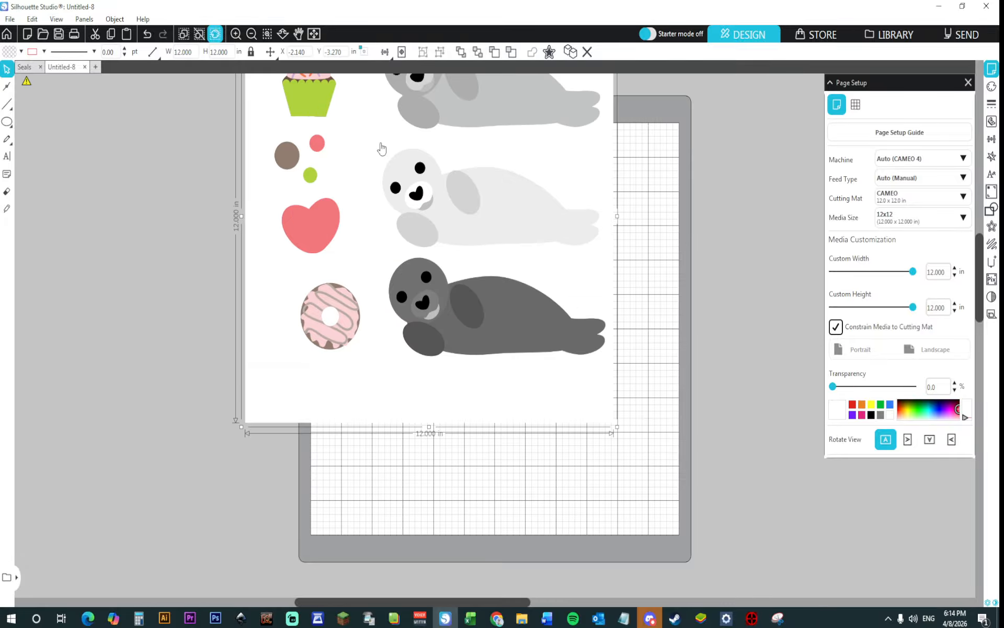
{"action": "left_click_drag", "start_coordinate": [480, 327], "coordinate": [517, 315]}
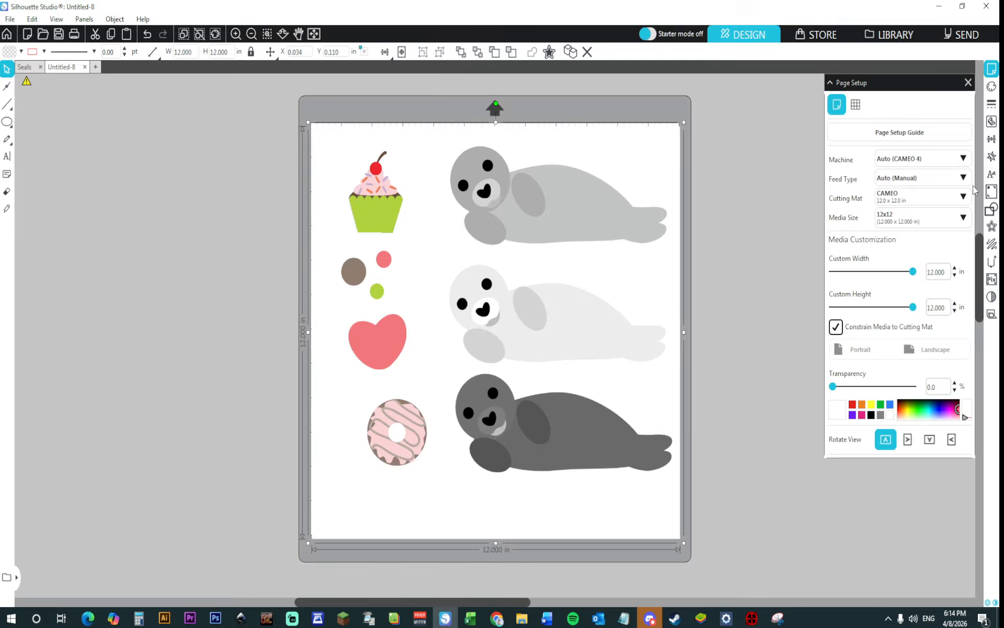
Step: Set a trace area around the whole seals image and raise the trace threshold to 100%
{"action": "left_click", "coordinate": [993, 124]}
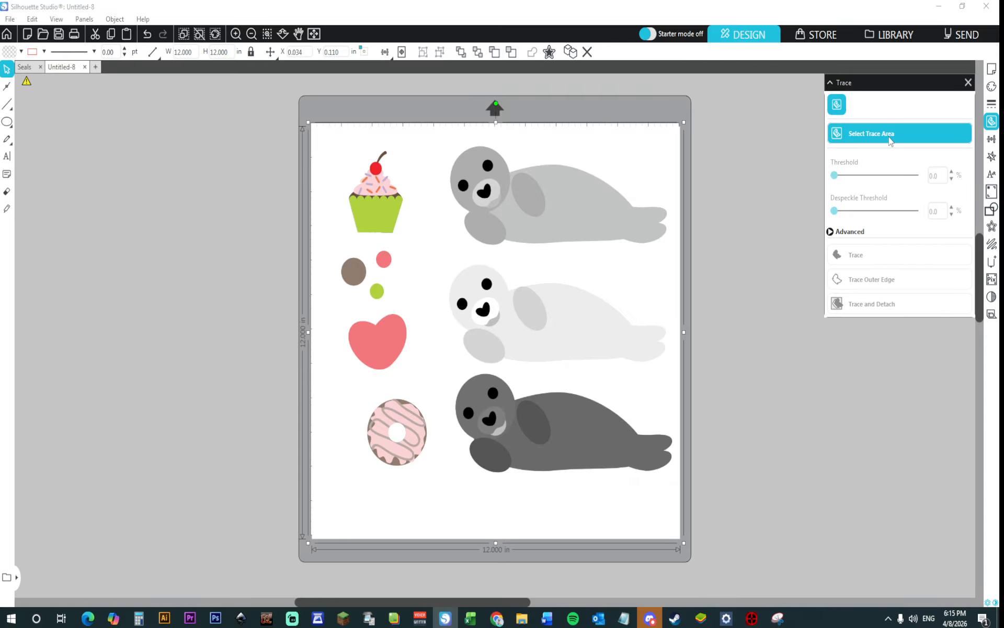
{"action": "left_click", "coordinate": [890, 137]}
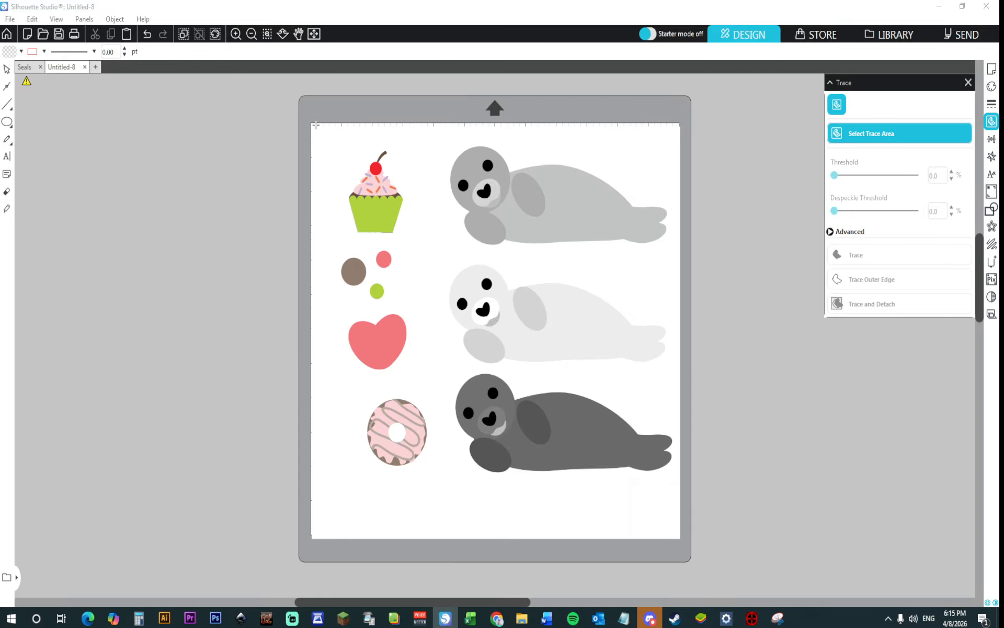
{"action": "mouse_move", "coordinate": [316, 124]}
{"action": "left_mouse_down"}
{"action": "mouse_move", "coordinate": [323, 157]}
{"action": "mouse_move", "coordinate": [572, 478]}
{"action": "mouse_move", "coordinate": [681, 537]}
{"action": "left_mouse_up"}
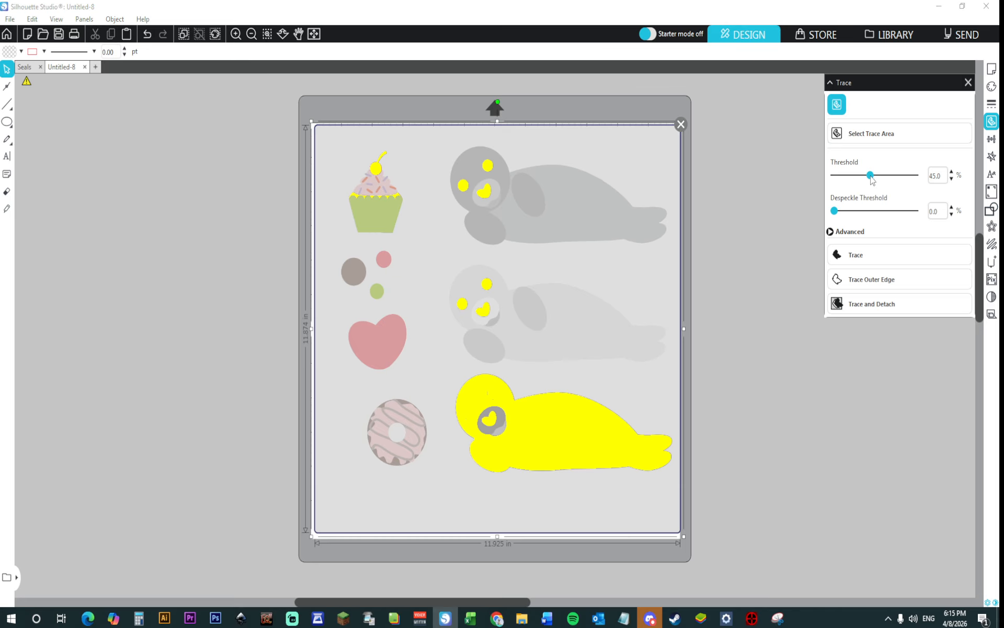
{"action": "left_click_drag", "start_coordinate": [877, 180], "coordinate": [914, 175]}
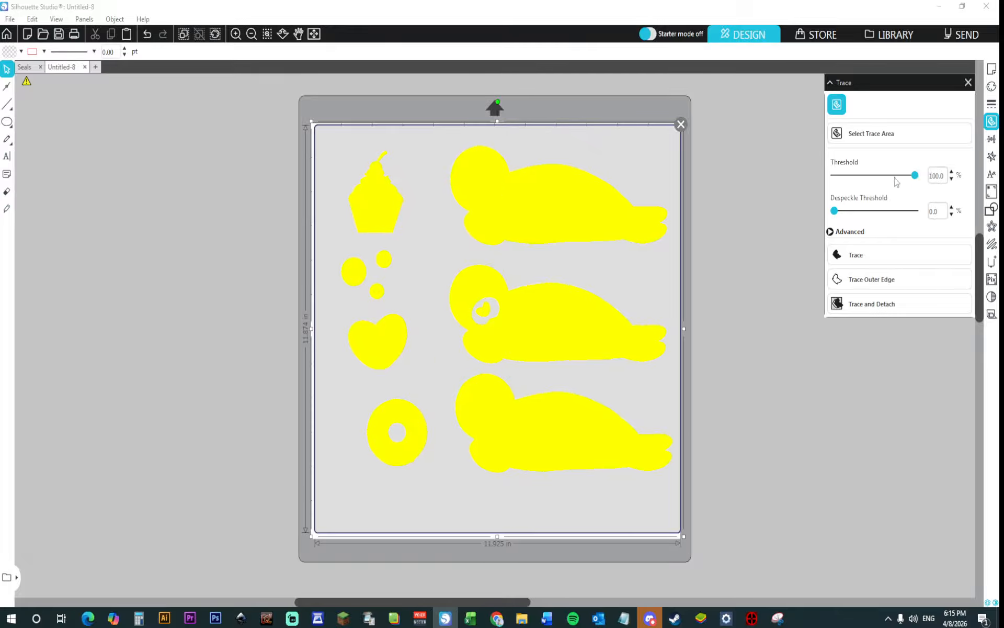
Step: Trace the outer edges of the seals and treats, and crop the image to the traced outlines
{"action": "left_click", "coordinate": [876, 291]}
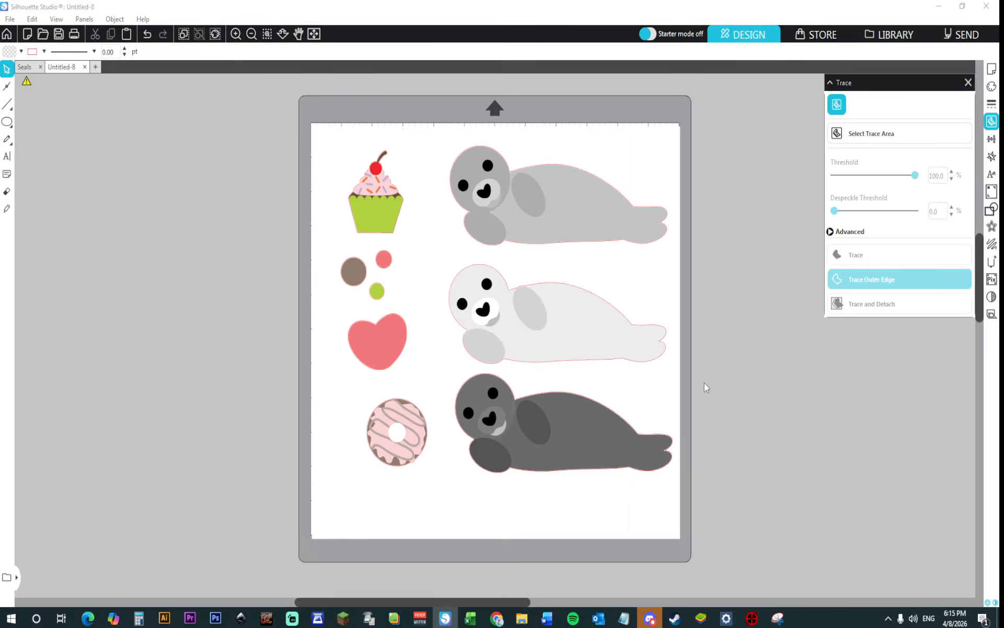
{"action": "left_click_drag", "start_coordinate": [291, 109], "coordinate": [697, 483]}
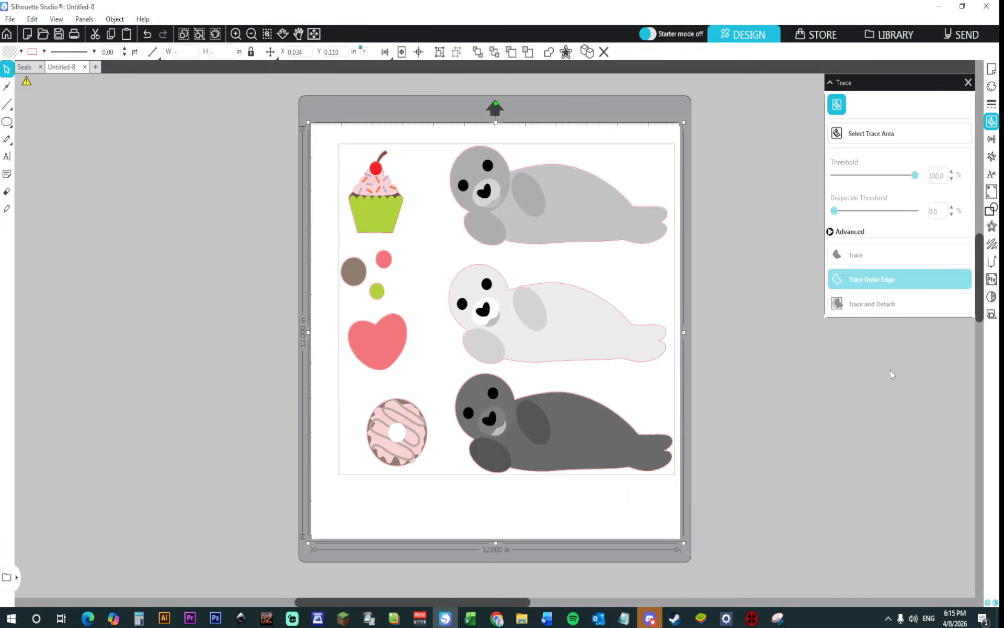
{"action": "left_click", "coordinate": [991, 209]}
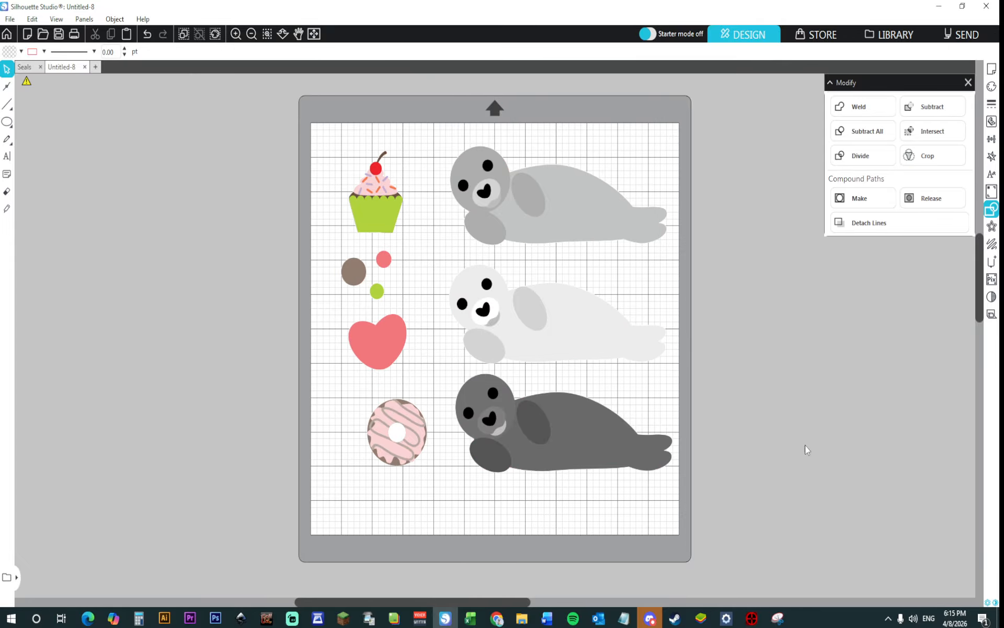
Step: Copy all the cropped seals and treats and place the duplicate set off the page to its left
{"action": "left_click_drag", "start_coordinate": [290, 151], "coordinate": [620, 485]}
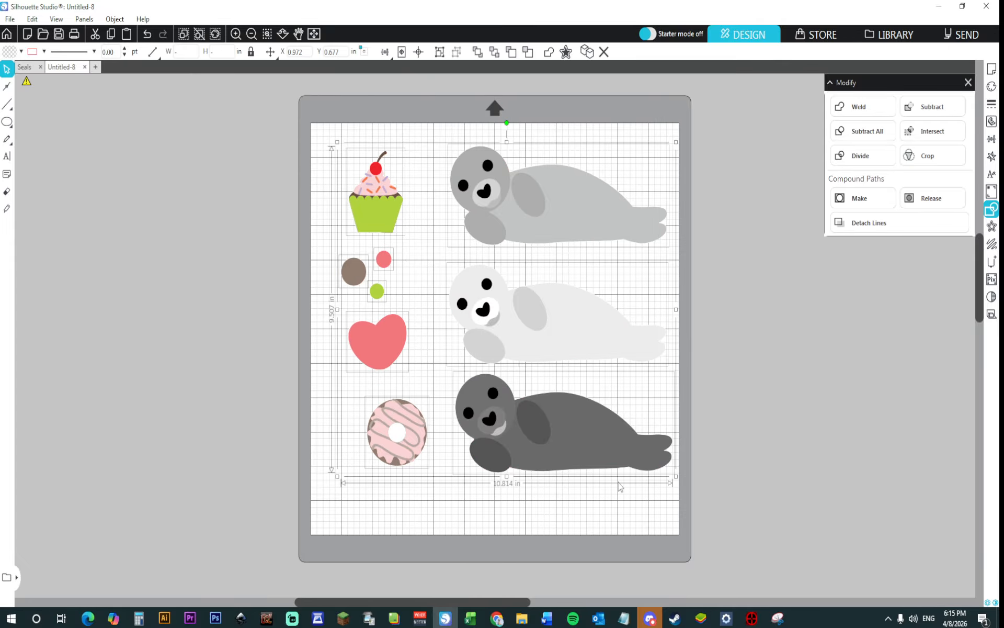
{"action": "key", "text": "i"}
{"action": "key", "text": "ctrl+v"}
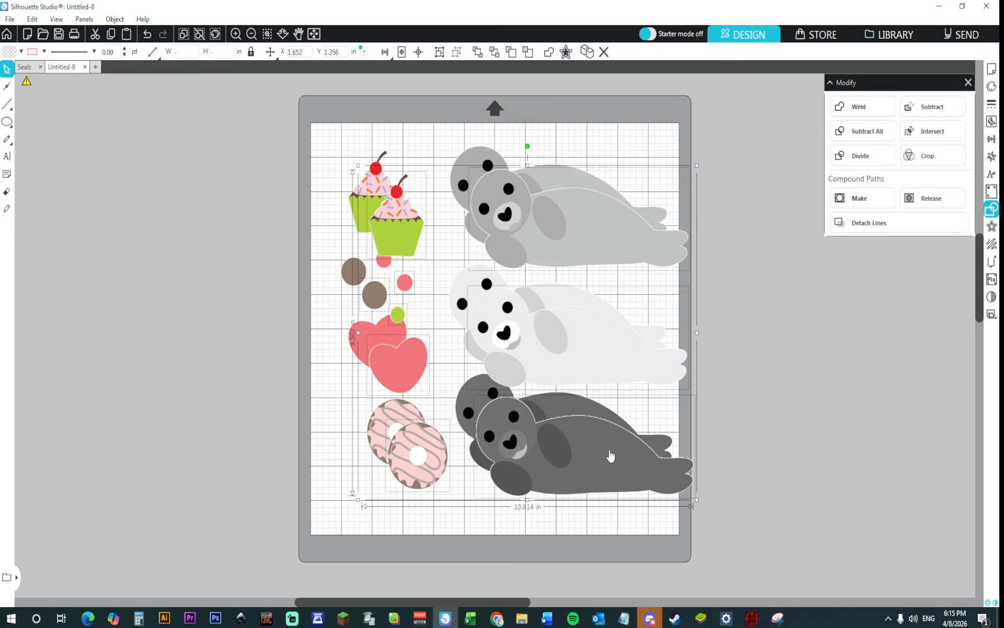
{"action": "left_click_drag", "start_coordinate": [606, 453], "coordinate": [138, 420]}
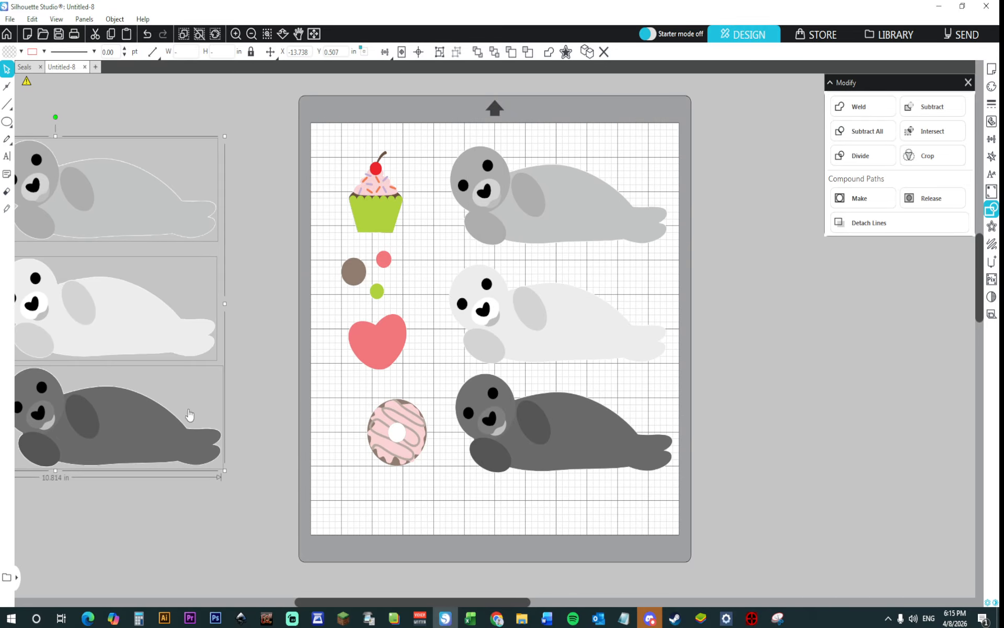
{"action": "left_click", "coordinate": [244, 357]}
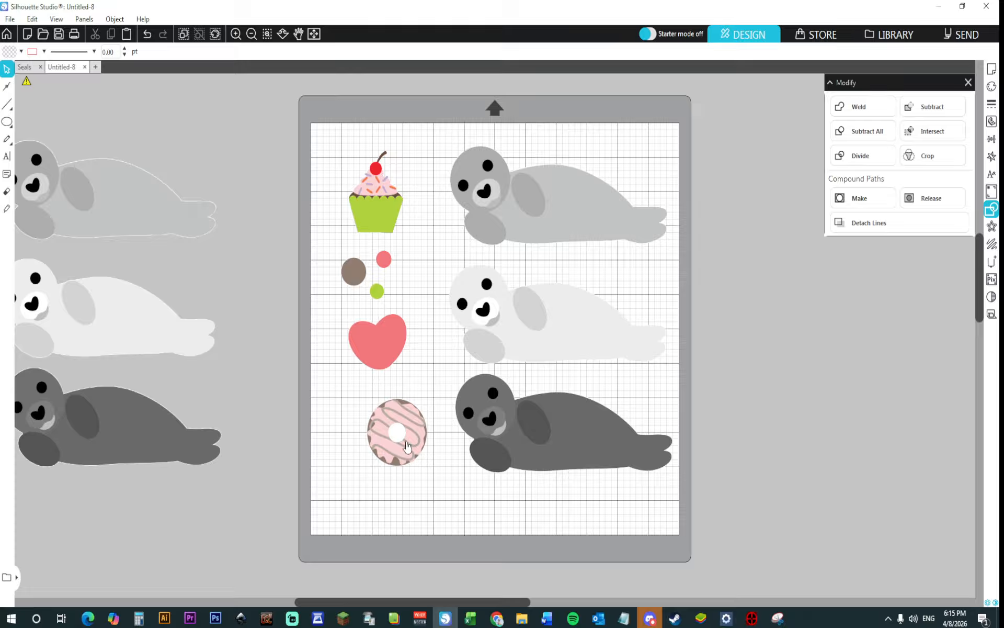
Step: Move the cupcake beside the white seal's head, overlapping its edge, and send the white seal to the back
{"action": "left_click", "coordinate": [546, 324]}
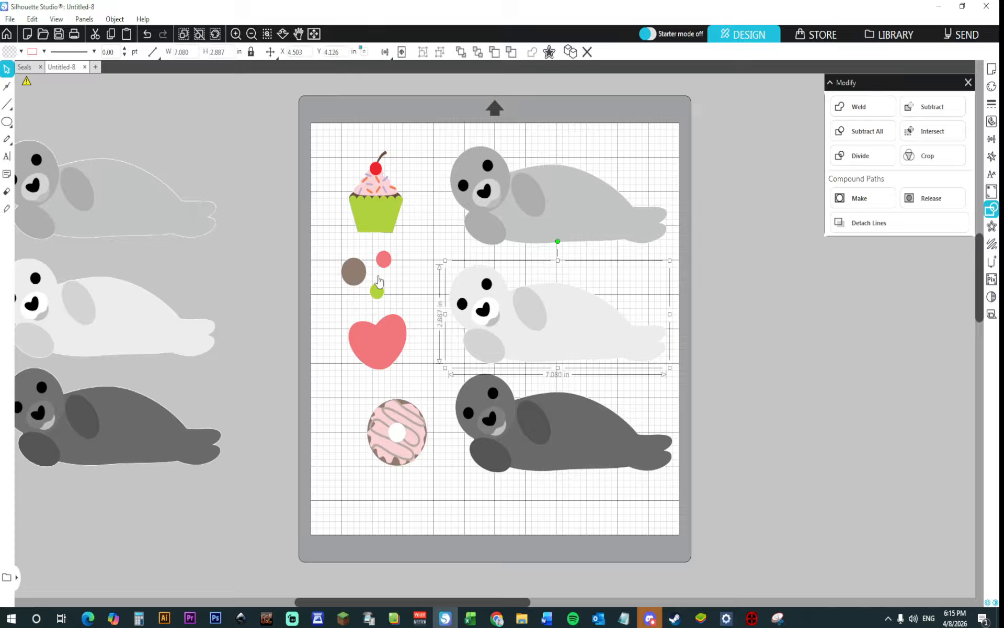
{"action": "left_click_drag", "start_coordinate": [375, 225], "coordinate": [425, 323]}
{"action": "right_click", "coordinate": [501, 329]}
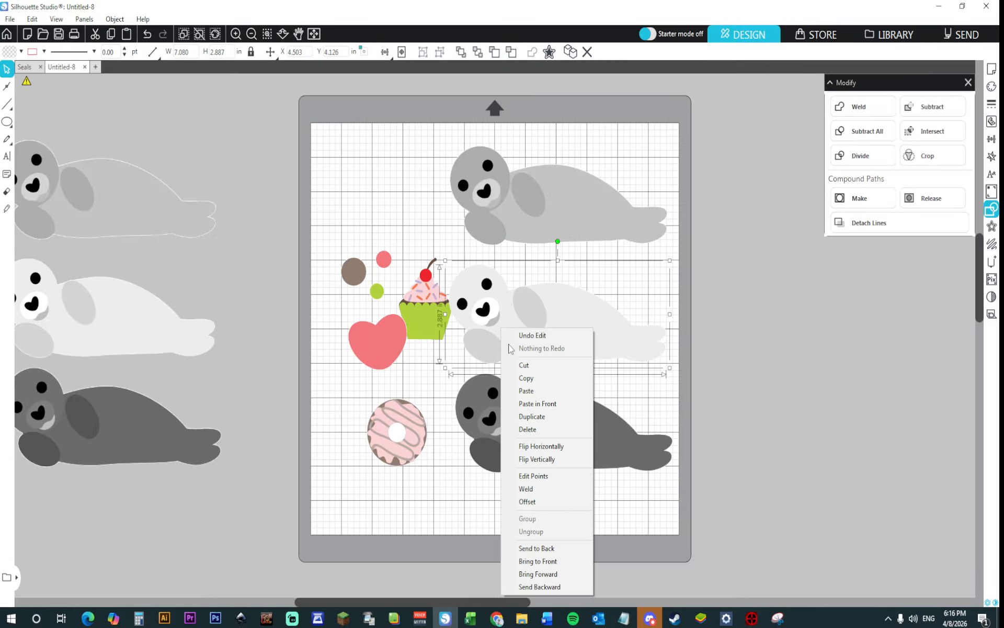
{"action": "left_click", "coordinate": [548, 550]}
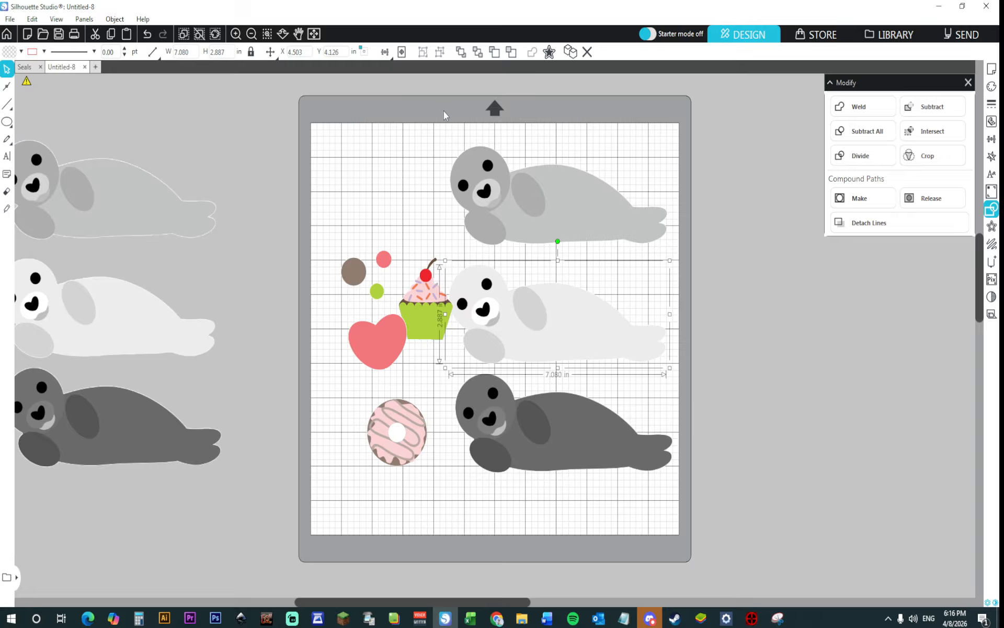
{"action": "left_click", "coordinate": [332, 164]}
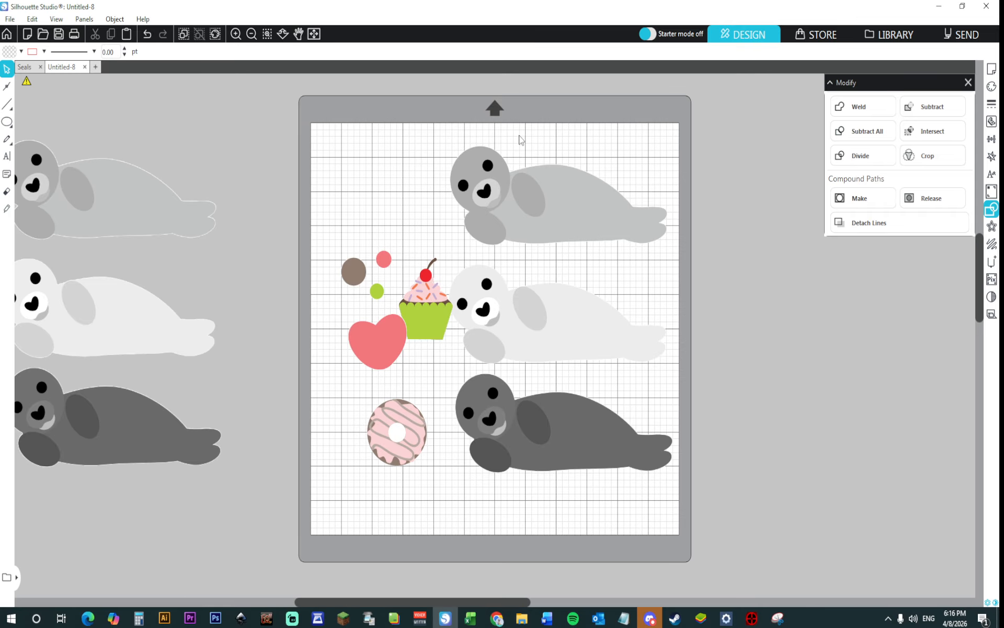
Step: Scale the three seals on the page down together until each is about 5.2 in wide
{"action": "left_click_drag", "start_coordinate": [554, 117], "coordinate": [561, 419]}
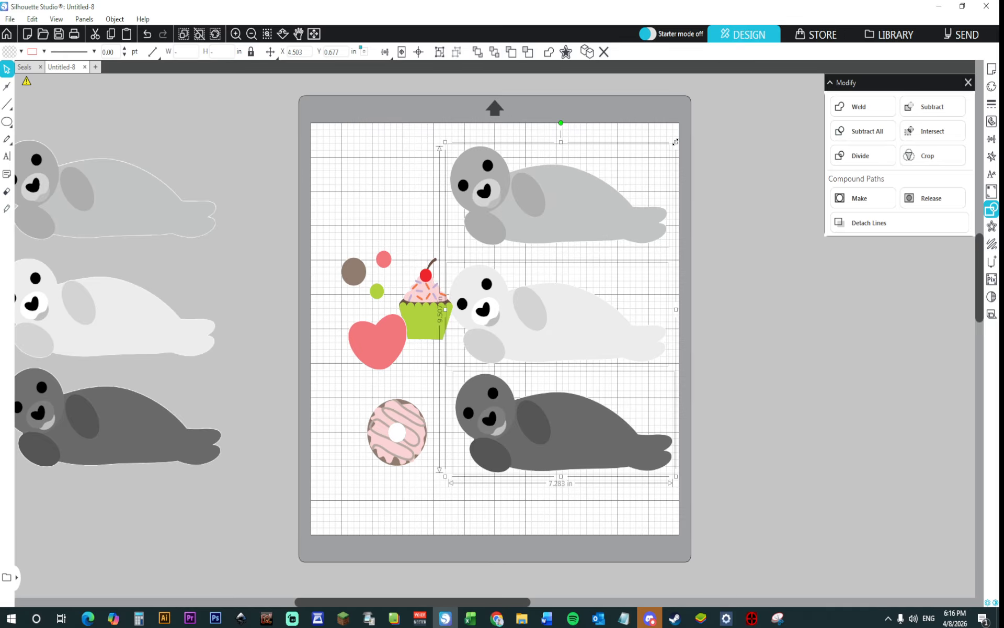
{"action": "left_click_drag", "start_coordinate": [672, 152], "coordinate": [634, 247]}
{"action": "left_click", "coordinate": [653, 239]}
Step: Move the light grey and white seals across the page's left edge and tilt the grey seal tail-up
{"action": "left_click_drag", "start_coordinate": [546, 277], "coordinate": [359, 172]}
{"action": "left_click_drag", "start_coordinate": [342, 105], "coordinate": [331, 168]}
{"action": "left_click_drag", "start_coordinate": [527, 371], "coordinate": [323, 309]}
Step: Move the three dots, cupcake, heart, donut and small dark seal together off the page to its right
{"action": "left_click", "coordinate": [354, 271]}
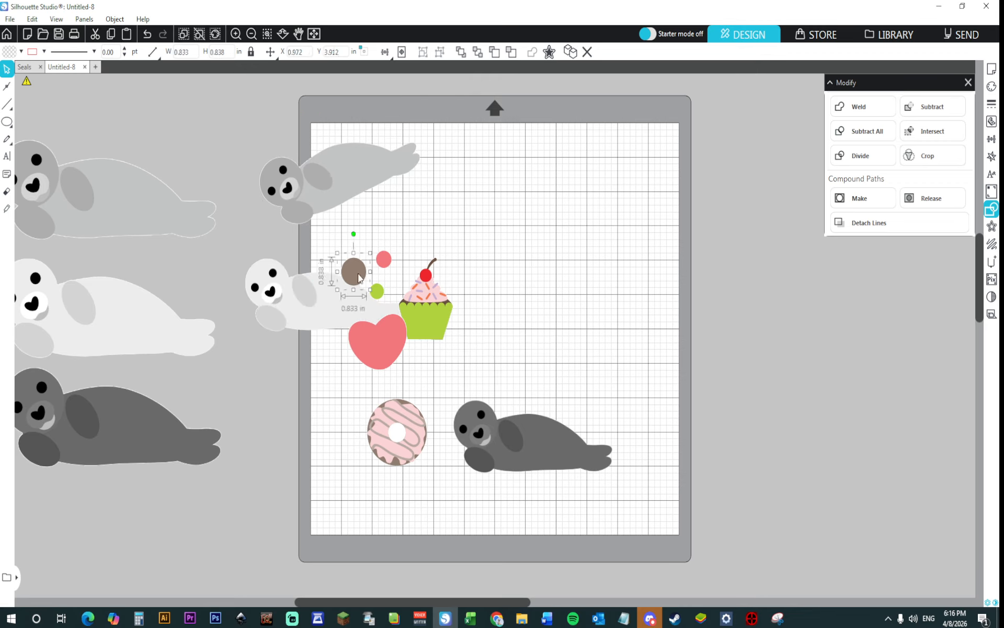
{"action": "left_click", "coordinate": [383, 262], "text": "shift"}
{"action": "left_click", "coordinate": [376, 291], "text": "shift"}
{"action": "left_click", "coordinate": [448, 322], "text": "shift"}
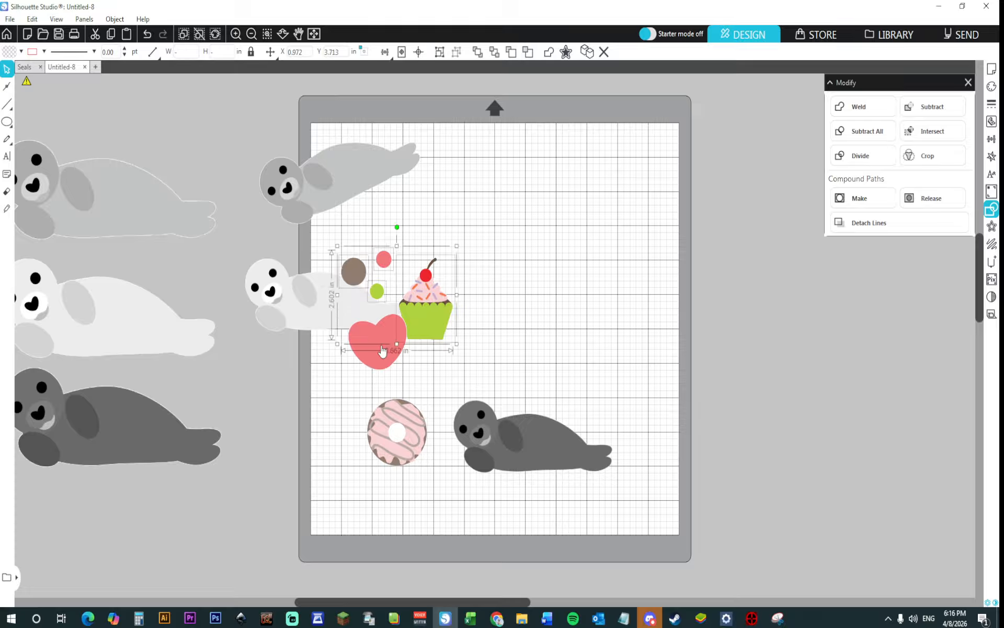
{"action": "left_click", "coordinate": [383, 366], "text": "shift"}
{"action": "left_click", "coordinate": [387, 421], "text": "shift"}
{"action": "left_click", "coordinate": [466, 441], "text": "shift"}
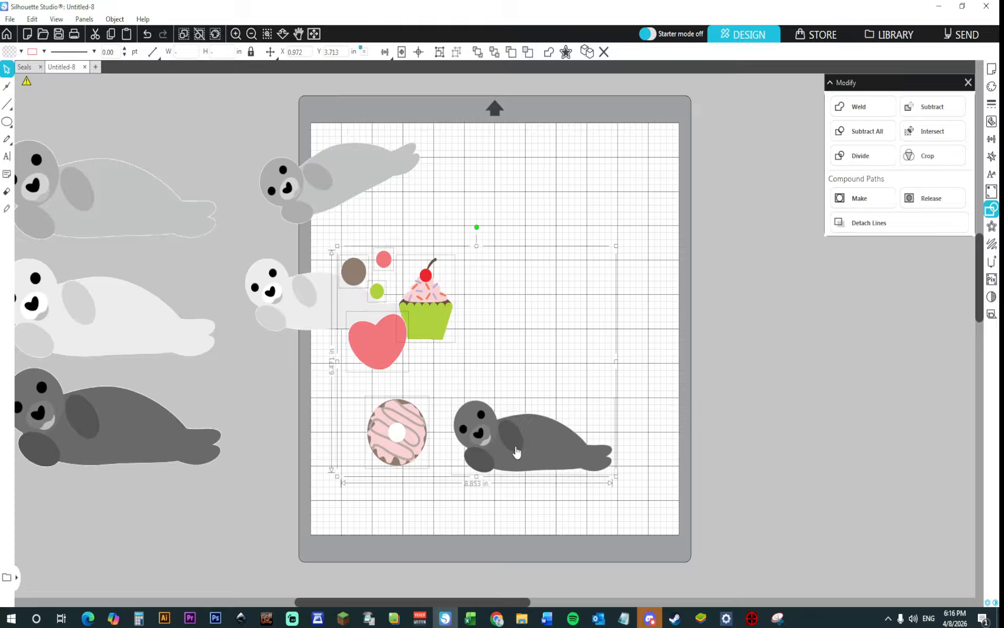
{"action": "left_click_drag", "start_coordinate": [525, 450], "coordinate": [933, 445]}
{"action": "left_click", "coordinate": [740, 173]}
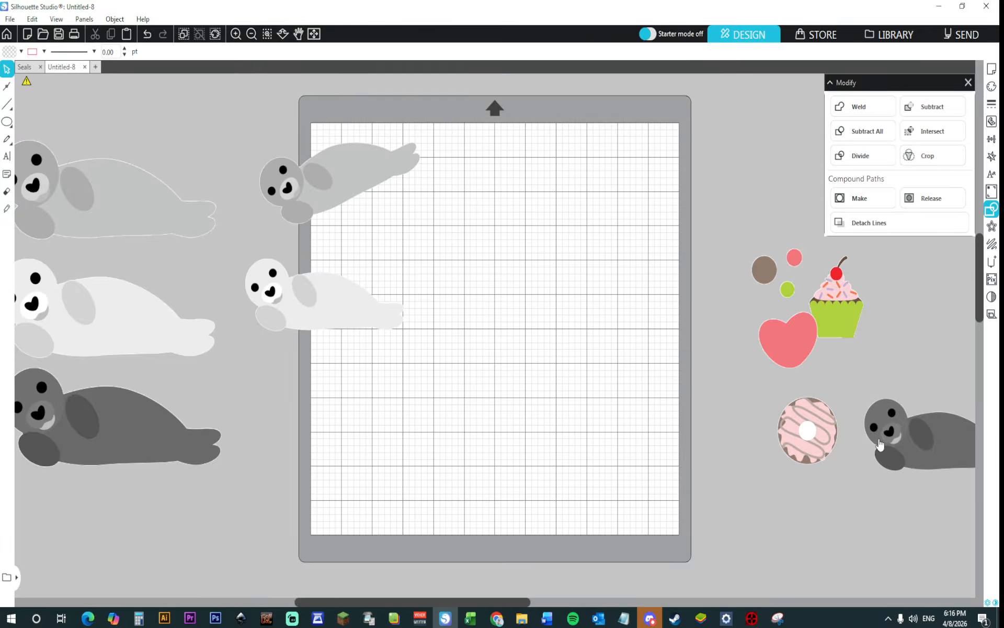
Step: Place the dark seal across the page's left edge, with the donut above it and a scaled-down heart above the white seal
{"action": "left_click_drag", "start_coordinate": [879, 444], "coordinate": [282, 450]}
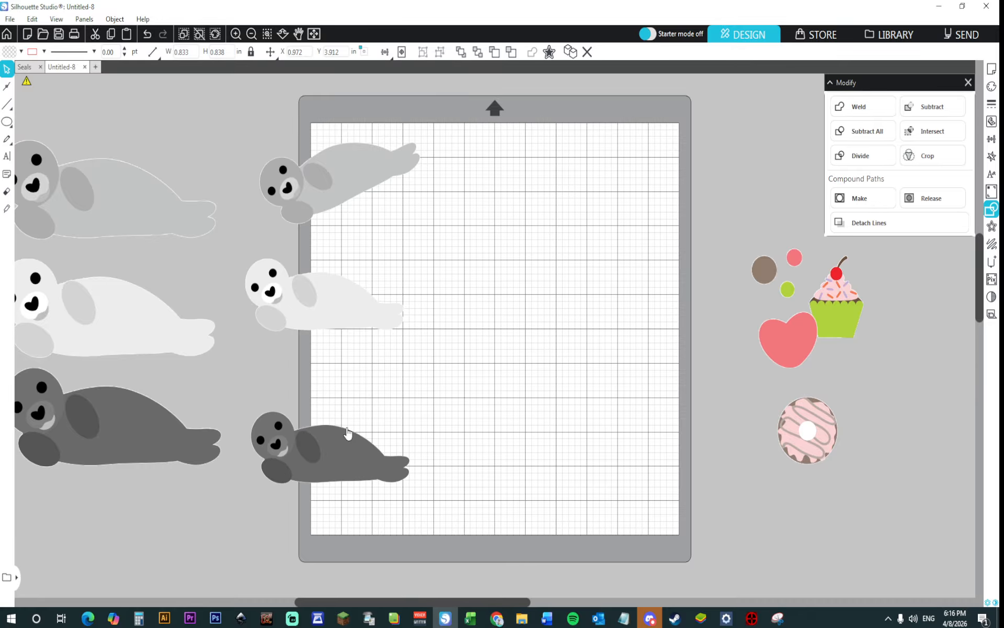
{"action": "left_click_drag", "start_coordinate": [804, 355], "coordinate": [321, 241]}
{"action": "left_click_drag", "start_coordinate": [805, 432], "coordinate": [521, 435]}
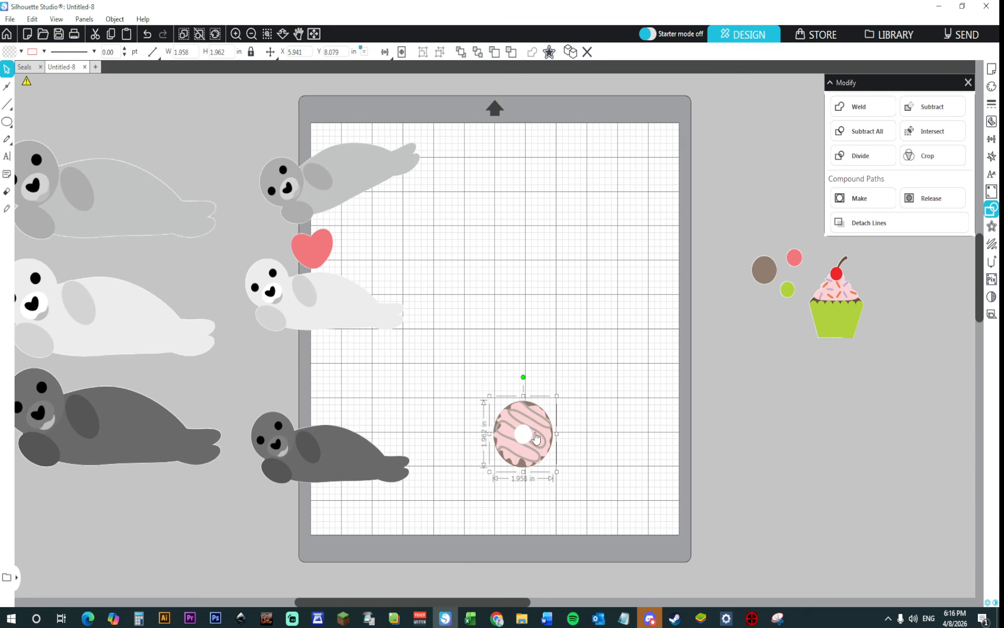
{"action": "left_click_drag", "start_coordinate": [536, 436], "coordinate": [328, 388]}
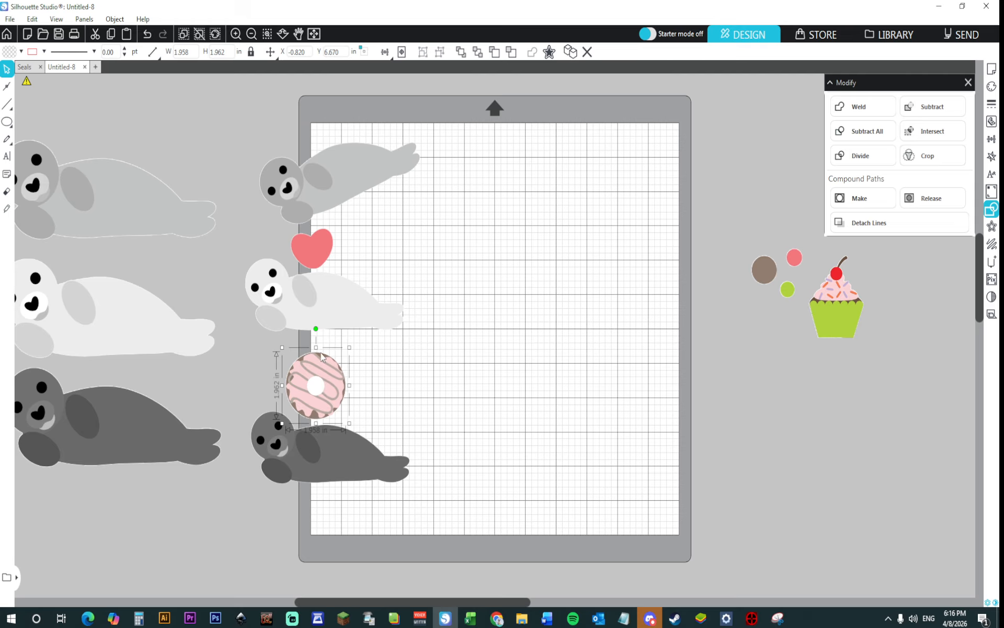
{"action": "left_click_drag", "start_coordinate": [318, 362], "coordinate": [318, 358]}
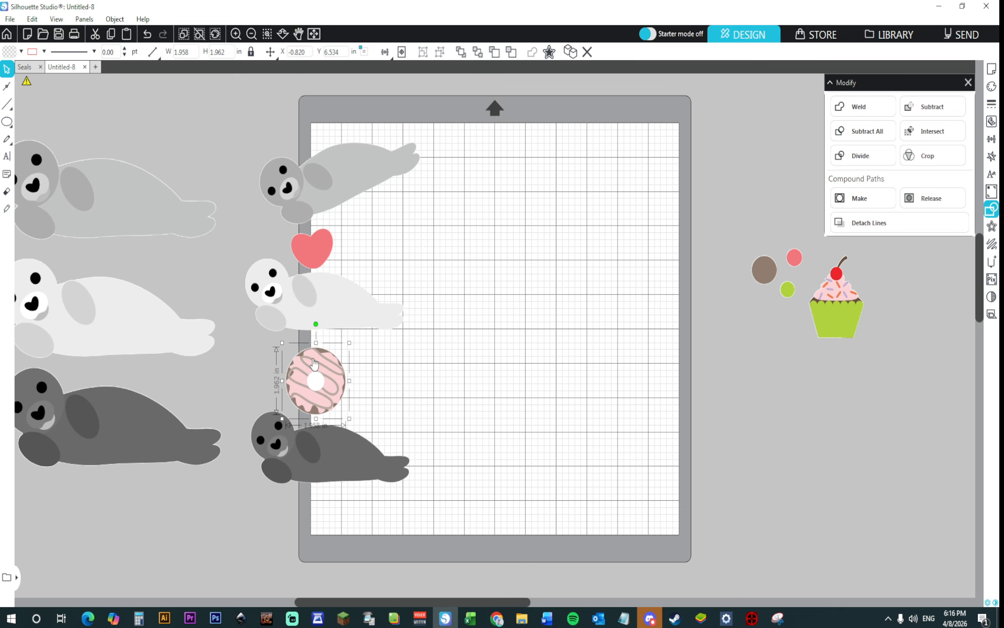
Step: Scale the cupcake down and place it across the page's left edge above the light grey seal
{"action": "left_click_drag", "start_coordinate": [836, 317], "coordinate": [415, 400]}
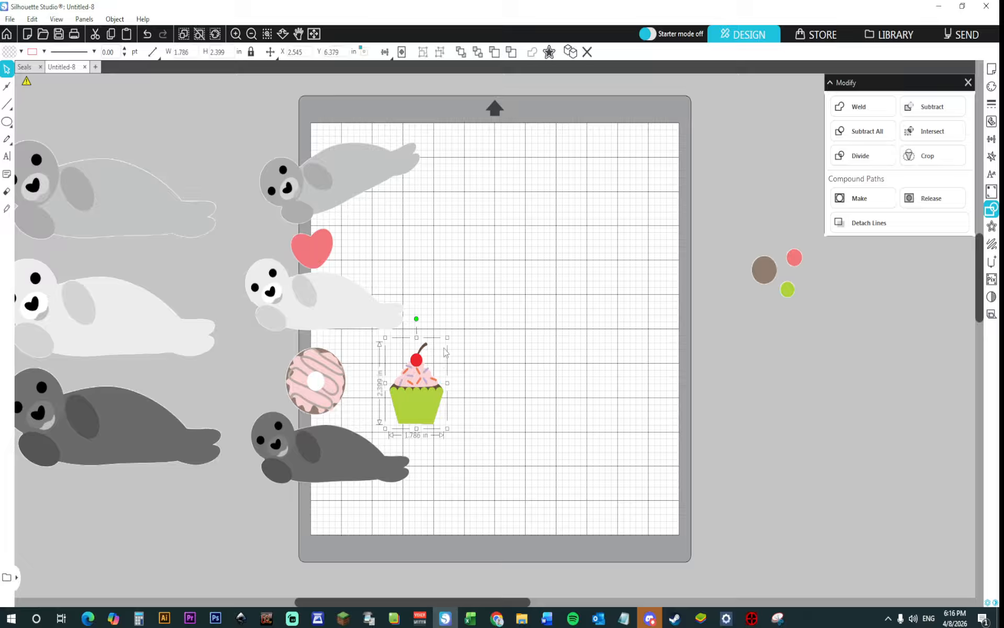
{"action": "left_click_drag", "start_coordinate": [447, 337], "coordinate": [433, 358]}
{"action": "left_click_drag", "start_coordinate": [415, 397], "coordinate": [318, 121]}
{"action": "left_click_drag", "start_coordinate": [695, 243], "coordinate": [821, 346]}
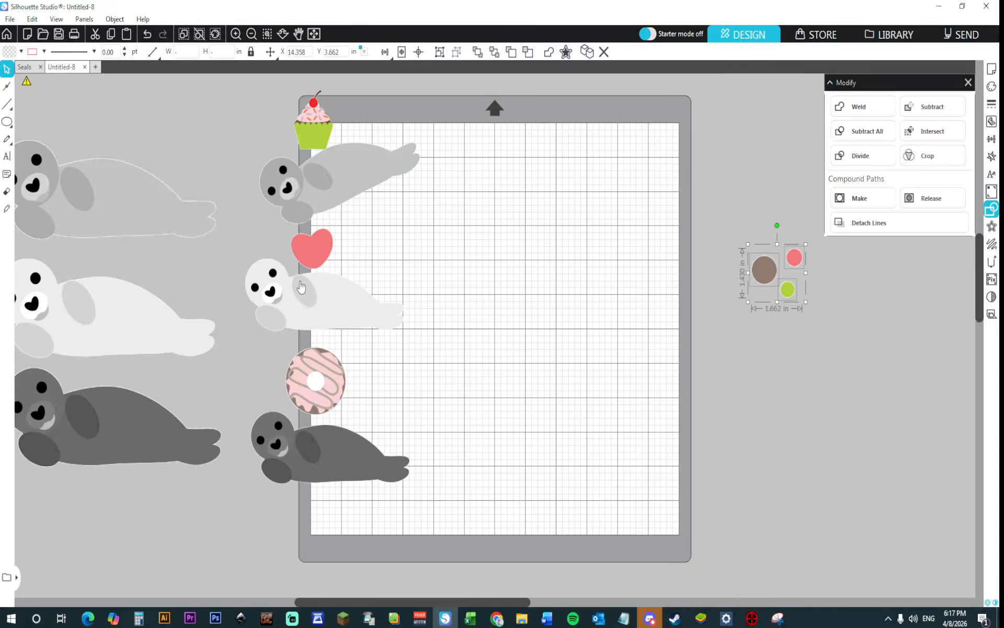
Step: Shift the whole column of seals and treats down until the cupcake sits just below the page's top edge
{"action": "left_click_drag", "start_coordinate": [268, 84], "coordinate": [299, 495]}
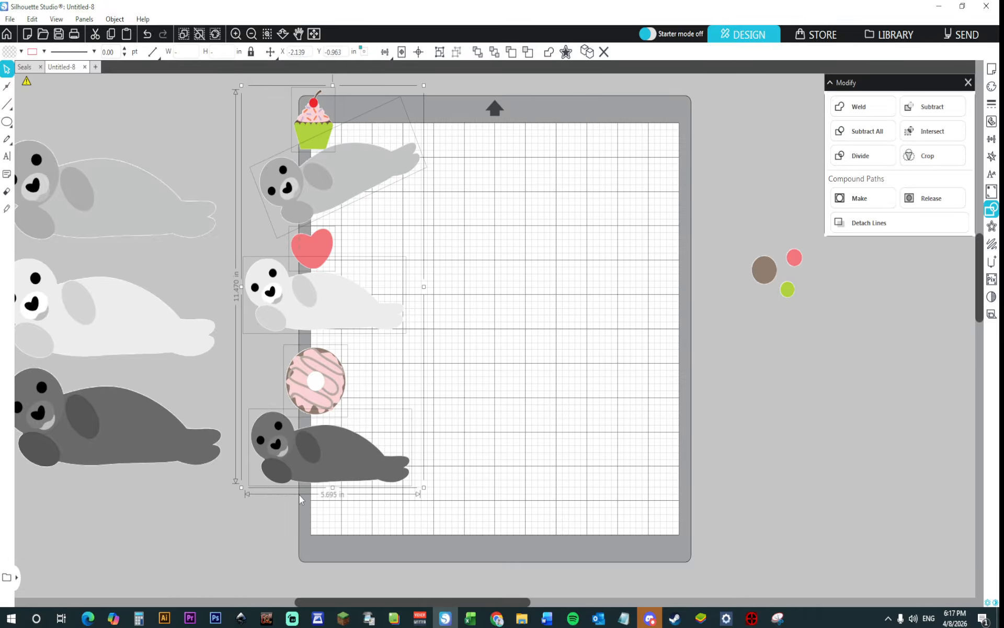
{"action": "key", "text": "Down"}
{"action": "key", "text": "Down"}
{"action": "key", "text": "Down"}
{"action": "key", "text": "Down"}
{"action": "key", "text": "Down"}
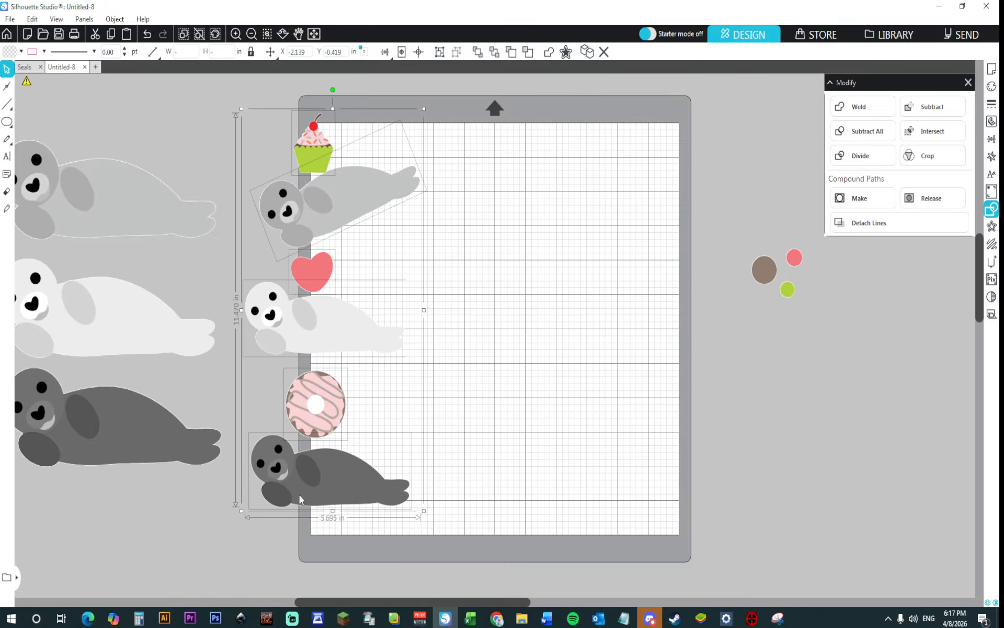
{"action": "key", "text": "Down"}
{"action": "key", "text": "Down"}
{"action": "key", "text": "Down"}
{"action": "key", "text": "Down"}
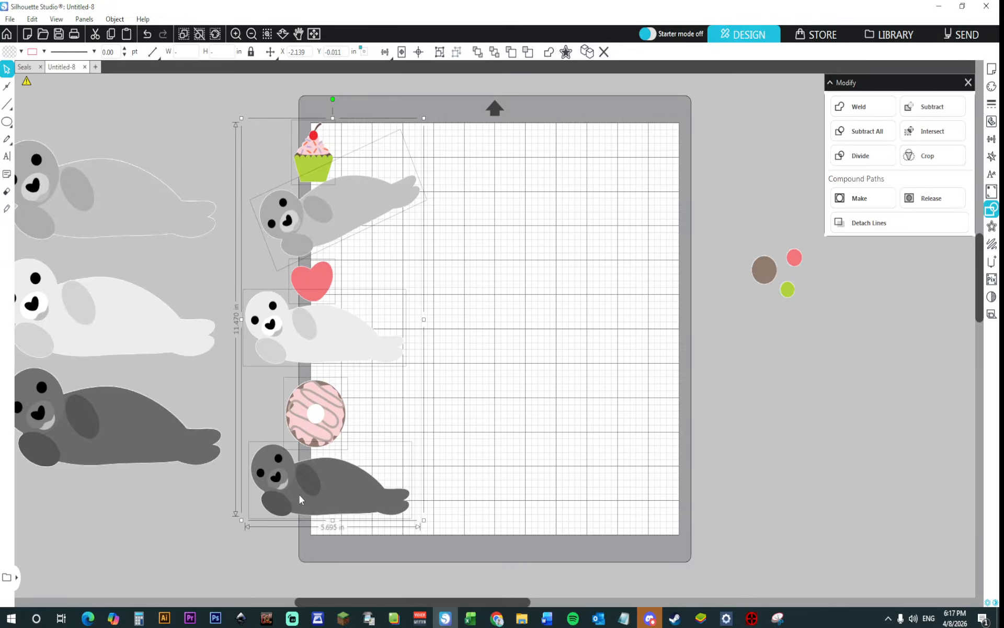
{"action": "key", "text": "Down"}
{"action": "left_click", "coordinate": [613, 384]}
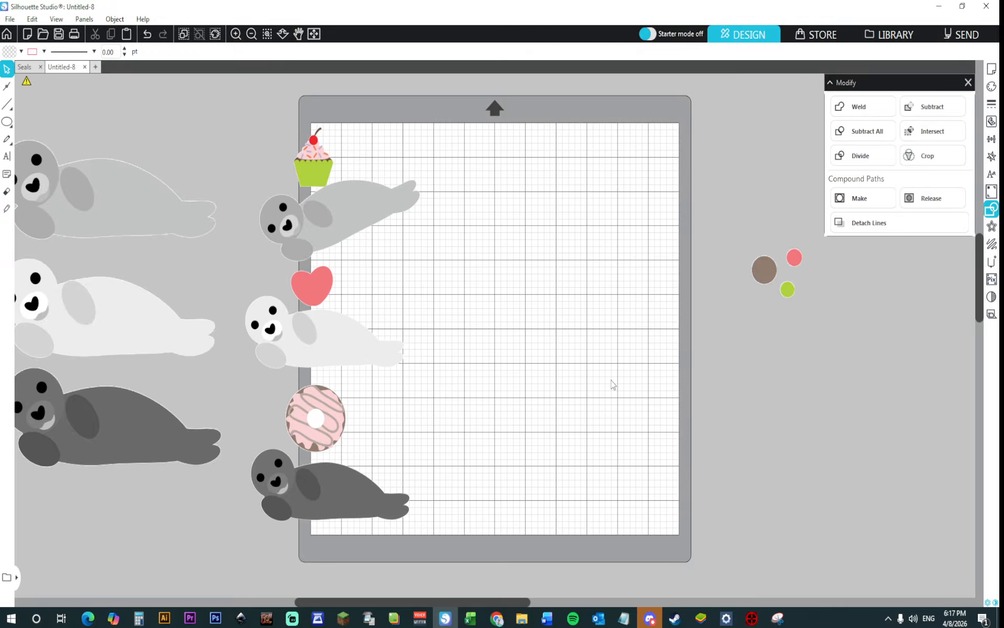
Step: Copy the column of seals and treats and place the duplicate set off the page to its right
{"action": "left_click_drag", "start_coordinate": [324, 126], "coordinate": [287, 489]}
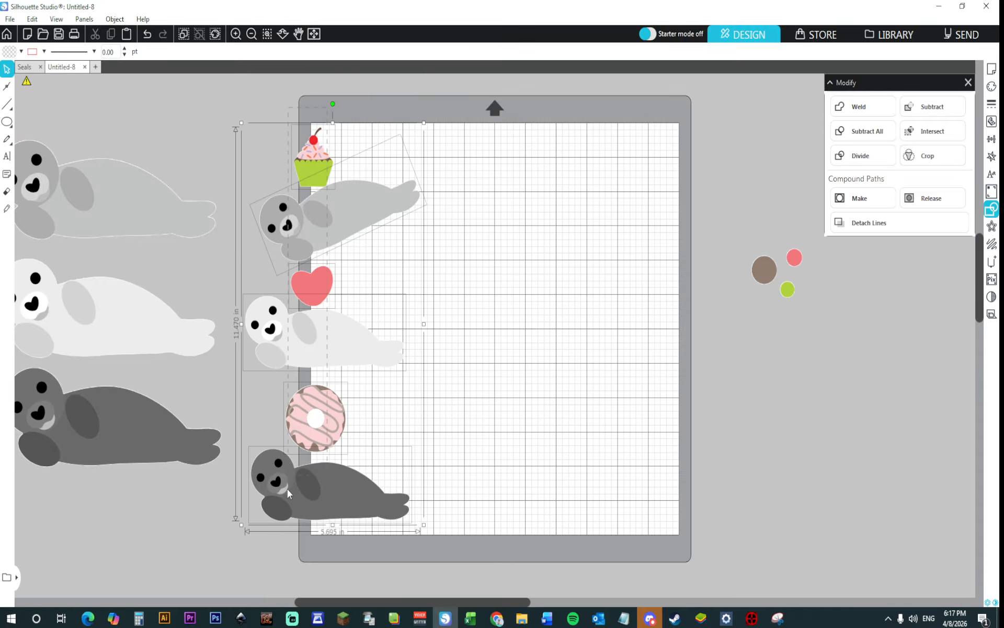
{"action": "key", "text": "ctrl+v"}
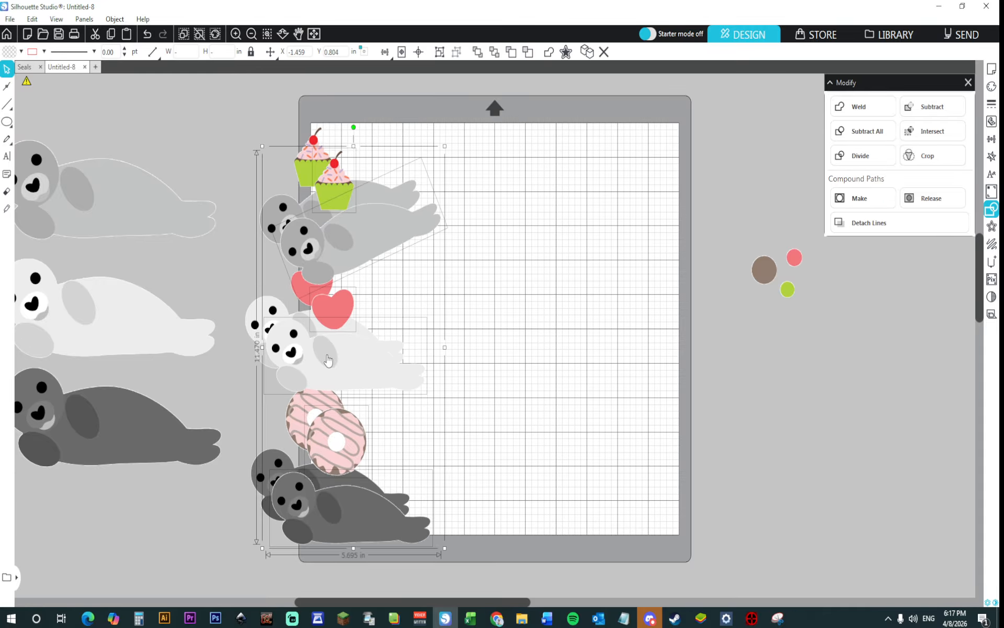
{"action": "left_click_drag", "start_coordinate": [330, 359], "coordinate": [858, 400]}
{"action": "left_click", "coordinate": [753, 396]}
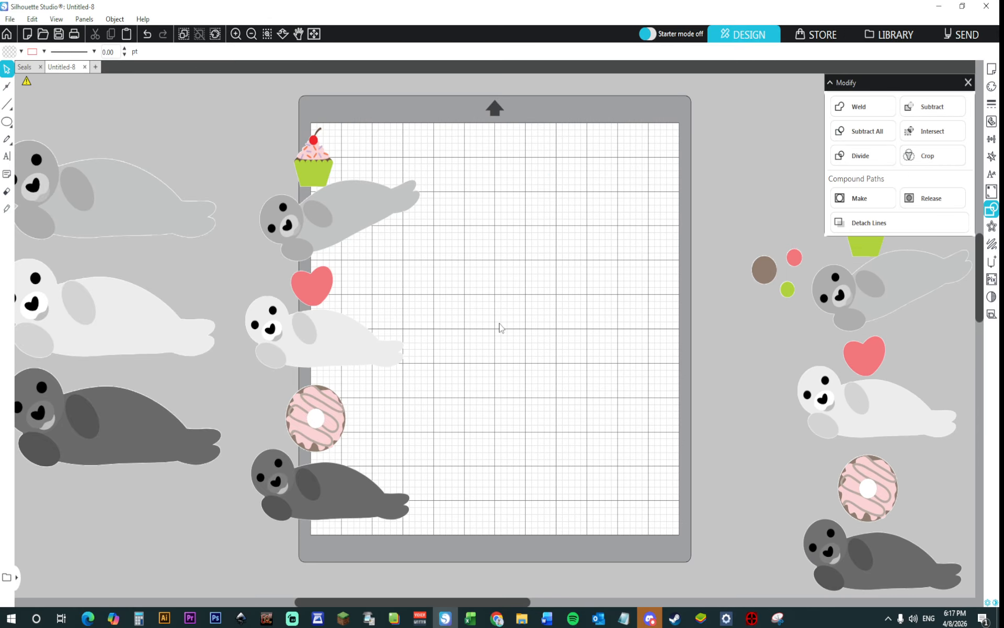
Step: Cut the column with the Knife straight down the page's left edge and group the pieces lying on the page
{"action": "left_click", "coordinate": [9, 210]}
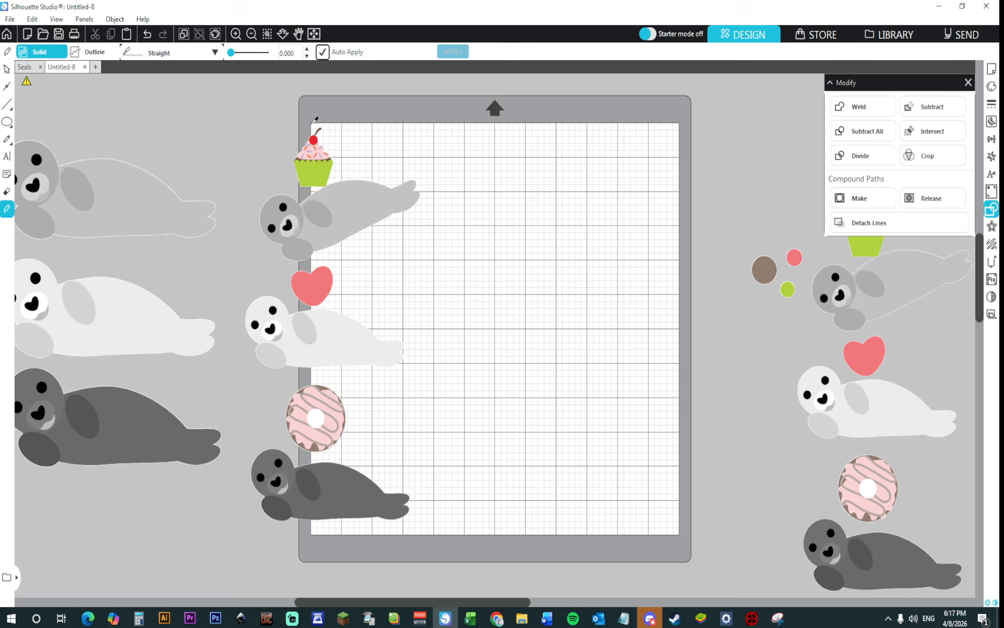
{"action": "left_click_drag", "start_coordinate": [302, 124], "coordinate": [321, 585]}
{"action": "left_click", "coordinate": [9, 72]}
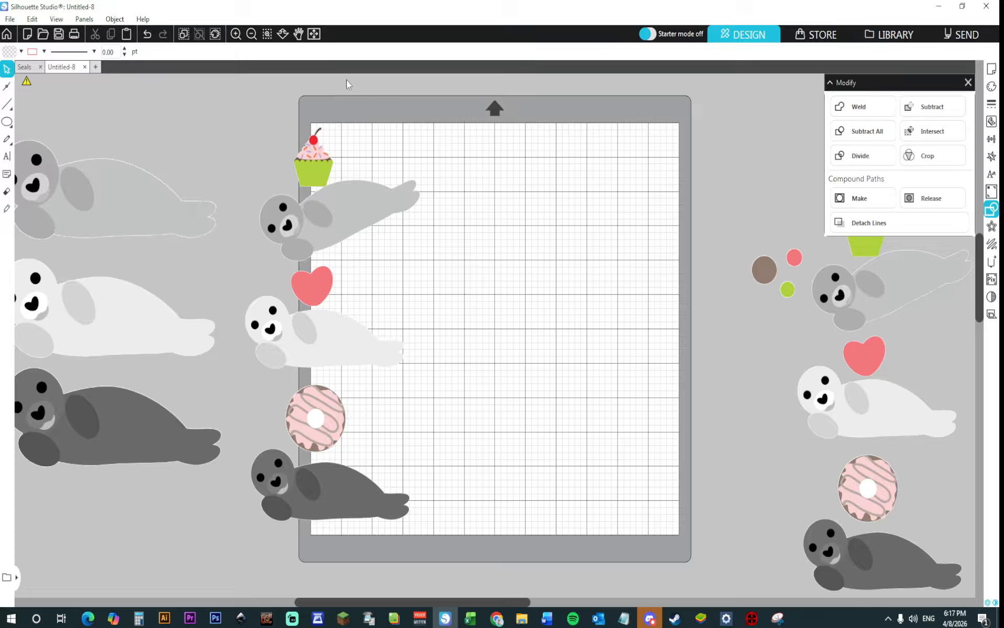
{"action": "left_click_drag", "start_coordinate": [335, 89], "coordinate": [345, 534]}
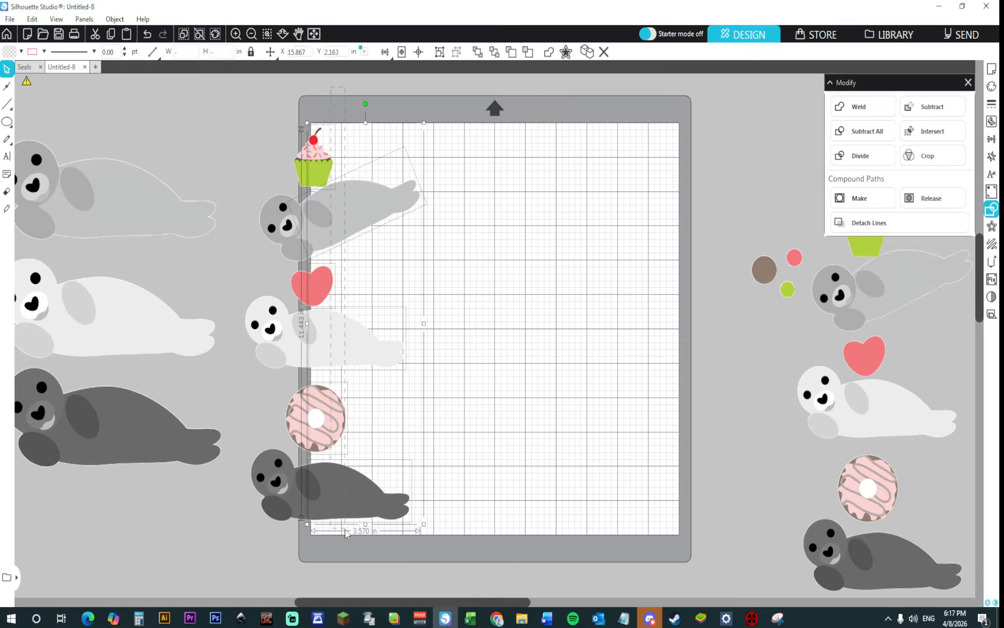
{"action": "right_click", "coordinate": [361, 507]}
{"action": "left_click", "coordinate": [400, 415]}
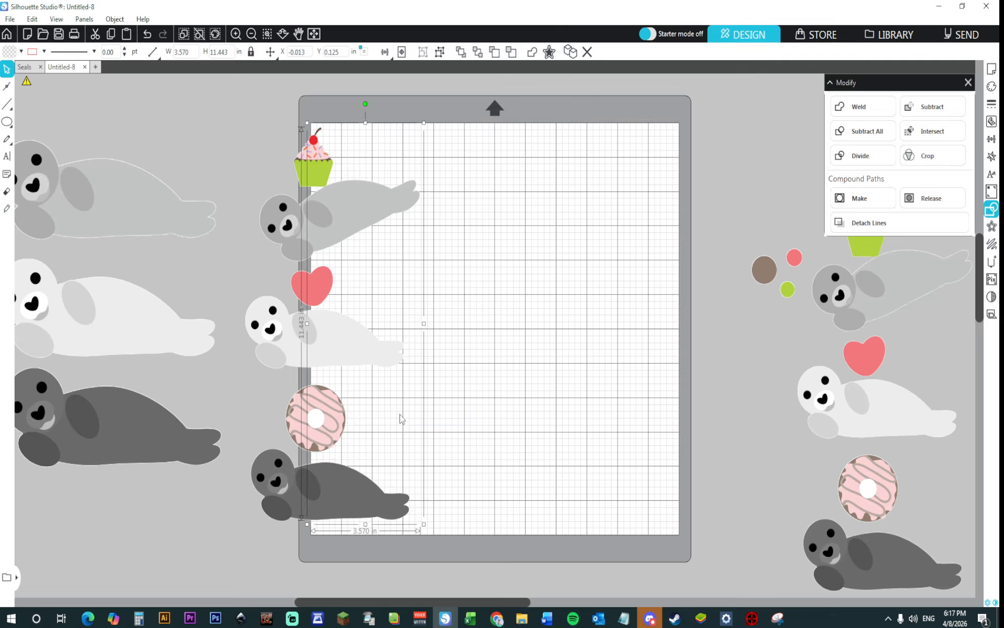
Step: Move the full-size set of seals farther away from the cut column's off-page pieces
{"action": "left_click_drag", "start_coordinate": [220, 103], "coordinate": [302, 524]}
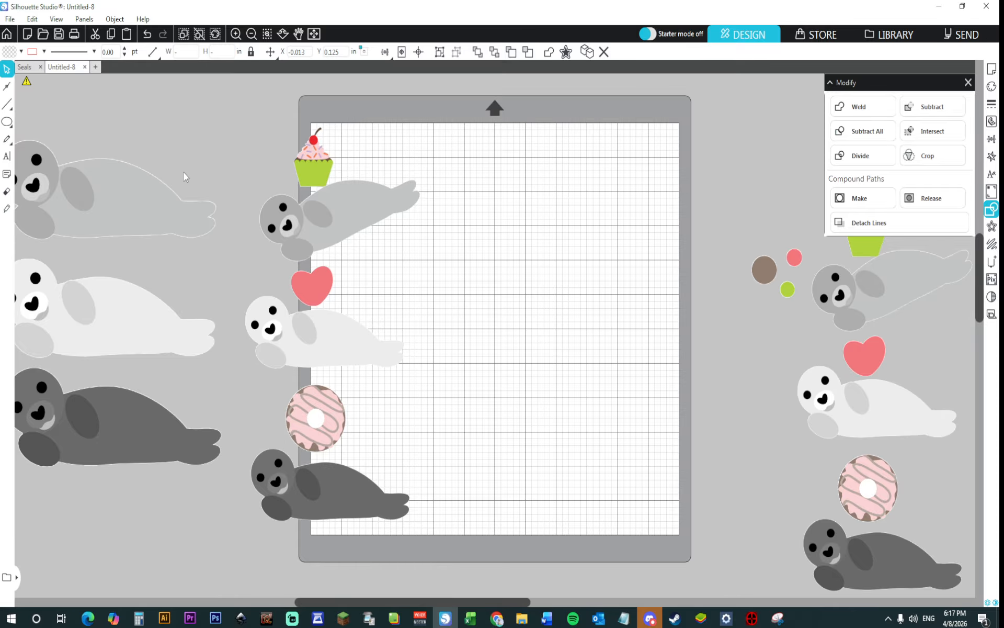
{"action": "left_click", "coordinate": [120, 430]}
{"action": "left_click_drag", "start_coordinate": [148, 322], "coordinate": [92, 365]}
Step: Group the cut pieces outside the page's left edge and align the group to the page's right edge
{"action": "left_click_drag", "start_coordinate": [237, 141], "coordinate": [297, 540]}
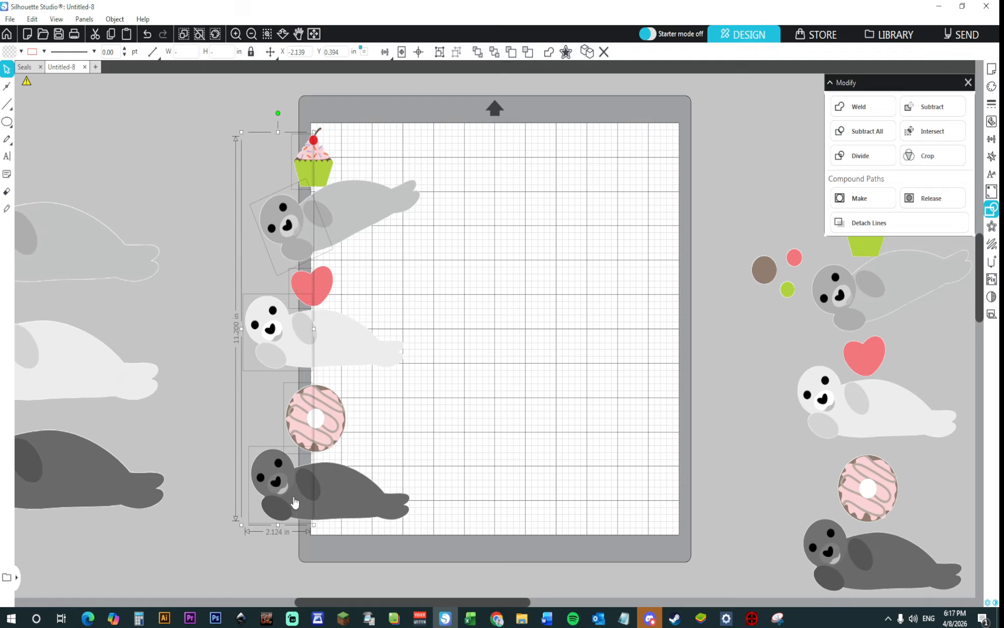
{"action": "right_click", "coordinate": [281, 330]}
{"action": "left_click", "coordinate": [314, 236]}
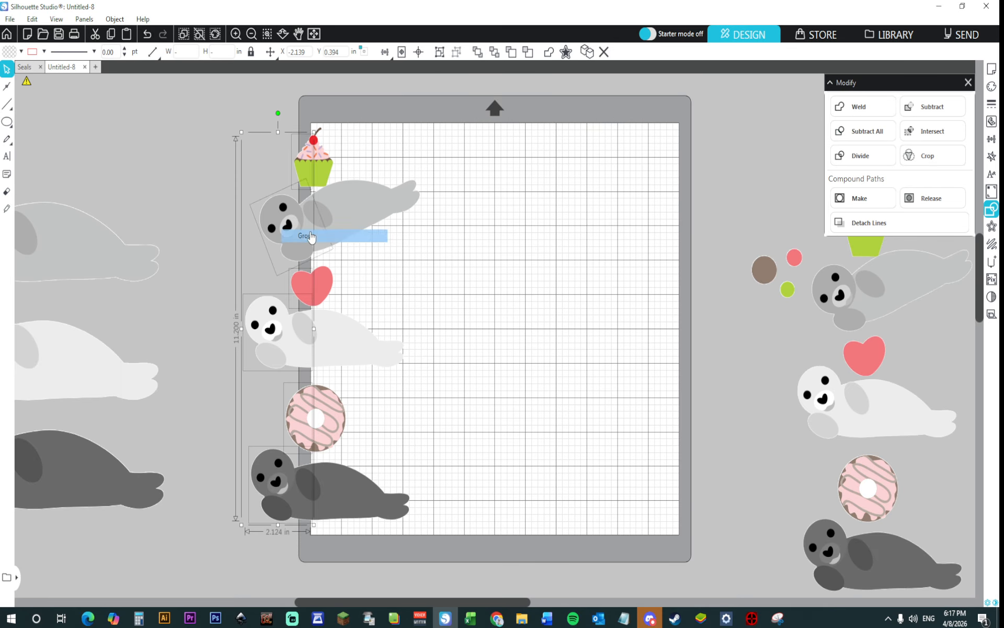
{"action": "left_click", "coordinate": [270, 51]}
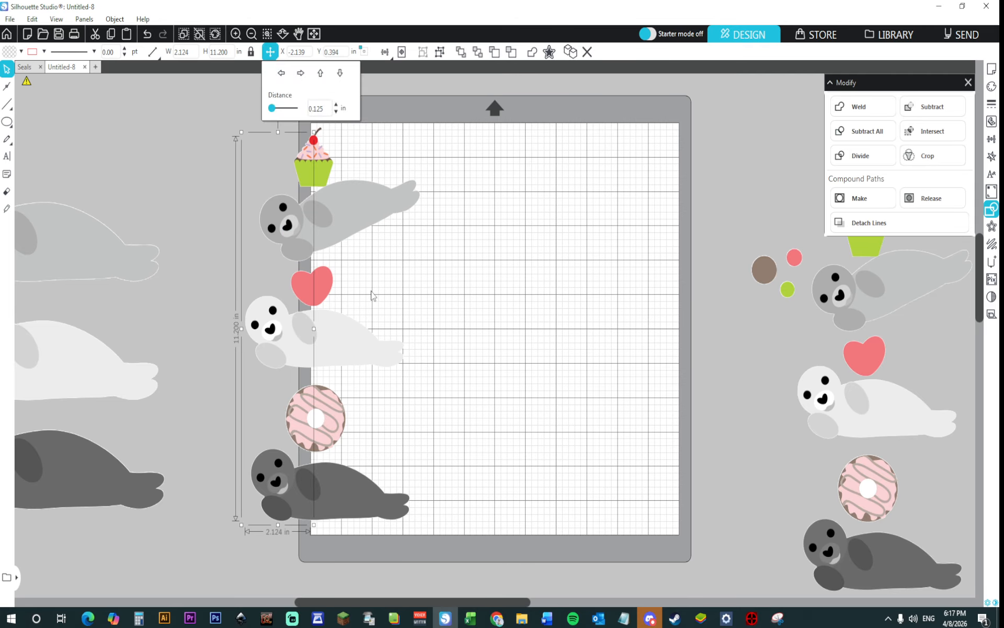
{"action": "left_click", "coordinate": [385, 52]}
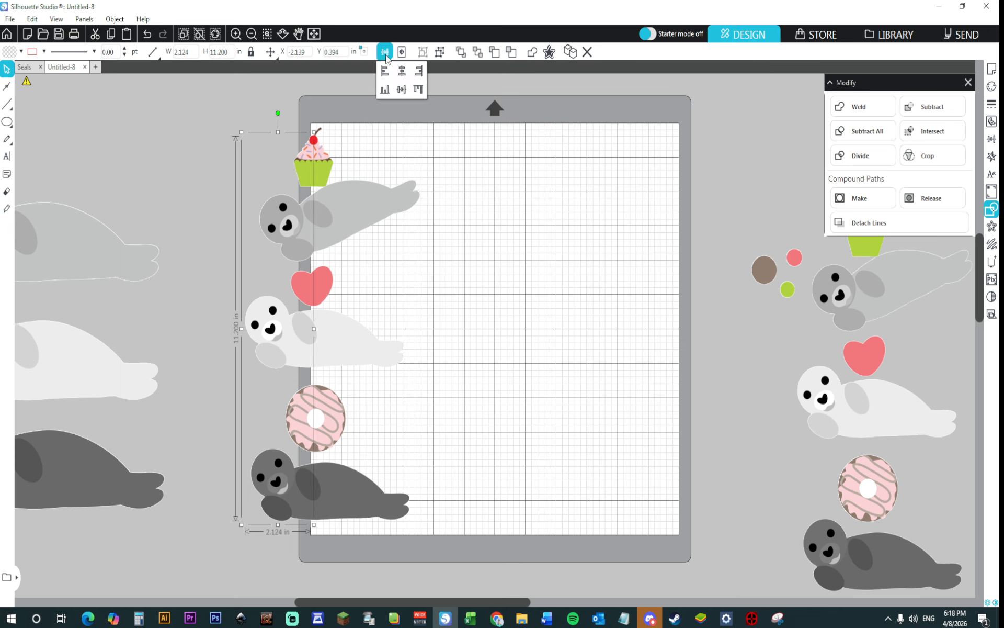
{"action": "left_click", "coordinate": [419, 71]}
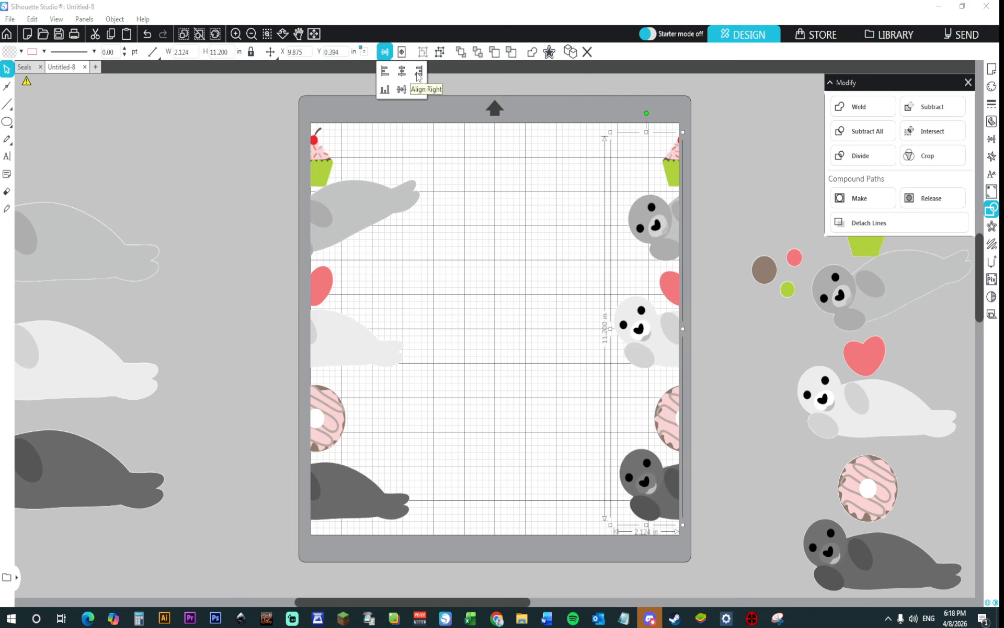
{"action": "left_click", "coordinate": [456, 257]}
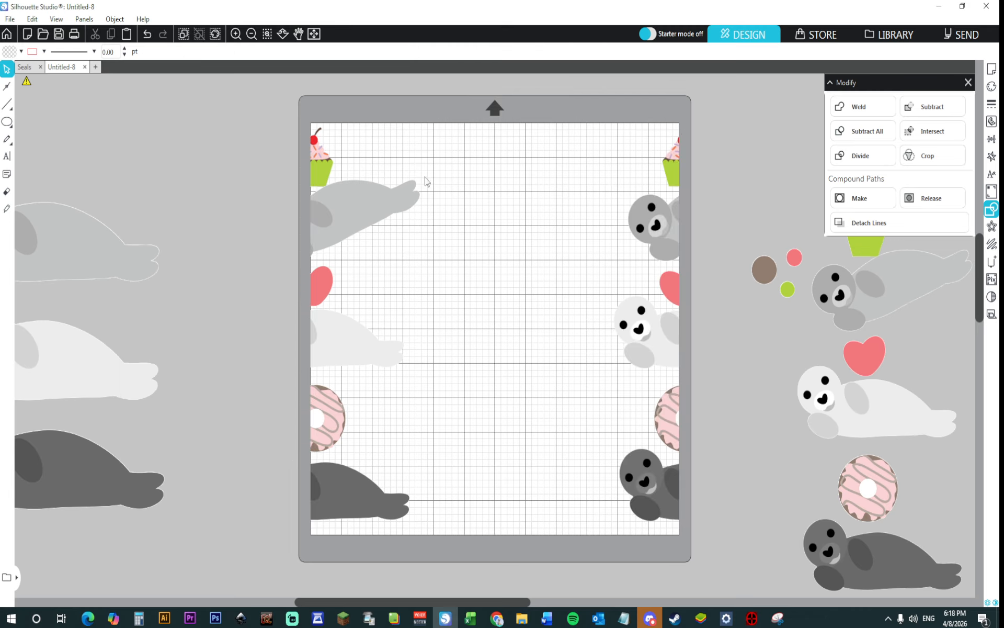
Step: Align the group of cut pieces on the page's left side flush with the page's left edge
{"action": "left_click", "coordinate": [349, 237]}
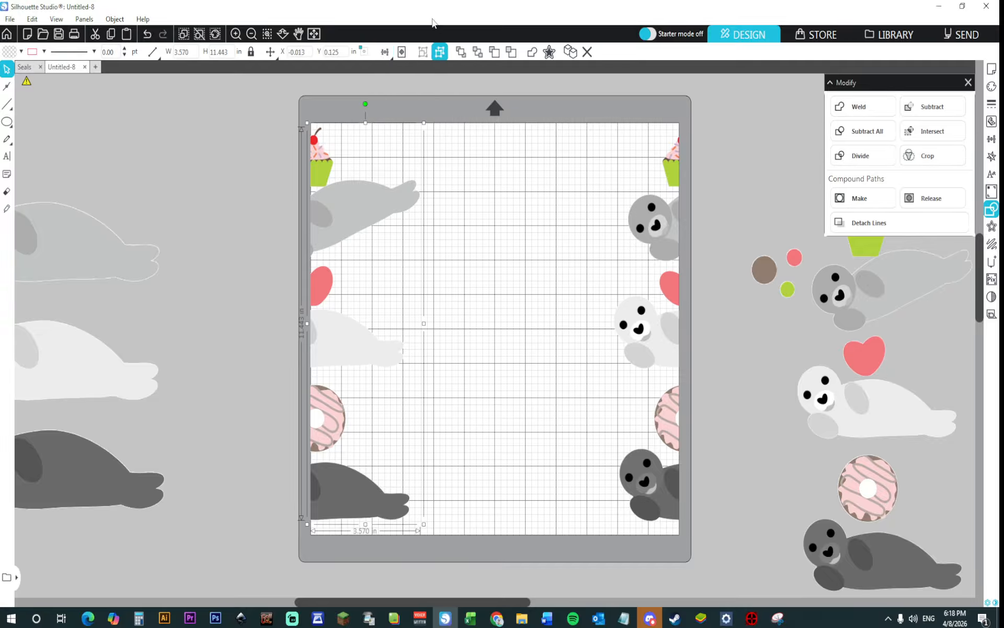
{"action": "left_click", "coordinate": [384, 52]}
{"action": "left_click", "coordinate": [385, 72]}
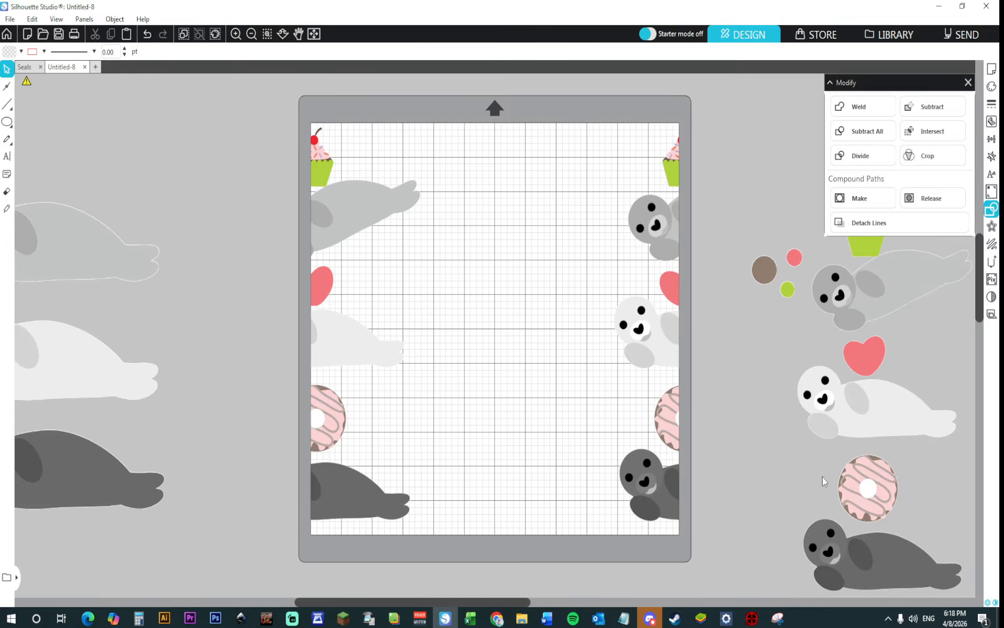
Step: Place the duplicate white seal across the page's bottom edge and rotate it so its head points up
{"action": "left_click_drag", "start_coordinate": [831, 400], "coordinate": [471, 525]}
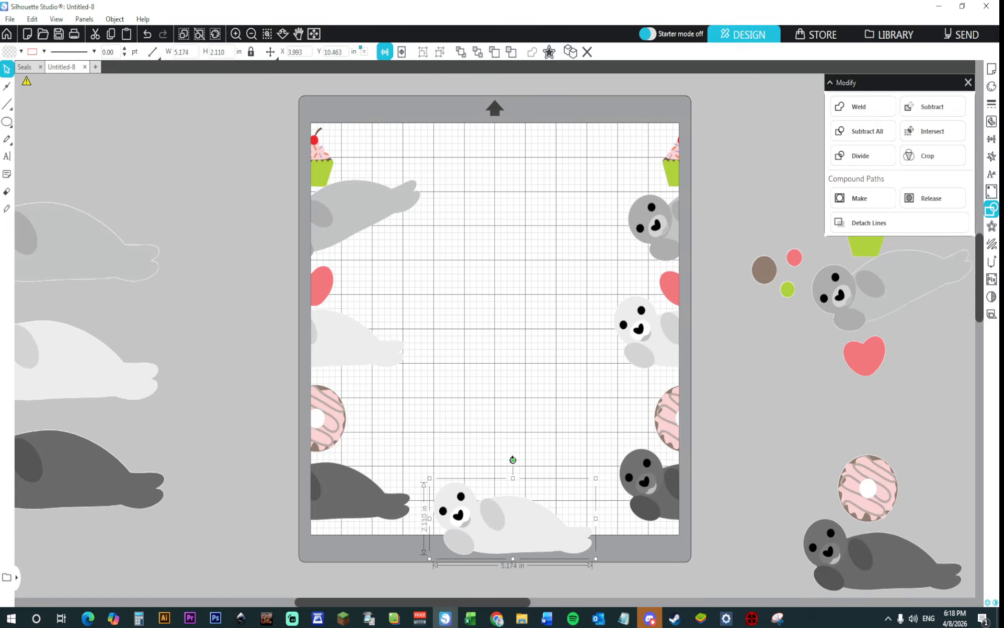
{"action": "left_click_drag", "start_coordinate": [514, 461], "coordinate": [489, 515]}
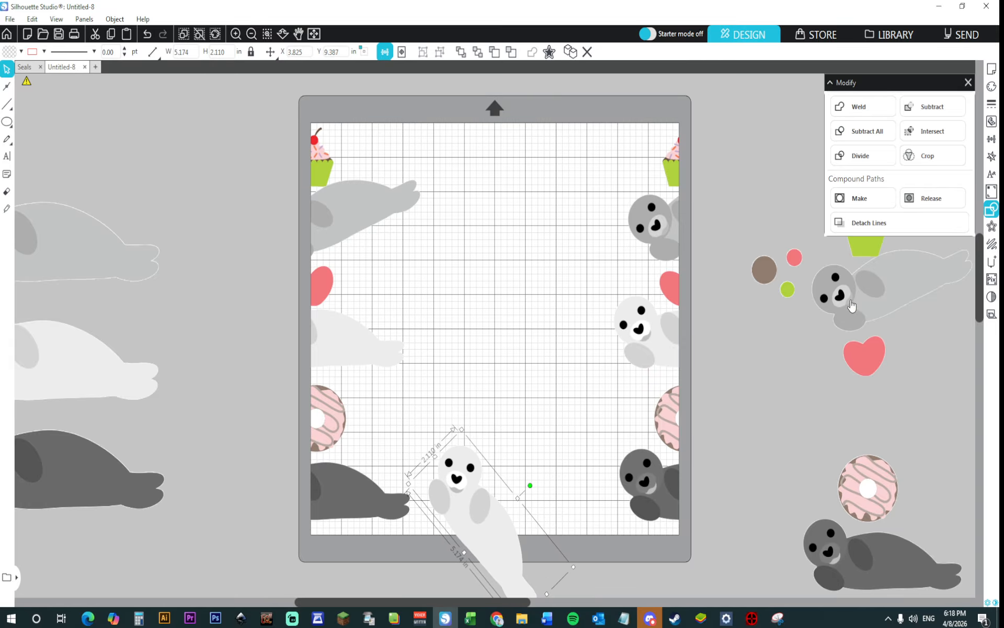
Step: Place the duplicate light grey seal above the white seal on the page and bring the dark seal nearer the page
{"action": "left_click_drag", "start_coordinate": [849, 323], "coordinate": [454, 392]}
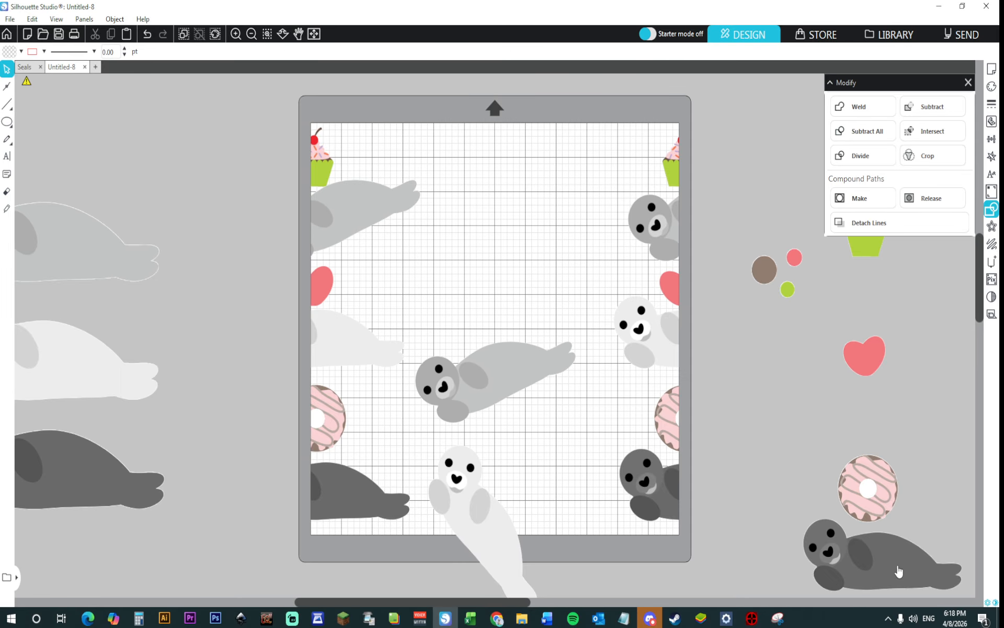
{"action": "left_click_drag", "start_coordinate": [893, 576], "coordinate": [805, 421]}
{"action": "left_click", "coordinate": [496, 541]}
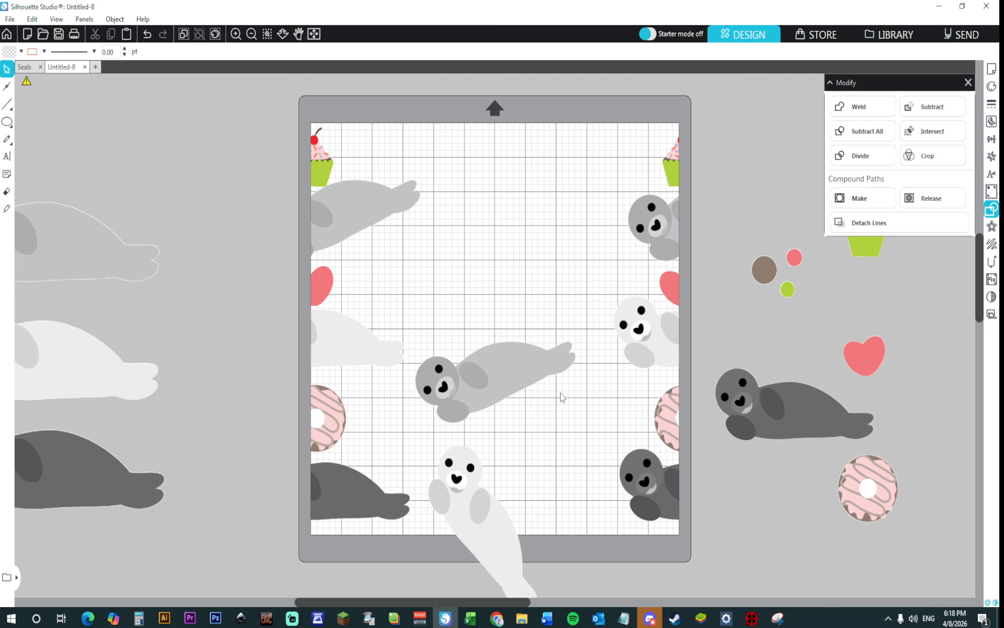
Step: Move the light grey seal across the page's bottom edge, beside the white seal, and rotate it so its head points down
{"action": "left_click_drag", "start_coordinate": [536, 385], "coordinate": [621, 527]}
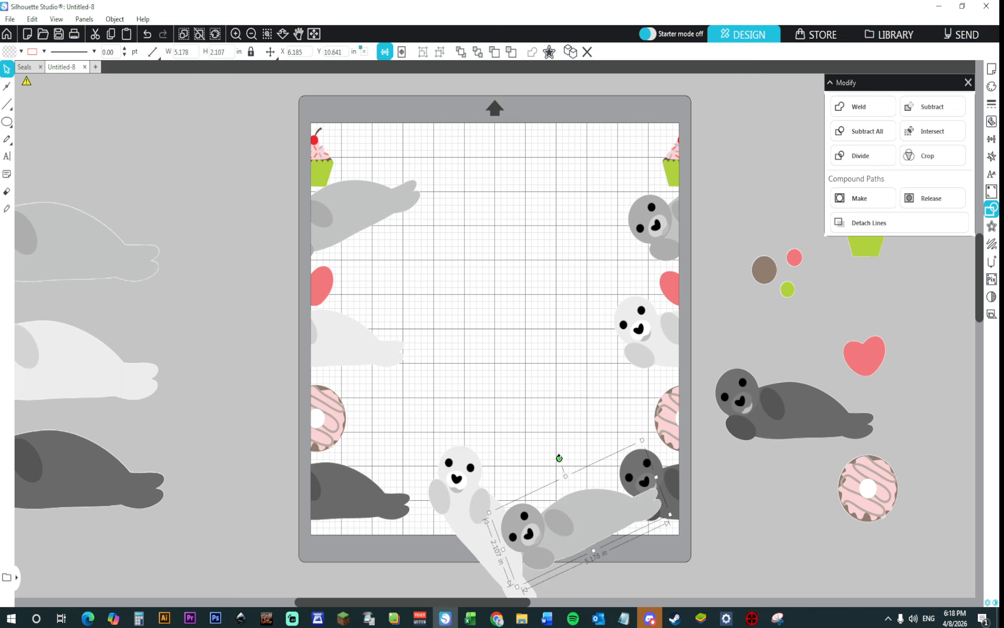
{"action": "left_click_drag", "start_coordinate": [561, 460], "coordinate": [506, 560]}
{"action": "left_click_drag", "start_coordinate": [601, 534], "coordinate": [600, 550]}
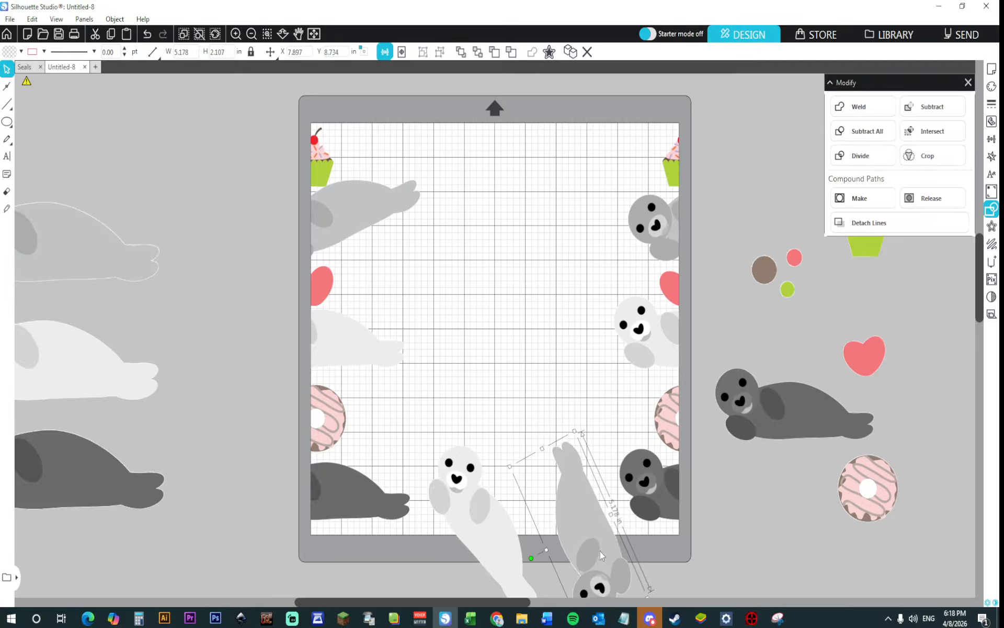
{"action": "left_click", "coordinate": [766, 462]}
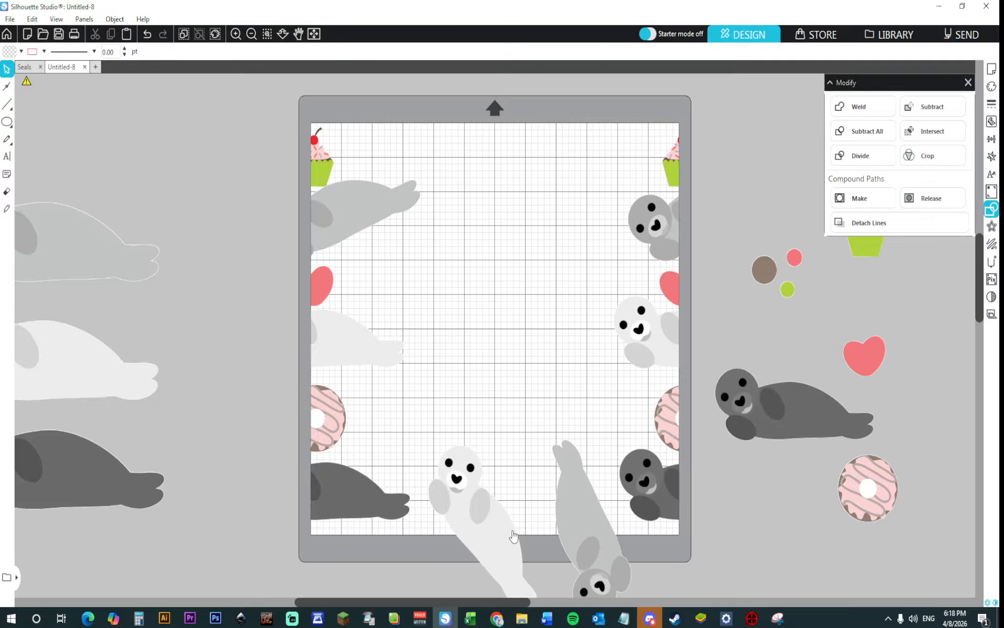
Step: Duplicate the white and light grey seals crossing the bottom edge and set the copies off the page's right side
{"action": "left_click", "coordinate": [459, 528]}
{"action": "left_click", "coordinate": [600, 518], "text": "shift"}
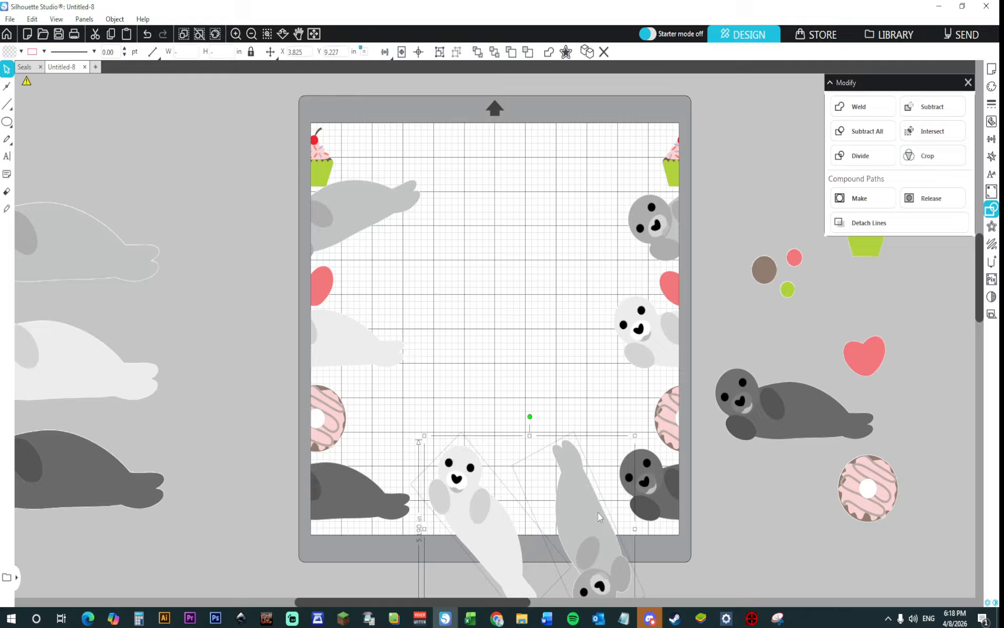
{"action": "left_click_drag", "start_coordinate": [600, 518], "coordinate": [943, 311]}
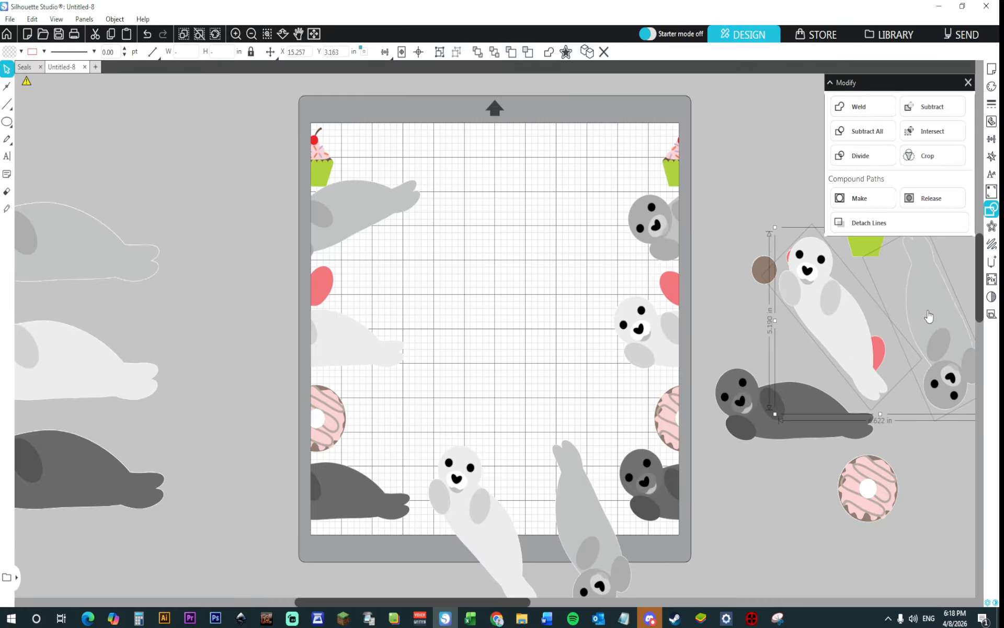
{"action": "left_click_drag", "start_coordinate": [929, 315], "coordinate": [975, 321]}
{"action": "left_click_drag", "start_coordinate": [907, 328], "coordinate": [954, 354]}
Step: Place the cupcake between the two bottom seals and the heart across the page's bottom edge, bringing the donut nearer the page
{"action": "left_click_drag", "start_coordinate": [826, 265], "coordinate": [488, 509]}
{"action": "left_click", "coordinate": [604, 522]}
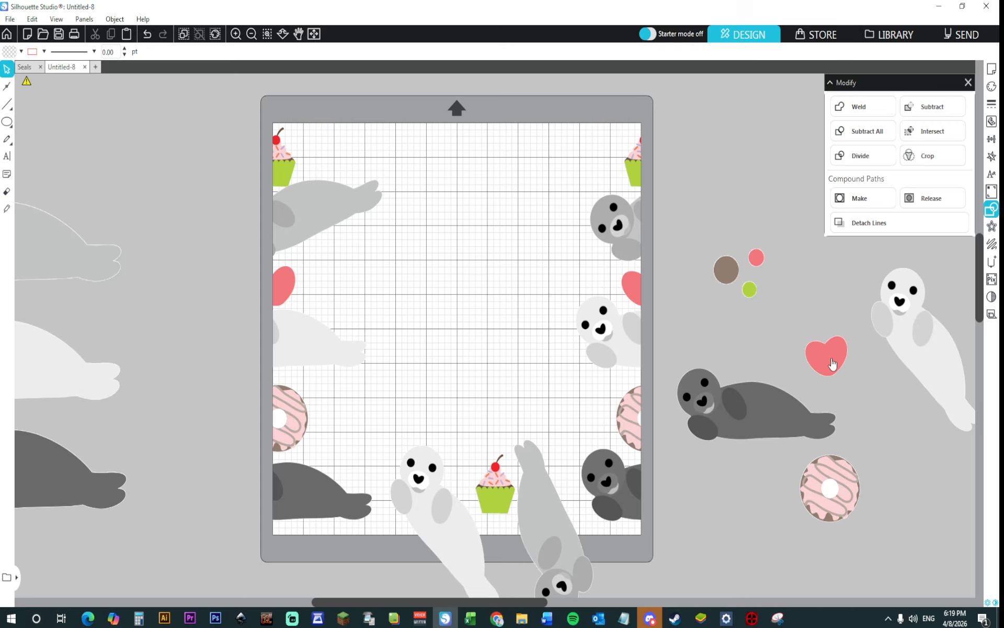
{"action": "left_click_drag", "start_coordinate": [825, 357], "coordinate": [375, 534]}
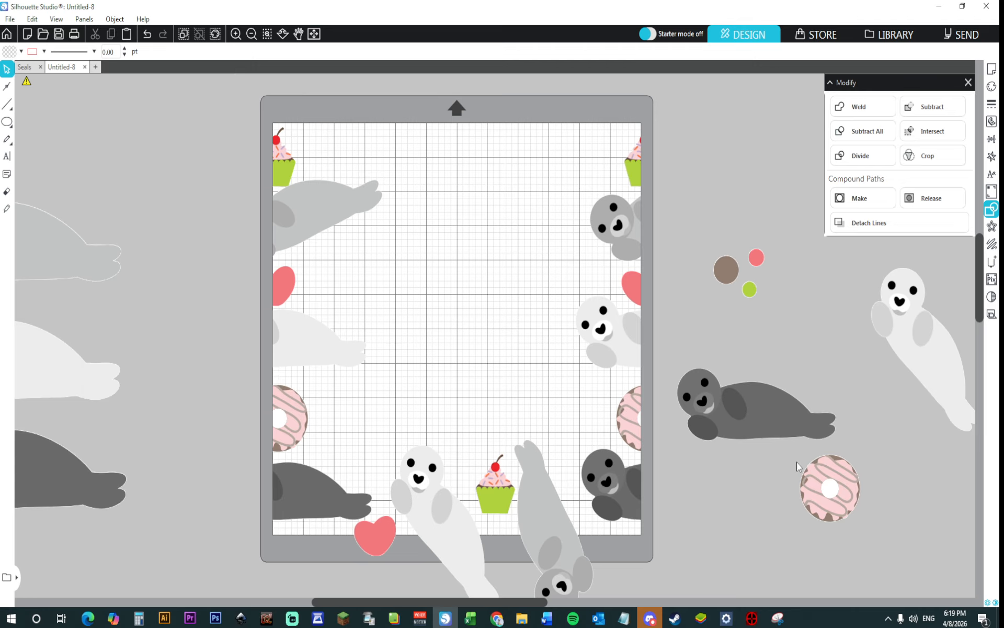
{"action": "left_click_drag", "start_coordinate": [828, 508], "coordinate": [761, 493]}
{"action": "left_click", "coordinate": [745, 544]}
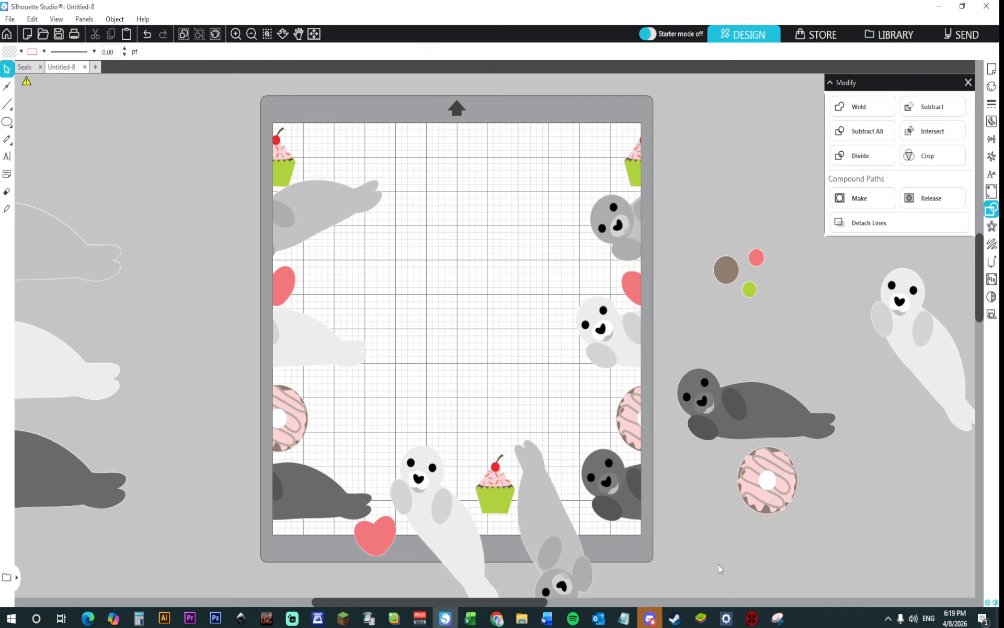
Step: Cut the white seal, light grey seal and heart with a straight knife line along the page's bottom edge
{"action": "scroll", "coordinate": [468, 487], "scroll_direction": "down", "scroll_amount": 1}
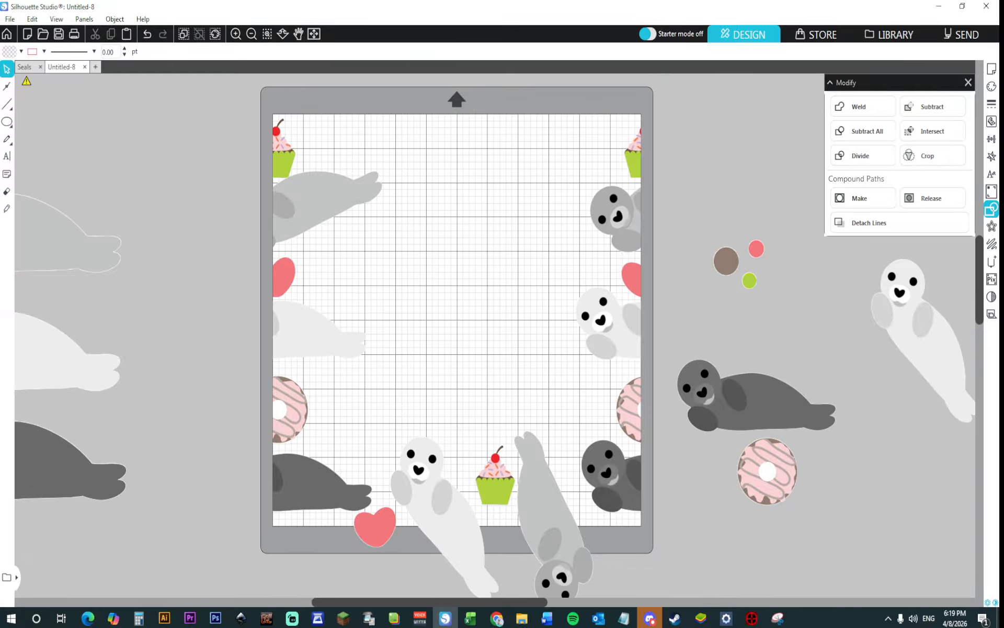
{"action": "left_click", "coordinate": [6, 209]}
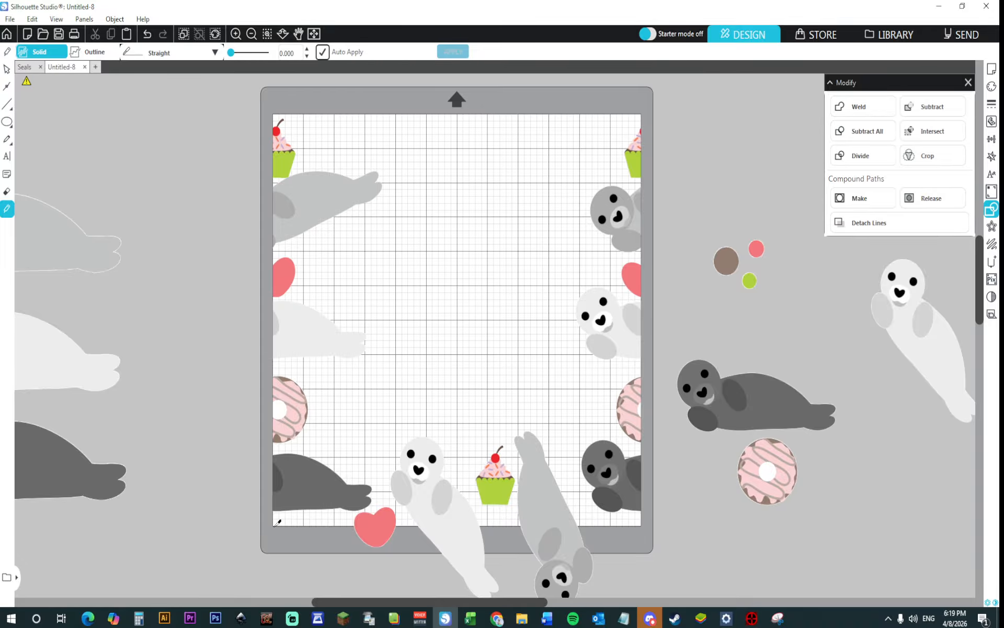
{"action": "left_click_drag", "start_coordinate": [274, 524], "coordinate": [689, 532]}
{"action": "left_click", "coordinate": [7, 69]}
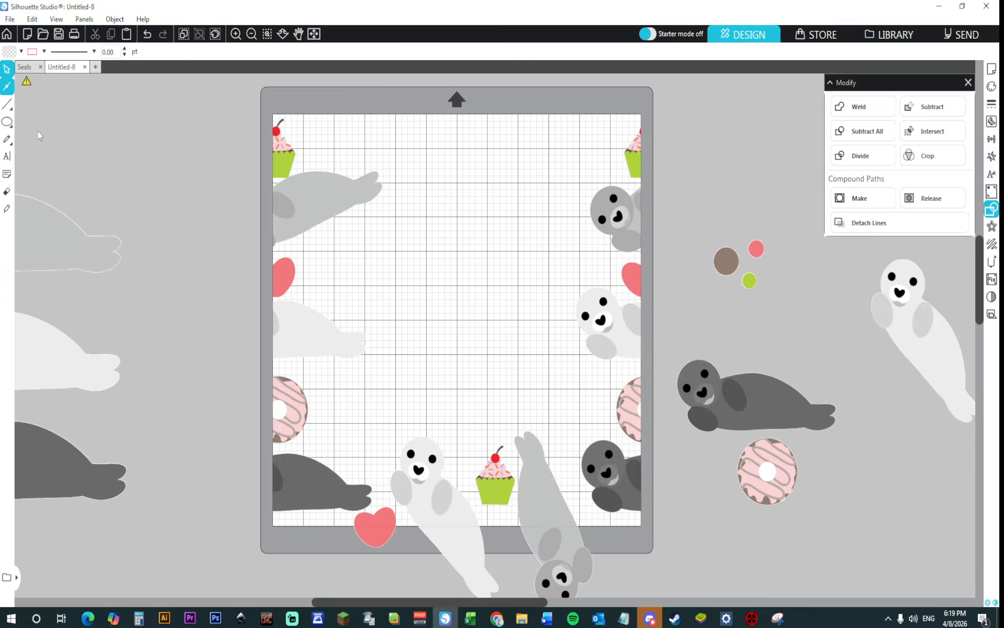
{"action": "left_click", "coordinate": [414, 480]}
{"action": "left_click", "coordinate": [547, 520], "text": "shift"}
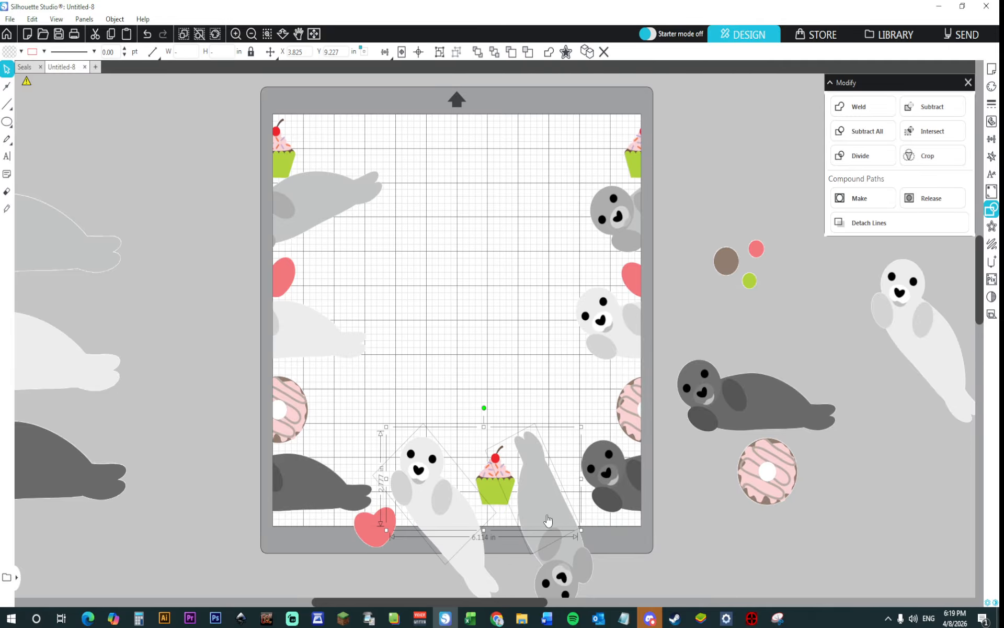
{"action": "left_click", "coordinate": [413, 561]}
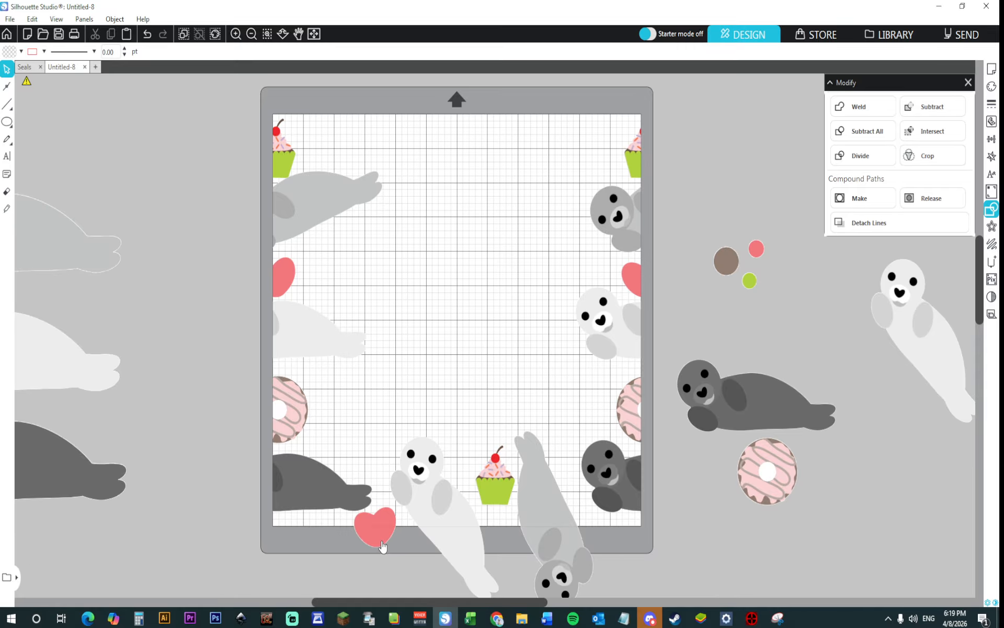
Step: Group the cut pieces of the heart and both seals lying below the page's bottom edge
{"action": "left_click", "coordinate": [448, 550]}
{"action": "left_click", "coordinate": [550, 555], "text": "shift"}
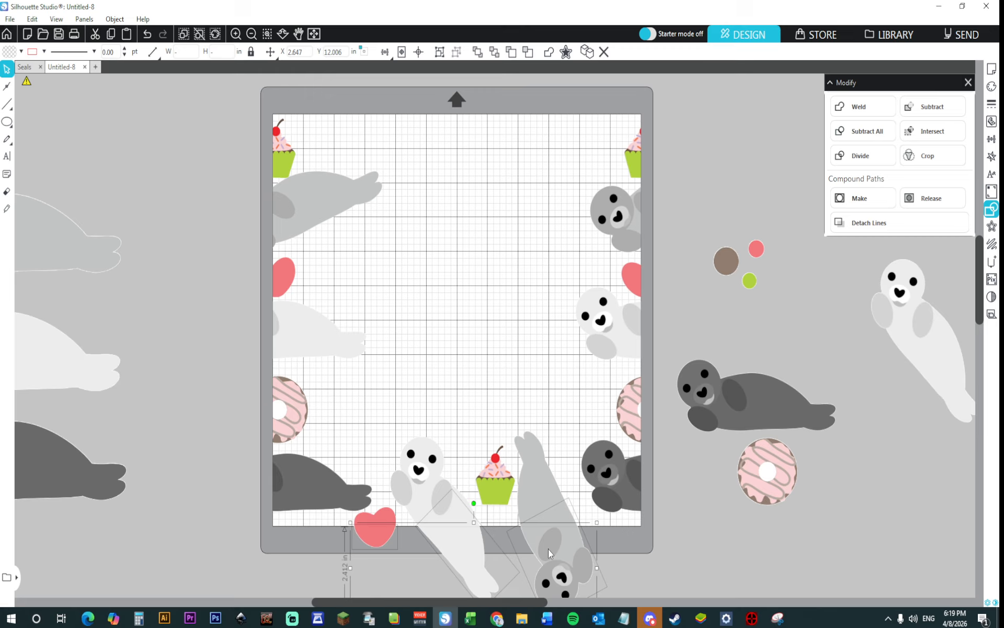
{"action": "right_click", "coordinate": [548, 553]}
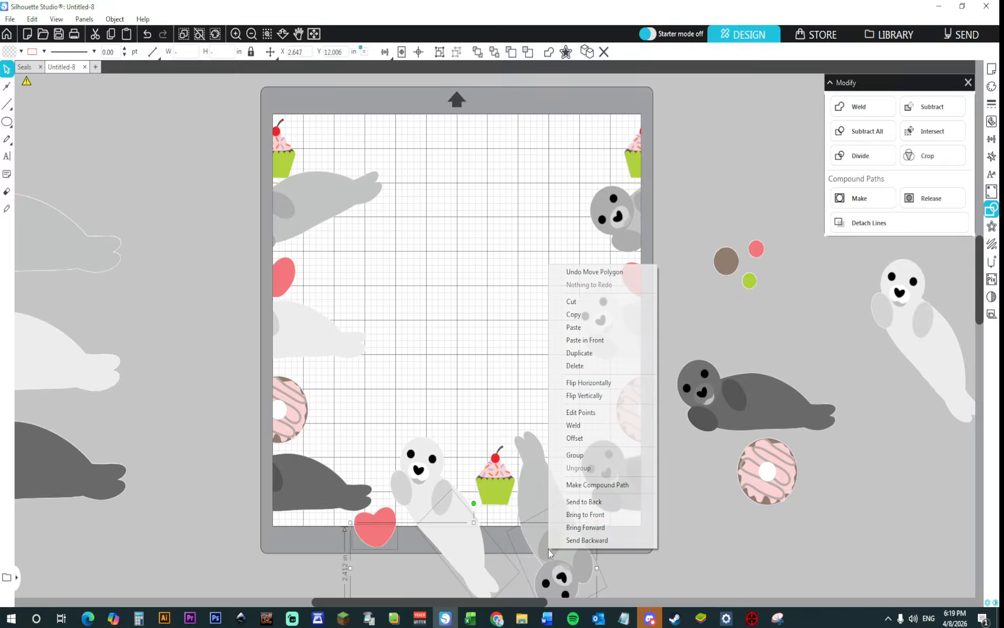
{"action": "left_click", "coordinate": [580, 450]}
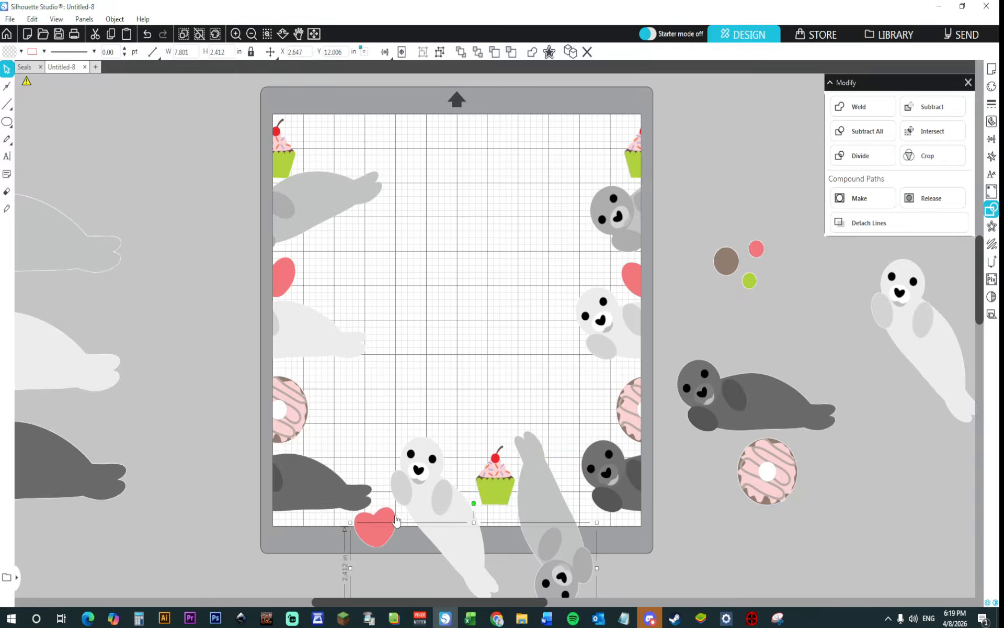
Step: Group the cut pieces of the heart and both seals lying above the page's bottom edge
{"action": "left_click", "coordinate": [419, 519]}
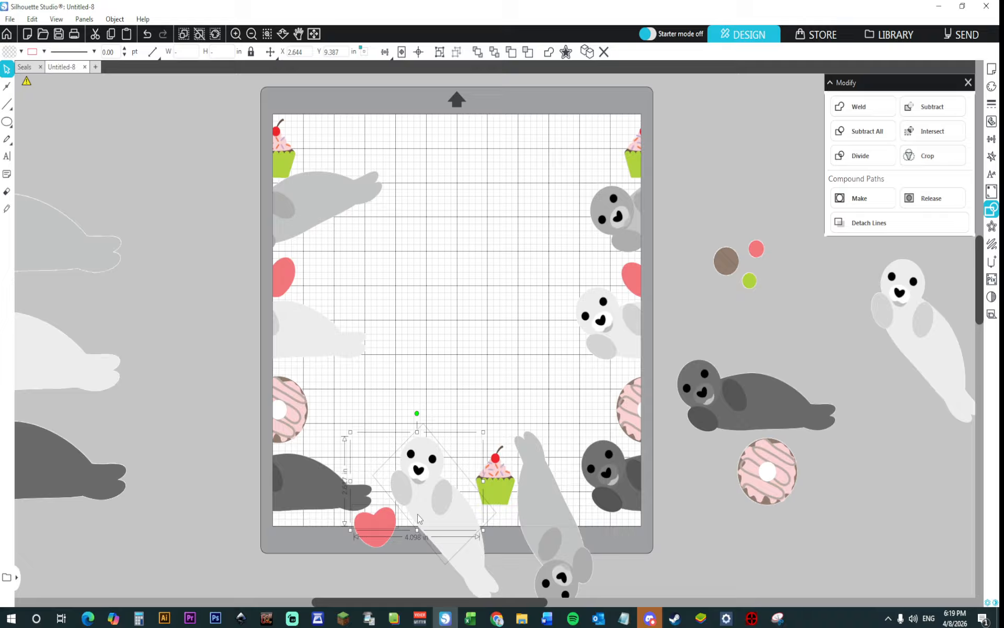
{"action": "left_click", "coordinate": [540, 514], "text": "shift"}
{"action": "right_click", "coordinate": [540, 514]}
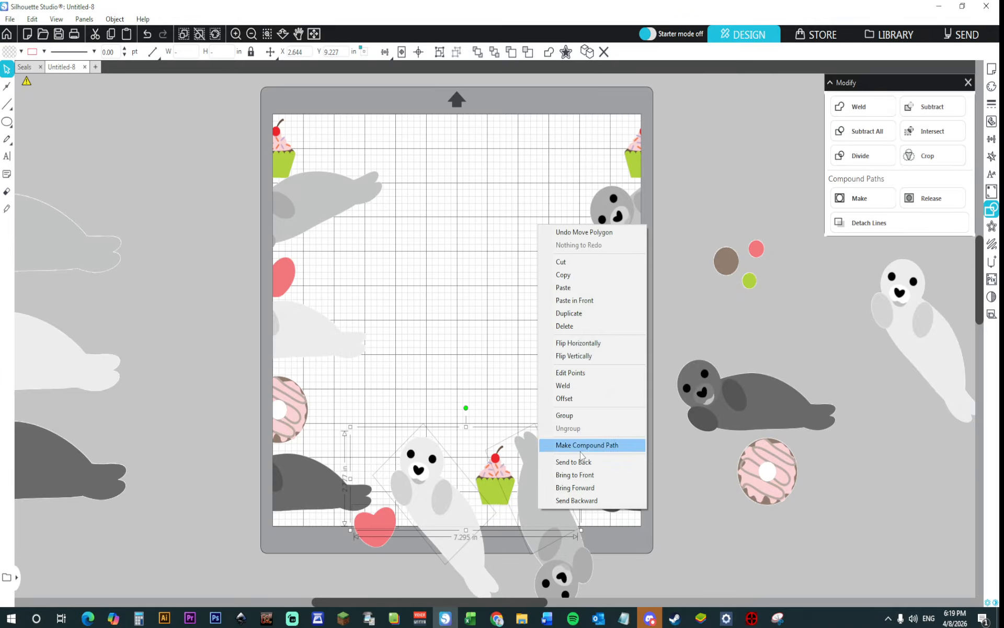
{"action": "left_click", "coordinate": [564, 415]}
Step: Align the group of cut pieces below the page flush with the page's top edge
{"action": "left_click", "coordinate": [579, 561]}
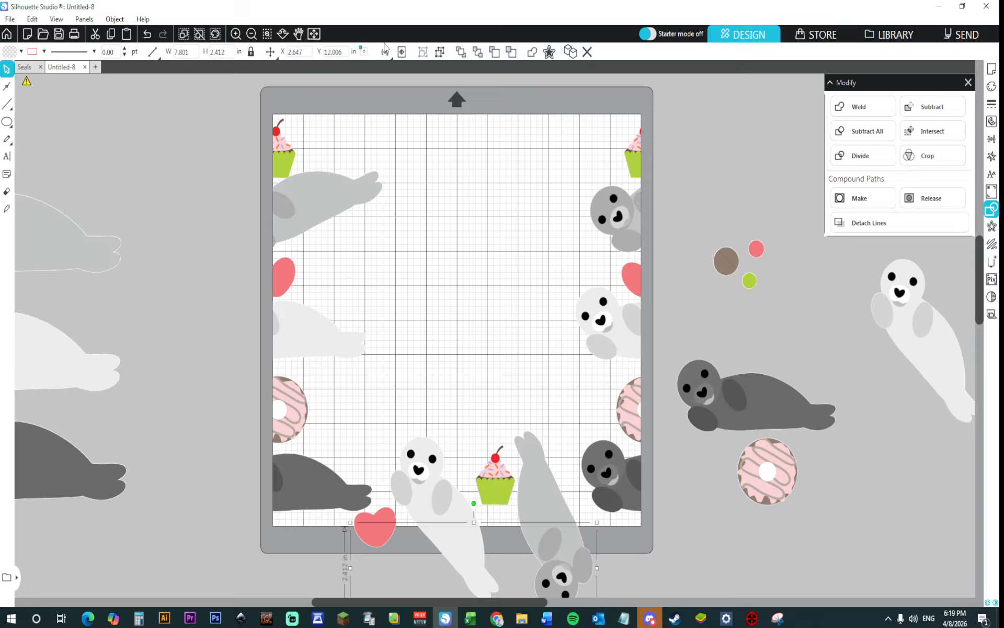
{"action": "mouse_move", "coordinate": [385, 52]}
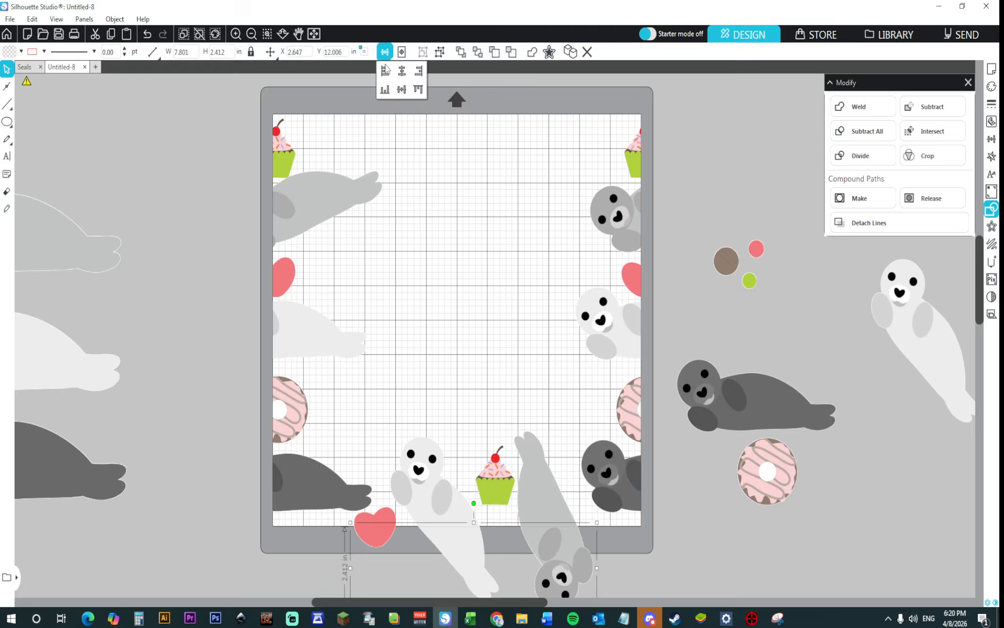
{"action": "left_click", "coordinate": [418, 90]}
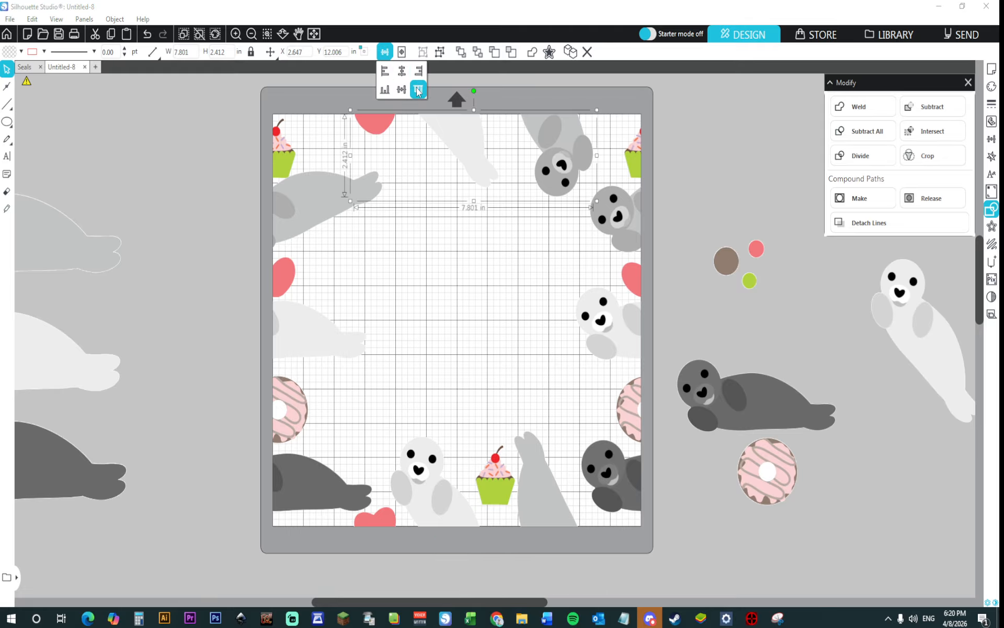
{"action": "left_click", "coordinate": [489, 309]}
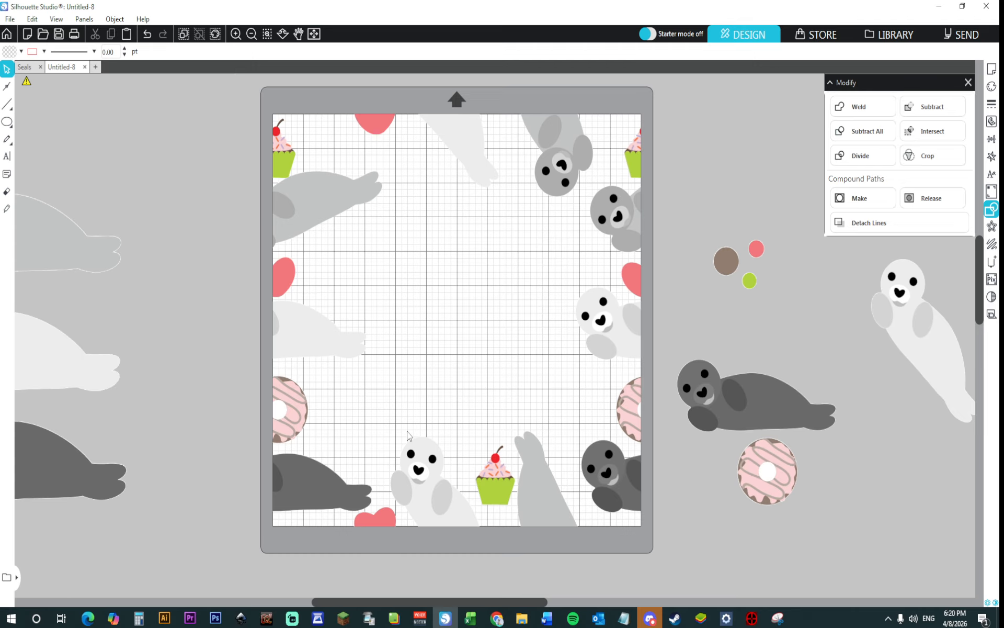
Step: Align the group of cut pieces remaining at the page's bottom flush with the bottom edge
{"action": "left_click", "coordinate": [437, 459]}
{"action": "mouse_move", "coordinate": [386, 52]}
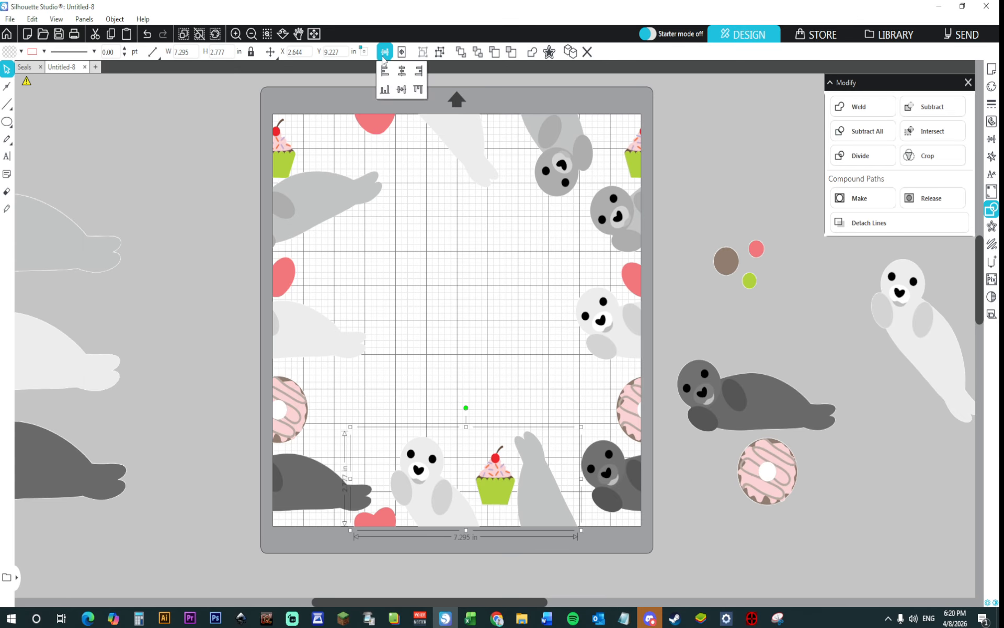
{"action": "left_click", "coordinate": [385, 88]}
{"action": "left_click", "coordinate": [429, 274]}
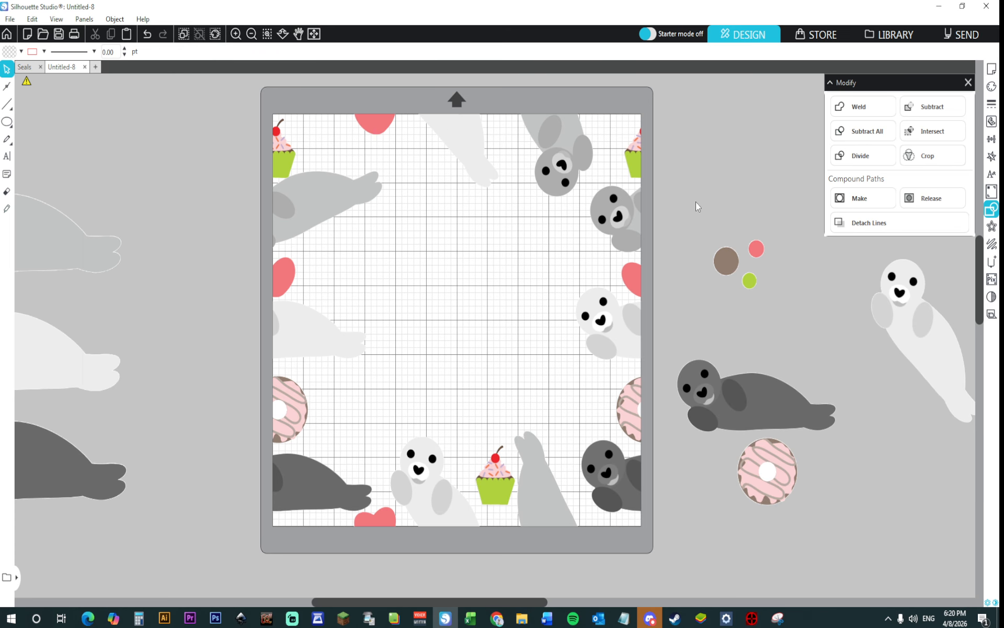
Step: Move the spare seals, donut and colored dots from the page's right side to the empty area off its lower left
{"action": "left_click_drag", "start_coordinate": [696, 186], "coordinate": [945, 494]}
{"action": "left_click_drag", "start_coordinate": [927, 374], "coordinate": [205, 575]}
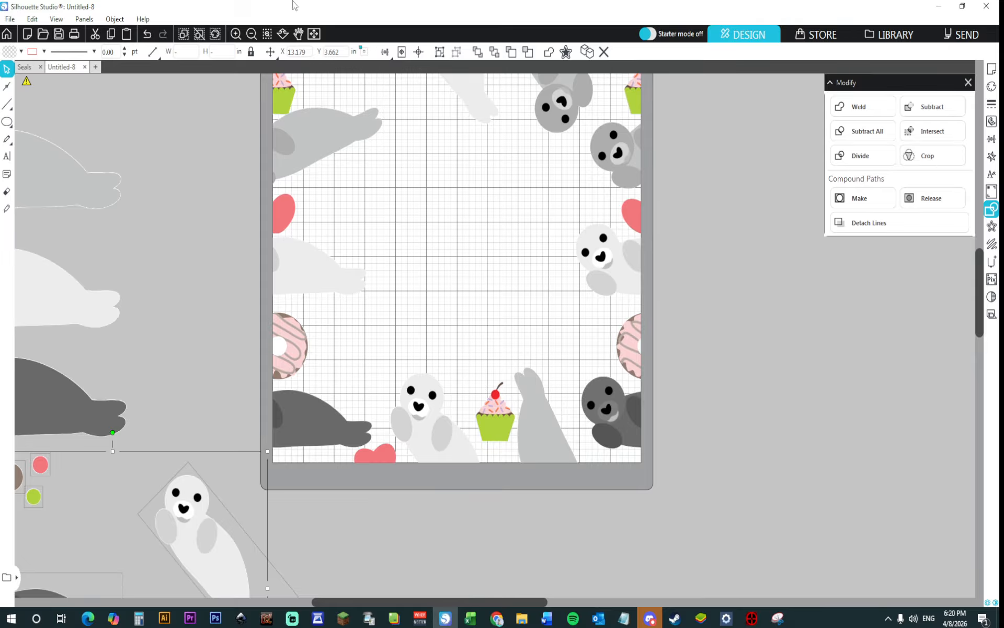
{"action": "left_click", "coordinate": [241, 34]}
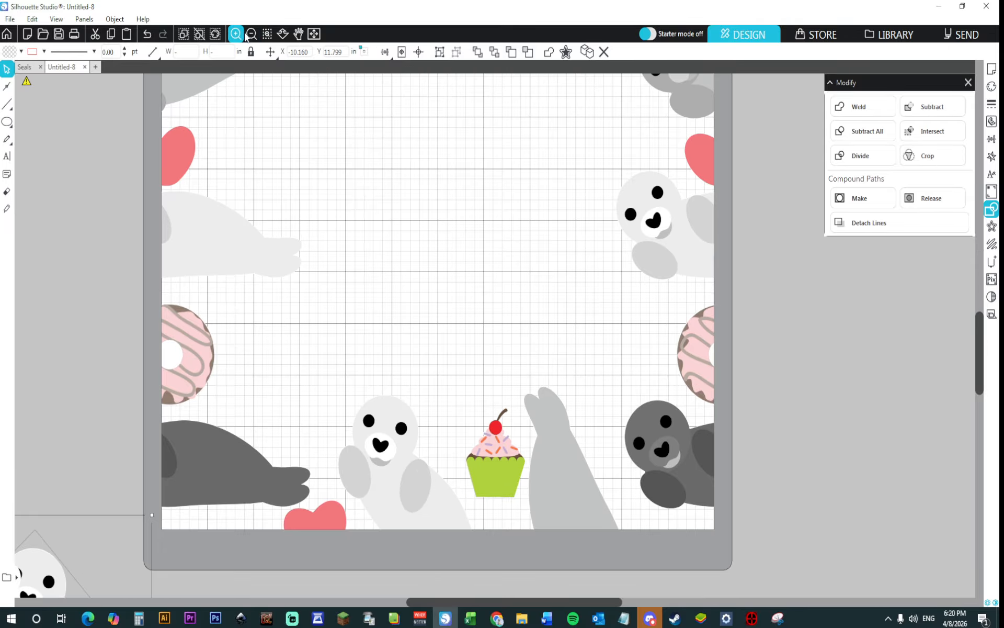
{"action": "left_click", "coordinate": [253, 35]}
{"action": "left_click", "coordinate": [251, 34]}
{"action": "left_click", "coordinate": [251, 34]}
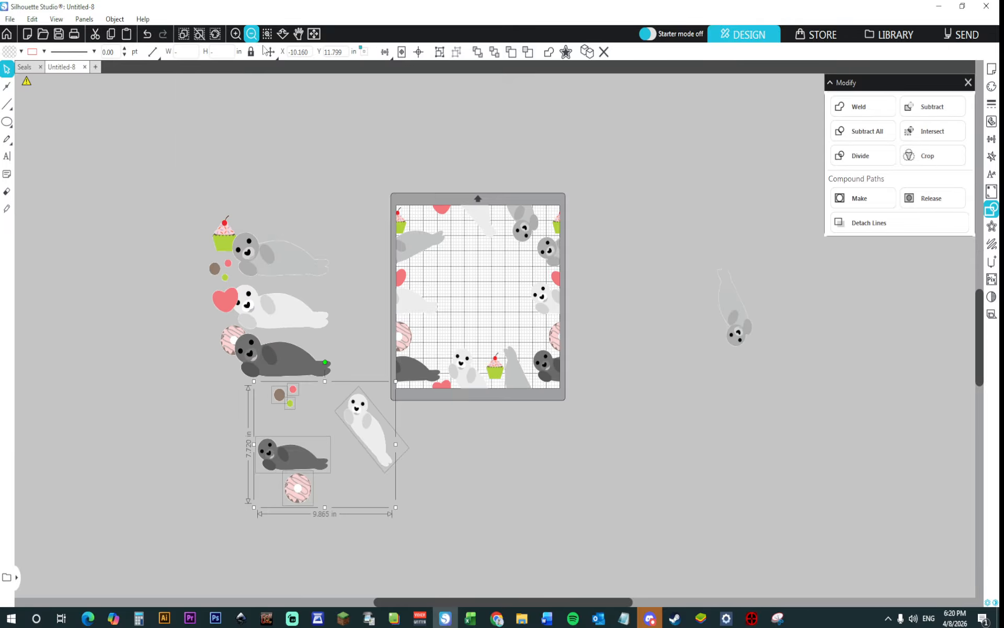
{"action": "left_click_drag", "start_coordinate": [732, 336], "coordinate": [334, 467]}
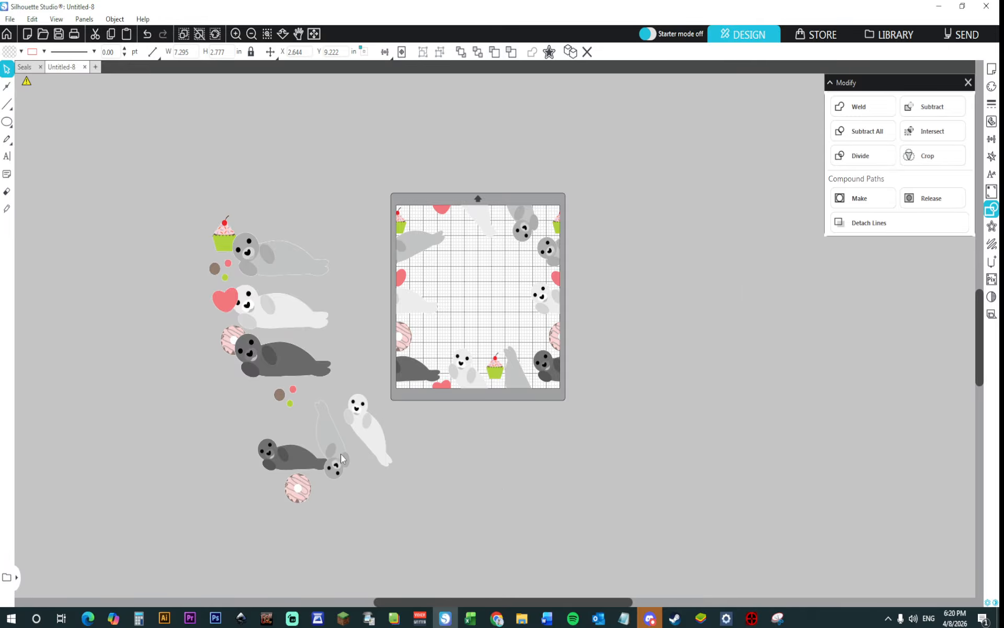
{"action": "left_click", "coordinate": [497, 486]}
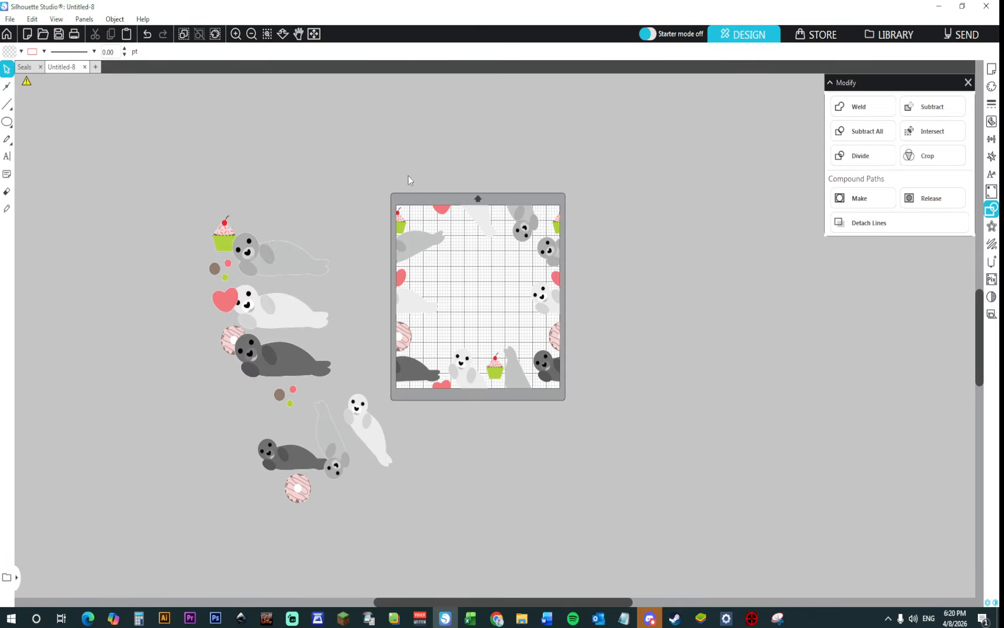
Step: Draw an empty square about 8.64 in wide off the page's right side
{"action": "left_click_drag", "start_coordinate": [408, 175], "coordinate": [560, 404]}
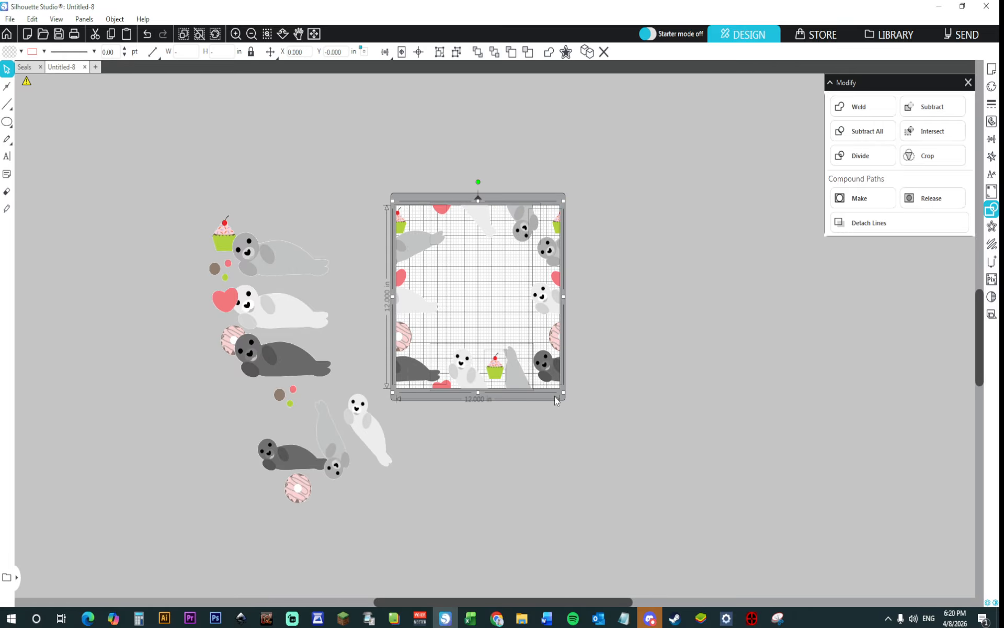
{"action": "left_click", "coordinate": [343, 225]}
{"action": "left_click", "coordinate": [7, 123]}
{"action": "left_click", "coordinate": [27, 124]}
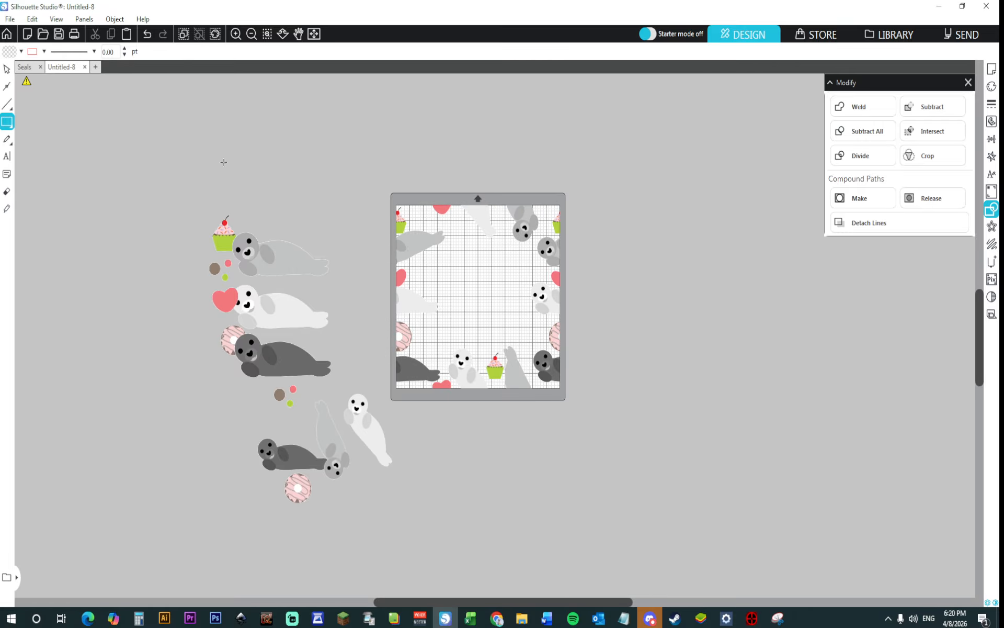
{"action": "left_click_drag", "start_coordinate": [588, 220], "coordinate": [706, 352]}
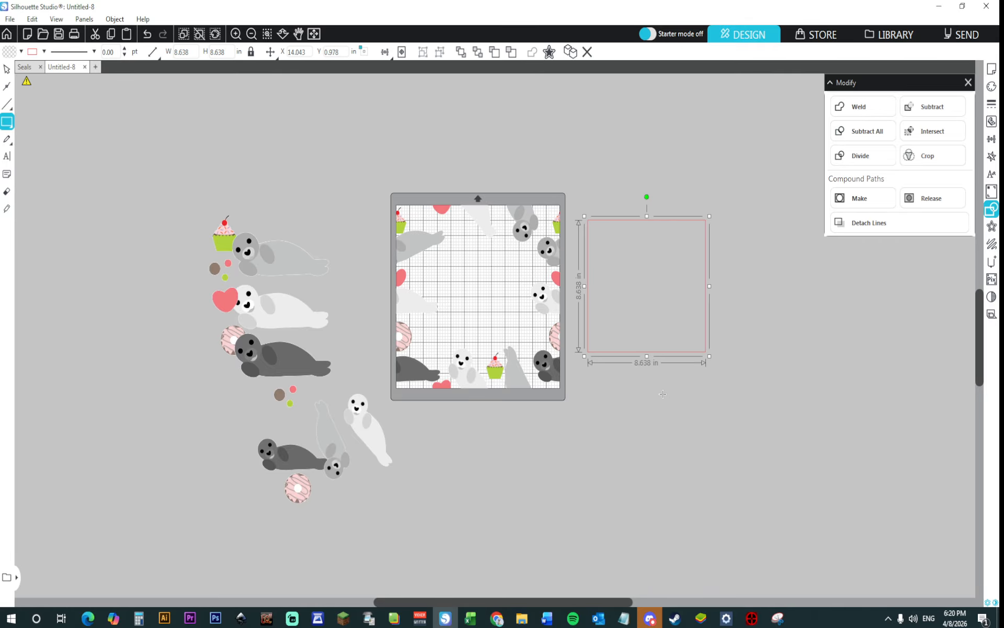
{"action": "left_click", "coordinate": [7, 68]}
Step: Resize the empty square to 12 in wide and 12 in high
{"action": "left_click", "coordinate": [270, 52]}
{"action": "left_click", "coordinate": [152, 52]}
{"action": "type", "text": "112"}
{"action": "key", "text": "Return"}
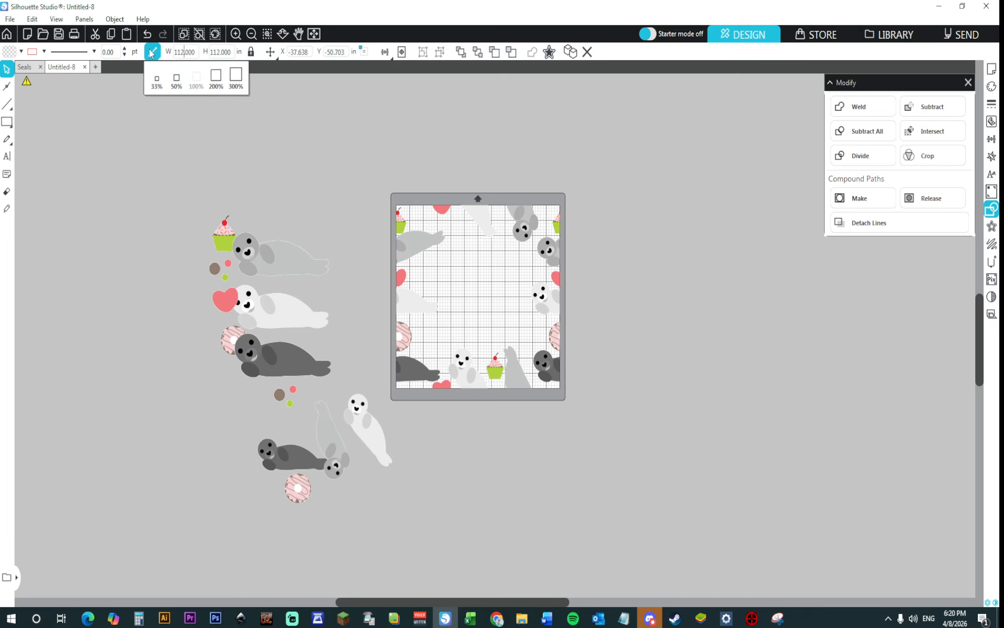
{"action": "left_click", "coordinate": [209, 53]}
{"action": "double_click", "coordinate": [187, 52]}
{"action": "type", "text": "12.36"}
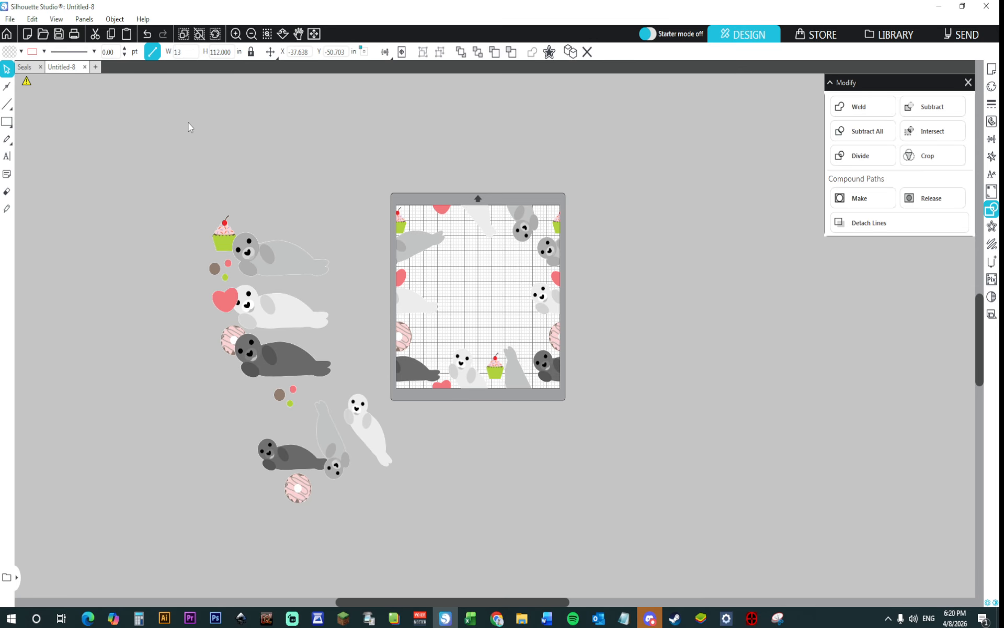
{"action": "type", "text": "2"}
{"action": "key", "text": "Return"}
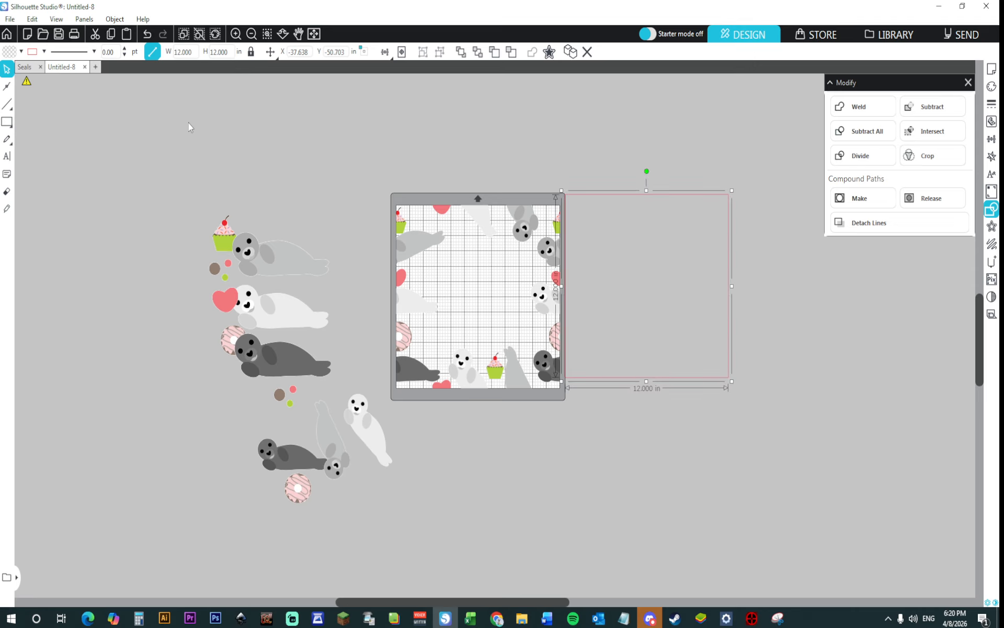
Step: Fill the 12 in square with white and set its line color to none
{"action": "left_click", "coordinate": [991, 87]}
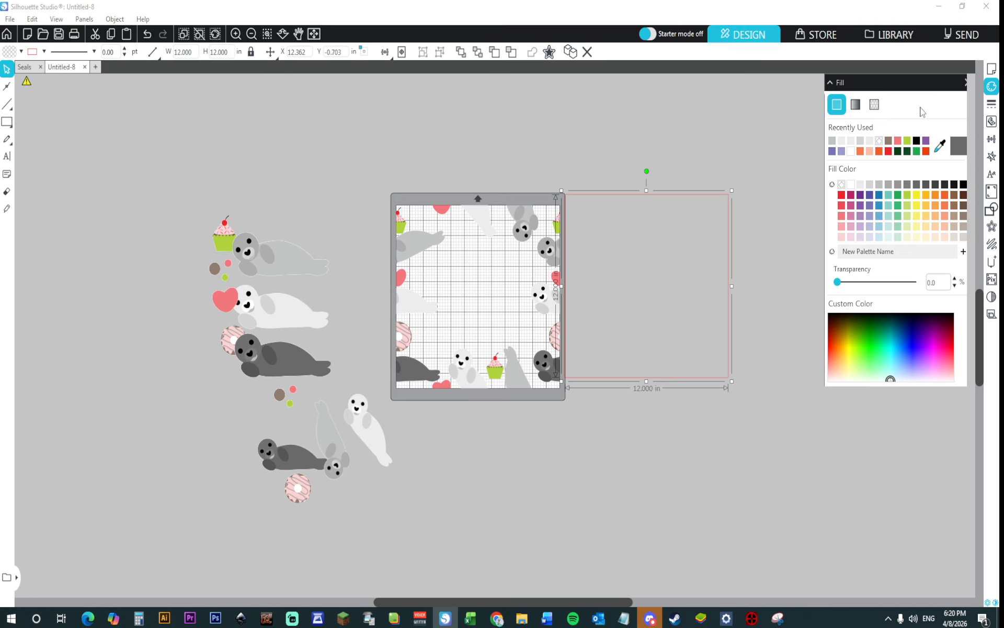
{"action": "left_click", "coordinate": [851, 152]}
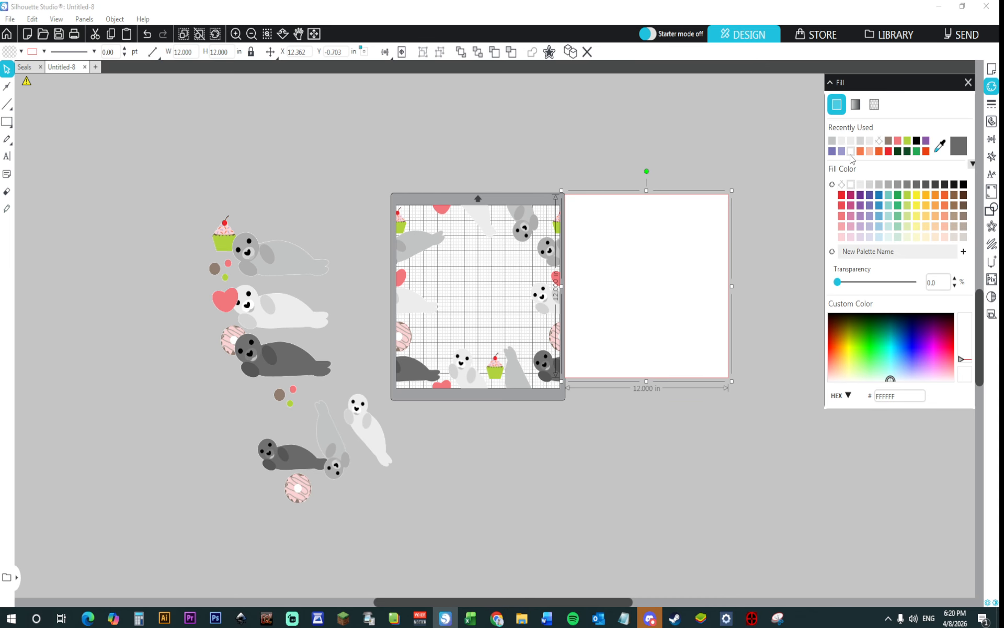
{"action": "left_click", "coordinate": [992, 104]}
{"action": "left_click", "coordinate": [856, 105]}
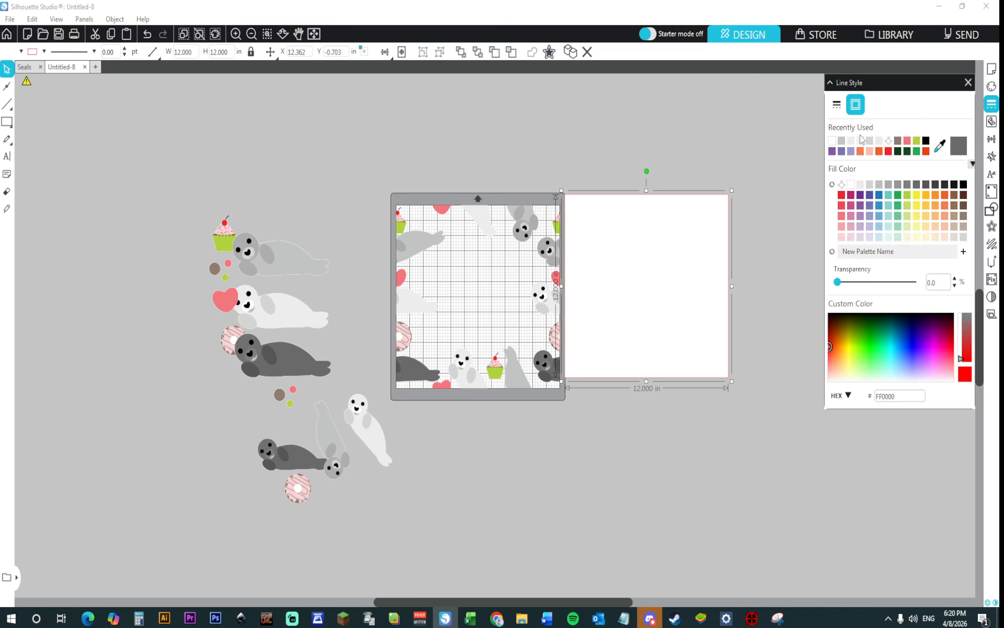
{"action": "left_click", "coordinate": [890, 141]}
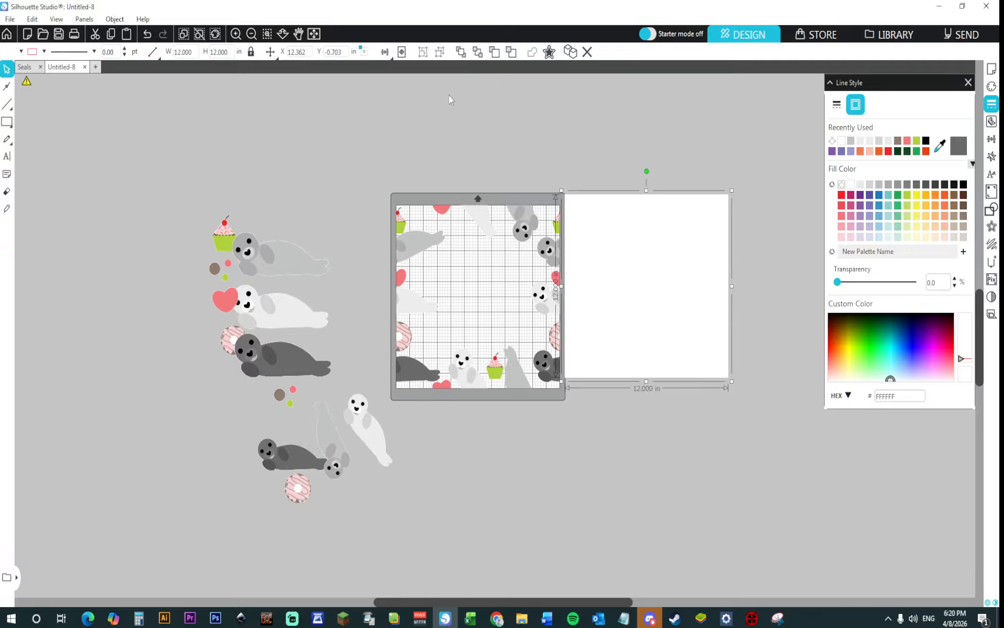
Step: Center the white square on the page and send it behind the seal and treat pieces
{"action": "left_click", "coordinate": [401, 53]}
{"action": "left_click", "coordinate": [664, 244]}
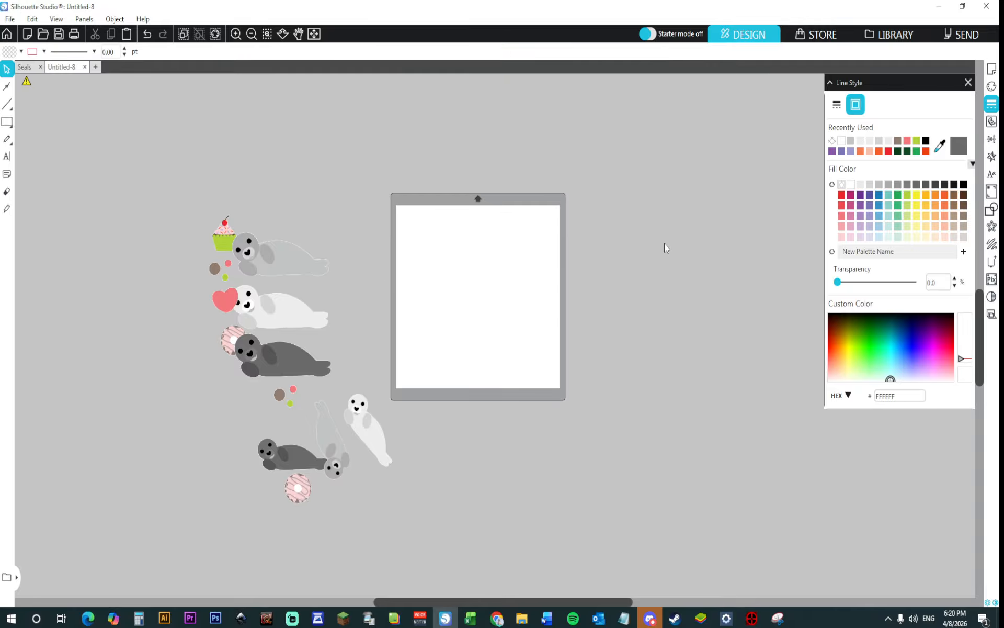
{"action": "left_click", "coordinate": [475, 240]}
{"action": "right_click", "coordinate": [475, 240]}
{"action": "left_click", "coordinate": [513, 460]}
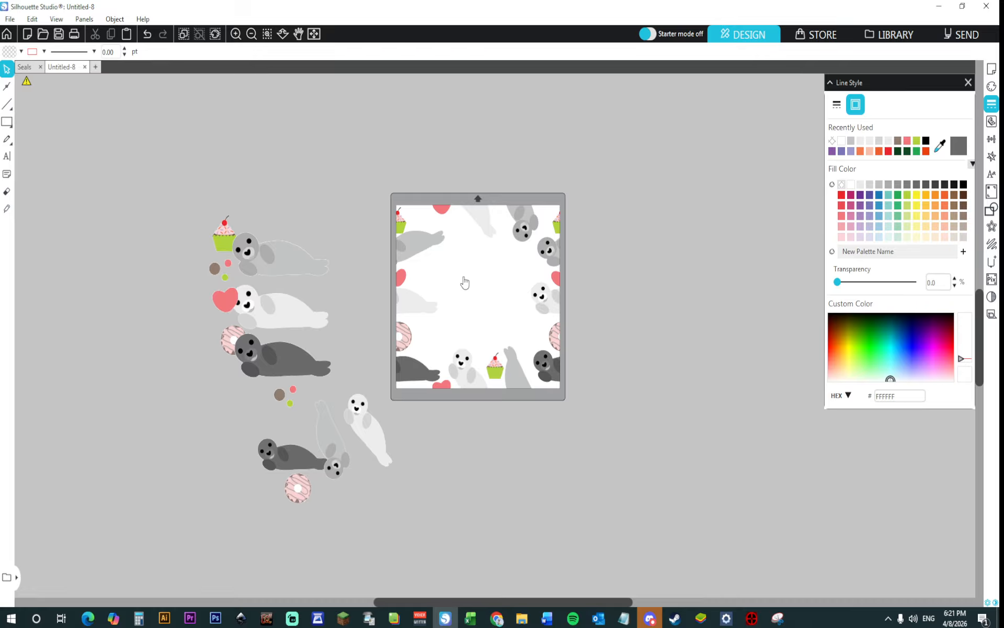
Step: Group the white background square with all the cut pieces on the page
{"action": "left_click_drag", "start_coordinate": [367, 163], "coordinate": [561, 406]}
{"action": "left_click", "coordinate": [638, 319]}
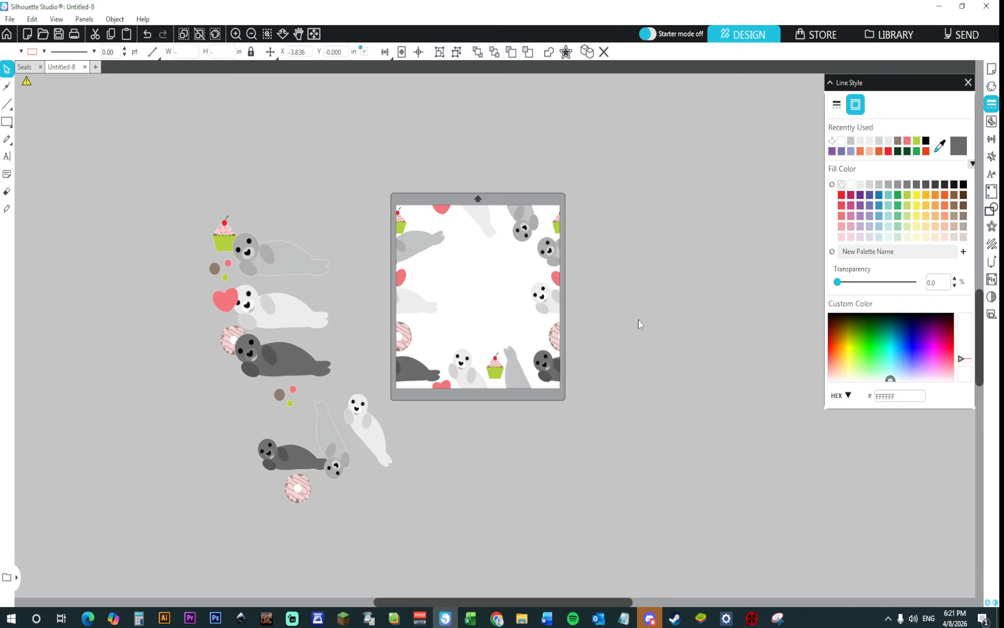
{"action": "left_click_drag", "start_coordinate": [390, 176], "coordinate": [563, 394]}
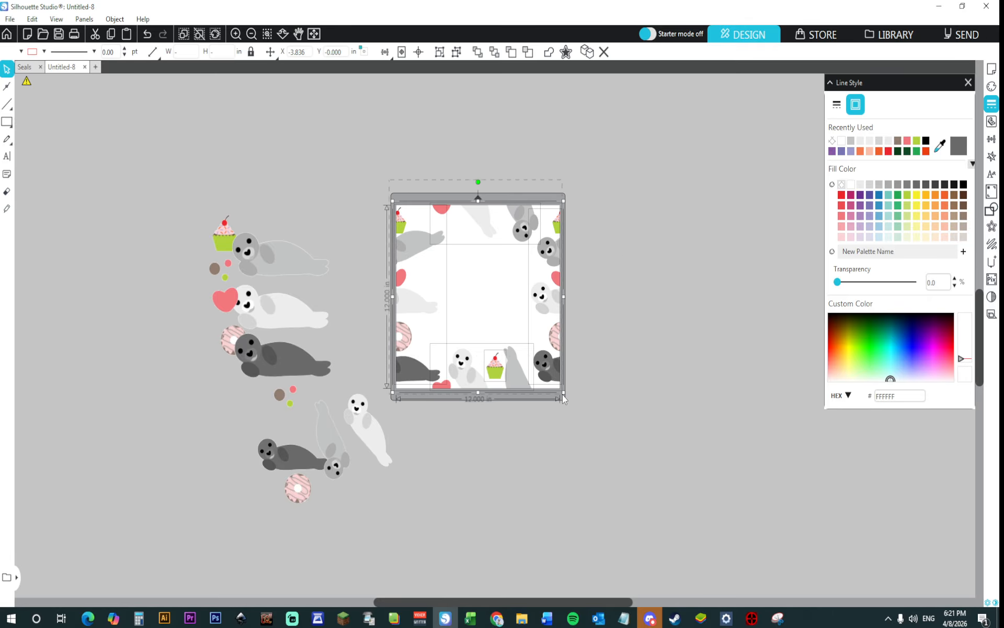
{"action": "right_click", "coordinate": [538, 373]}
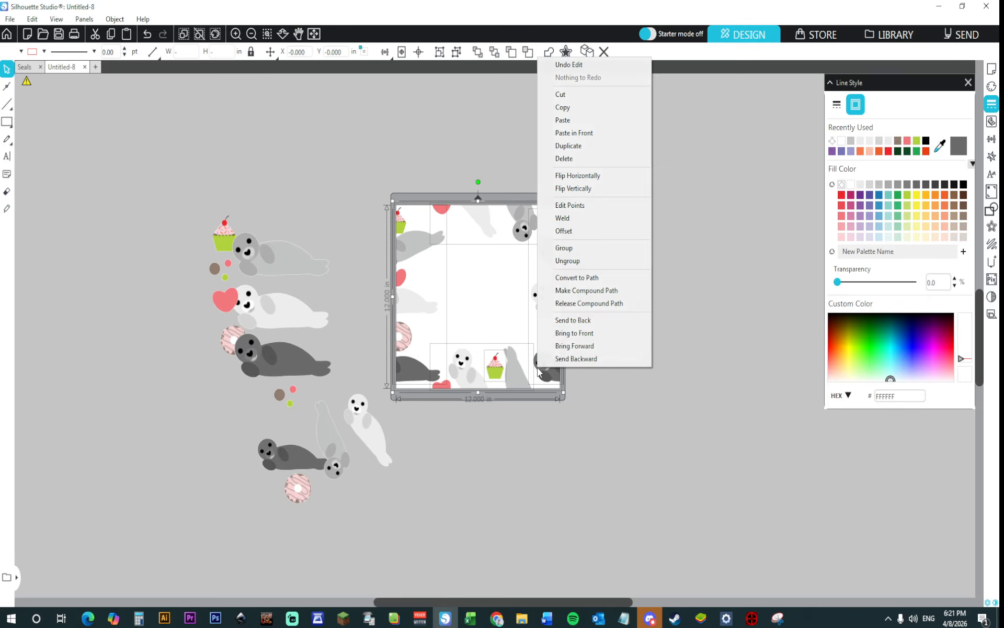
{"action": "left_click", "coordinate": [579, 253]}
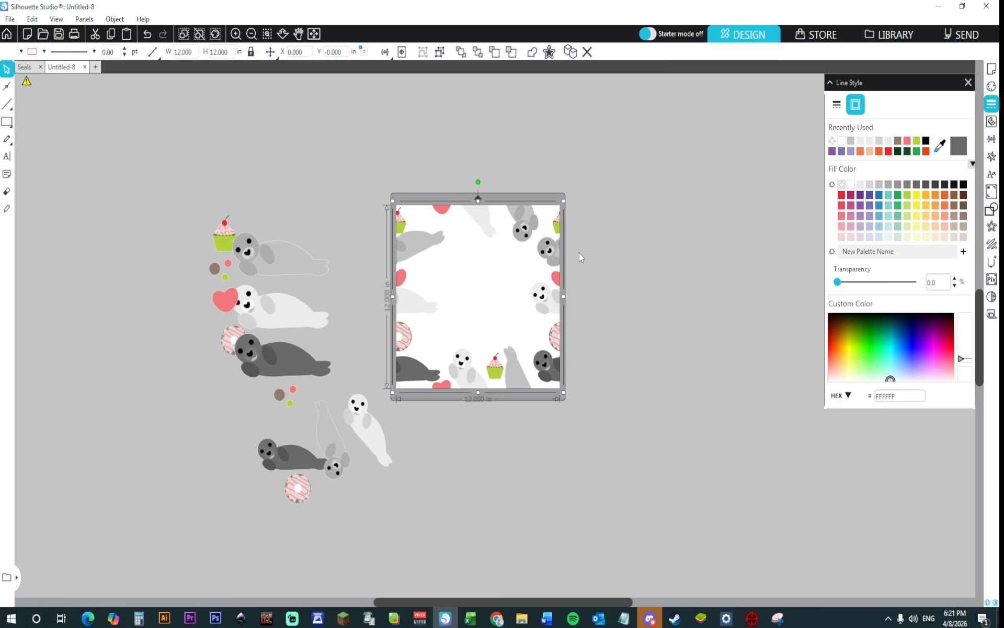
Step: Duplicate the grouped pattern tile to its right and examine how the pieces join across the vertical seam
{"action": "left_click", "coordinate": [992, 157]}
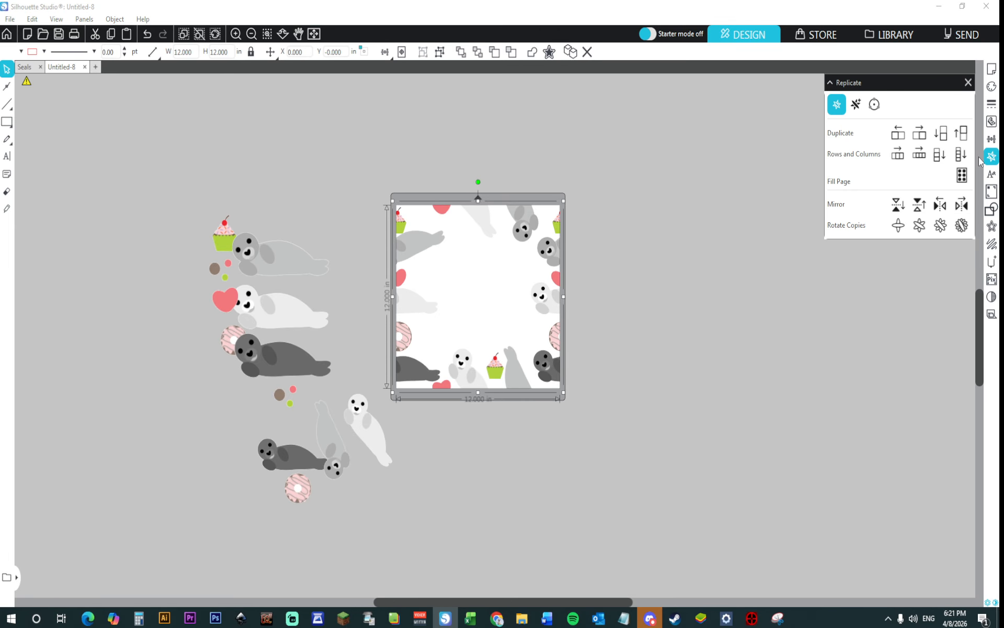
{"action": "left_click", "coordinate": [914, 135]}
{"action": "left_click", "coordinate": [764, 225]}
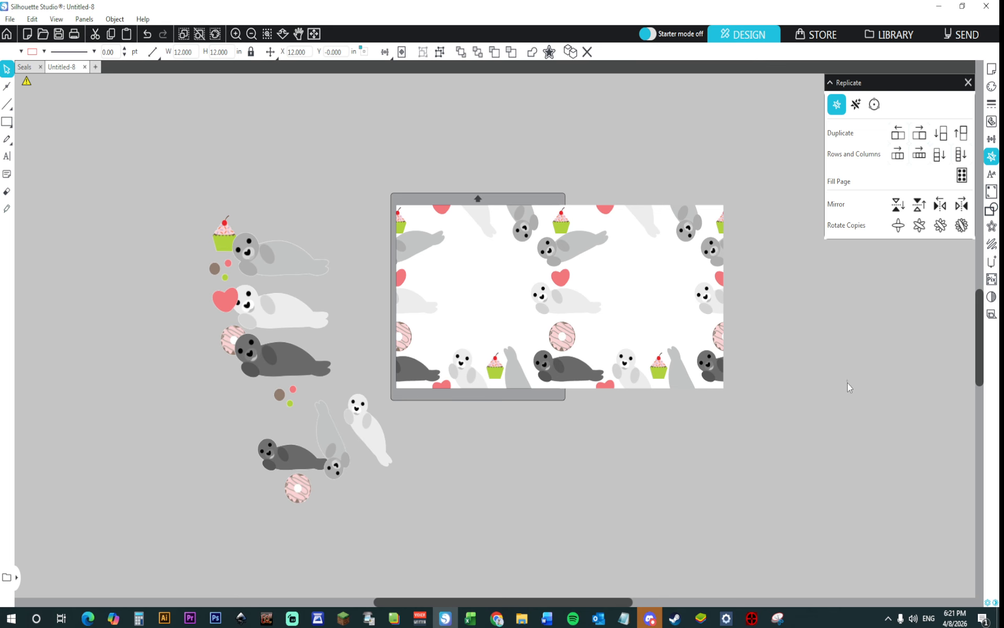
{"action": "left_click", "coordinate": [237, 34]}
{"action": "left_click", "coordinate": [236, 34]}
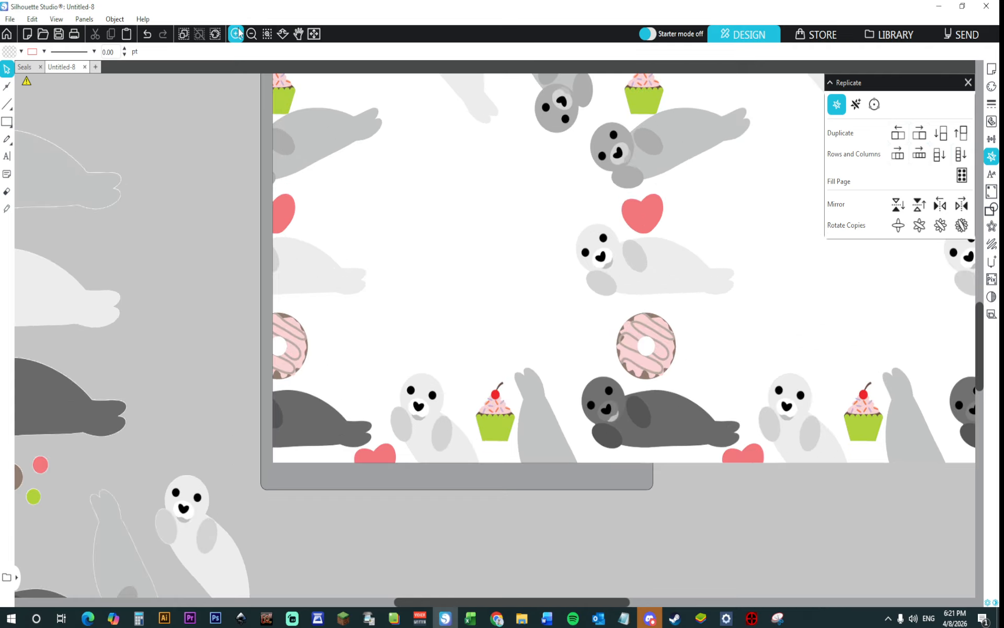
{"action": "scroll", "coordinate": [682, 498], "scroll_direction": "up", "scroll_amount": 3}
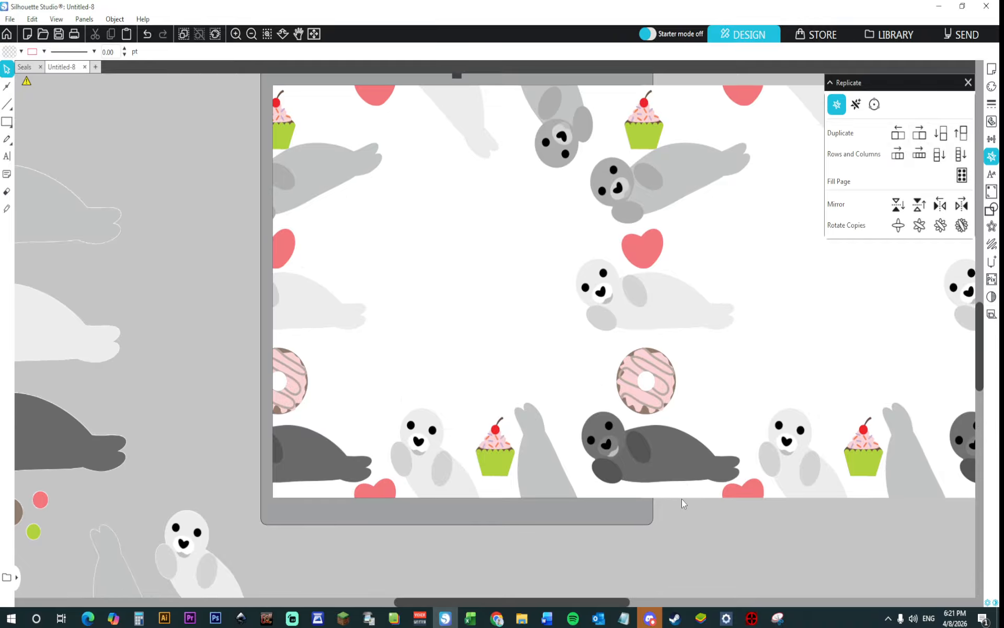
{"action": "left_click", "coordinate": [316, 34]}
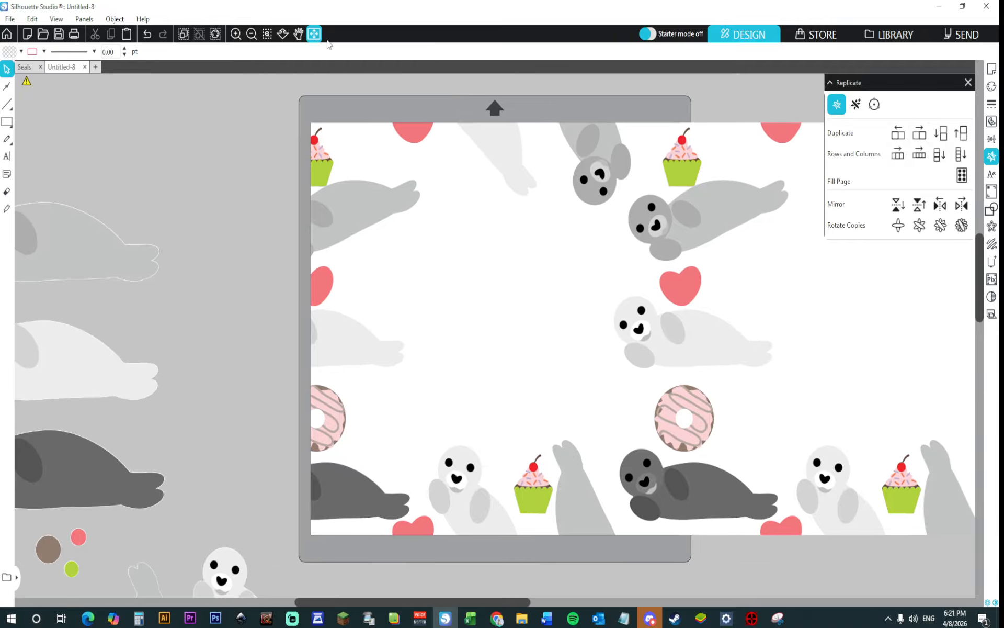
{"action": "left_click", "coordinate": [251, 34]}
{"action": "left_click", "coordinate": [251, 34]}
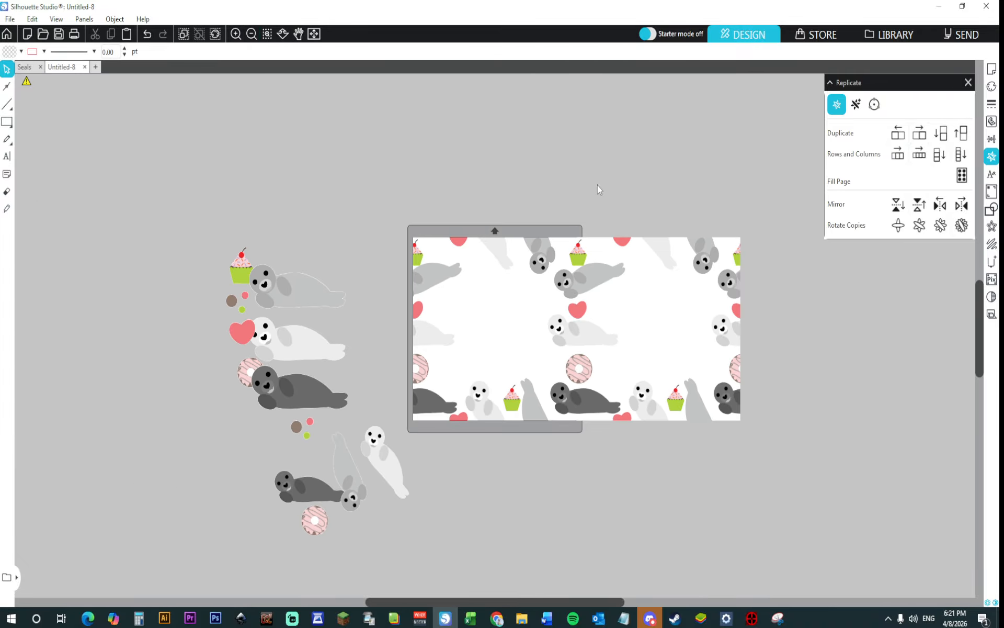
Step: Duplicate both pattern tiles directly above to test the horizontal seam
{"action": "left_click_drag", "start_coordinate": [444, 165], "coordinate": [744, 310]}
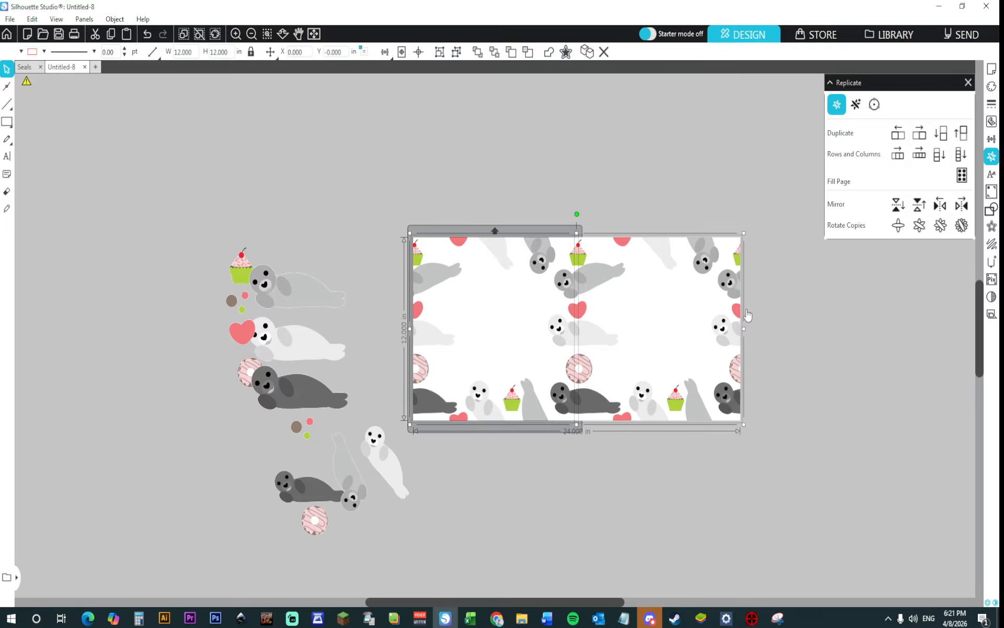
{"action": "left_click", "coordinate": [959, 137]}
{"action": "left_click", "coordinate": [796, 495]}
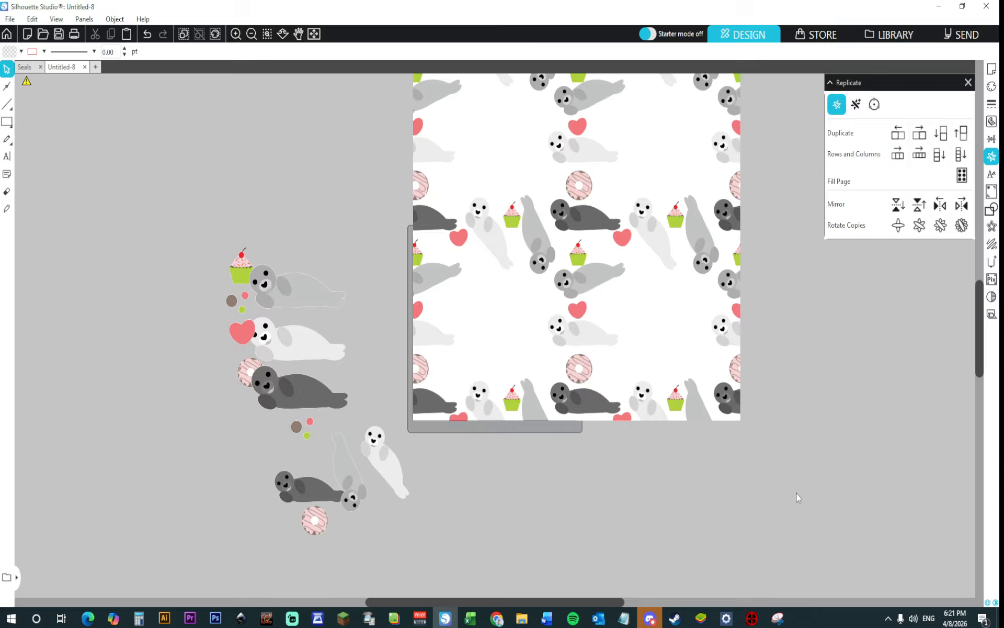
Step: Delete the three duplicated test tiles, keeping only the original tile on the page
{"action": "left_click", "coordinate": [730, 146]}
{"action": "key", "text": "Delete"}
{"action": "left_click", "coordinate": [551, 156]}
{"action": "key", "text": "Delete"}
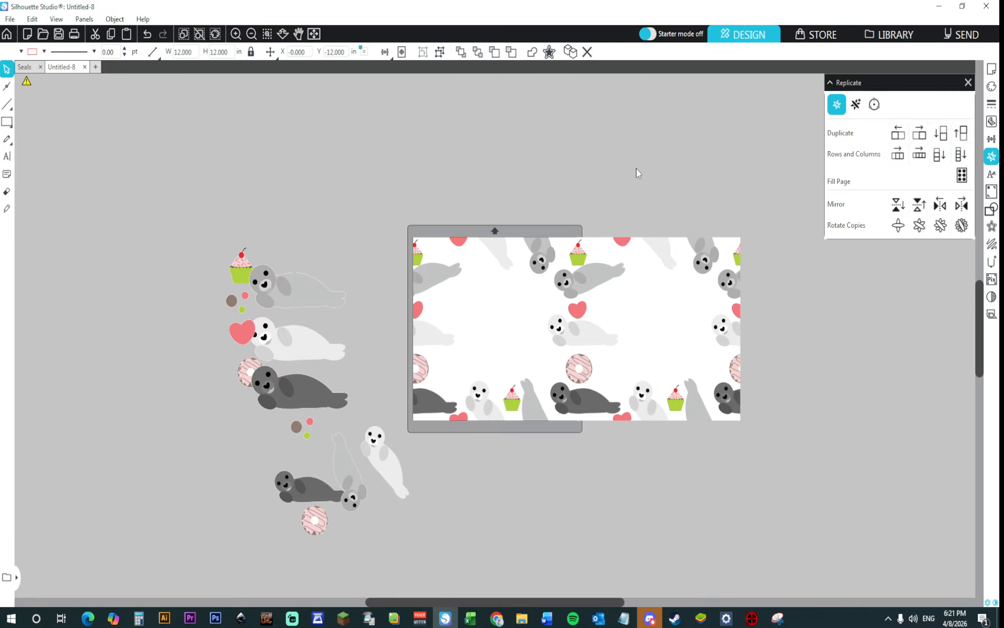
{"action": "left_click", "coordinate": [641, 338]}
{"action": "key", "text": "Delete"}
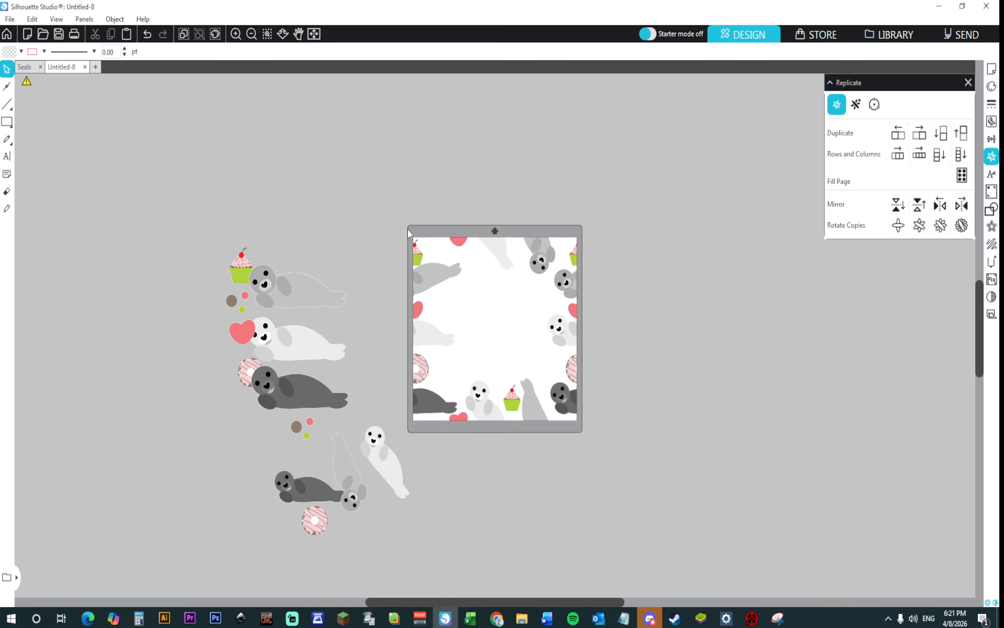
Step: Move the spare upside-down light gray seal and the spare tilted white seal into the blank middle of the page
{"action": "left_click", "coordinate": [236, 34]}
{"action": "left_click", "coordinate": [236, 34]}
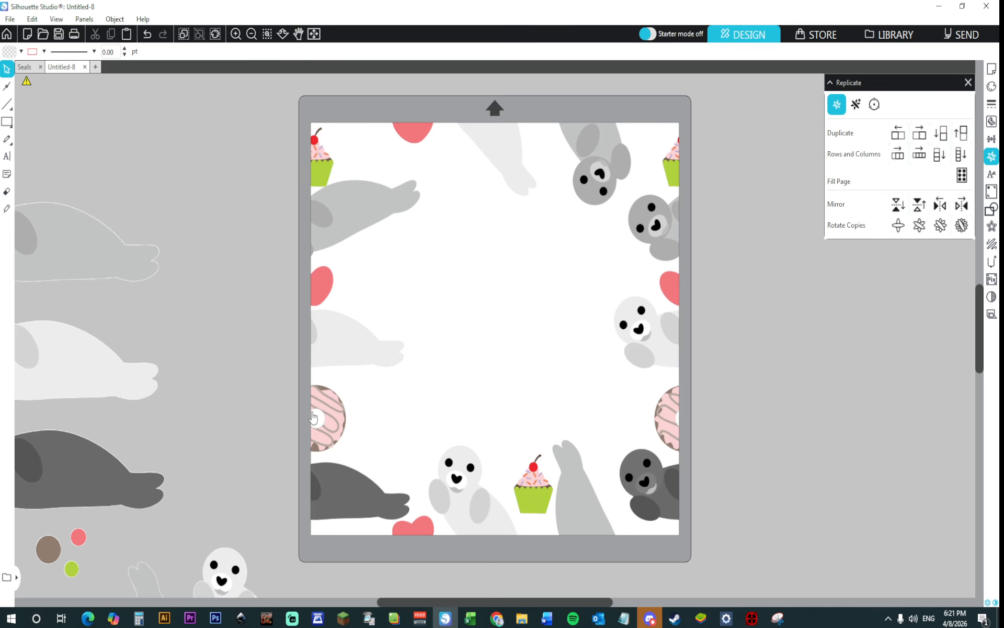
{"action": "scroll", "coordinate": [238, 417], "scroll_direction": "down", "scroll_amount": 3}
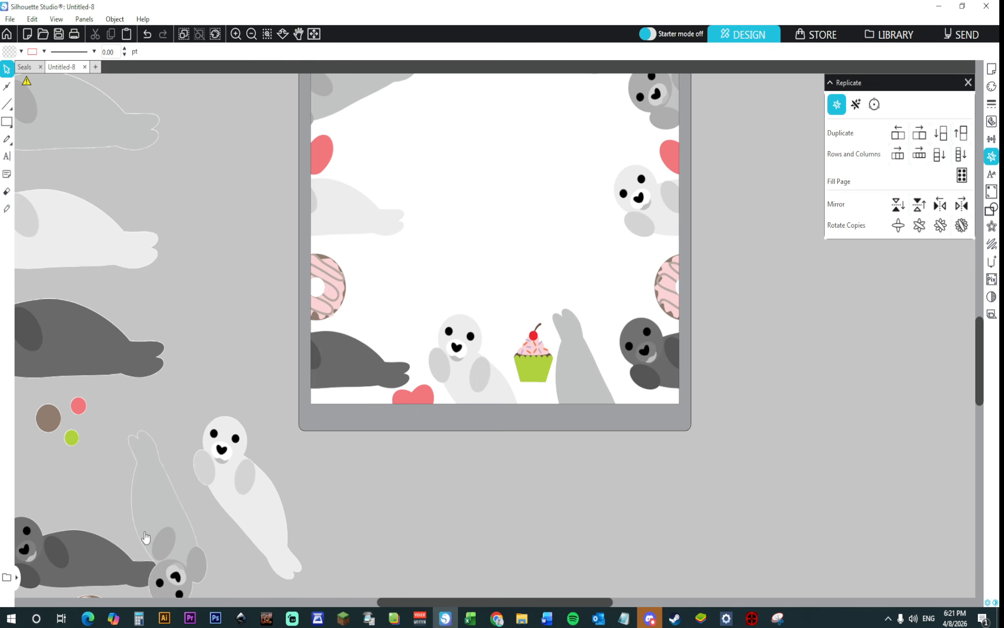
{"action": "left_click_drag", "start_coordinate": [146, 537], "coordinate": [440, 203]}
{"action": "left_click_drag", "start_coordinate": [289, 479], "coordinate": [588, 193]}
Step: Move the spare dark gray seal, the colored dots and the donut closer to the page, just below its bottom edge
{"action": "left_click_drag", "start_coordinate": [74, 556], "coordinate": [247, 509]}
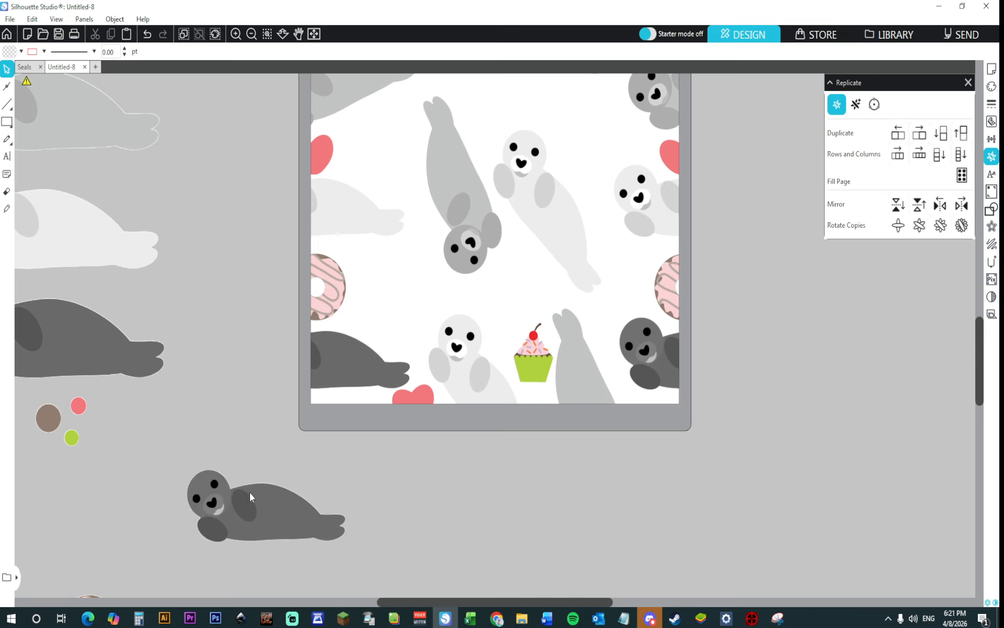
{"action": "left_click_drag", "start_coordinate": [96, 389], "coordinate": [23, 457]}
{"action": "left_click_drag", "start_coordinate": [44, 420], "coordinate": [439, 470]}
{"action": "scroll", "coordinate": [146, 500], "scroll_direction": "down", "scroll_amount": 2}
{"action": "left_click", "coordinate": [143, 545]}
{"action": "left_click_drag", "start_coordinate": [107, 554], "coordinate": [549, 427]}
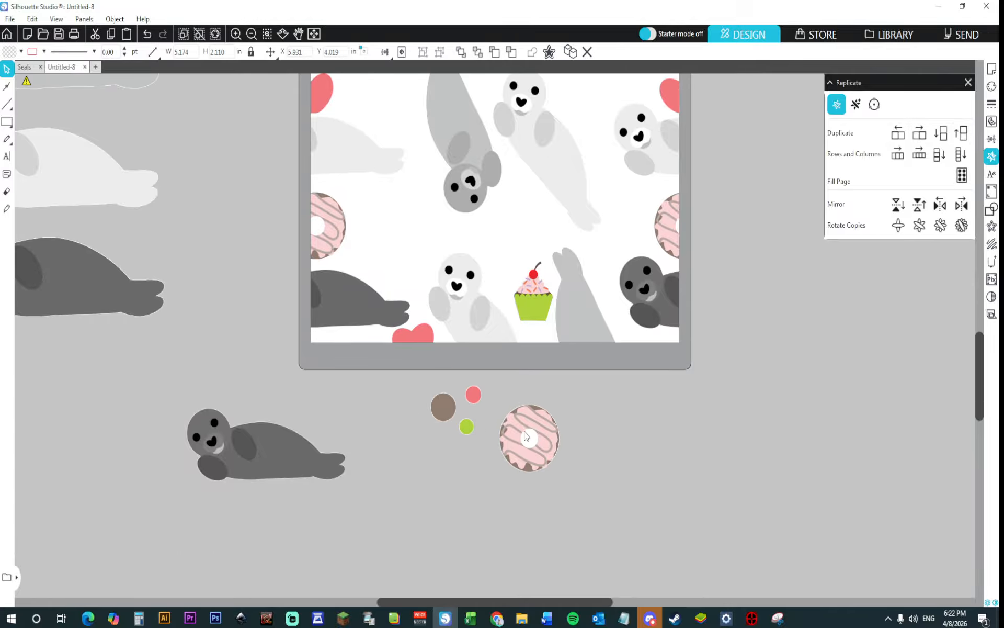
{"action": "left_click", "coordinate": [513, 428]}
{"action": "scroll", "coordinate": [513, 428], "scroll_direction": "up", "scroll_amount": 2}
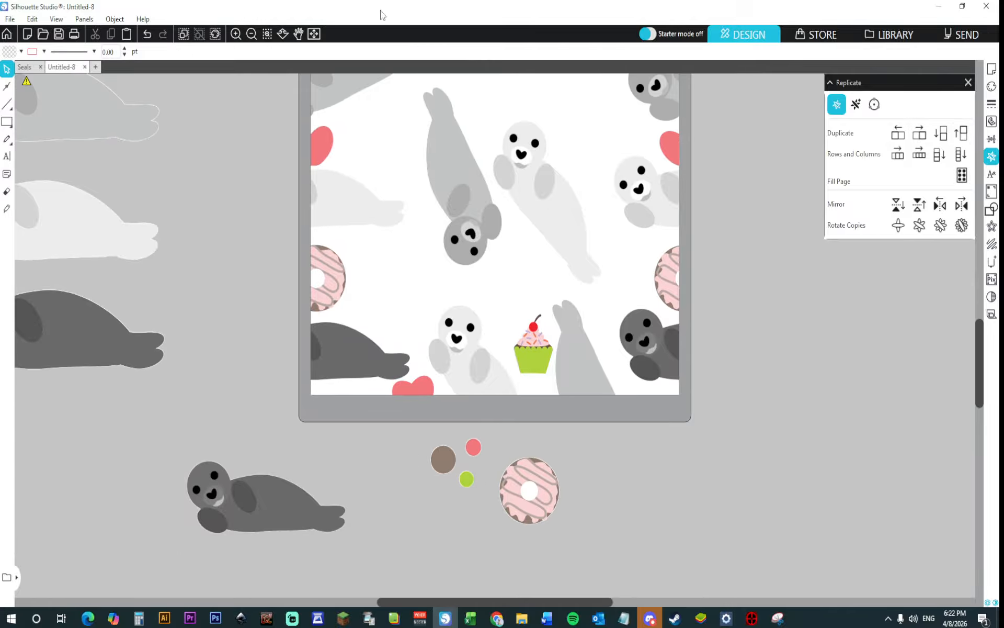
{"action": "scroll", "coordinate": [252, 36], "scroll_direction": "down", "scroll_amount": 2}
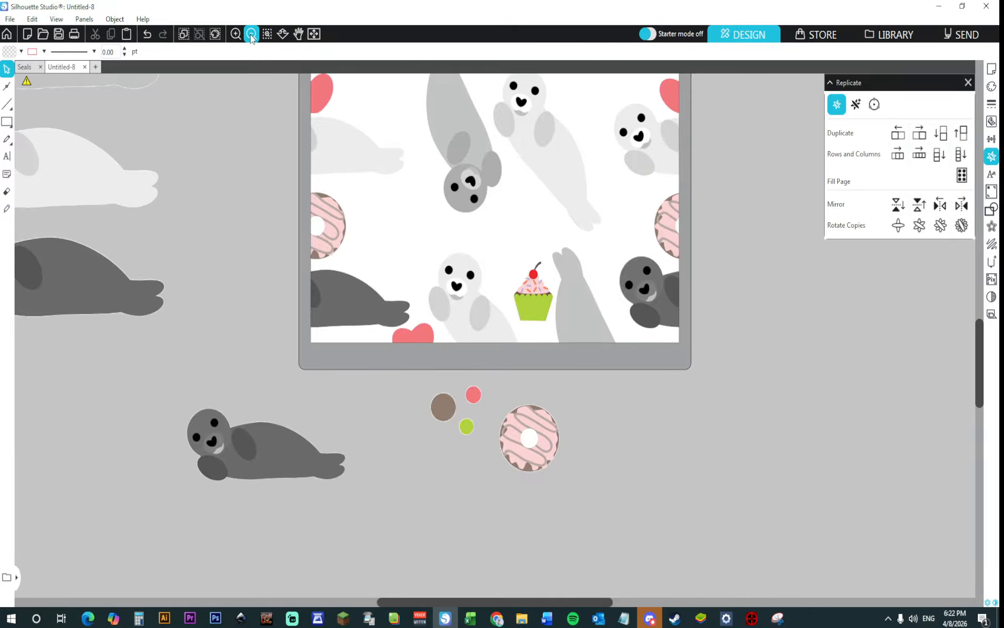
{"action": "left_click", "coordinate": [251, 36]}
{"action": "left_click", "coordinate": [252, 36]}
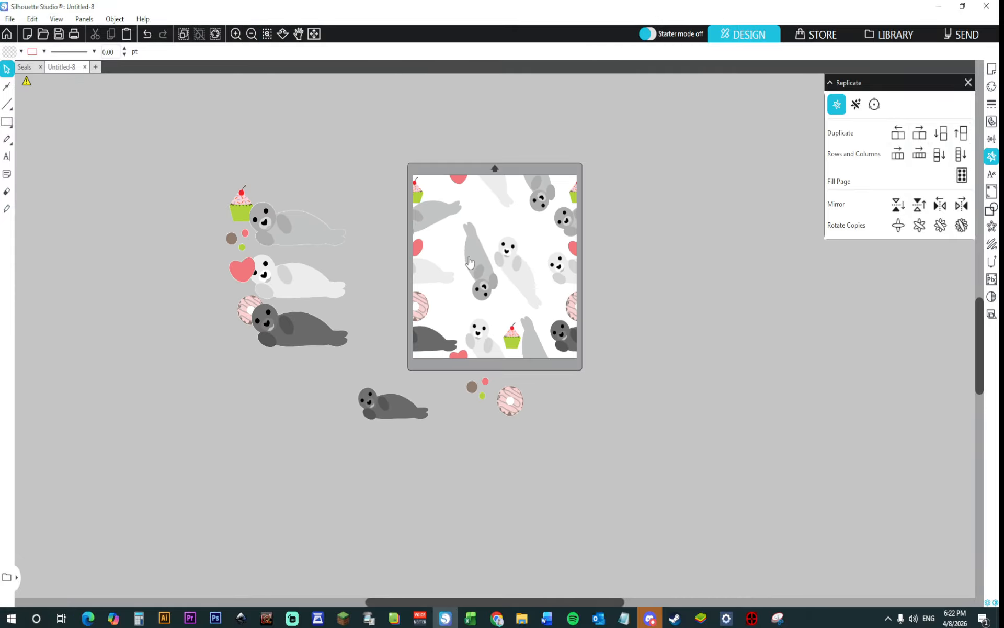
Step: Move the mid-grey seal into the page's lower-left gap and rotate it so its tail points up to the right
{"action": "left_click", "coordinate": [235, 34]}
{"action": "scroll", "coordinate": [432, 516], "scroll_direction": "up", "scroll_amount": 1}
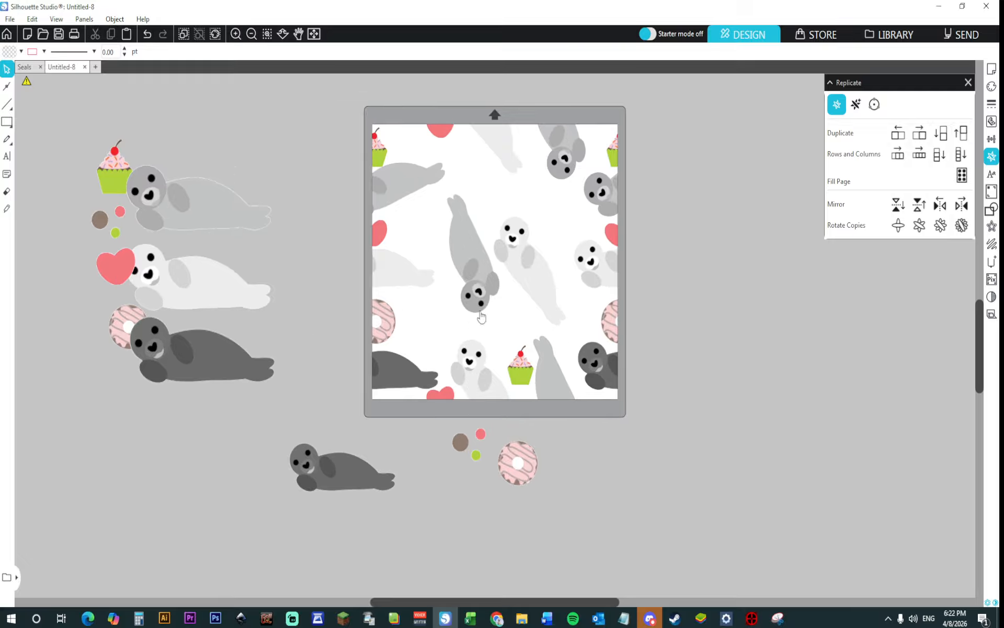
{"action": "left_click", "coordinate": [473, 288]}
{"action": "double_click", "coordinate": [476, 284]}
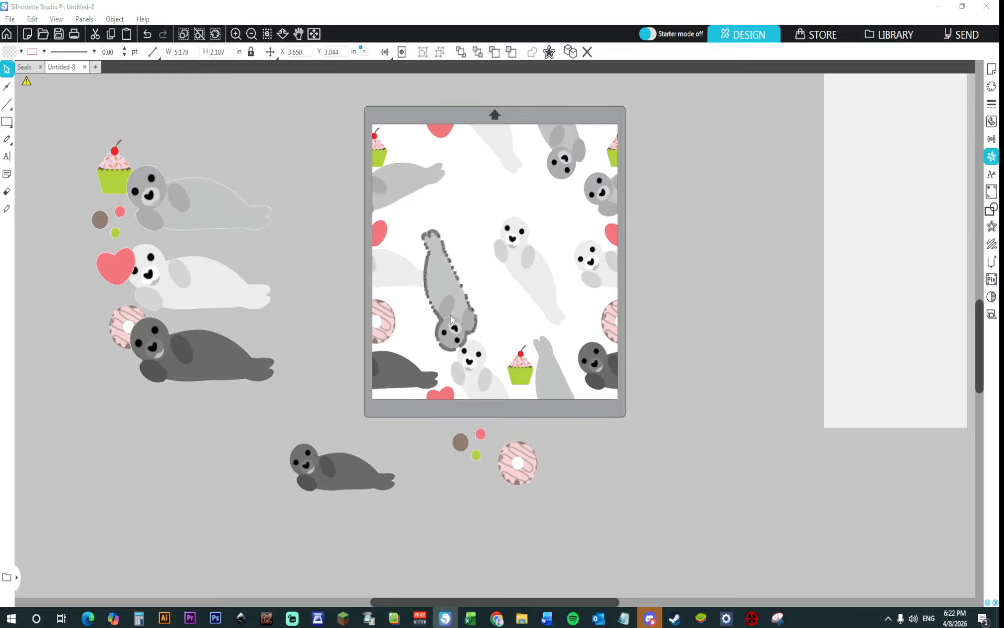
{"action": "left_click", "coordinate": [452, 297]}
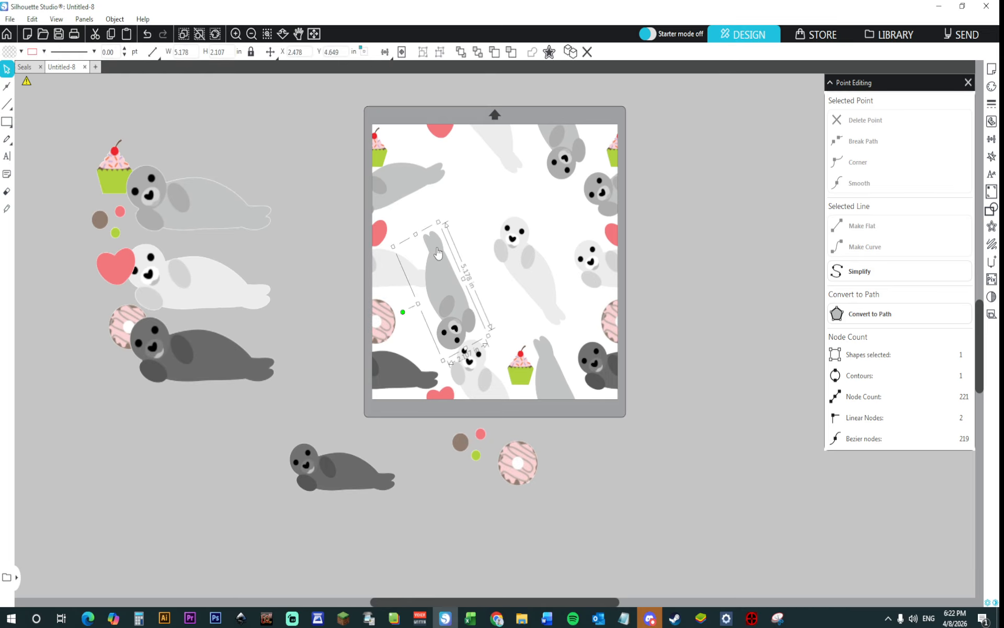
{"action": "left_click_drag", "start_coordinate": [403, 313], "coordinate": [459, 303]}
Step: Place the loose dark seal in the page's upper middle, and rotate the neighbouring white seal nearly upright toward the right edge
{"action": "left_click_drag", "start_coordinate": [548, 280], "coordinate": [425, 528]}
{"action": "left_click_drag", "start_coordinate": [351, 463], "coordinate": [471, 220]}
{"action": "left_click_drag", "start_coordinate": [434, 497], "coordinate": [544, 252]}
{"action": "left_click", "coordinate": [544, 252]}
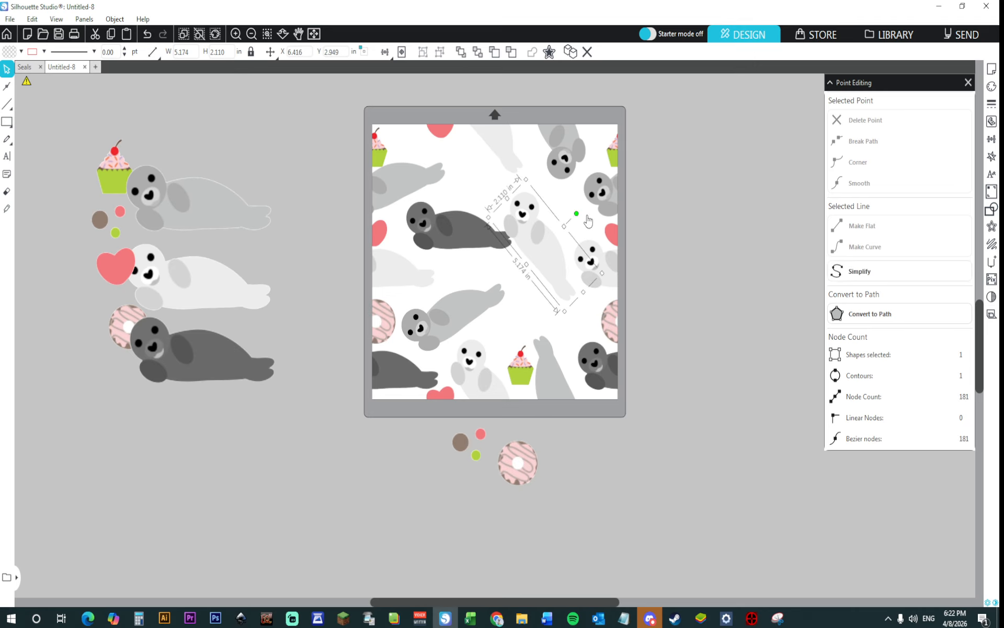
{"action": "left_click_drag", "start_coordinate": [578, 212], "coordinate": [553, 270]}
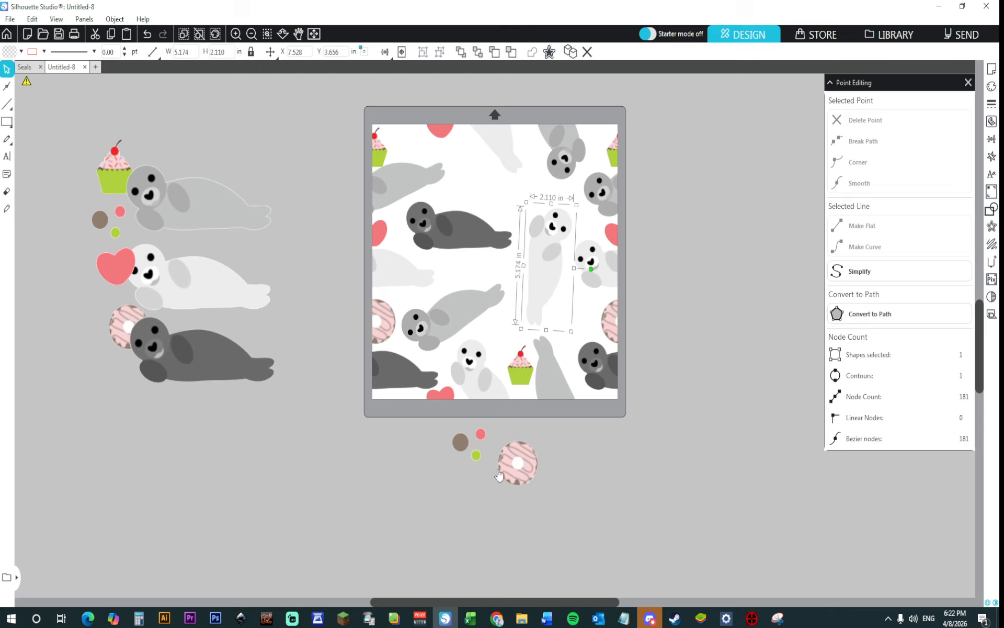
Step: Shrink the loose donut below the page and ungroup the 12 × 12 in pattern artwork
{"action": "left_click_drag", "start_coordinate": [498, 474], "coordinate": [517, 485]}
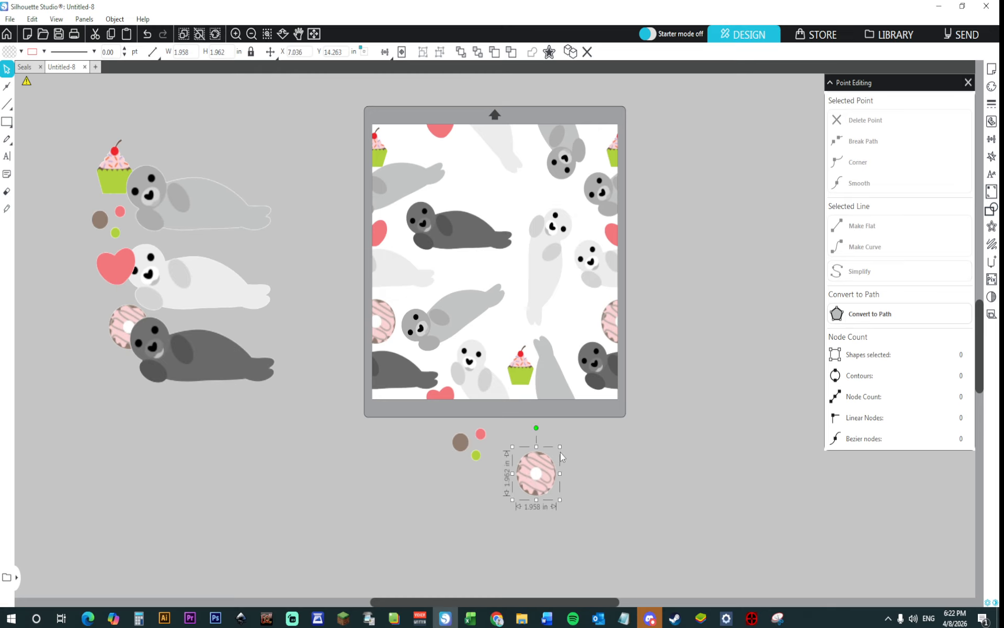
{"action": "left_click", "coordinate": [518, 366]}
{"action": "right_click", "coordinate": [517, 371]}
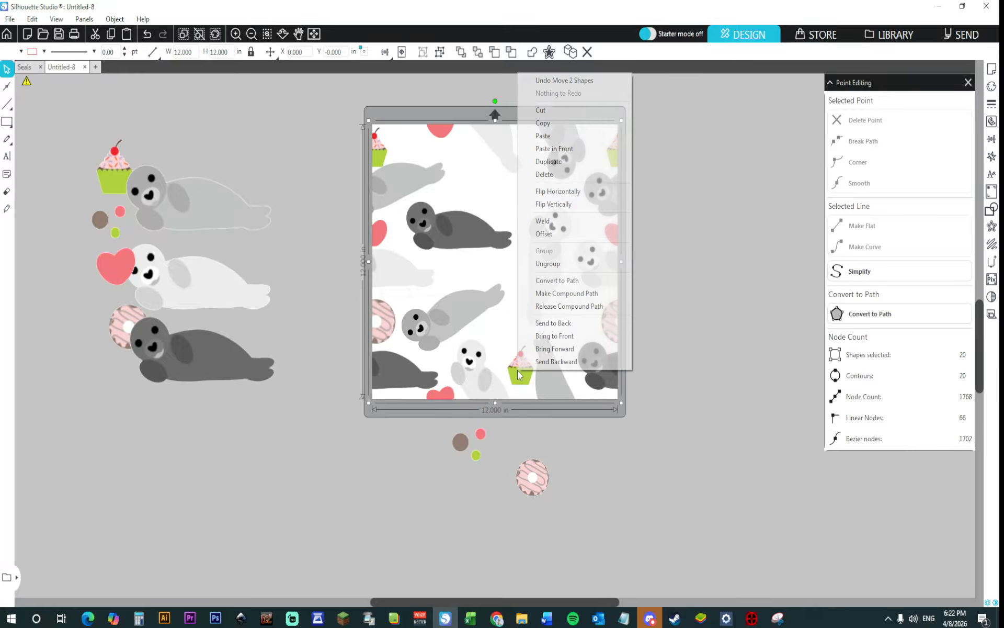
{"action": "left_click", "coordinate": [556, 268]}
{"action": "left_click", "coordinate": [556, 474]}
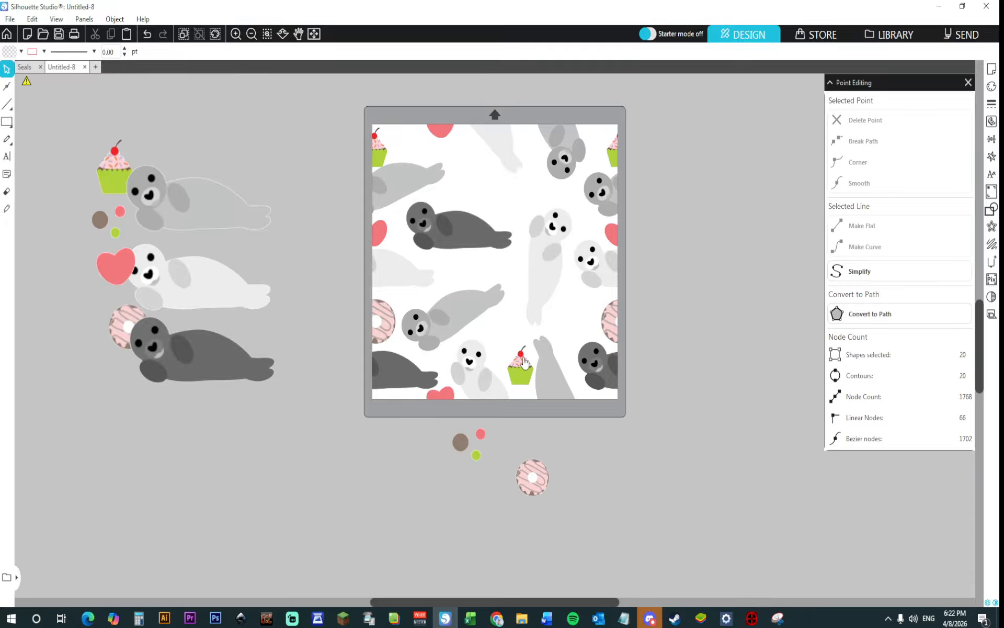
Step: Duplicate the bottom cupcake into the gap left of the right-edge donut and tilt the copy slightly clockwise
{"action": "left_click", "coordinate": [523, 366]}
{"action": "left_click_drag", "start_coordinate": [522, 369], "coordinate": [590, 321], "text": "alt"}
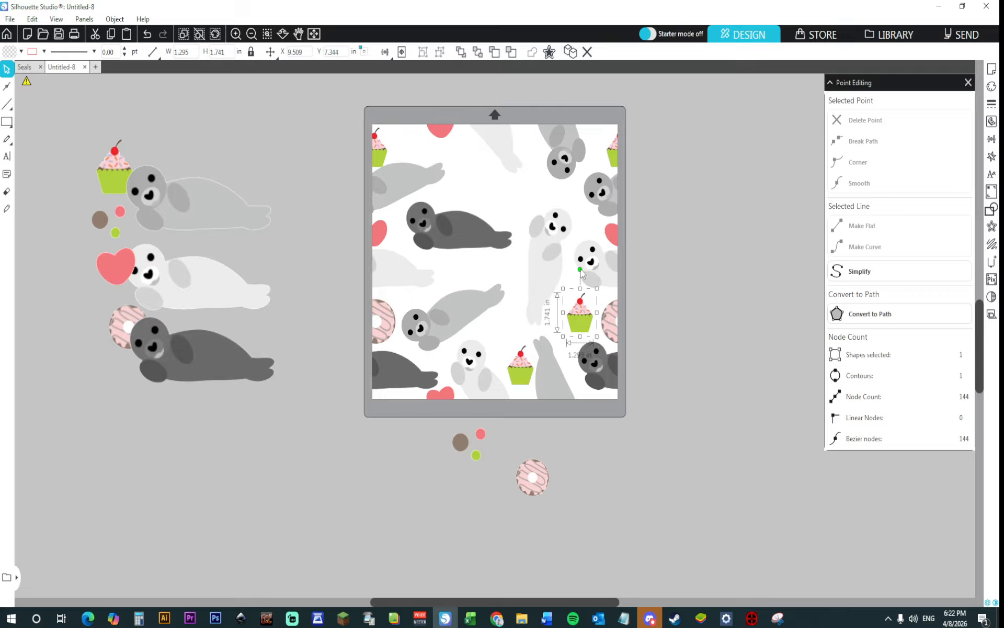
{"action": "left_click_drag", "start_coordinate": [581, 270], "coordinate": [592, 271]}
Step: Enlarge the tilted cupcake to about 1.55 × 2.09 in and place the small donut beside the top-left cupcake
{"action": "left_click_drag", "start_coordinate": [537, 481], "coordinate": [482, 181]}
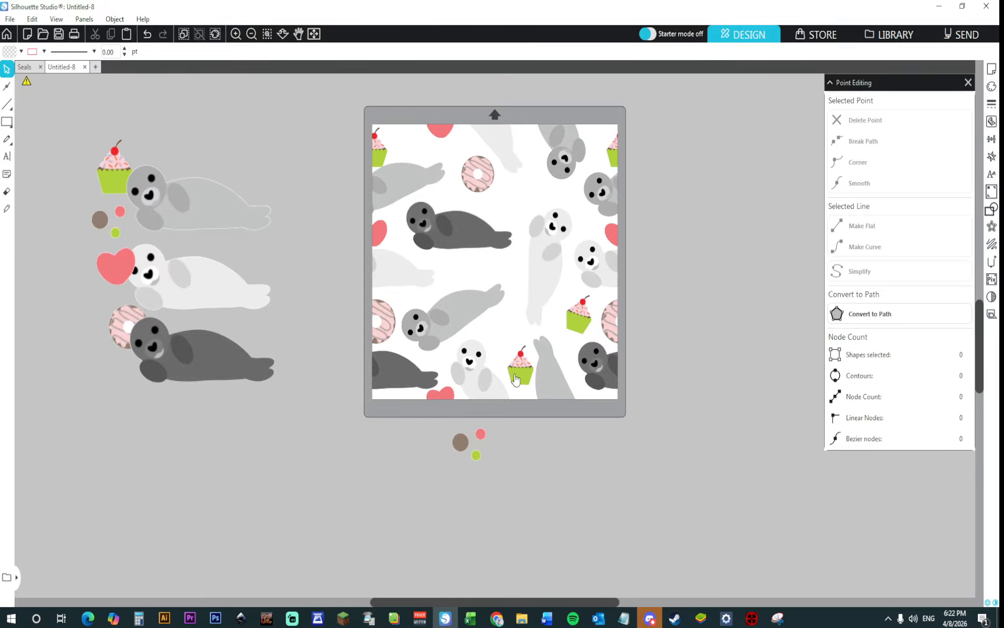
{"action": "left_click", "coordinate": [579, 323]}
{"action": "left_click_drag", "start_coordinate": [575, 321], "coordinate": [593, 350]}
{"action": "left_click", "coordinate": [581, 319]}
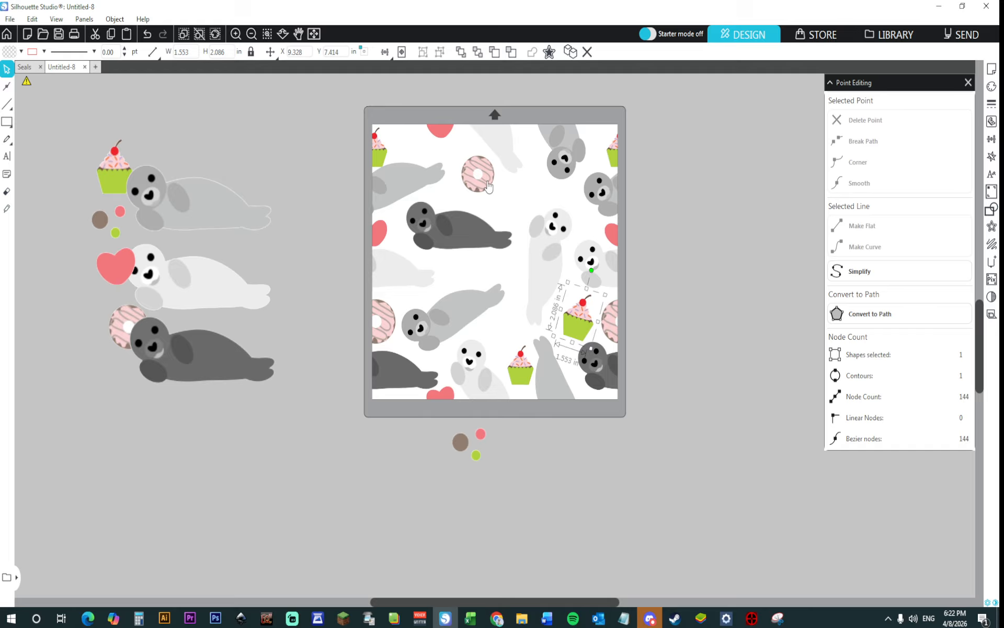
{"action": "left_click_drag", "start_coordinate": [479, 189], "coordinate": [400, 164]}
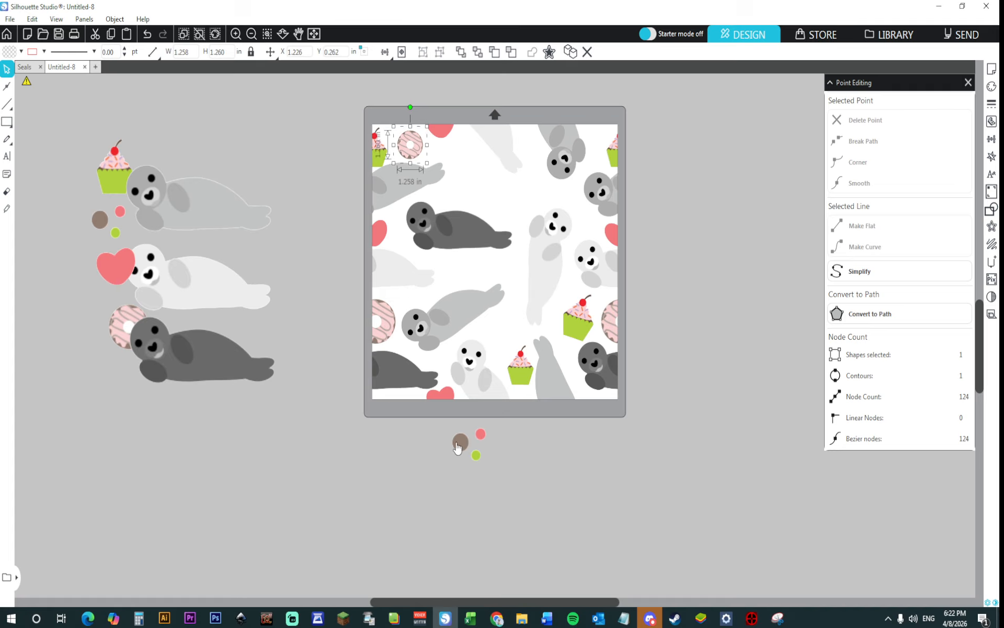
Step: Nudge the loose brown dot closer to its pink neighbour and place a copy of the three dots under the top heart
{"action": "left_click_drag", "start_coordinate": [458, 447], "coordinate": [496, 464]}
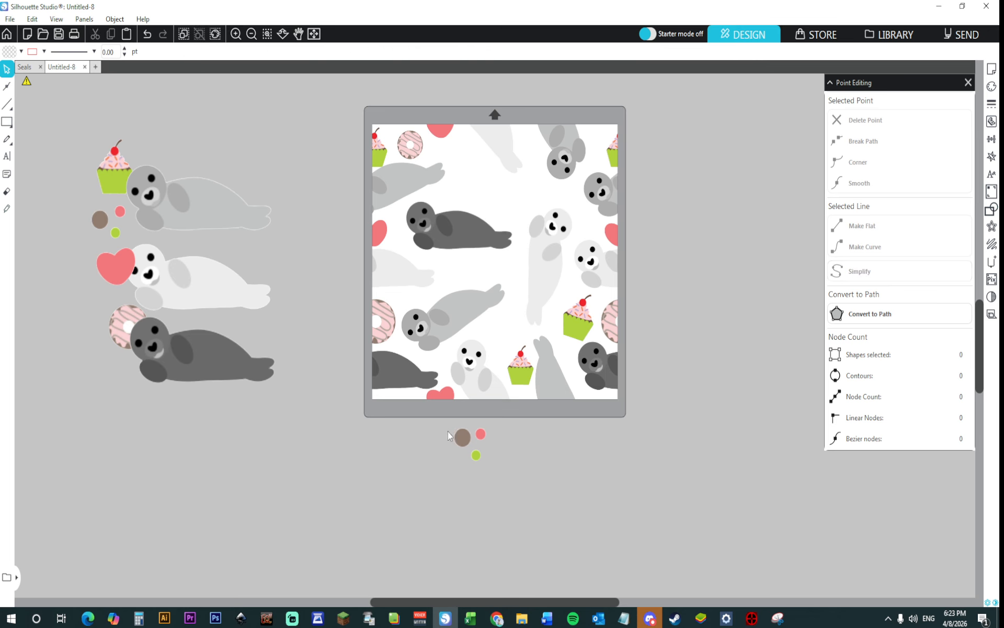
{"action": "left_click_drag", "start_coordinate": [448, 431], "coordinate": [489, 473]}
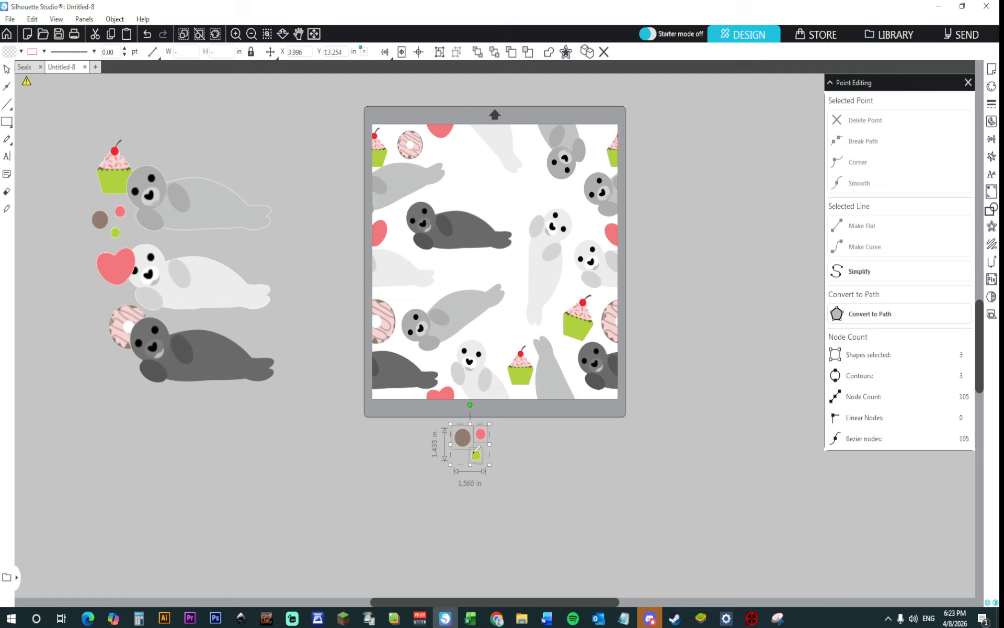
{"action": "key", "text": "ctrl+d"}
{"action": "left_click_drag", "start_coordinate": [486, 471], "coordinate": [448, 158]}
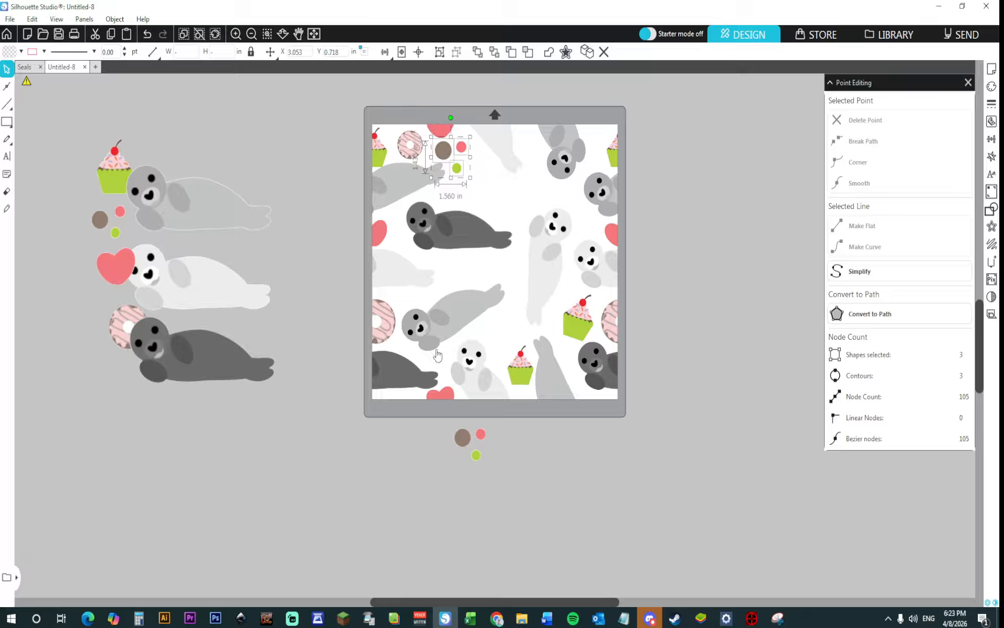
Step: Duplicate the three dots and arrange the copies between the top-edge white seal's tail and the upside-down grey seal
{"action": "left_click_drag", "start_coordinate": [438, 422], "coordinate": [525, 189]}
{"action": "key", "text": "ctrl+d"}
{"action": "left_click", "coordinate": [695, 212]}
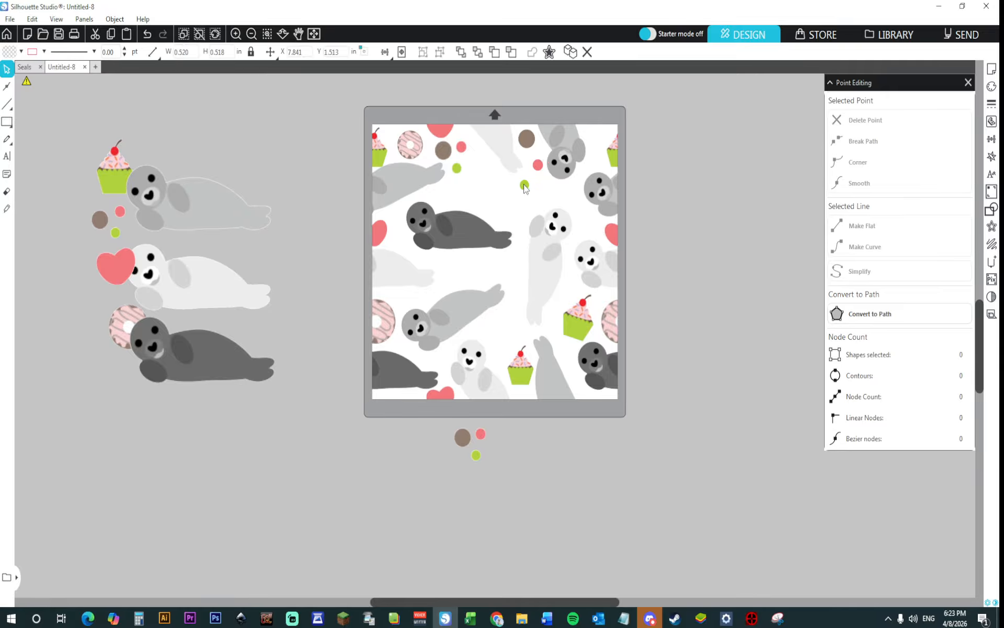
Step: Duplicate the three dots and scatter the copies in the top-right gap between the grey seals and the edge cupcake
{"action": "left_click", "coordinate": [463, 438]}
{"action": "key", "text": "ctrl+d"}
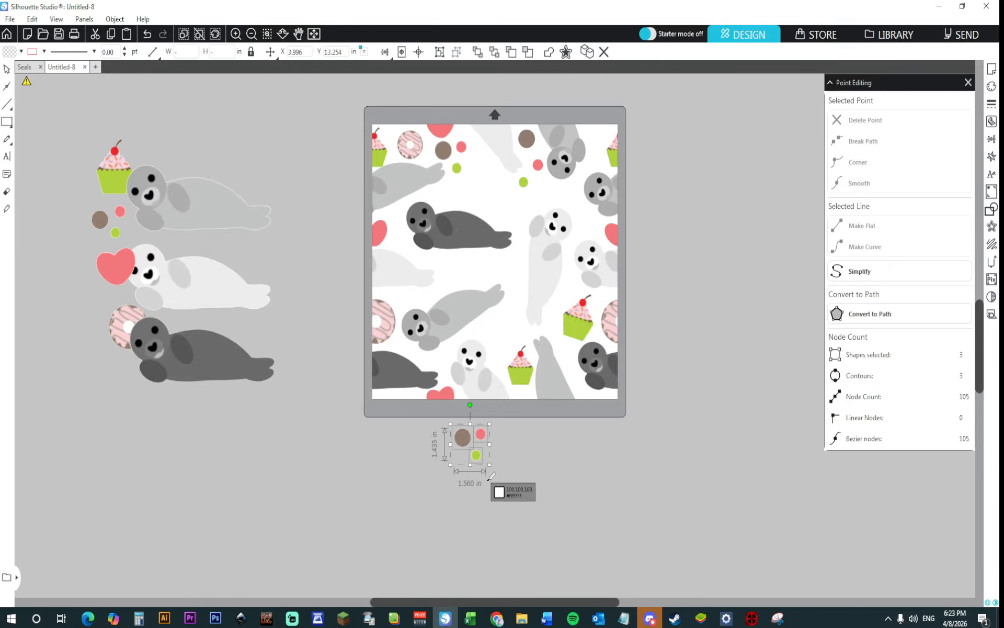
{"action": "left_click_drag", "start_coordinate": [515, 486], "coordinate": [594, 140]}
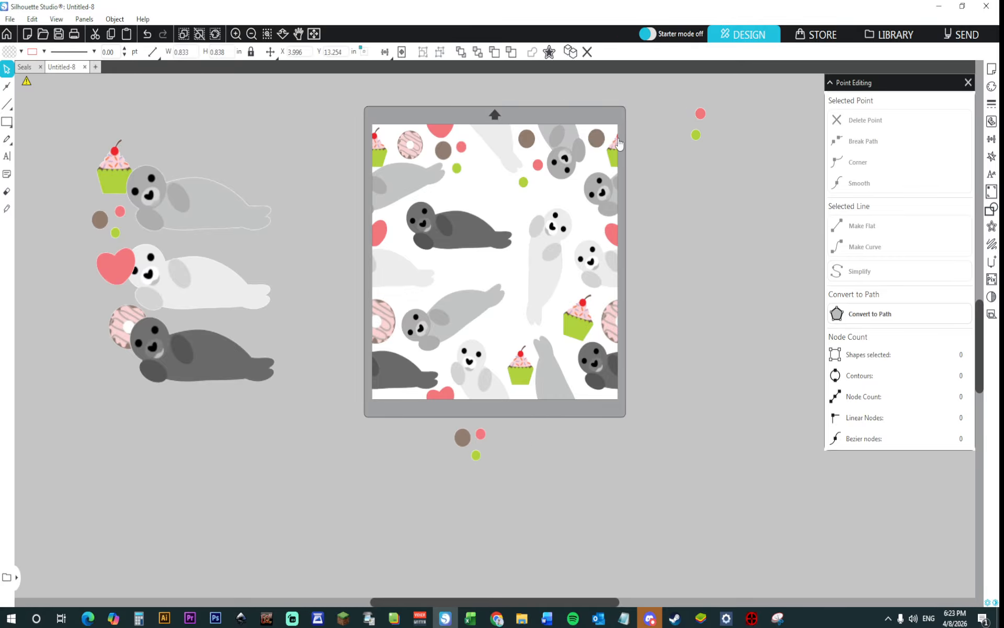
{"action": "left_click_drag", "start_coordinate": [698, 134], "coordinate": [586, 172]}
{"action": "left_click", "coordinate": [738, 116]}
{"action": "left_click_drag", "start_coordinate": [697, 120], "coordinate": [598, 166]}
Step: Duplicate the three dots and arrange the copies around the tilted cupcake
{"action": "left_click_drag", "start_coordinate": [447, 421], "coordinate": [570, 291]}
{"action": "key", "text": "ctrl+d"}
{"action": "left_click", "coordinate": [663, 365]}
{"action": "left_click", "coordinate": [668, 364]}
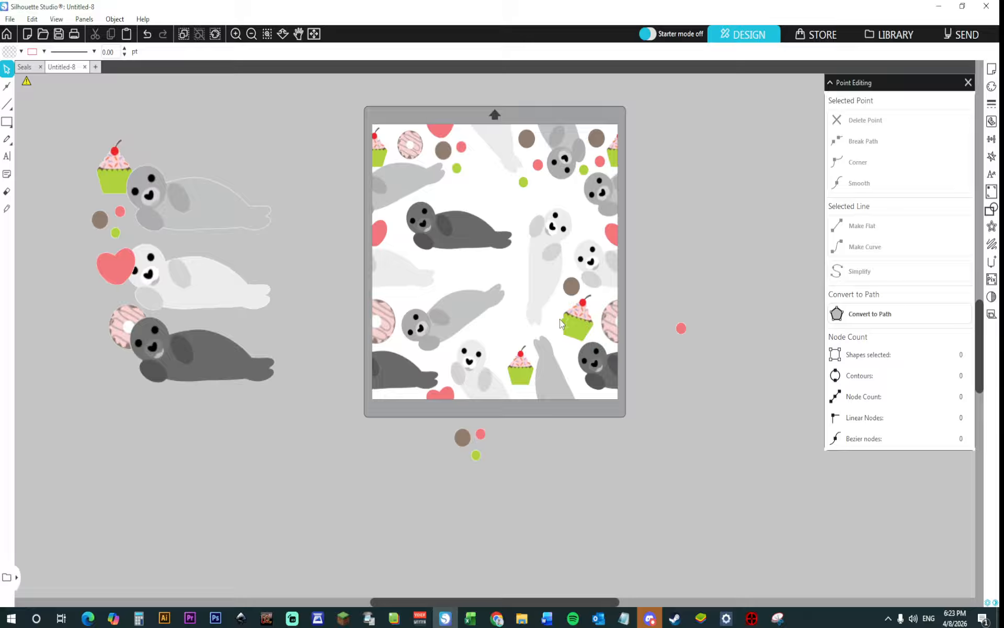
{"action": "left_click_drag", "start_coordinate": [681, 328], "coordinate": [599, 301]}
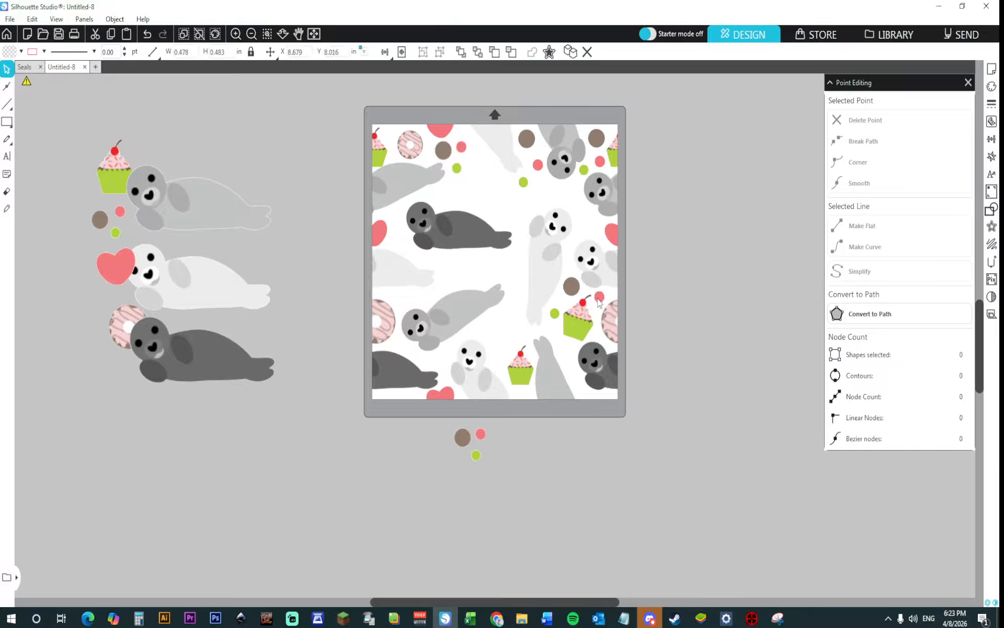
Step: Duplicate the three dots and arrange the copies along the left side of the lower-right dark seal
{"action": "left_click_drag", "start_coordinate": [448, 425], "coordinate": [579, 371]}
{"action": "key", "text": "ctrl+d"}
{"action": "left_click", "coordinate": [560, 465]}
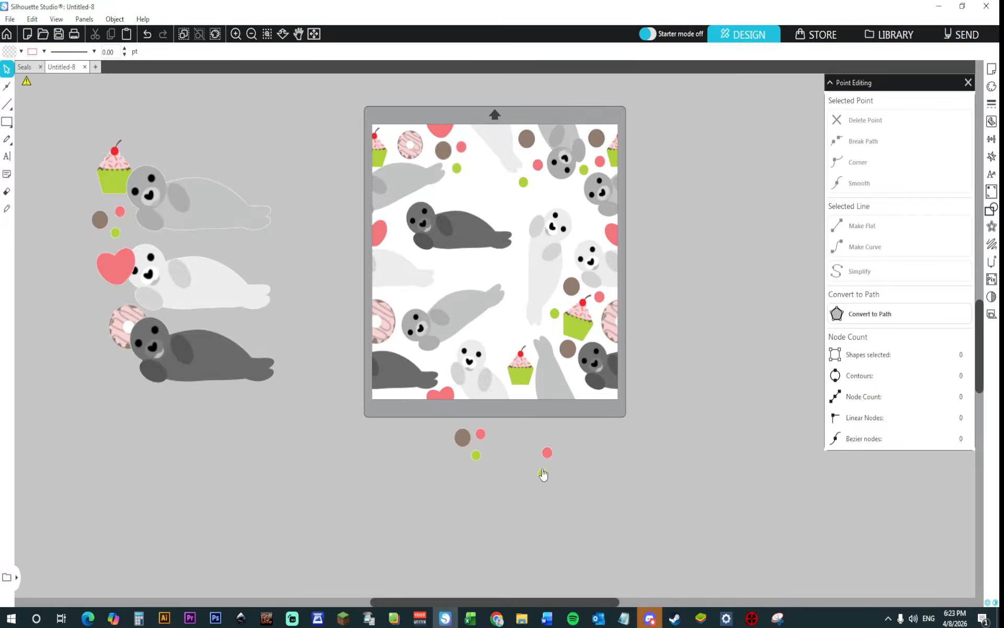
{"action": "left_click_drag", "start_coordinate": [547, 454], "coordinate": [573, 372]}
{"action": "left_click_drag", "start_coordinate": [542, 483], "coordinate": [604, 411]}
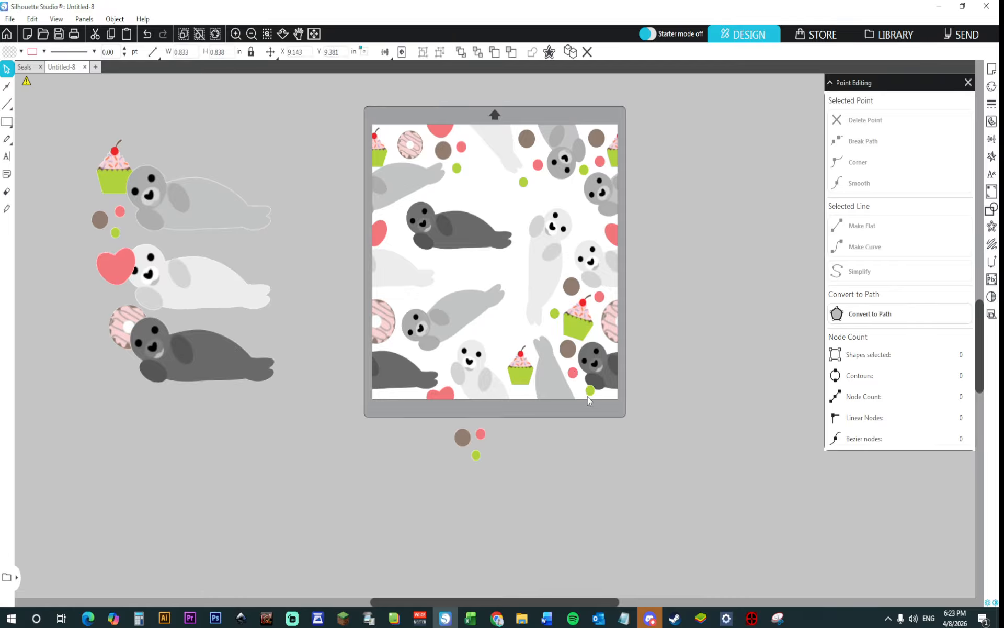
{"action": "left_click", "coordinate": [594, 403]}
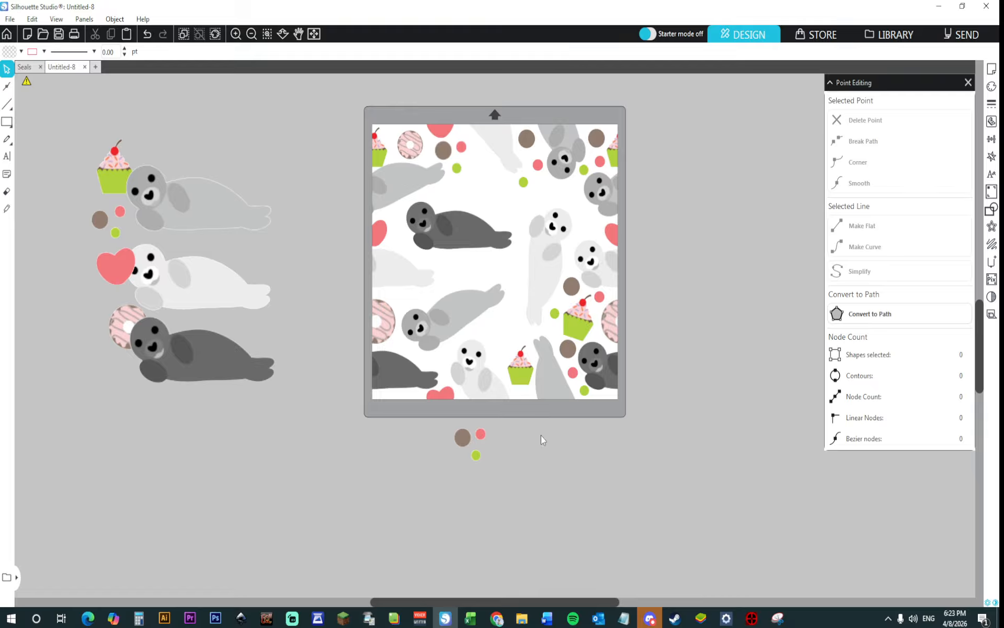
Step: Duplicate the three dots and arrange the copies around the bottom cupcake, beside the white seal's head
{"action": "left_click", "coordinate": [473, 454], "text": "shift"}
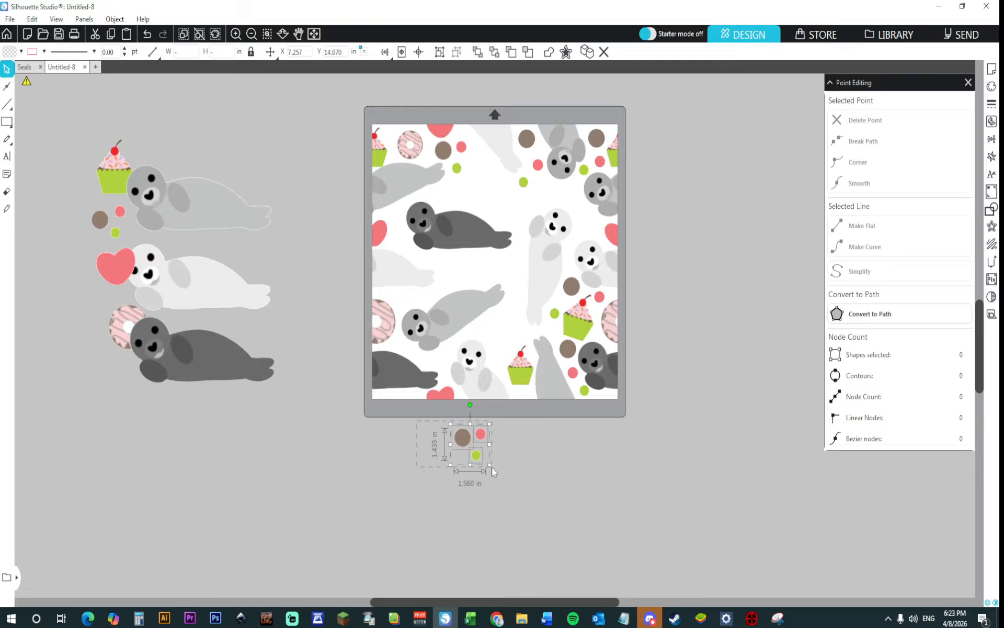
{"action": "key", "text": "ctrl+d"}
{"action": "left_click_drag", "start_coordinate": [488, 453], "coordinate": [508, 339]}
{"action": "left_click", "coordinate": [519, 456]}
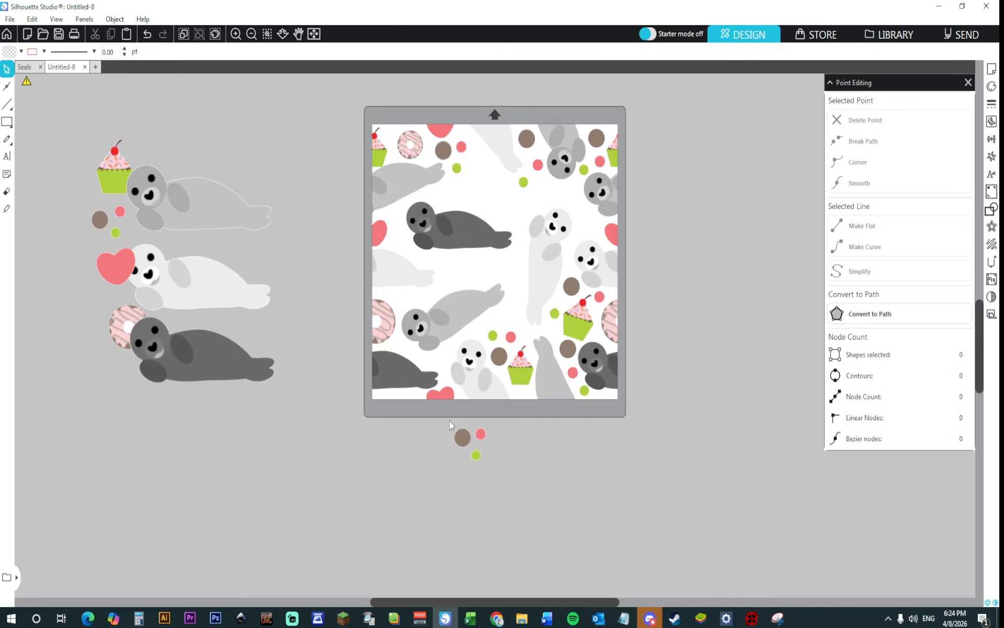
Step: Place one copy of the three dots below the central dark seal and another above it
{"action": "left_click_drag", "start_coordinate": [450, 420], "coordinate": [458, 263]}
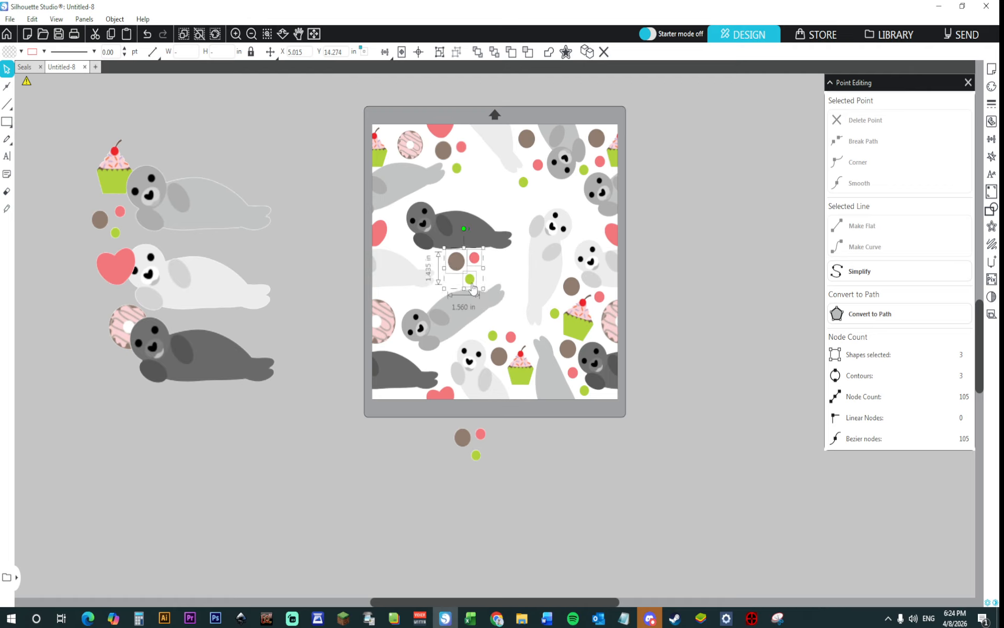
{"action": "left_click", "coordinate": [511, 485]}
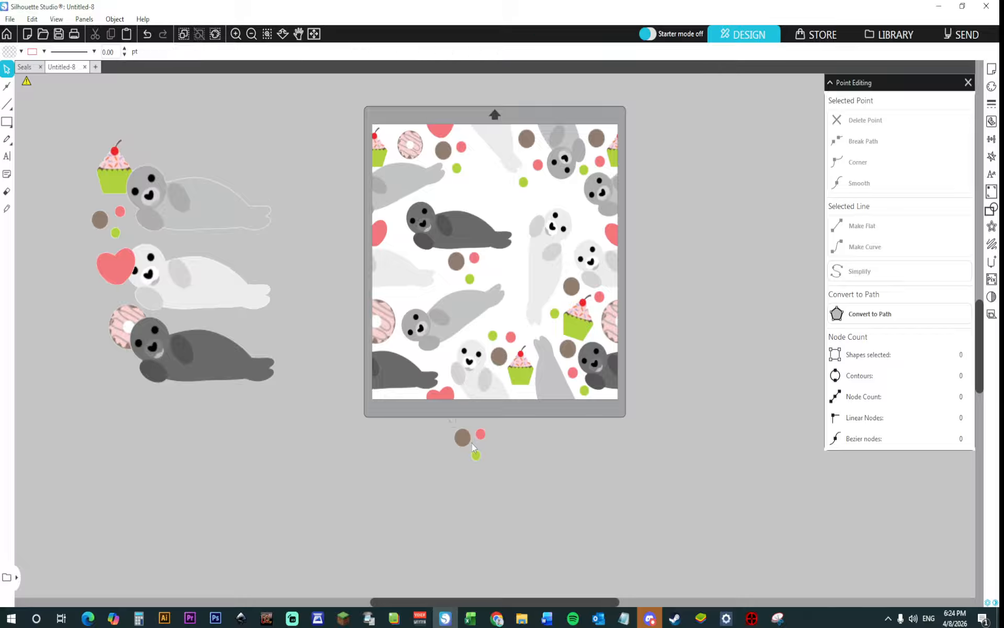
{"action": "left_click_drag", "start_coordinate": [472, 443], "coordinate": [470, 164]}
{"action": "key", "text": "ctrl+c"}
{"action": "key", "text": "ctrl+v"}
Step: Place another copy of the three dots in the central gap left of the upright white seal
{"action": "left_click_drag", "start_coordinate": [430, 404], "coordinate": [486, 486]}
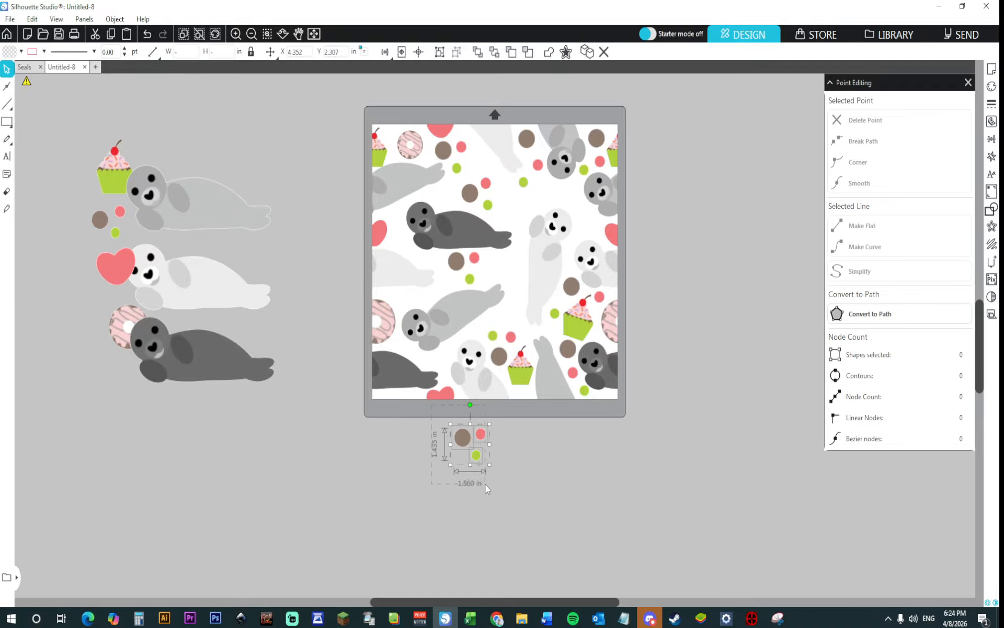
{"action": "key", "text": "i"}
{"action": "left_click_drag", "start_coordinate": [466, 447], "coordinate": [504, 272]}
{"action": "left_click", "coordinate": [497, 473]}
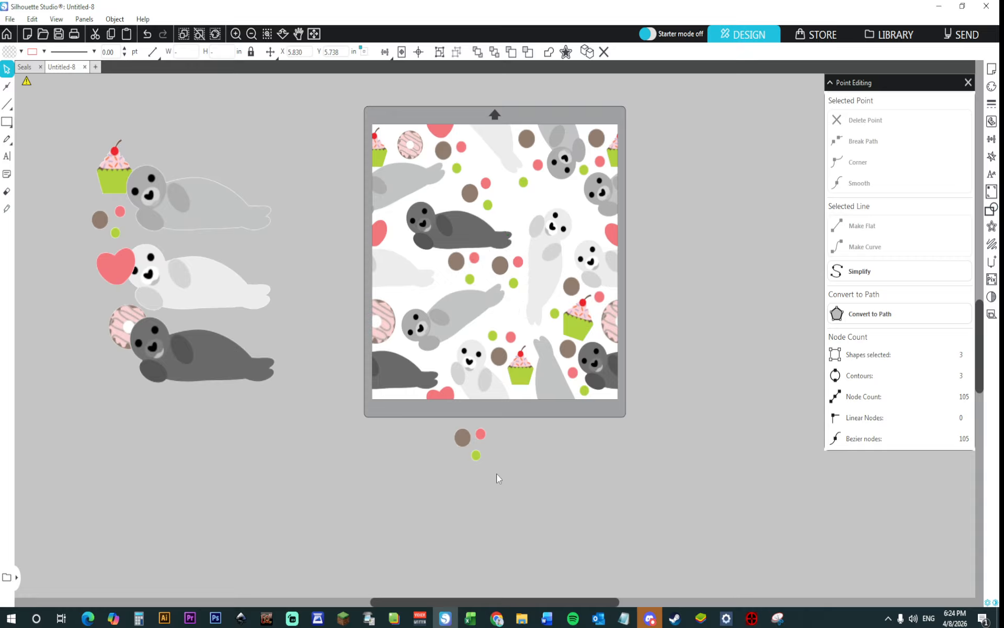
Step: Move the original three dots under the page's lower-left corner and bring them to the front
{"action": "left_click", "coordinate": [464, 446]}
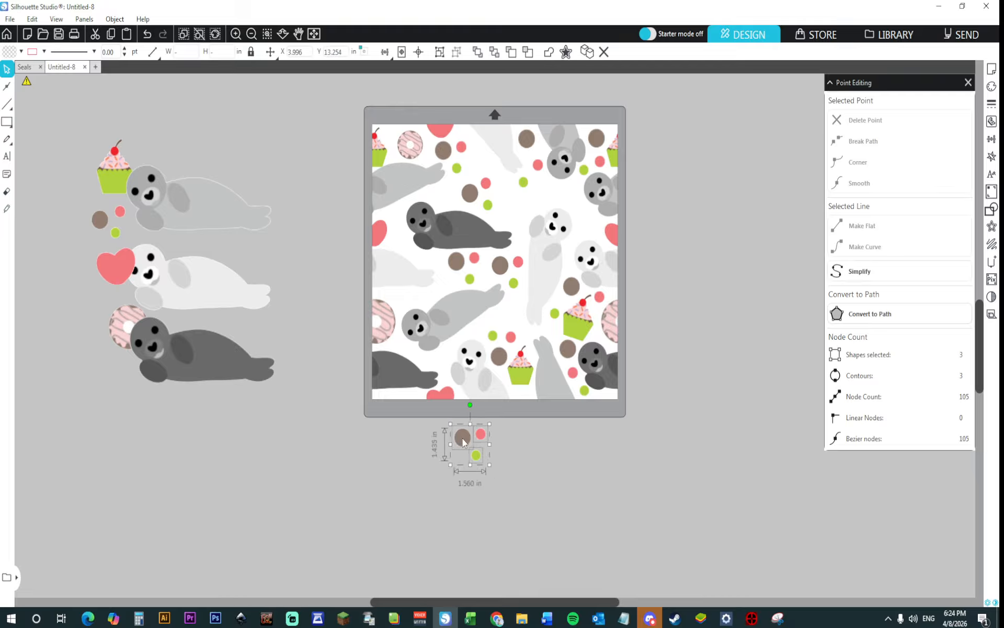
{"action": "left_click_drag", "start_coordinate": [462, 438], "coordinate": [388, 401]}
{"action": "left_click", "coordinate": [436, 459]}
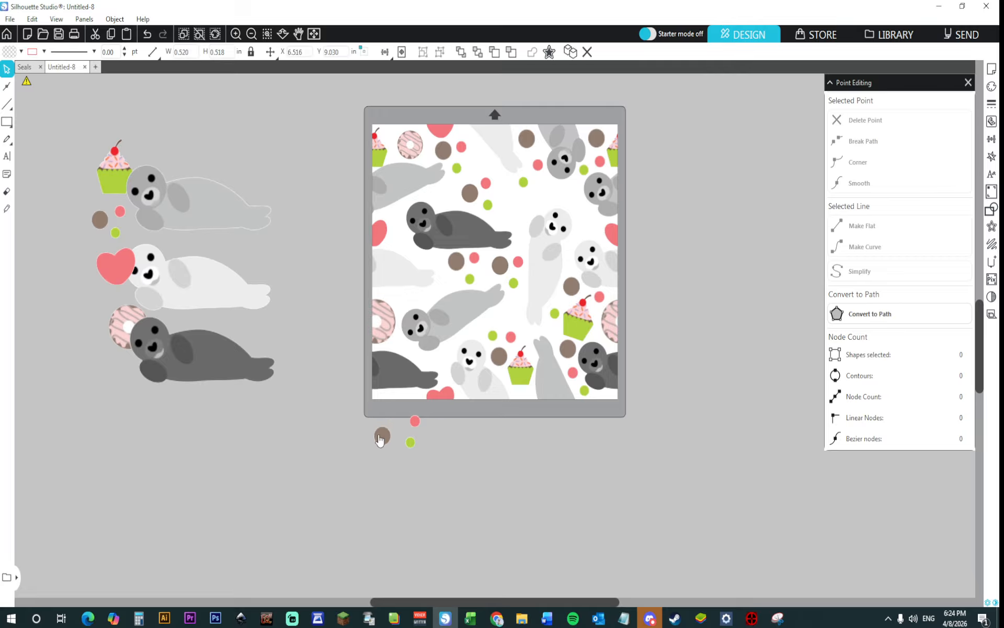
{"action": "left_click", "coordinate": [381, 439]}
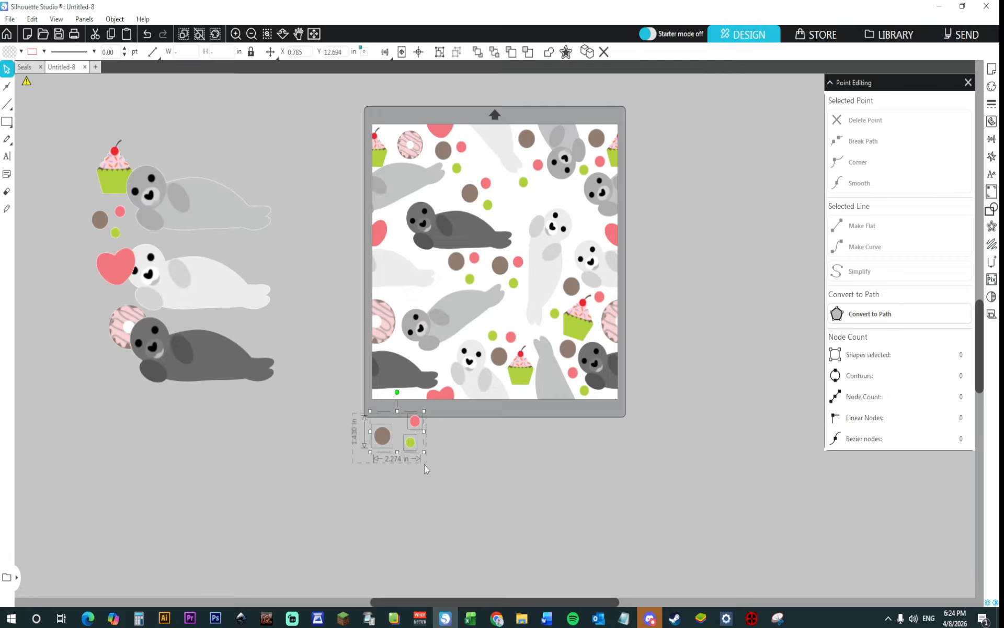
{"action": "right_click", "coordinate": [381, 441]}
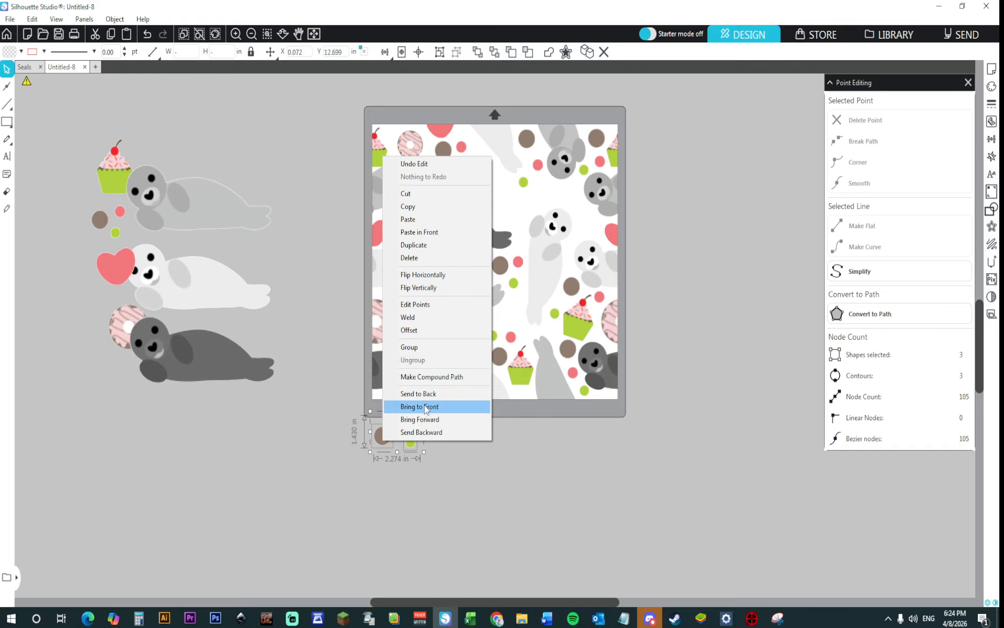
{"action": "left_click", "coordinate": [427, 407]}
Step: Arrange the original brown, pink and green dots on the page around the left-edge donut and the adjacent grey seal
{"action": "left_click", "coordinate": [367, 426]}
{"action": "left_click_drag", "start_coordinate": [382, 435], "coordinate": [398, 299]}
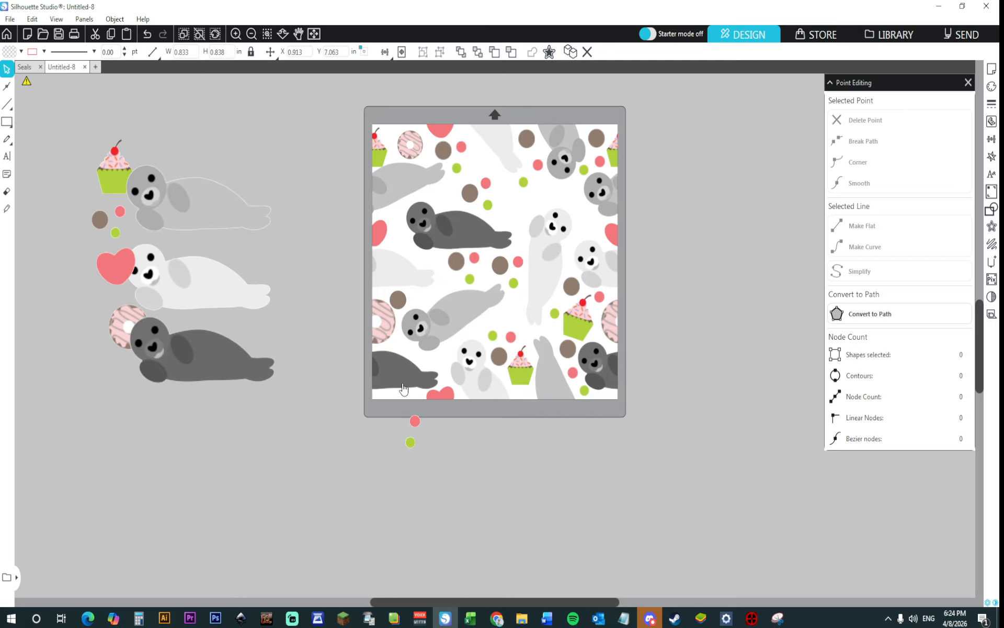
{"action": "left_click_drag", "start_coordinate": [415, 422], "coordinate": [426, 300]}
{"action": "left_click_drag", "start_coordinate": [410, 442], "coordinate": [401, 348]}
{"action": "left_click", "coordinate": [422, 409]}
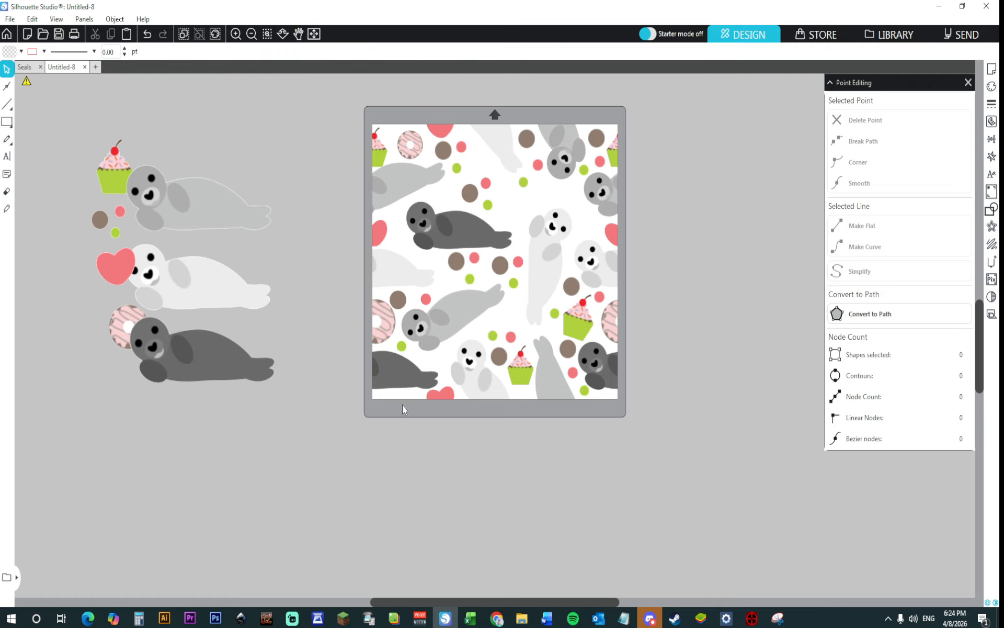
Step: Duplicate the brown, pink and green dots beneath the central dark seal and move the copies below the page
{"action": "left_click", "coordinate": [457, 267]}
{"action": "left_click", "coordinate": [475, 258], "text": "shift"}
{"action": "left_click", "coordinate": [470, 282], "text": "shift"}
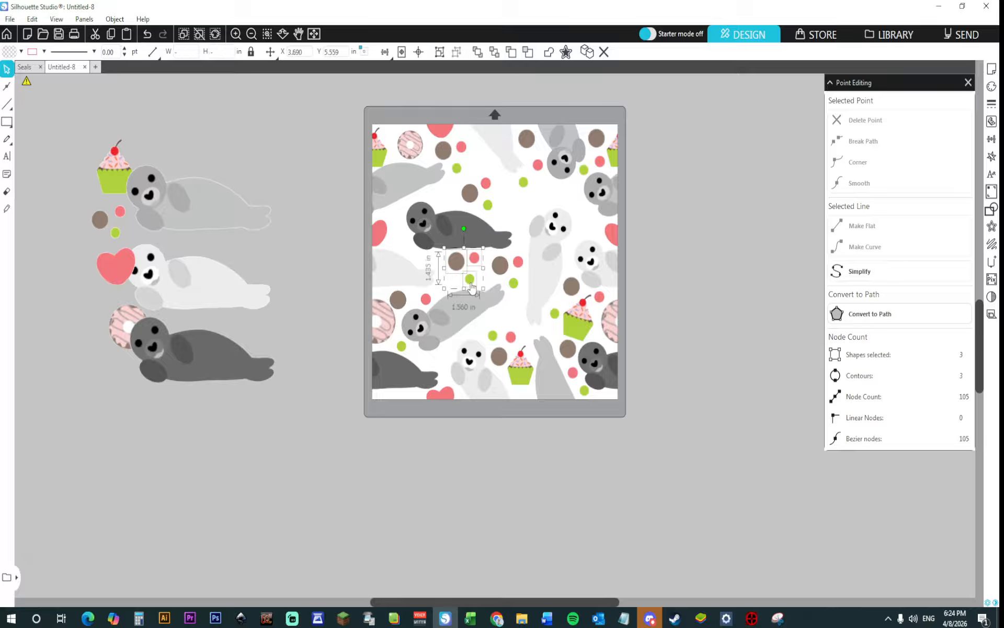
{"action": "key", "text": "ctrl+d"}
{"action": "left_click_drag", "start_coordinate": [481, 289], "coordinate": [424, 456]}
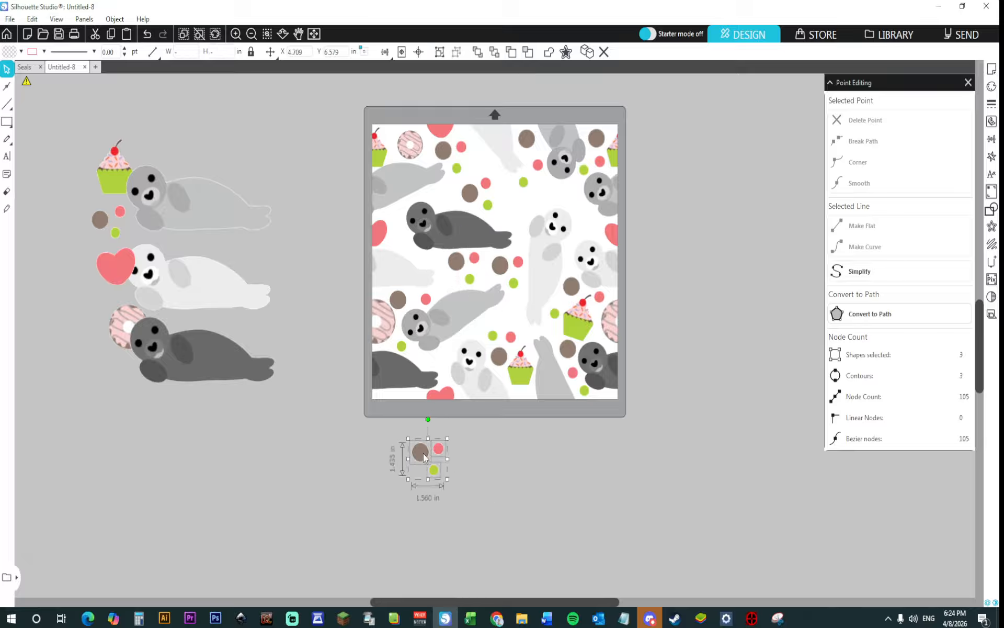
{"action": "left_click", "coordinate": [532, 466]}
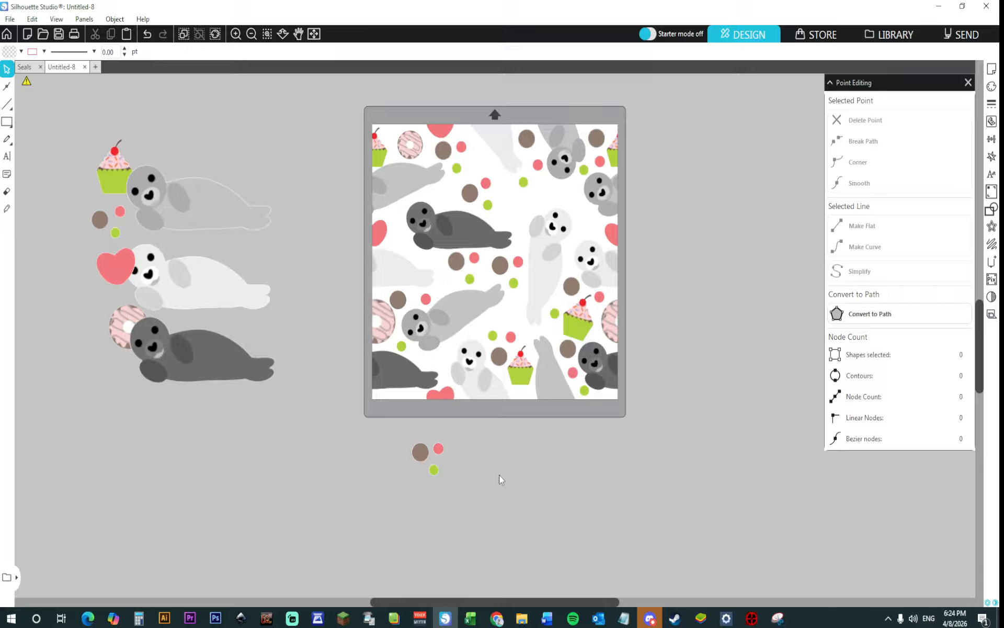
Step: Place the copied brown dot beside the left-edge heart, with the pink and green dots below the dark seal's head
{"action": "left_click_drag", "start_coordinate": [414, 457], "coordinate": [403, 246]}
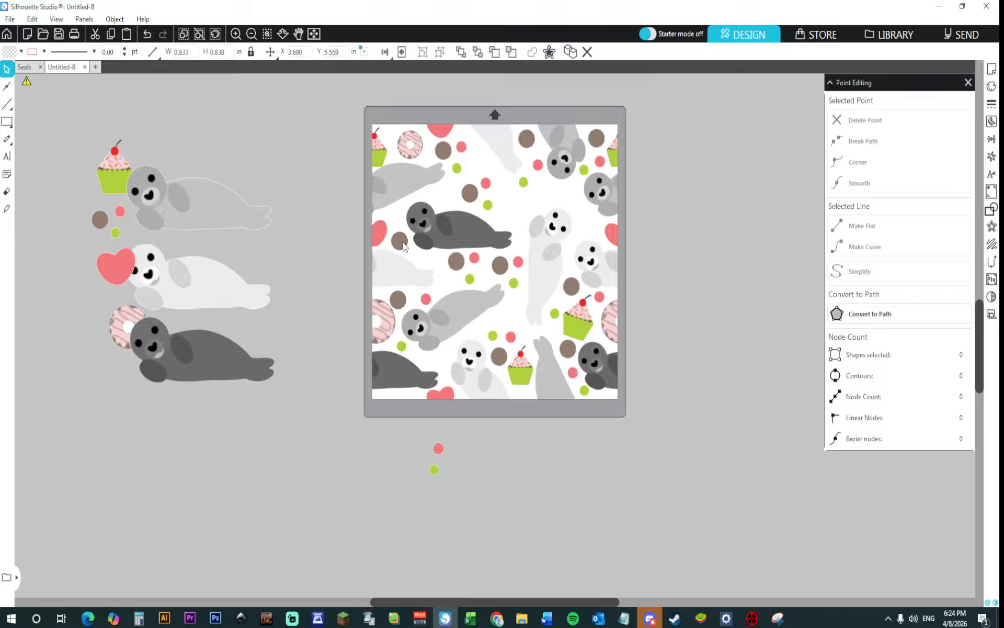
{"action": "left_click_drag", "start_coordinate": [440, 448], "coordinate": [419, 266]}
{"action": "left_click_drag", "start_coordinate": [434, 470], "coordinate": [432, 264]}
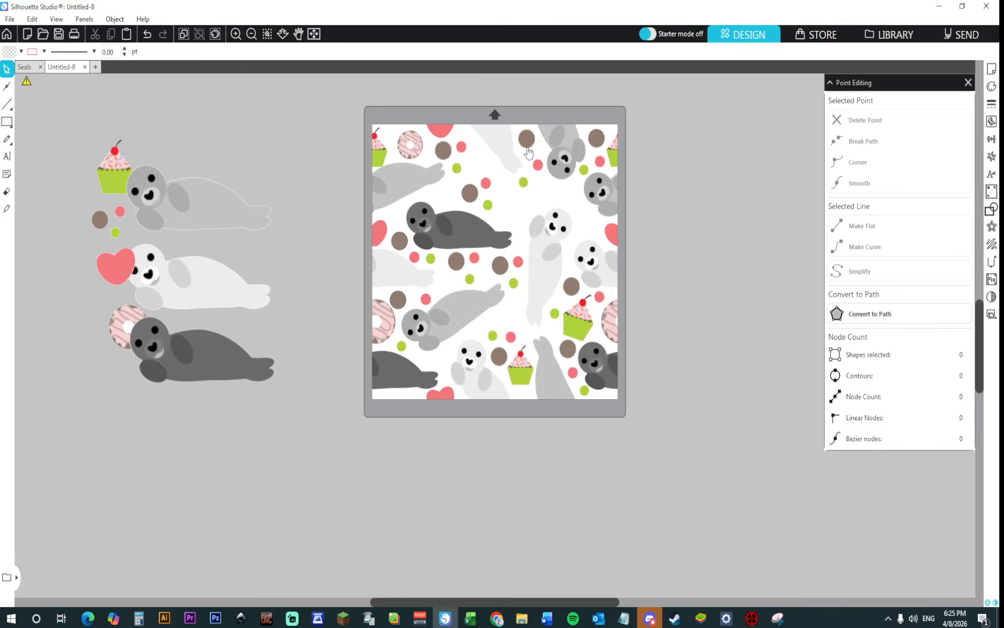
Step: Place a copy of the bottom cupcake in the gap above the central dark seal's tail and tilt it slightly counter-clockwise
{"action": "left_click", "coordinate": [528, 371]}
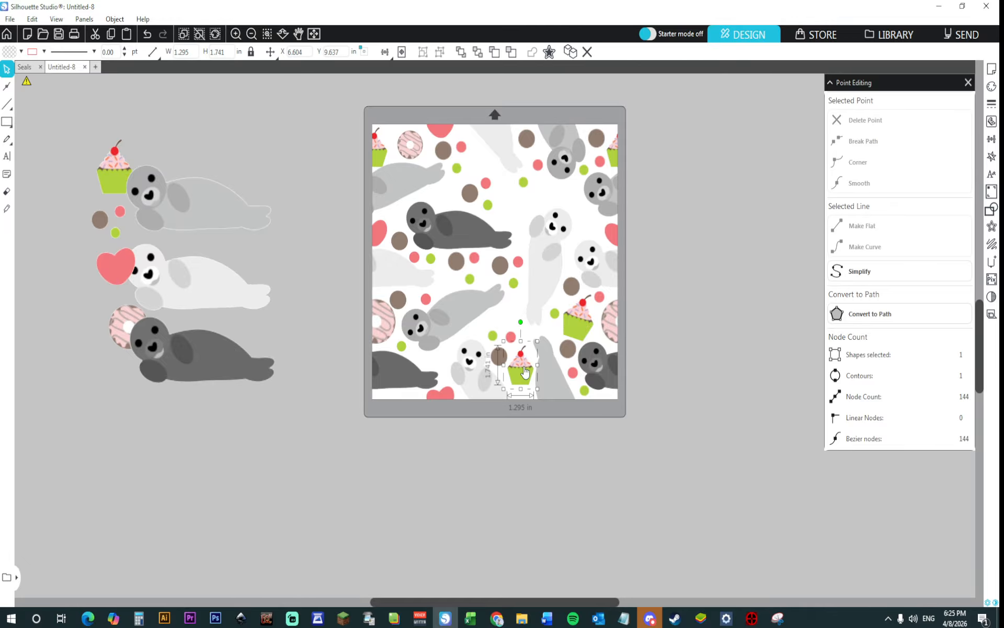
{"action": "left_click_drag", "start_coordinate": [528, 375], "coordinate": [518, 216]}
{"action": "left_click_drag", "start_coordinate": [513, 167], "coordinate": [503, 166]}
Step: Copy the small donut near the page's upper-left corner into the gap between the upright white seal and the right-edge heart
{"action": "left_click", "coordinate": [418, 147]}
{"action": "key", "text": "ctrl+c"}
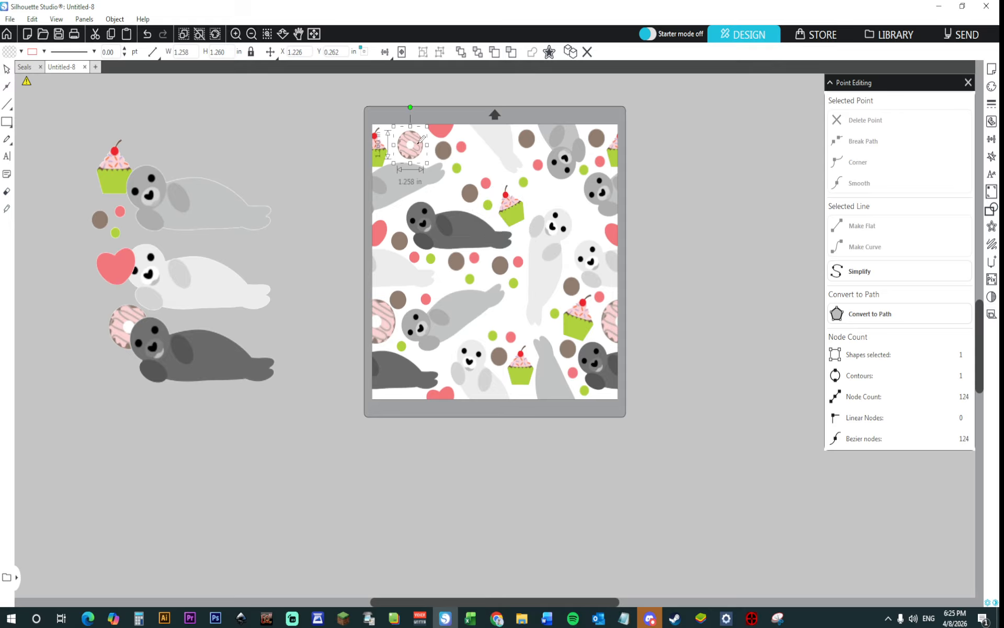
{"action": "key", "text": "ctrl+v"}
{"action": "left_click_drag", "start_coordinate": [437, 179], "coordinate": [603, 240]}
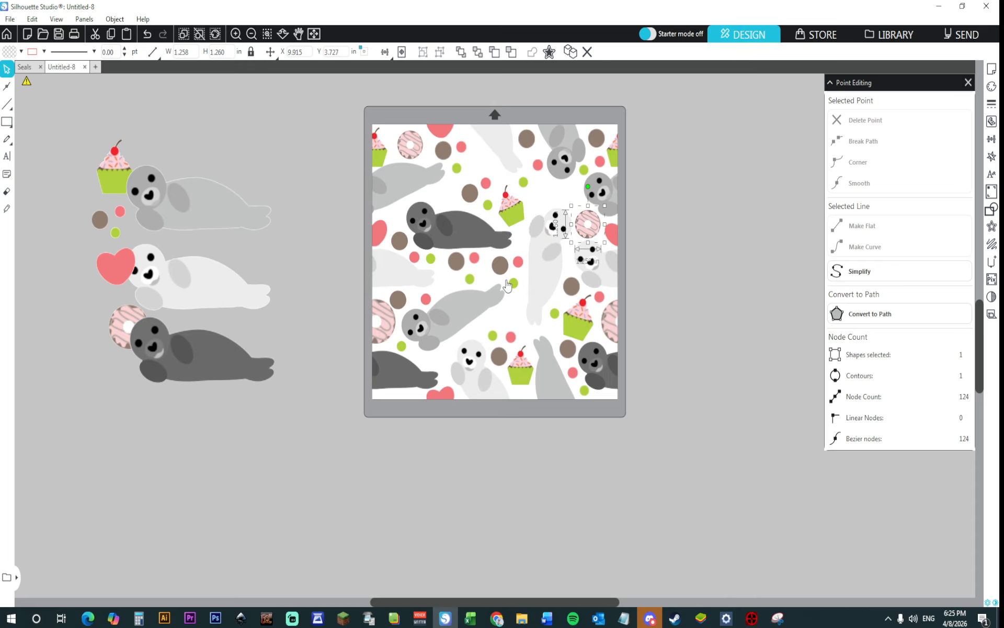
Step: Copy the three dots beside the upright white seal and arrange the copies in the gap above the bottom cupcake
{"action": "left_click", "coordinate": [506, 271]}
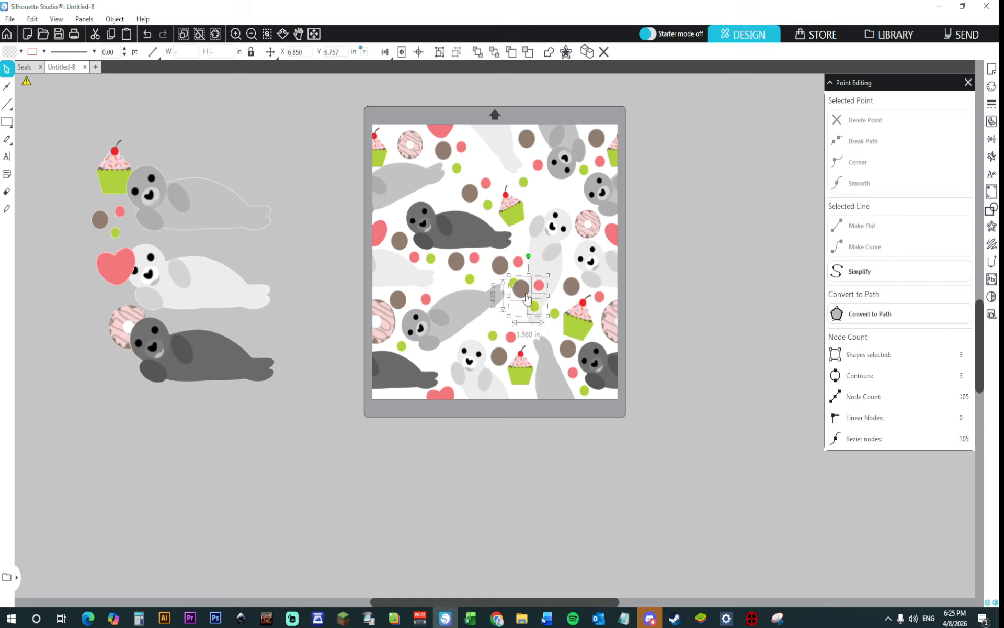
{"action": "left_click_drag", "start_coordinate": [519, 278], "coordinate": [517, 316]}
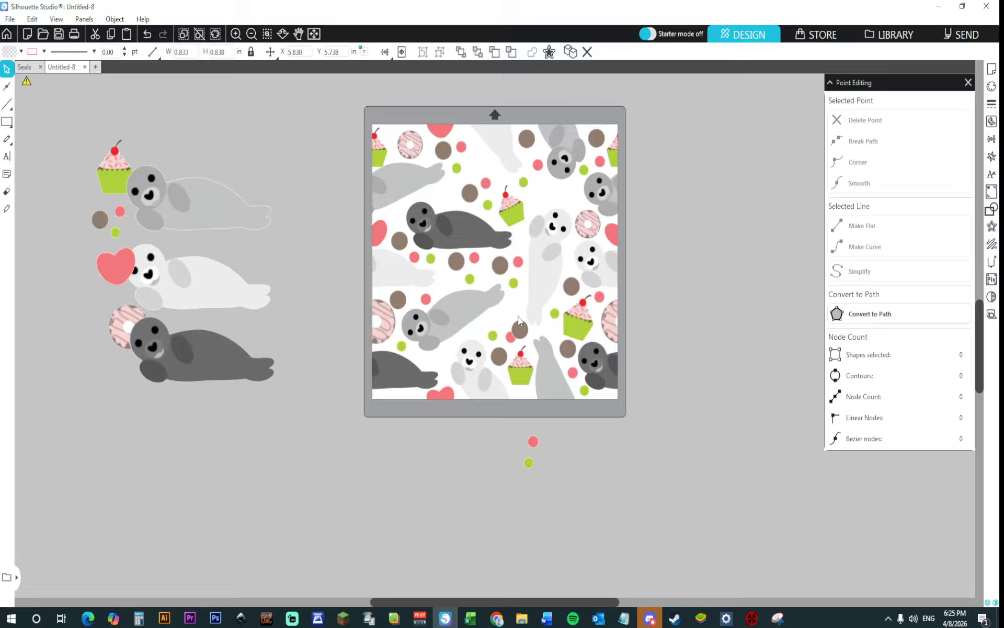
{"action": "left_click", "coordinate": [519, 442]}
{"action": "left_click_drag", "start_coordinate": [533, 446], "coordinate": [527, 335]}
{"action": "left_click", "coordinate": [532, 477]}
Step: Copy the three dots above the bottom cupcake and spread them between the lower-left dark seal and the bottom white seal's head
{"action": "left_click", "coordinate": [497, 314]}
{"action": "left_click", "coordinate": [527, 333], "text": "shift"}
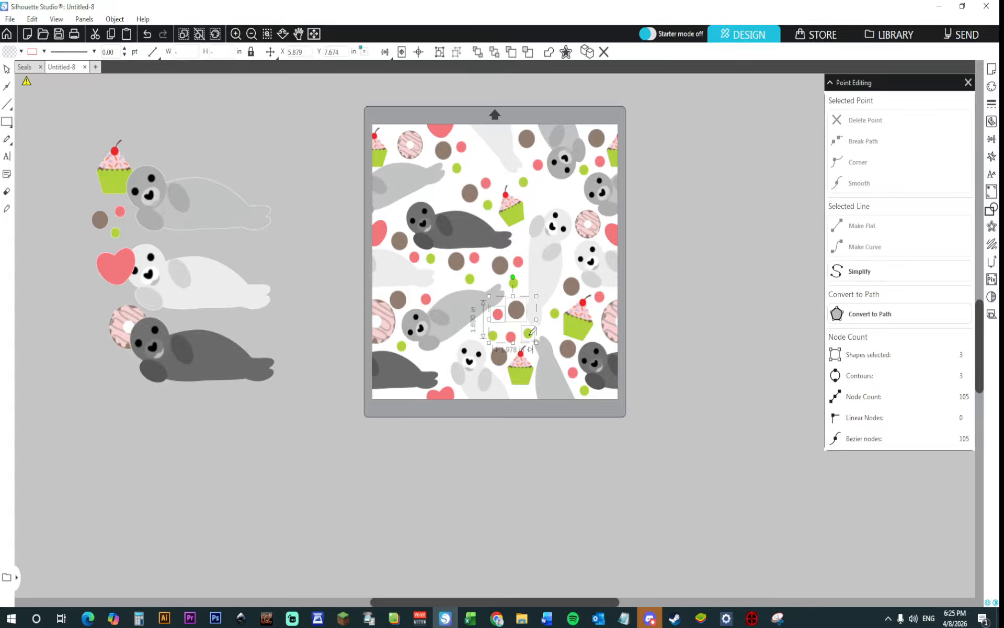
{"action": "left_click", "coordinate": [520, 314], "text": "shift"}
{"action": "left_click_drag", "start_coordinate": [520, 314], "coordinate": [444, 362]}
{"action": "left_click", "coordinate": [469, 448]}
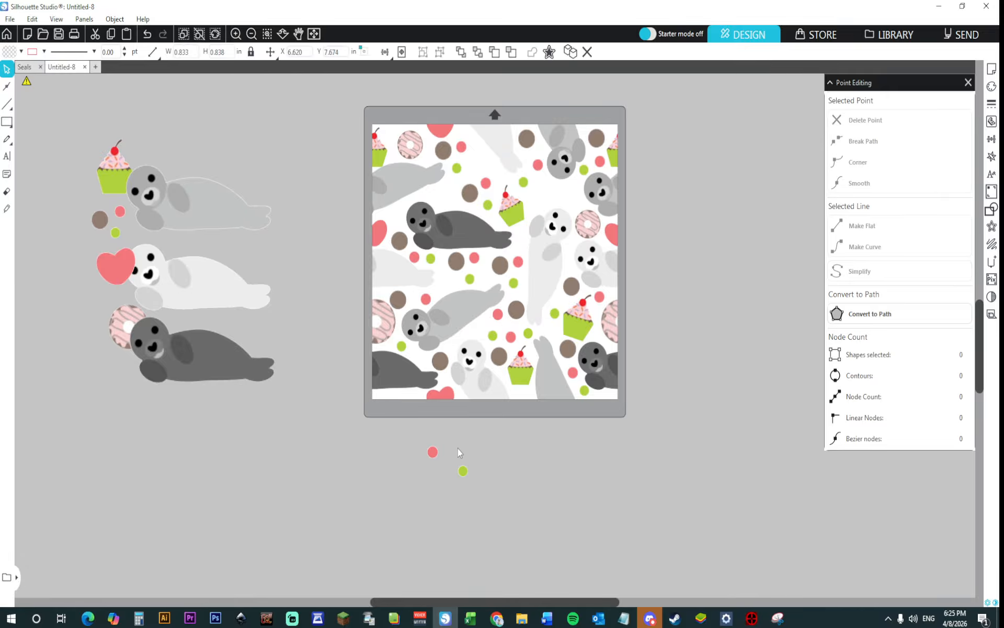
{"action": "left_click_drag", "start_coordinate": [463, 471], "coordinate": [454, 360]}
{"action": "left_click_drag", "start_coordinate": [433, 452], "coordinate": [420, 375]}
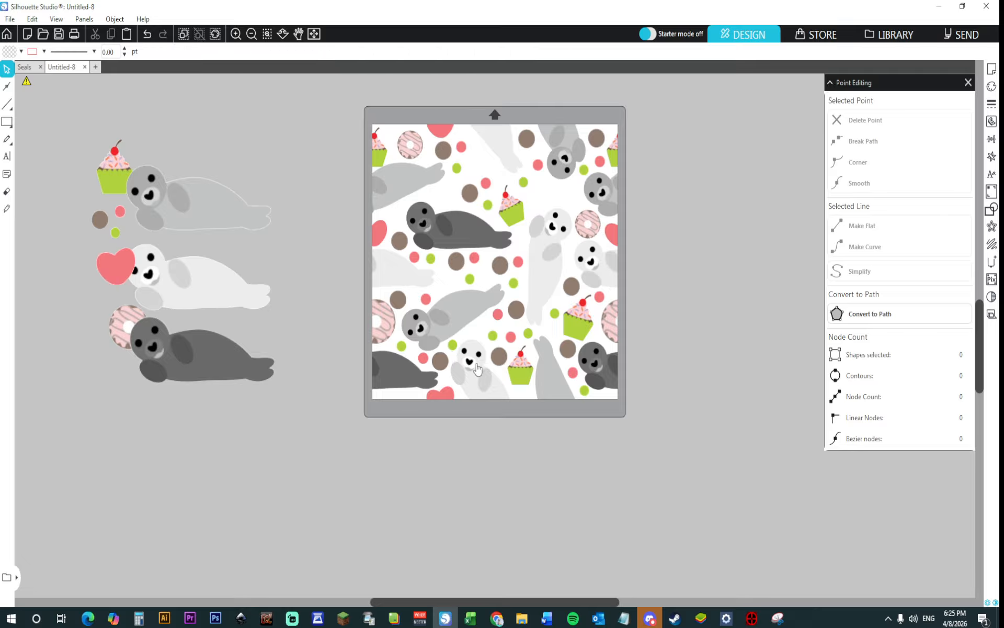
Step: Copy the brown and green dots around the bottom cupcake to below the page and delete the extra brown copy
{"action": "left_click", "coordinate": [499, 320]}
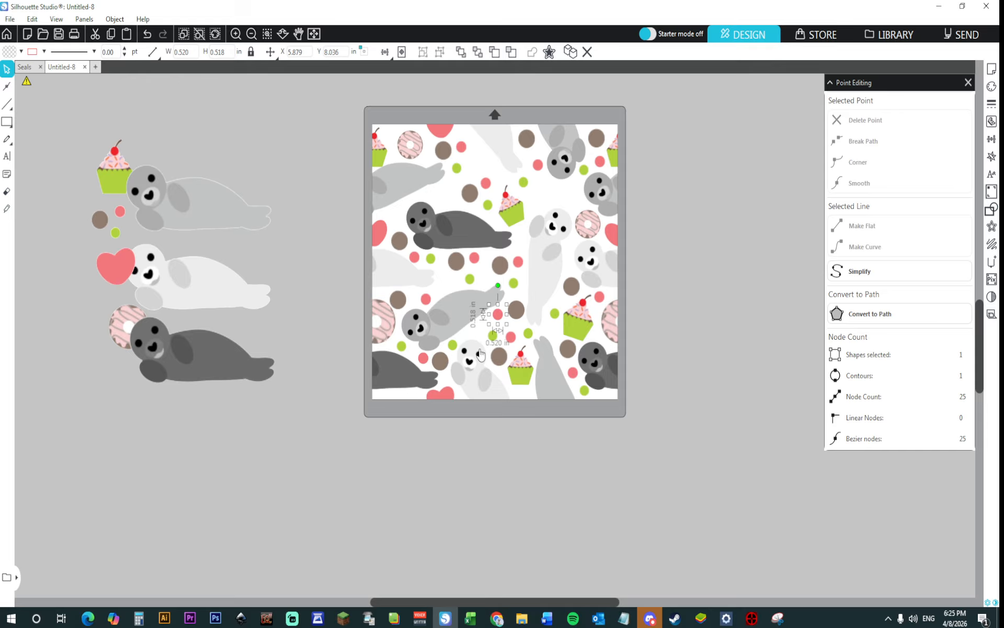
{"action": "left_click", "coordinate": [498, 356]}
{"action": "left_click", "coordinate": [515, 313], "text": "shift"}
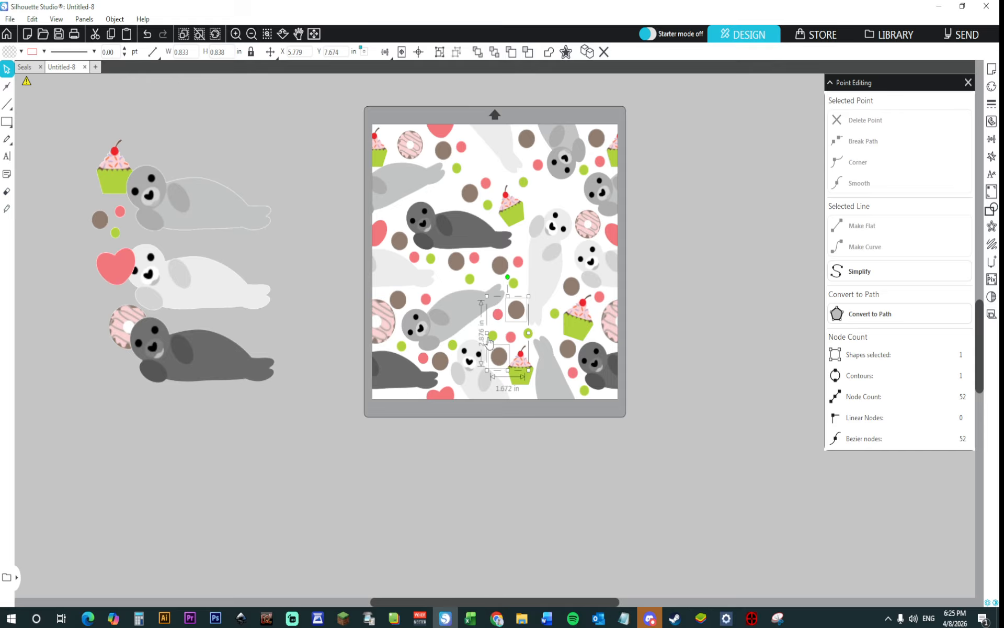
{"action": "left_click", "coordinate": [492, 335], "text": "shift"}
{"action": "left_click_drag", "start_coordinate": [526, 333], "coordinate": [514, 454]}
{"action": "left_click", "coordinate": [532, 462]}
{"action": "left_click", "coordinate": [492, 485]}
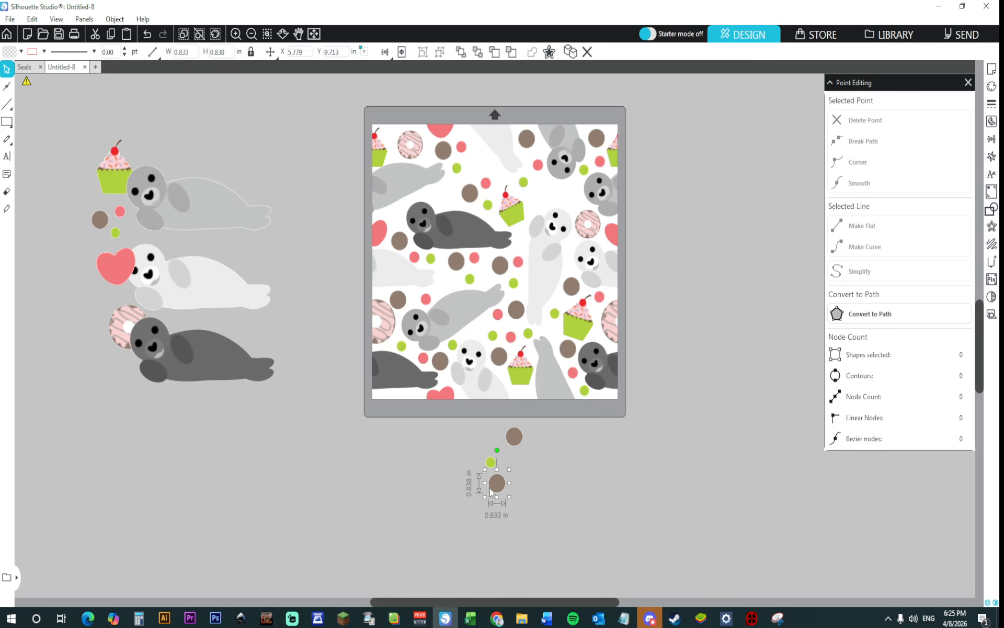
{"action": "key", "text": "Delete"}
Step: Copy a pink dot below the page and line up the green, brown and pink copies in a row
{"action": "left_click", "coordinate": [511, 336]}
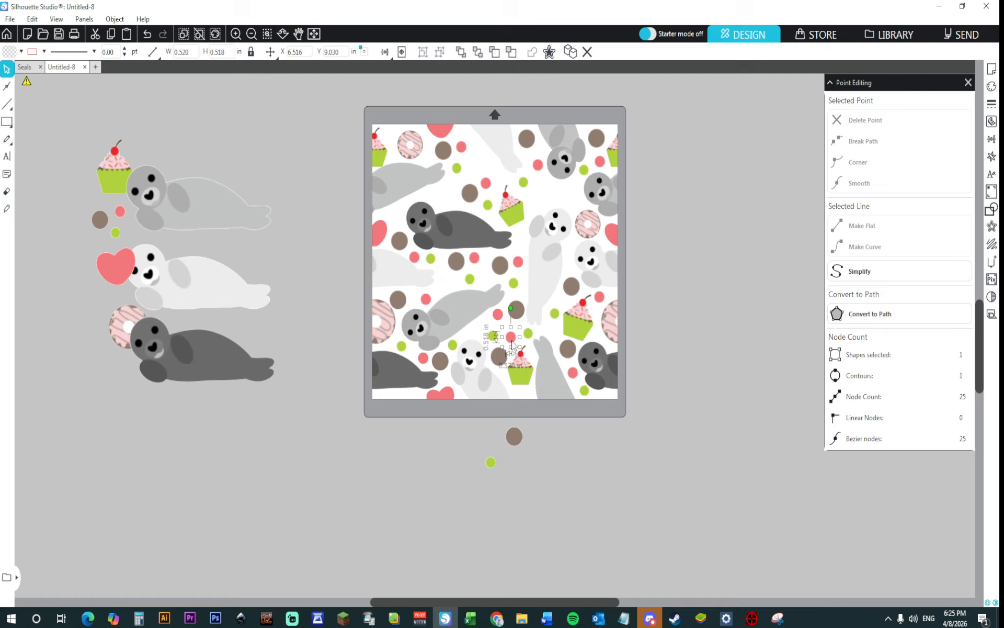
{"action": "left_click_drag", "start_coordinate": [515, 338], "coordinate": [540, 439]}
{"action": "left_click_drag", "start_coordinate": [492, 469], "coordinate": [529, 439]}
{"action": "left_click", "coordinate": [219, 279]}
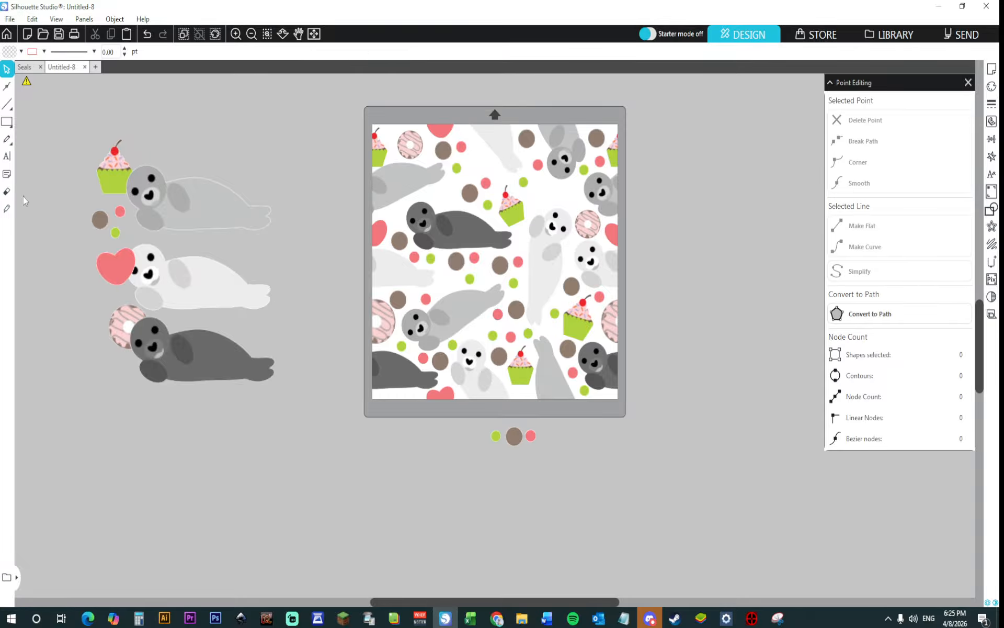
Step: Try to slice horizontally through the row of three dots below the page with the Knife tool
{"action": "left_click", "coordinate": [7, 208]}
{"action": "mouse_move", "coordinate": [488, 435]}
{"action": "left_mouse_down"}
{"action": "mouse_move", "coordinate": [586, 444]}
{"action": "mouse_move", "coordinate": [451, 439]}
{"action": "mouse_move", "coordinate": [486, 436]}
{"action": "left_mouse_up"}
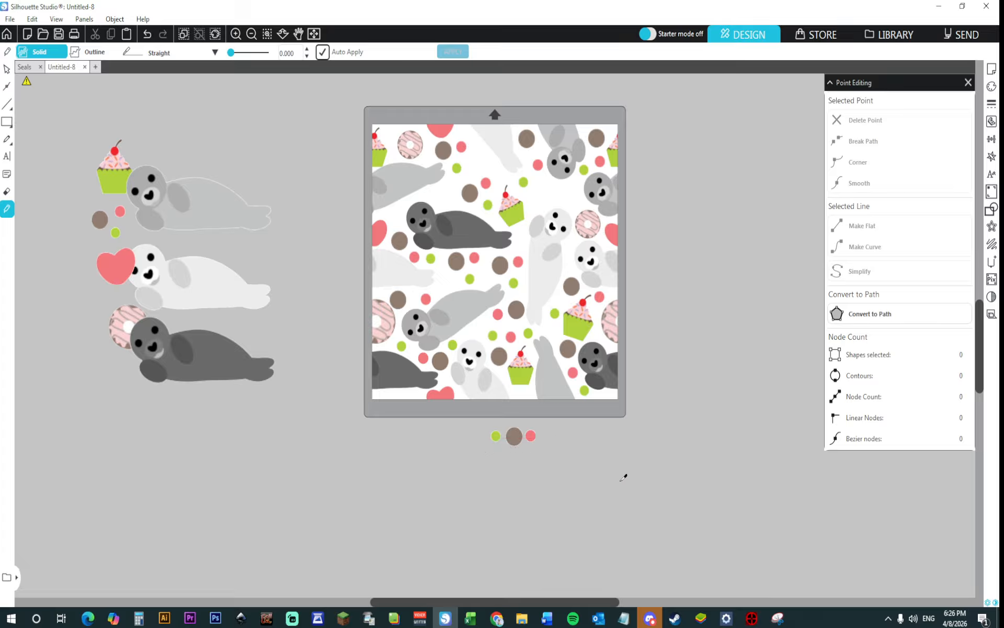
{"action": "left_click", "coordinate": [7, 69]}
Step: Try placing the brown dot's upper piece beneath the bottom cupcake, aligned to the page's bottom edge
{"action": "left_click_drag", "start_coordinate": [521, 436], "coordinate": [447, 411]}
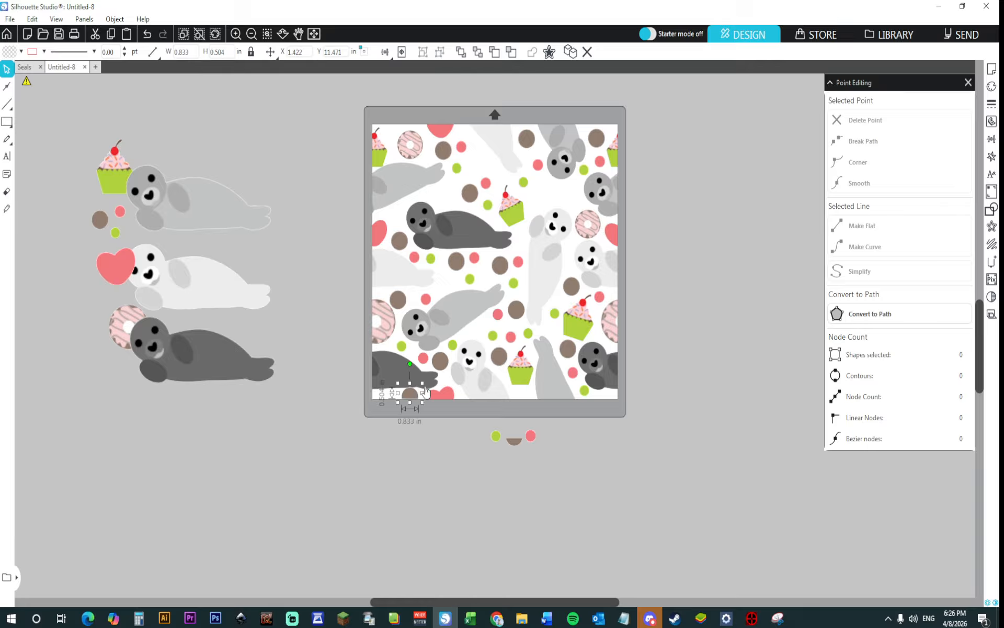
{"action": "left_click_drag", "start_coordinate": [416, 395], "coordinate": [521, 381]}
{"action": "left_click", "coordinate": [529, 397]}
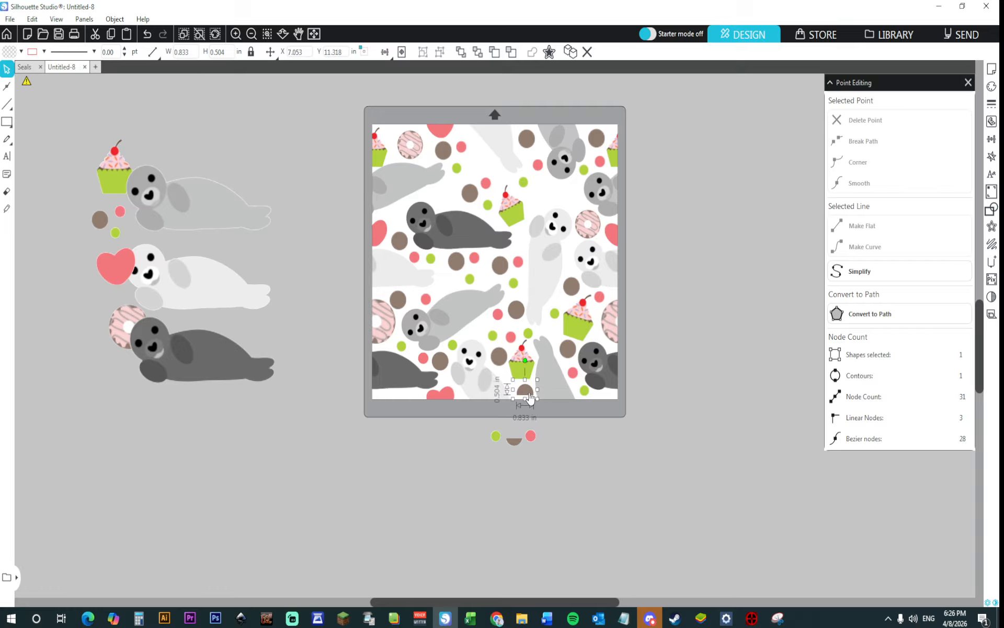
{"action": "left_click", "coordinate": [385, 52]}
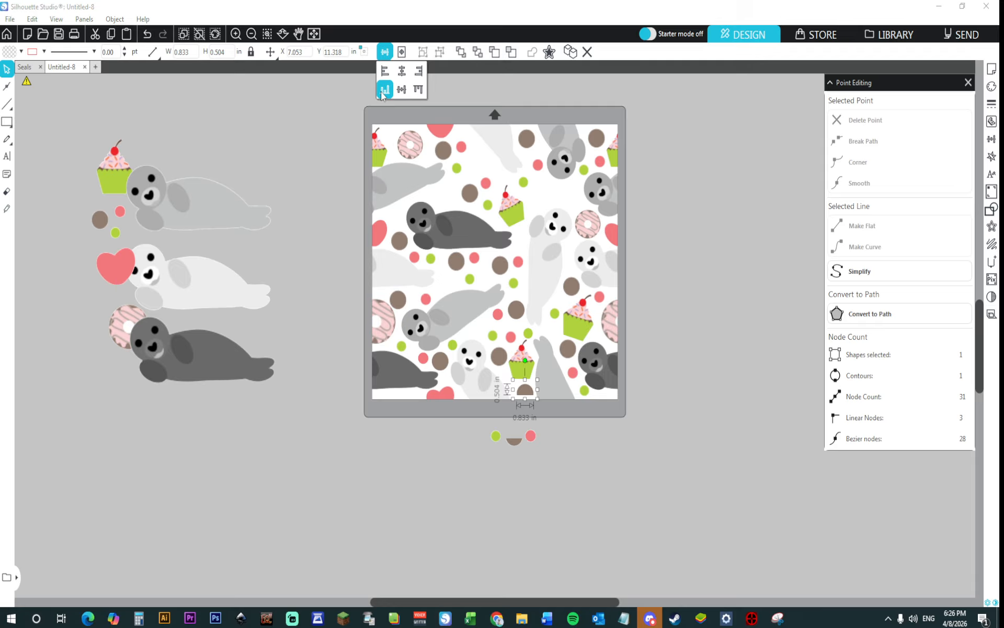
{"action": "left_click", "coordinate": [385, 89]}
{"action": "left_click", "coordinate": [635, 510]}
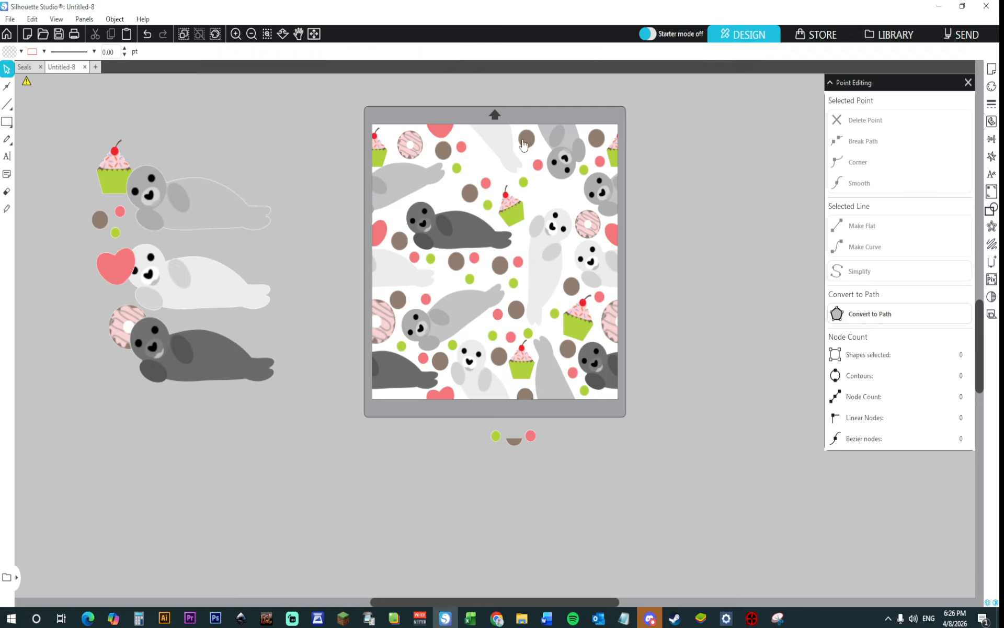
Step: Try moving the brown dot near the page's top edge down beside the upper cupcake
{"action": "left_click_drag", "start_coordinate": [525, 138], "coordinate": [539, 186]}
{"action": "double_click", "coordinate": [539, 186]}
{"action": "left_click", "coordinate": [705, 252]}
Step: Try placing the pink dot's upper piece under the lower-right dark seal, aligned to the page's bottom edge
{"action": "left_click_drag", "start_coordinate": [530, 437], "coordinate": [605, 389]}
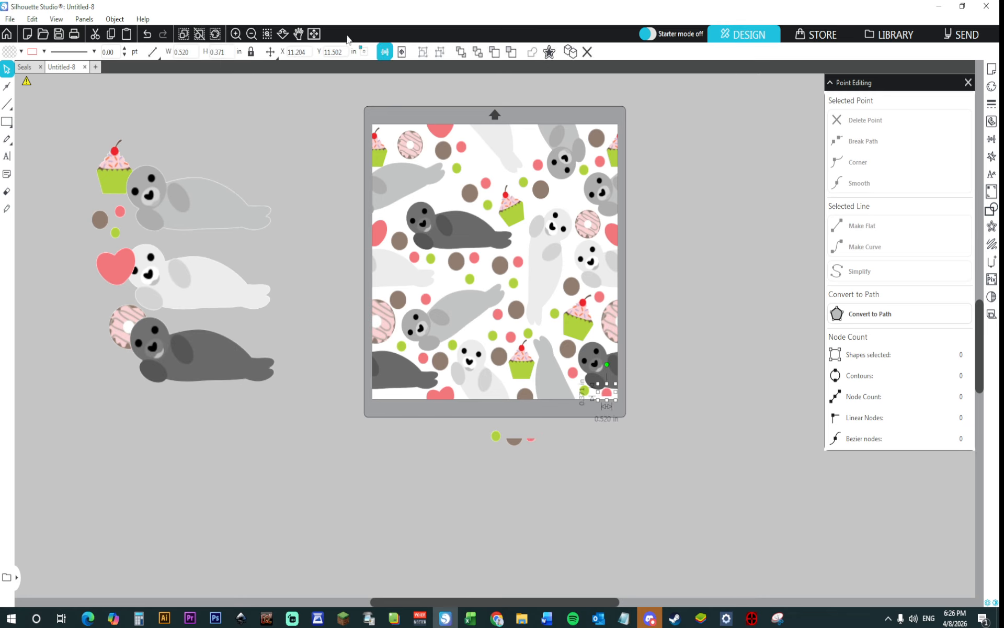
{"action": "mouse_move", "coordinate": [388, 56]}
{"action": "left_click", "coordinate": [385, 89]}
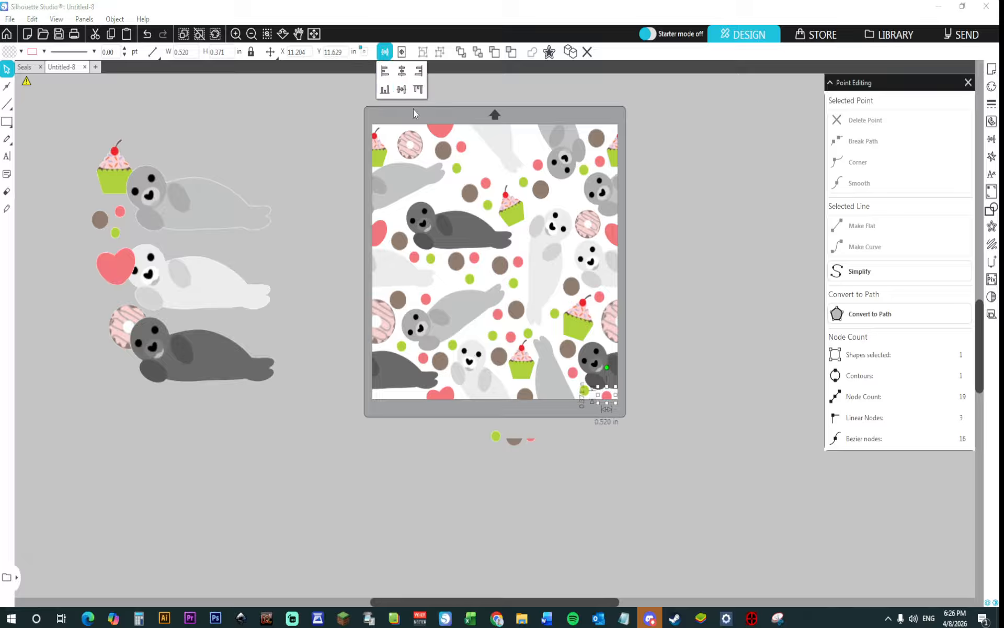
{"action": "left_click", "coordinate": [620, 428]}
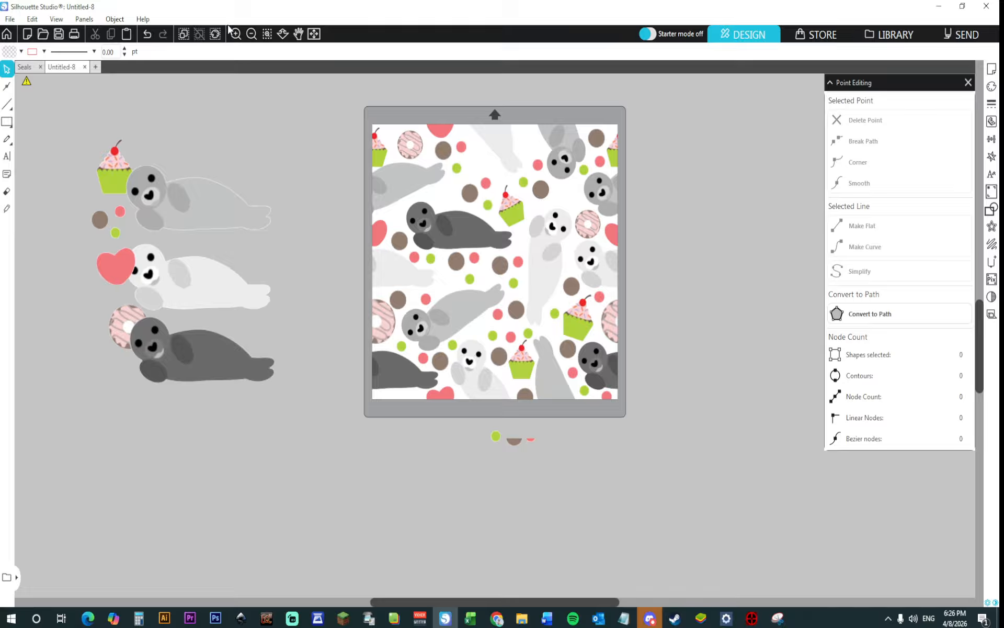
Step: Undo the sliced-piece placements and the knife cut back to the three whole dots below the page
{"action": "left_click", "coordinate": [148, 34]}
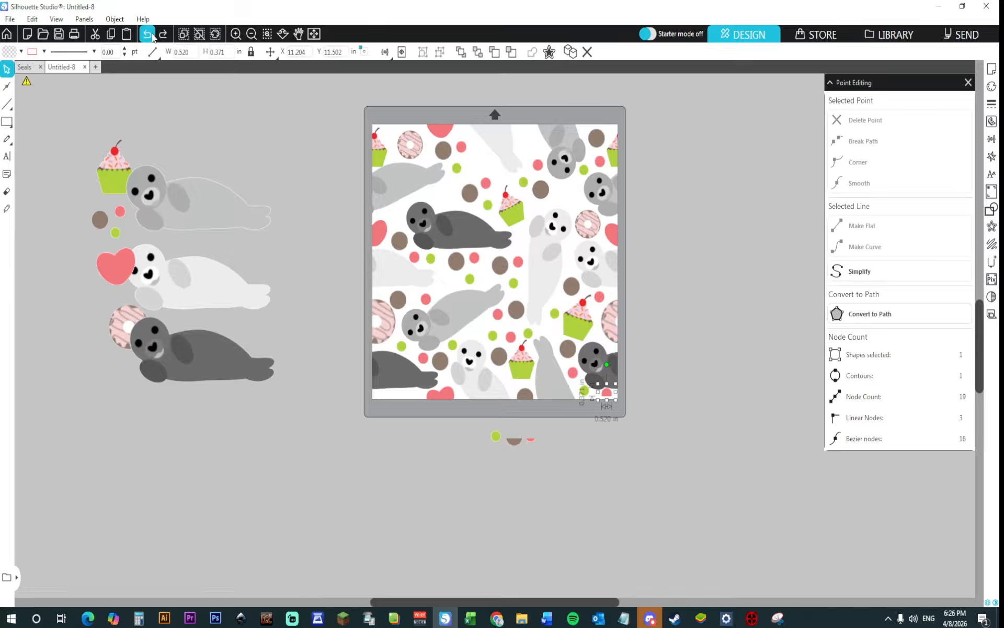
{"action": "left_click", "coordinate": [148, 34]}
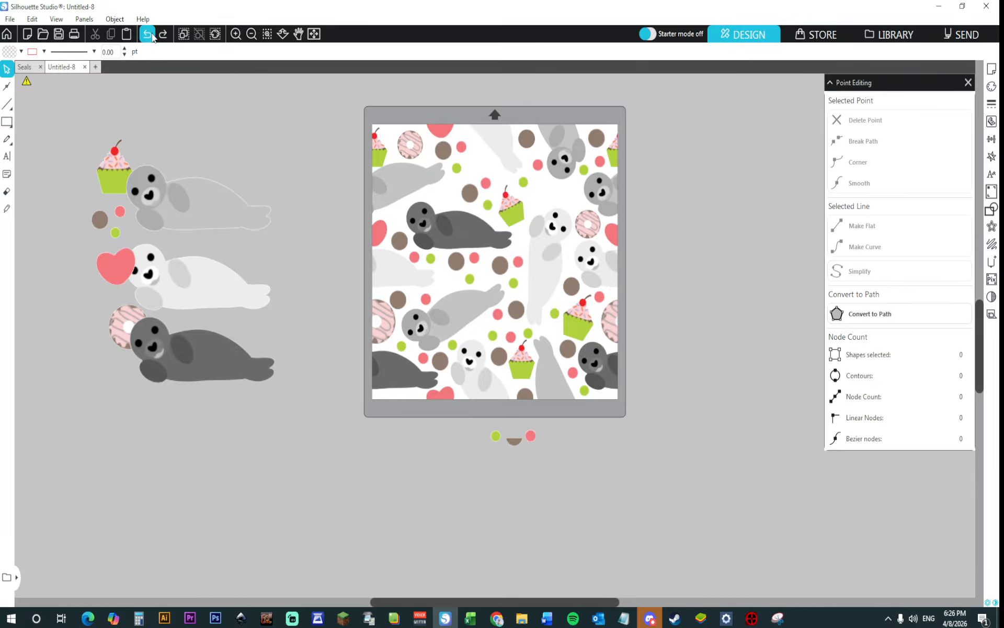
{"action": "left_click", "coordinate": [148, 34]}
{"action": "left_click", "coordinate": [148, 34]}
{"action": "left_click", "coordinate": [148, 35]}
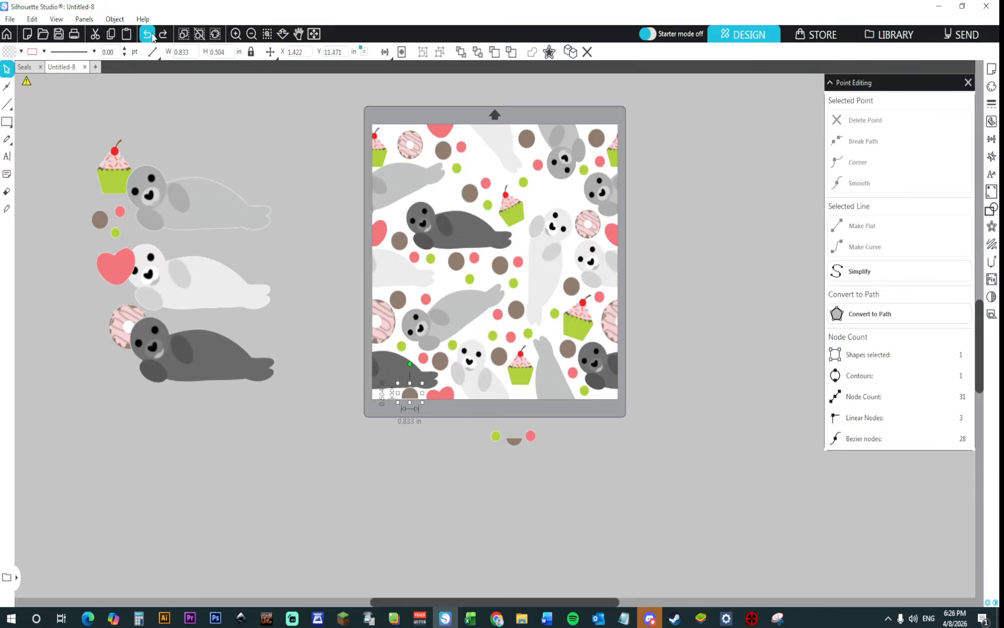
{"action": "left_click", "coordinate": [149, 35]}
{"action": "left_click", "coordinate": [149, 34]}
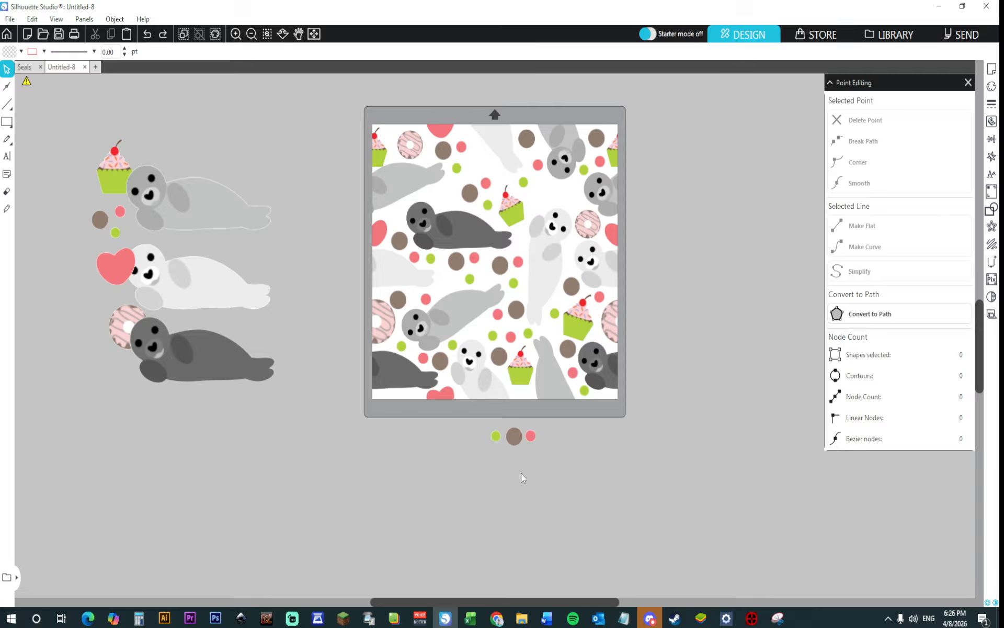
Step: Nudge the bottom cupcake up slightly and place the brown dot across the page's bottom edge beneath it
{"action": "left_click_drag", "start_coordinate": [529, 378], "coordinate": [530, 365]}
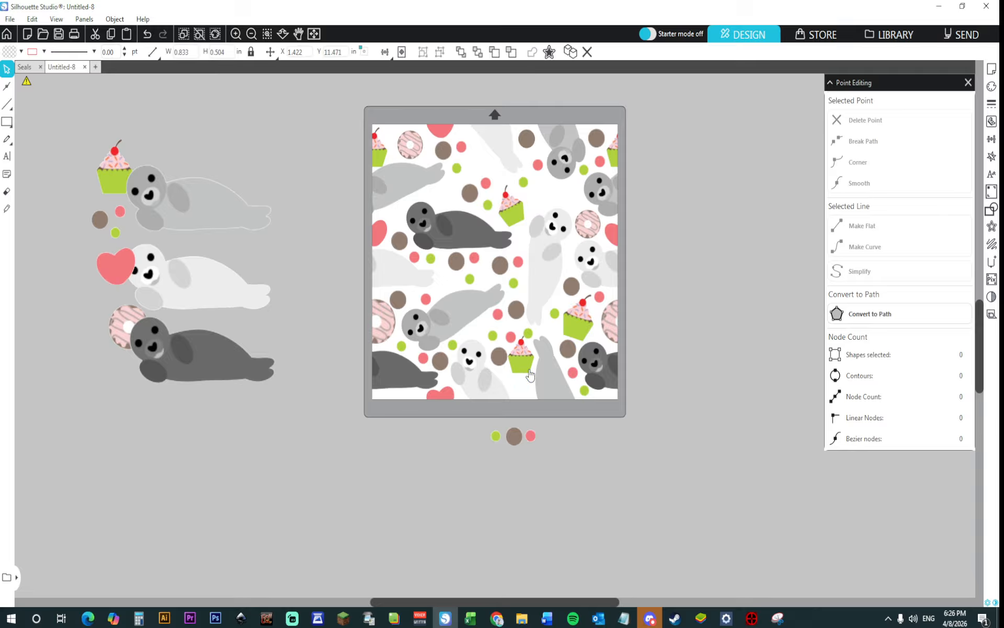
{"action": "left_click_drag", "start_coordinate": [514, 436], "coordinate": [525, 398]}
{"action": "left_click", "coordinate": [529, 414]}
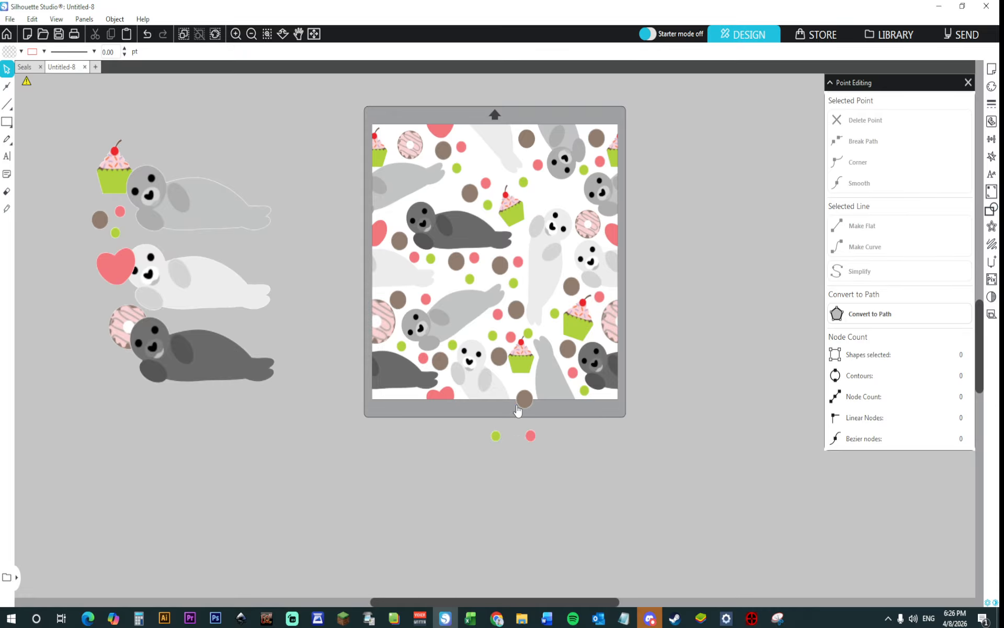
Step: Align the cut-off lower piece of the bottom-edge brown dot to the page's top edge
{"action": "left_click", "coordinate": [525, 402]}
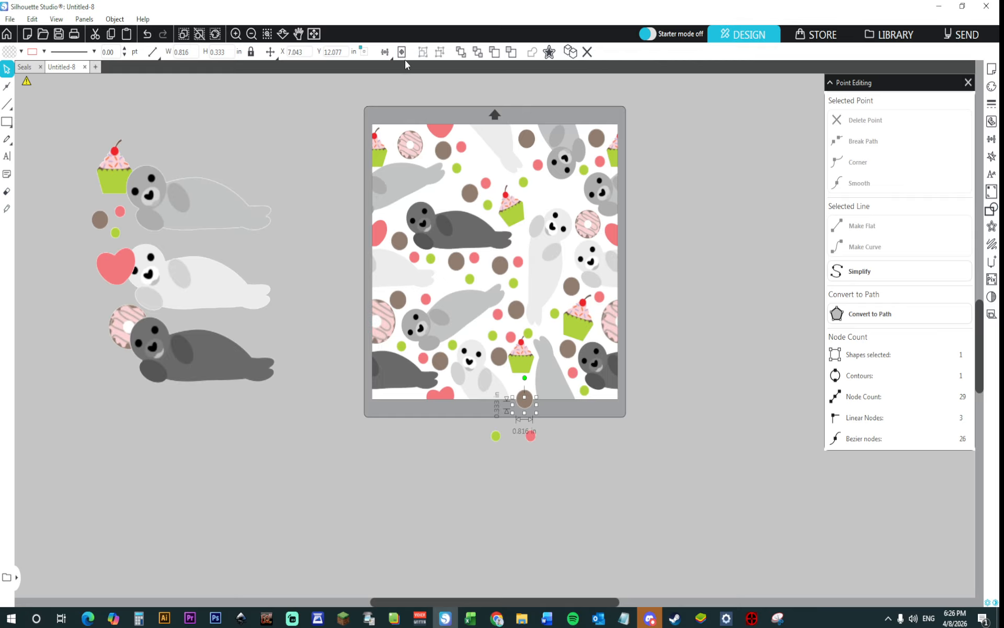
{"action": "mouse_move", "coordinate": [385, 52]}
{"action": "left_click", "coordinate": [420, 91]}
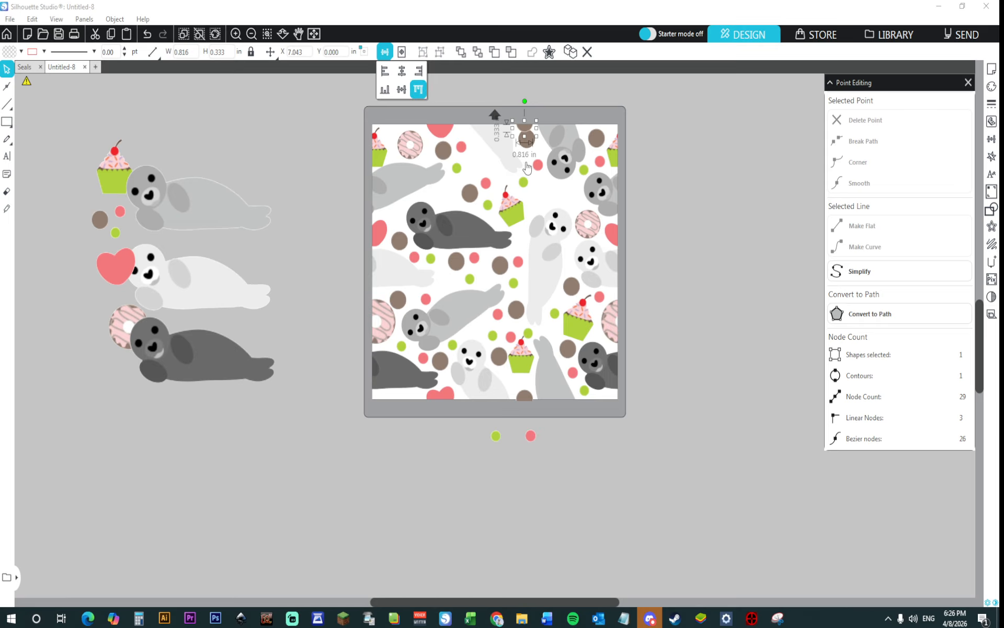
Step: Move the whole brown dot near the top edge down into the gap between the upper cupcake and the right-hand grey seal
{"action": "left_click", "coordinate": [527, 145]}
{"action": "double_click", "coordinate": [527, 145]}
{"action": "left_click_drag", "start_coordinate": [529, 146], "coordinate": [546, 203]}
{"action": "left_click", "coordinate": [668, 289]}
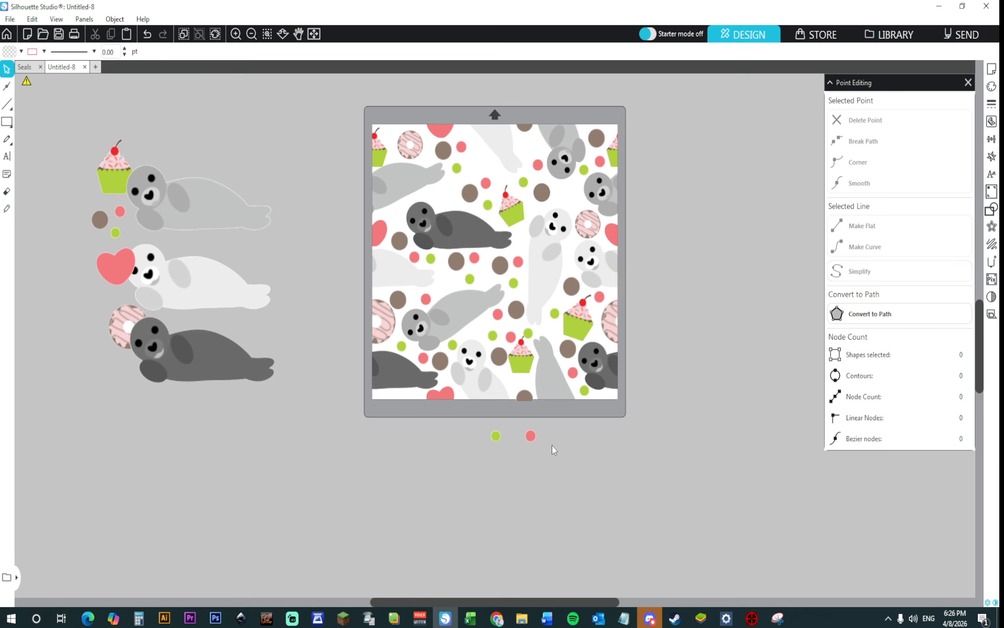
Step: Align the remaining upper piece of the bottom-edge brown dot to the page's bottom edge
{"action": "left_click", "coordinate": [520, 398]}
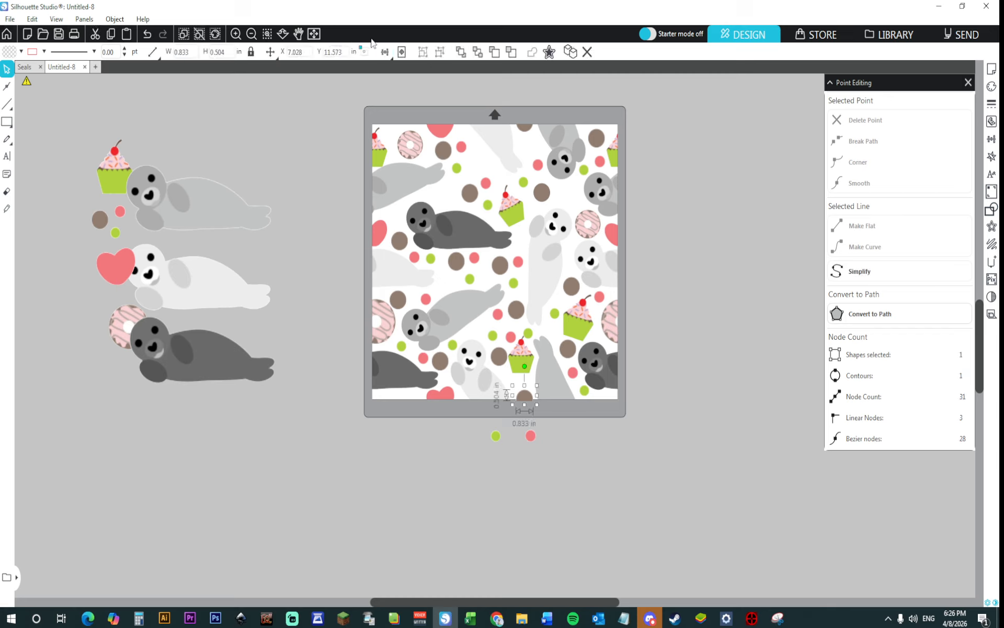
{"action": "left_click", "coordinate": [385, 51]}
{"action": "left_click", "coordinate": [388, 92]}
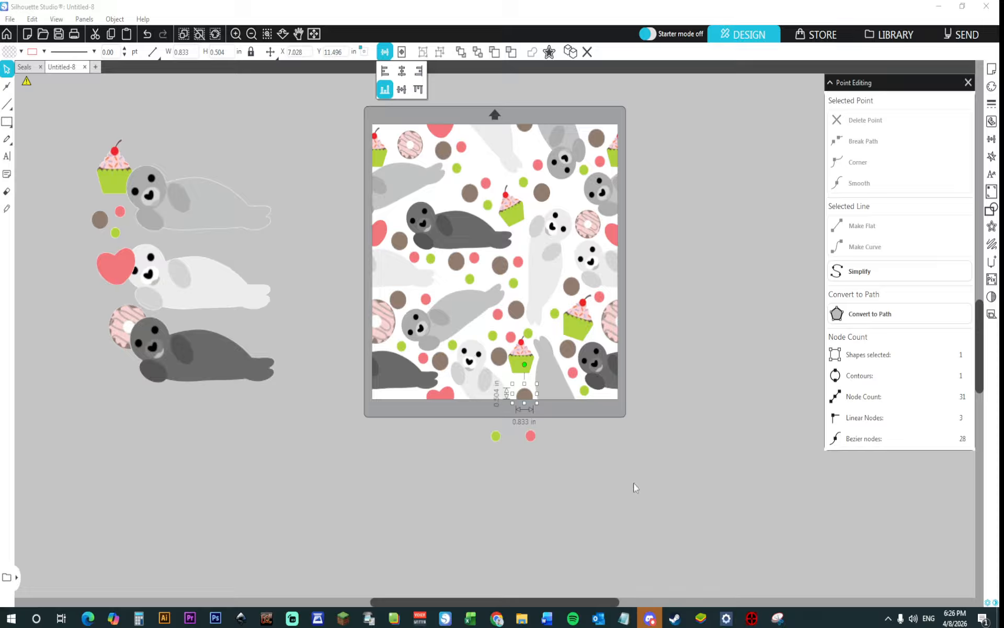
{"action": "left_click", "coordinate": [539, 454]}
Step: Place the pink dot across the page's bottom edge near the right corner and align its cut-off lower piece to the page's top edge
{"action": "left_click", "coordinate": [533, 444]}
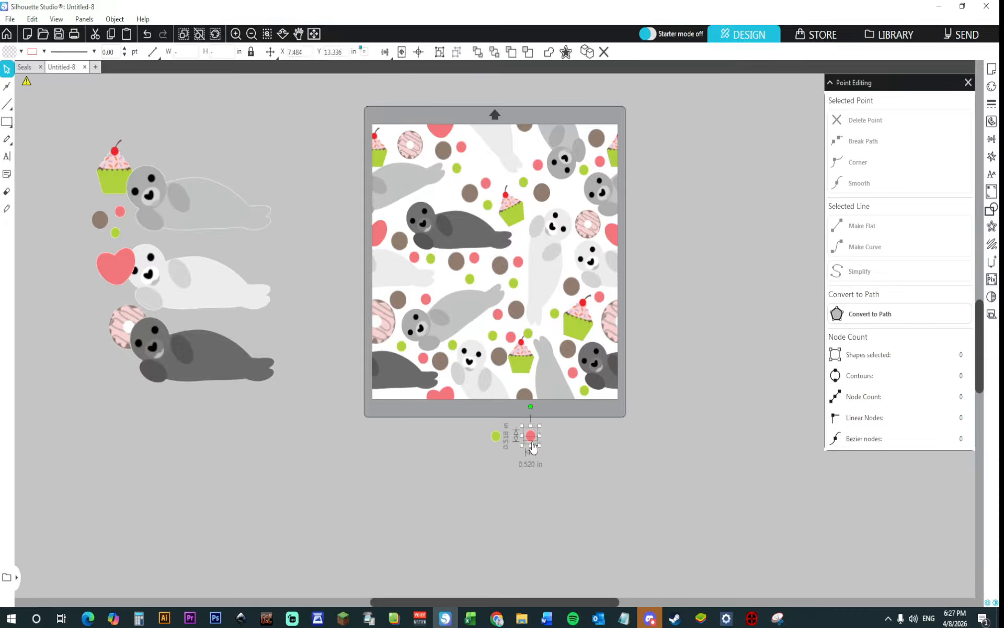
{"action": "left_click_drag", "start_coordinate": [533, 444], "coordinate": [609, 402]}
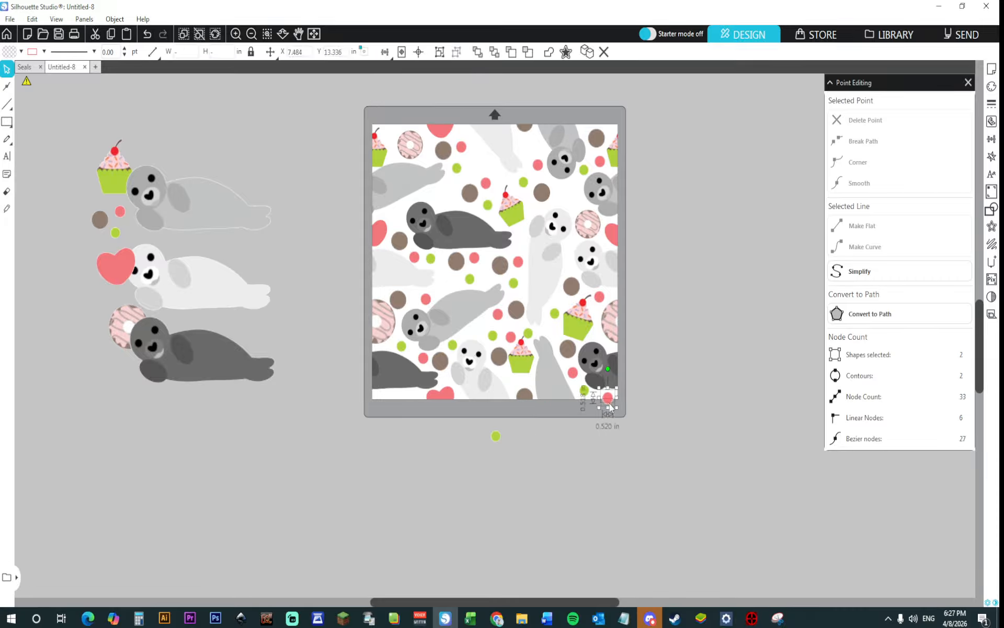
{"action": "left_click", "coordinate": [613, 411]}
{"action": "left_click", "coordinate": [609, 404]}
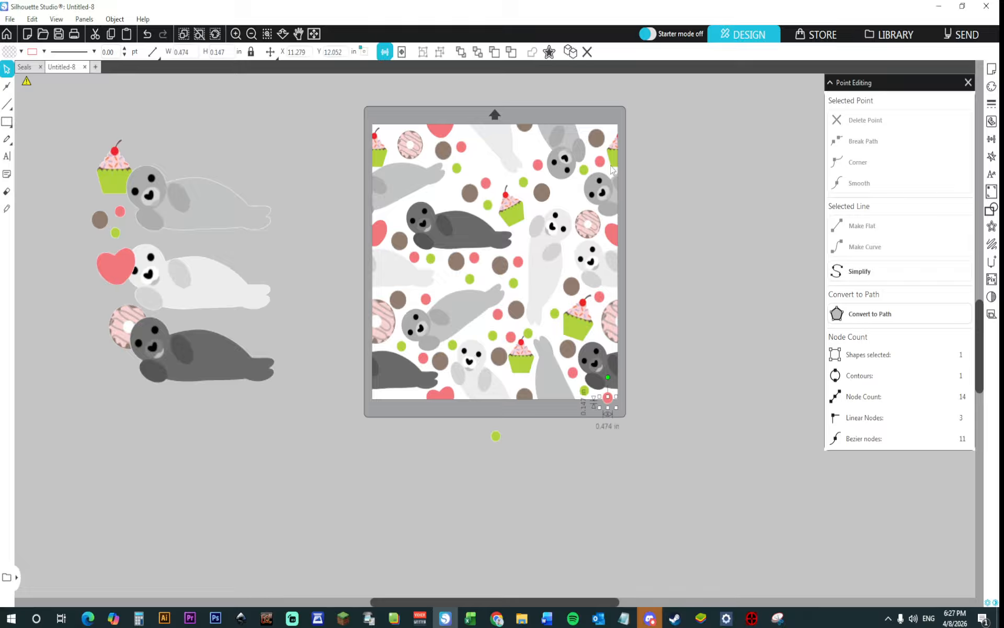
{"action": "left_click", "coordinate": [386, 51]}
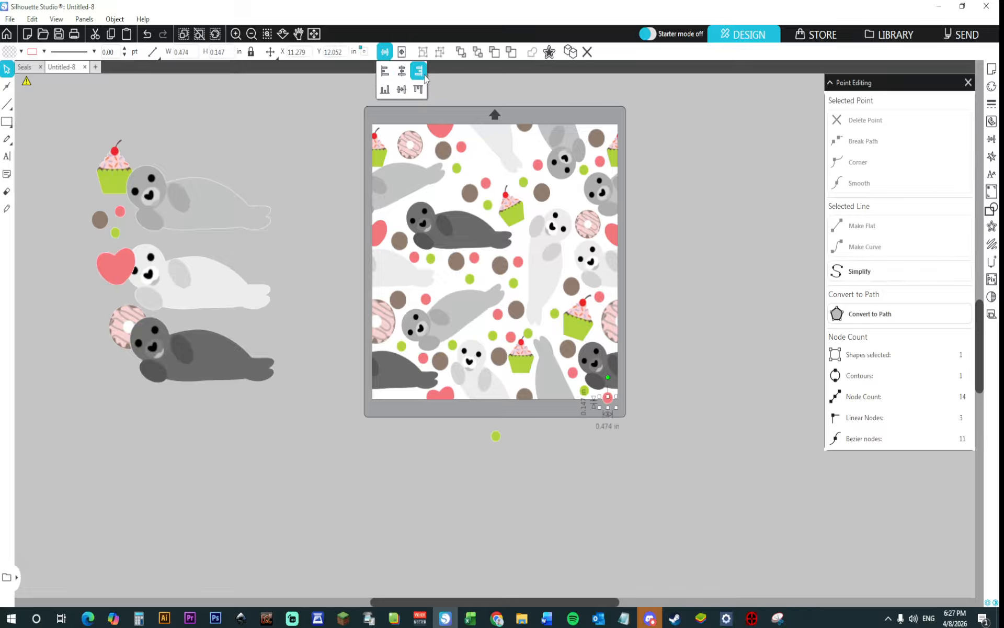
{"action": "left_click", "coordinate": [633, 398]}
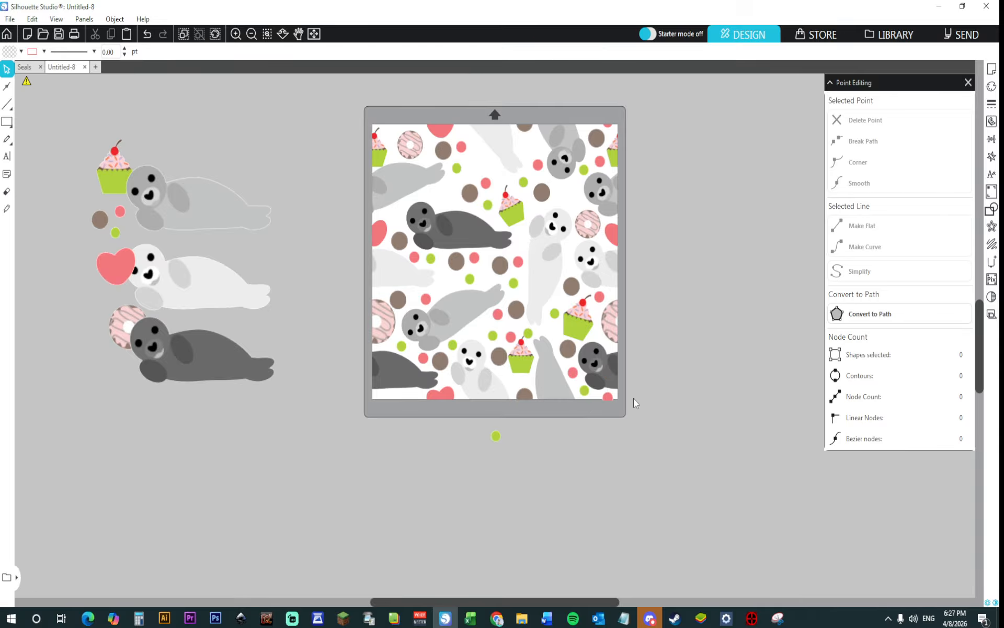
Step: Align the remaining upper piece of the corner pink dot to the page's bottom edge
{"action": "left_click", "coordinate": [607, 402]}
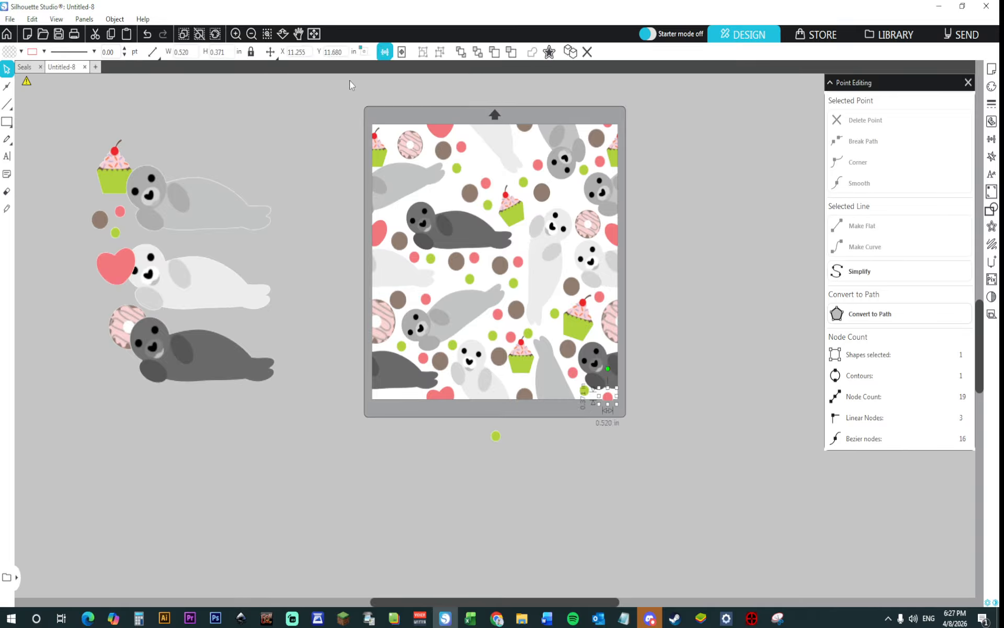
{"action": "left_click", "coordinate": [384, 52]}
{"action": "left_click", "coordinate": [384, 90]}
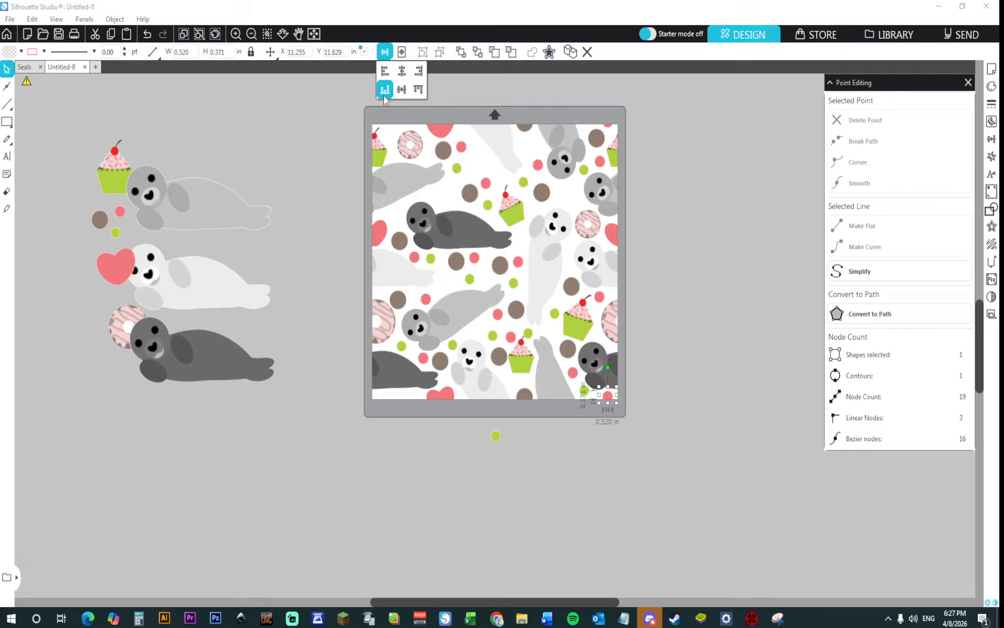
{"action": "left_click", "coordinate": [556, 492]}
Step: Place the green dot across the page's bottom edge beneath the cut-off dark seal in the left corner
{"action": "left_click", "coordinate": [498, 454]}
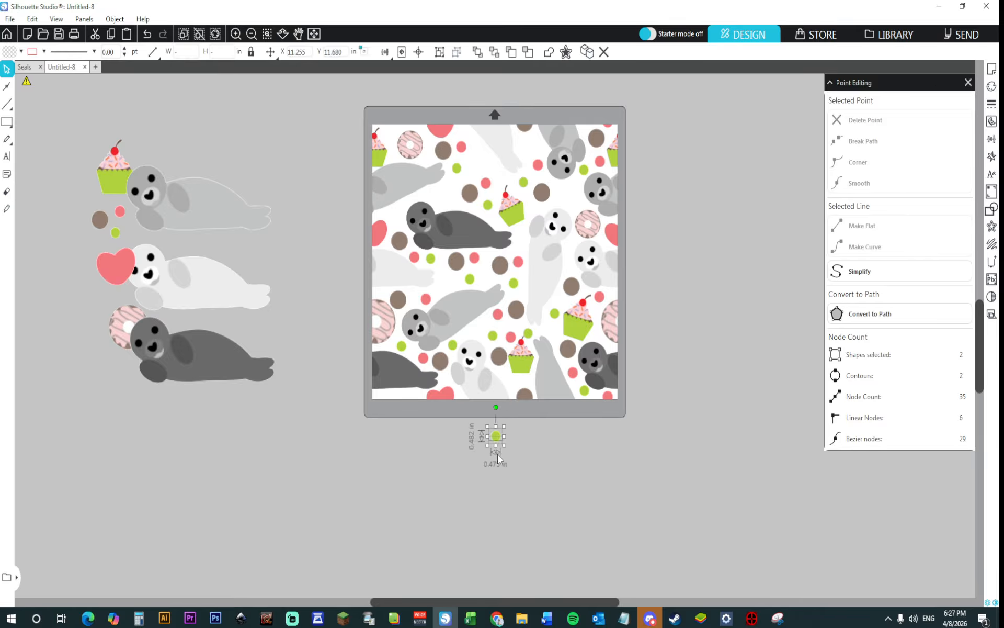
{"action": "left_click_drag", "start_coordinate": [498, 454], "coordinate": [397, 402]}
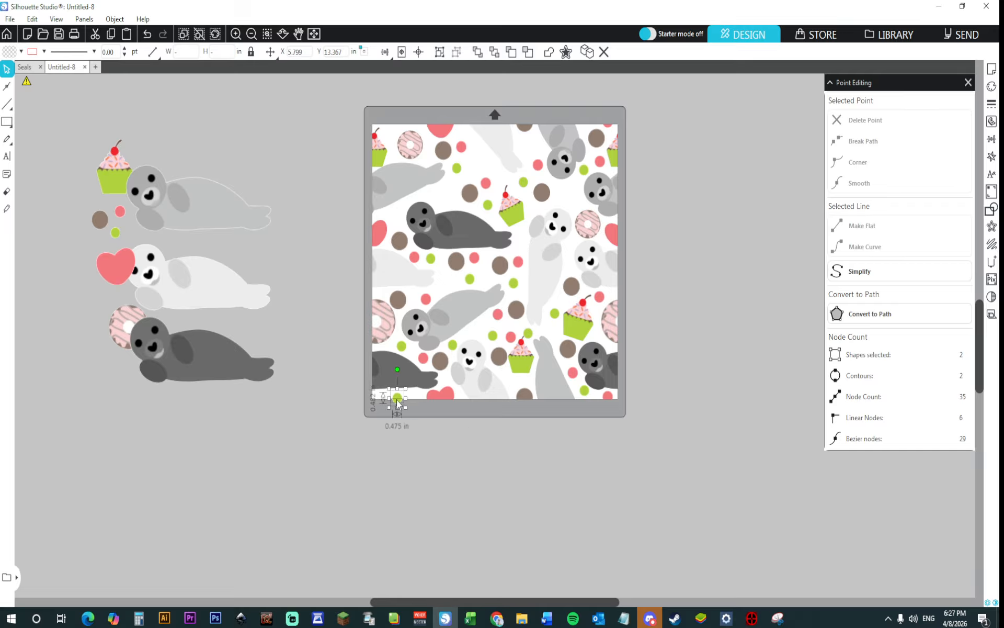
{"action": "left_click", "coordinate": [403, 429]}
Step: Align the cut-off lower piece of the bottom-edge green dot to the page's top edge
{"action": "left_click", "coordinate": [399, 396]}
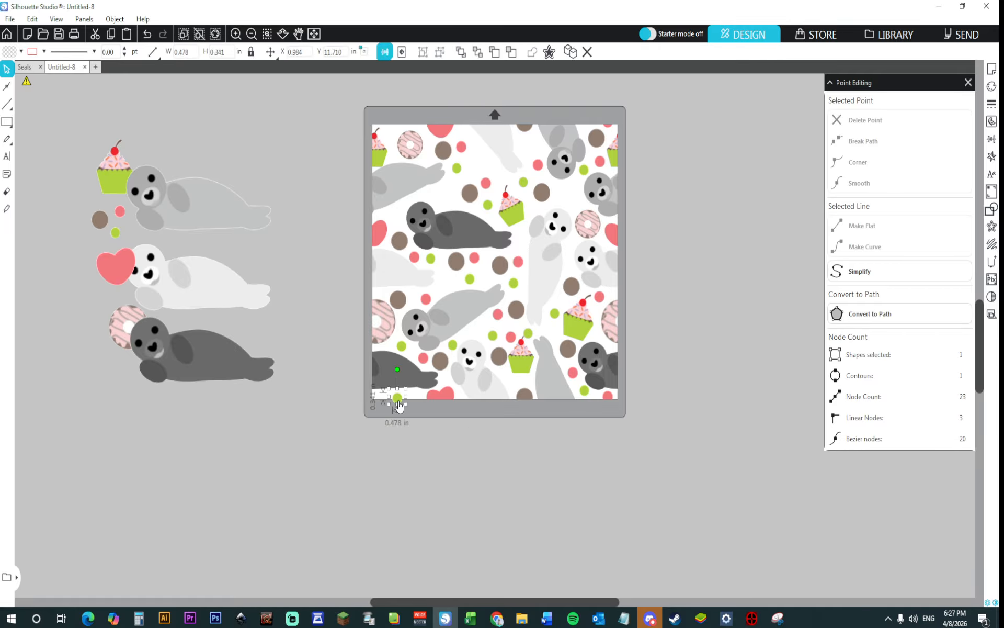
{"action": "left_click", "coordinate": [406, 418]}
{"action": "left_click", "coordinate": [397, 399]}
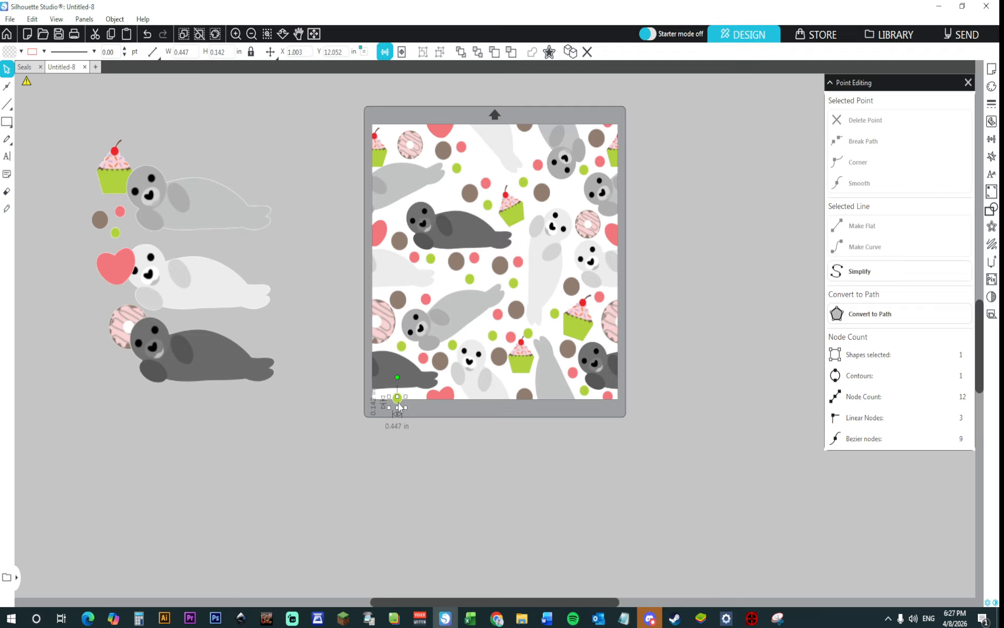
{"action": "left_click", "coordinate": [385, 54]}
{"action": "left_click", "coordinate": [418, 71]}
{"action": "left_click", "coordinate": [385, 54]}
{"action": "left_click", "coordinate": [418, 90]}
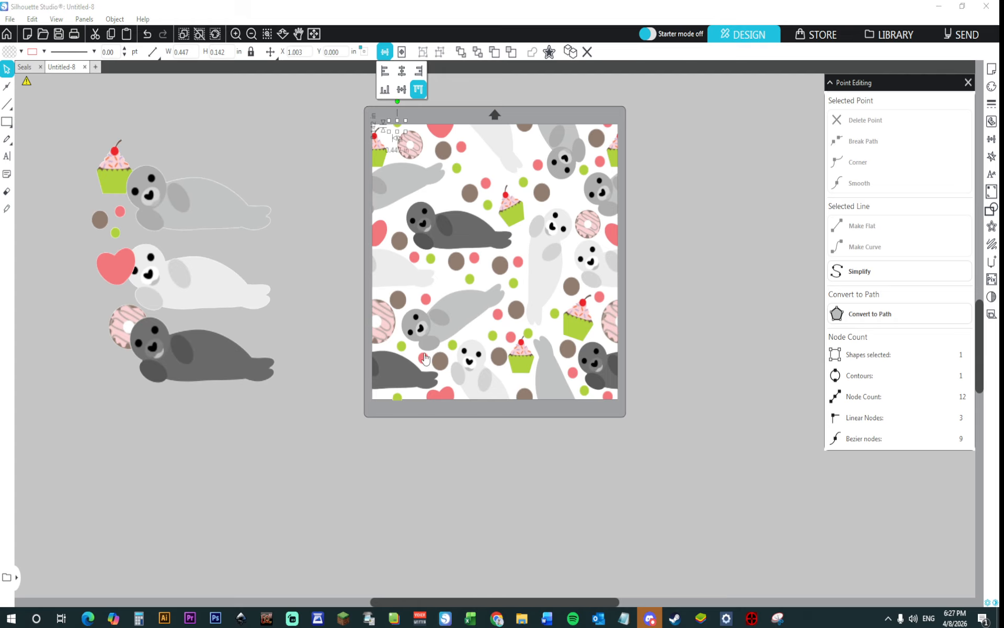
{"action": "left_click", "coordinate": [431, 487]}
Step: Align the remaining upper piece of the green dot to the page's bottom edge
{"action": "left_click", "coordinate": [398, 397]}
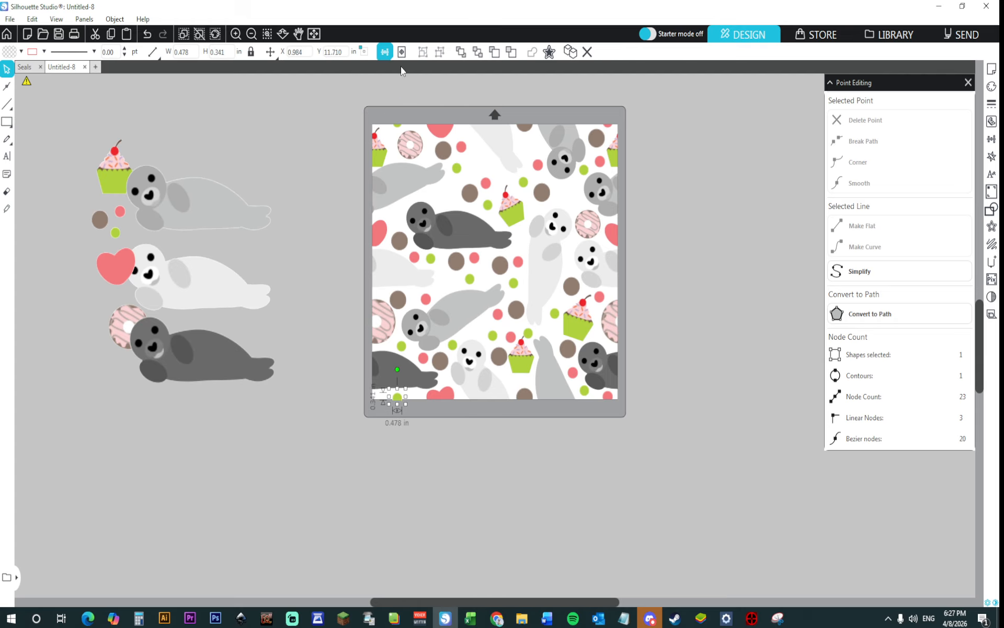
{"action": "left_click", "coordinate": [385, 52]}
{"action": "left_click", "coordinate": [385, 90]}
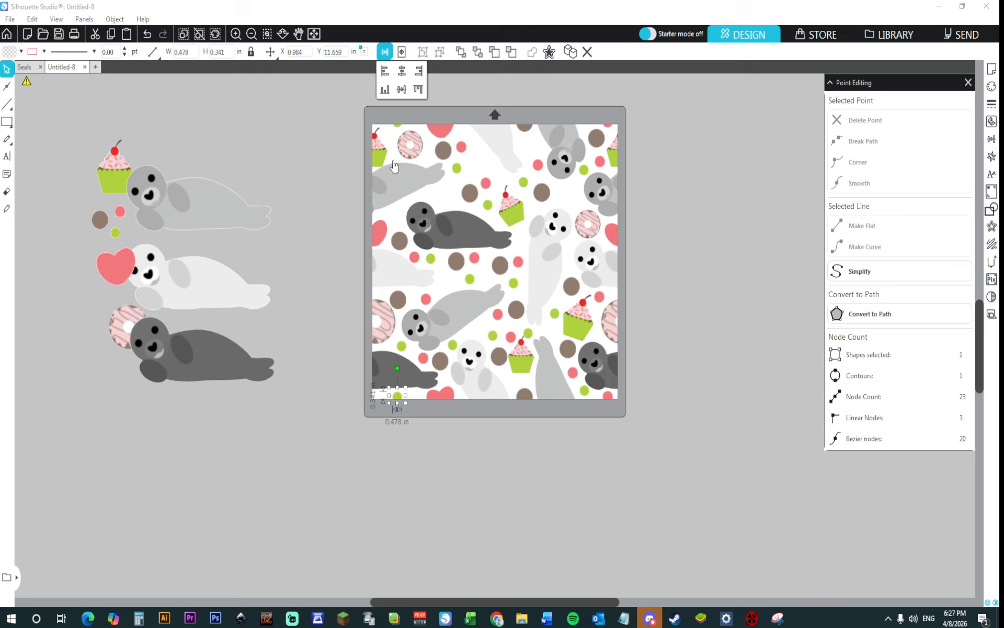
{"action": "left_click", "coordinate": [456, 486]}
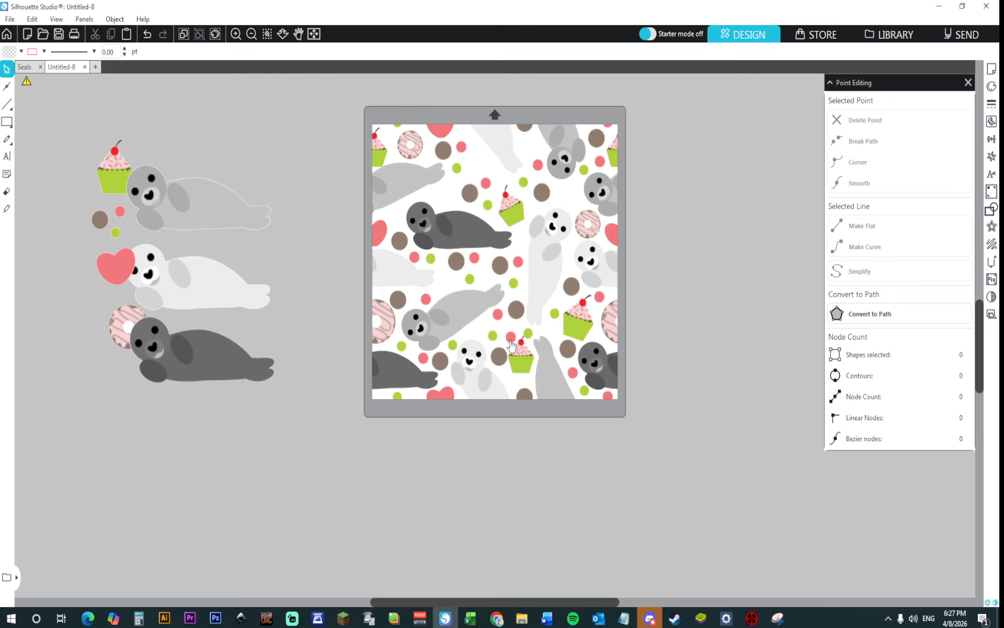
Step: Nudge the right-hand donut up, place a copy in the gap above the upper cupcake, and respace the brown, pink and green dots nearby
{"action": "left_click", "coordinate": [588, 219]}
{"action": "left_click_drag", "start_coordinate": [590, 225], "coordinate": [480, 186]}
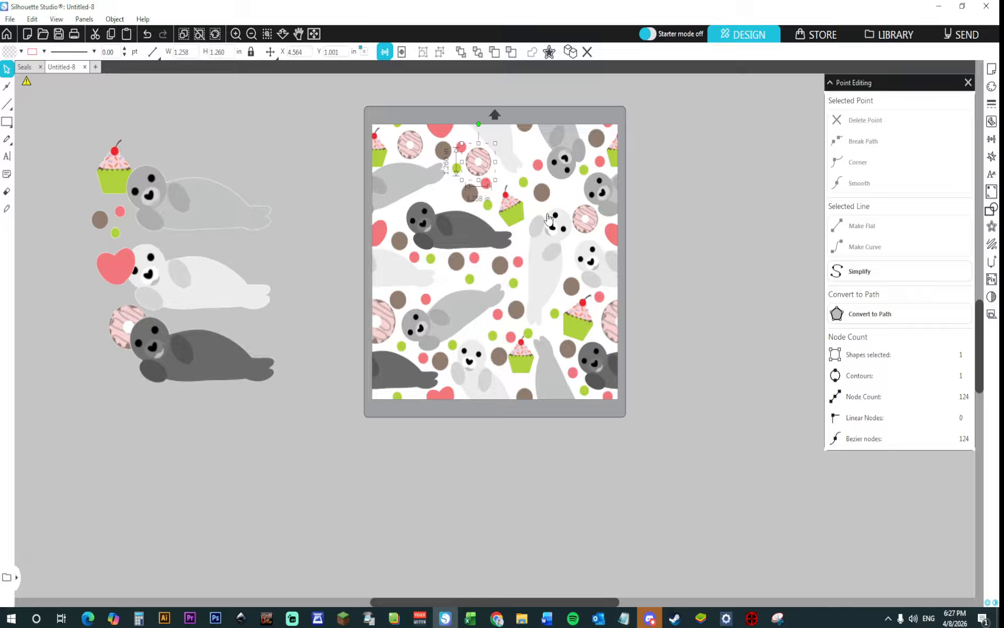
{"action": "left_click", "coordinate": [464, 482]}
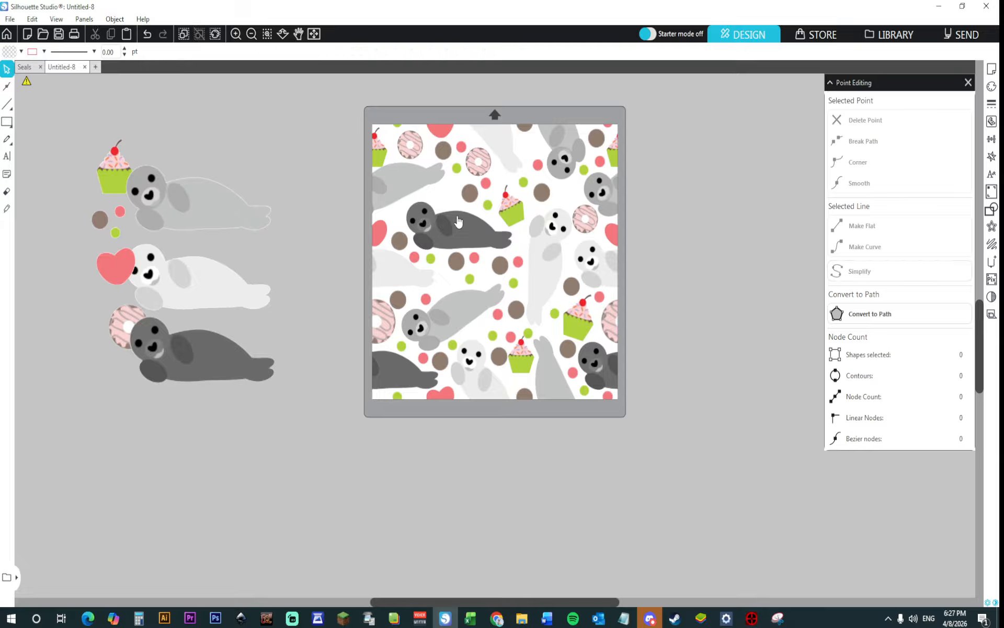
{"action": "mouse_move", "coordinate": [466, 198]}
{"action": "left_mouse_down"}
{"action": "mouse_move", "coordinate": [448, 199]}
{"action": "mouse_move", "coordinate": [476, 206]}
{"action": "left_mouse_up"}
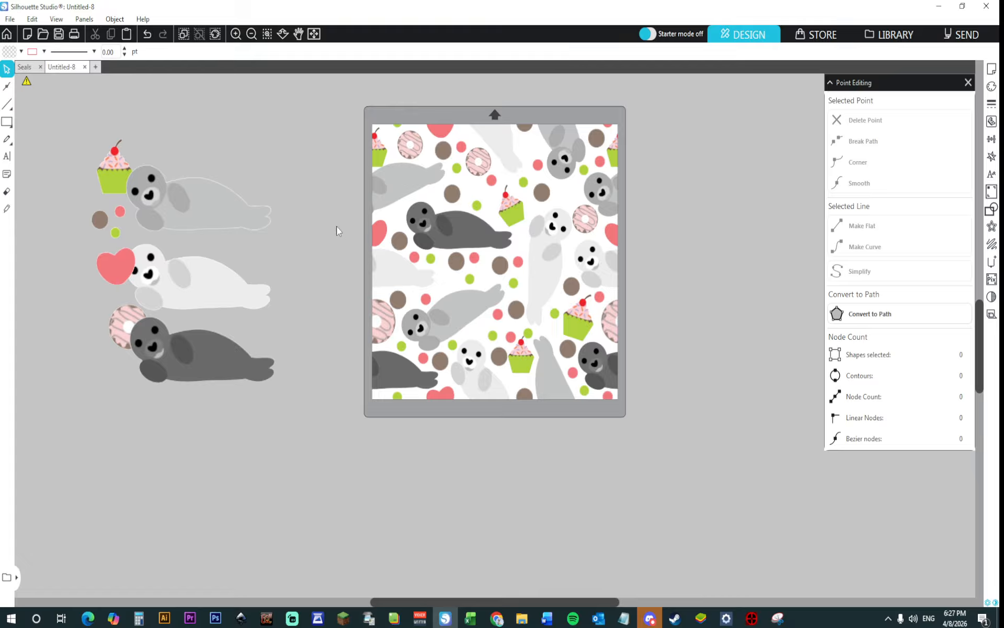
Step: Delete all the spare seals, sweets, heart and dots beside the page
{"action": "left_click", "coordinate": [98, 219]}
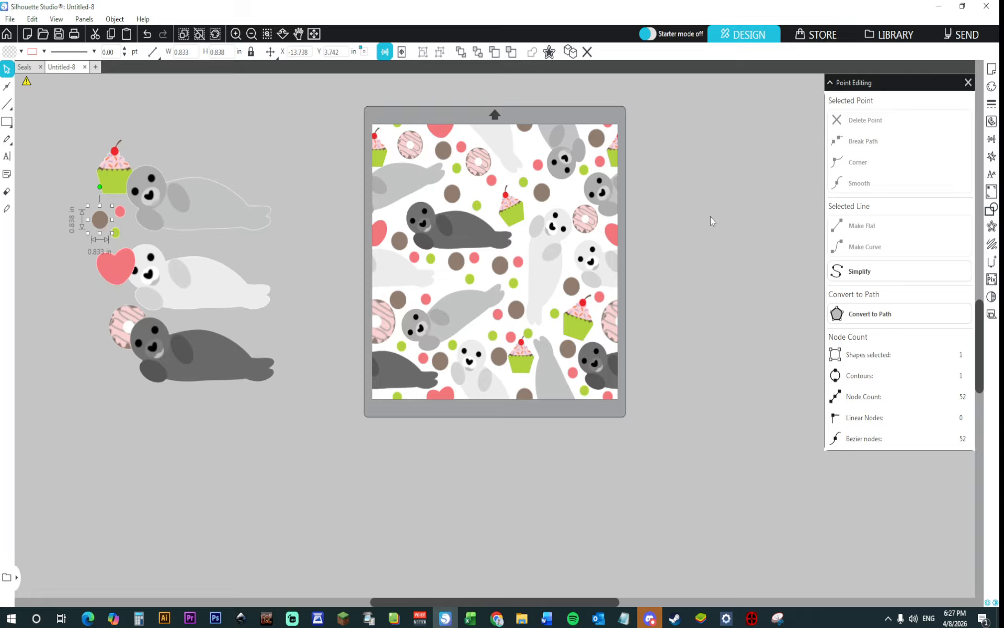
{"action": "left_click_drag", "start_coordinate": [71, 114], "coordinate": [303, 472]}
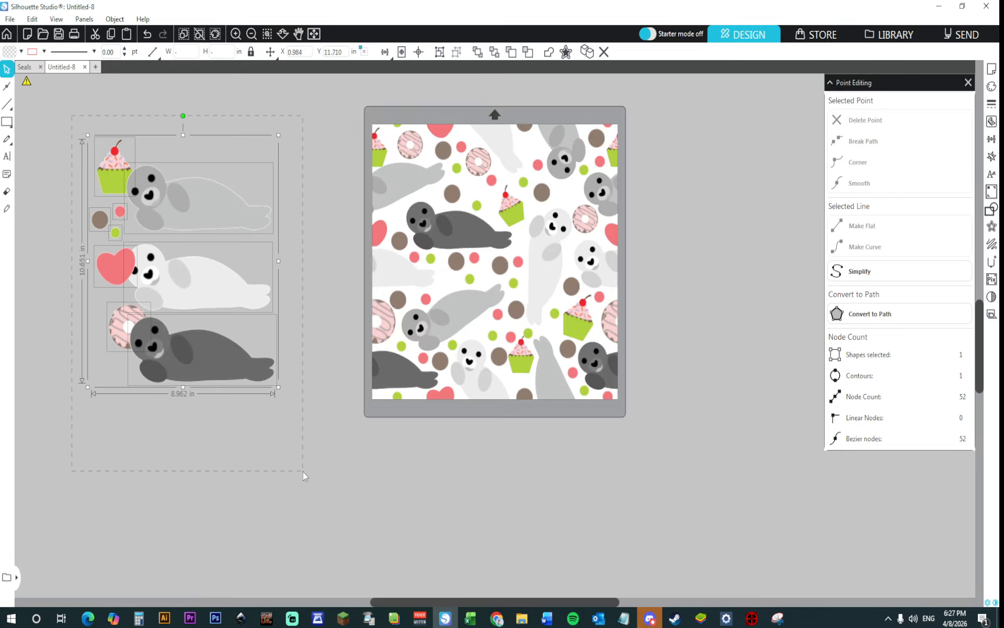
{"action": "key", "text": "Delete"}
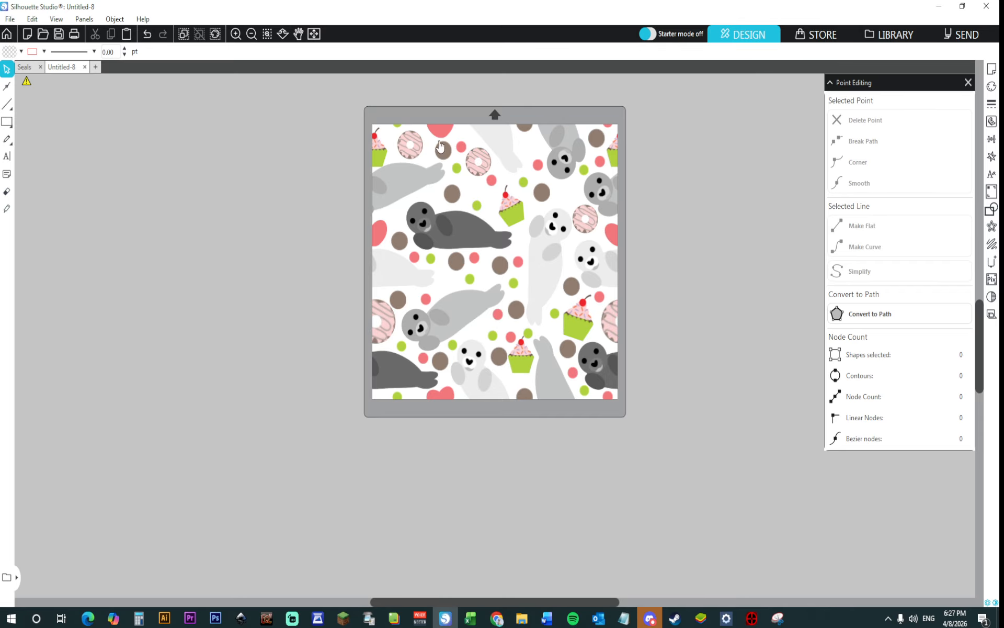
Step: Select all the artwork on the page and group it into one pattern tile
{"action": "left_click", "coordinate": [315, 35]}
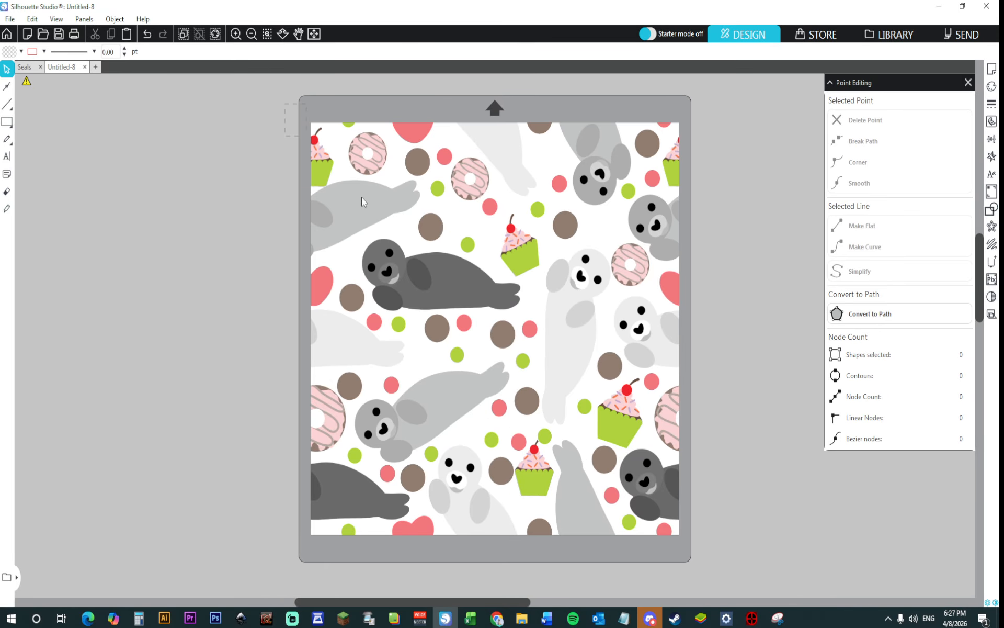
{"action": "key", "text": "ctrl+a"}
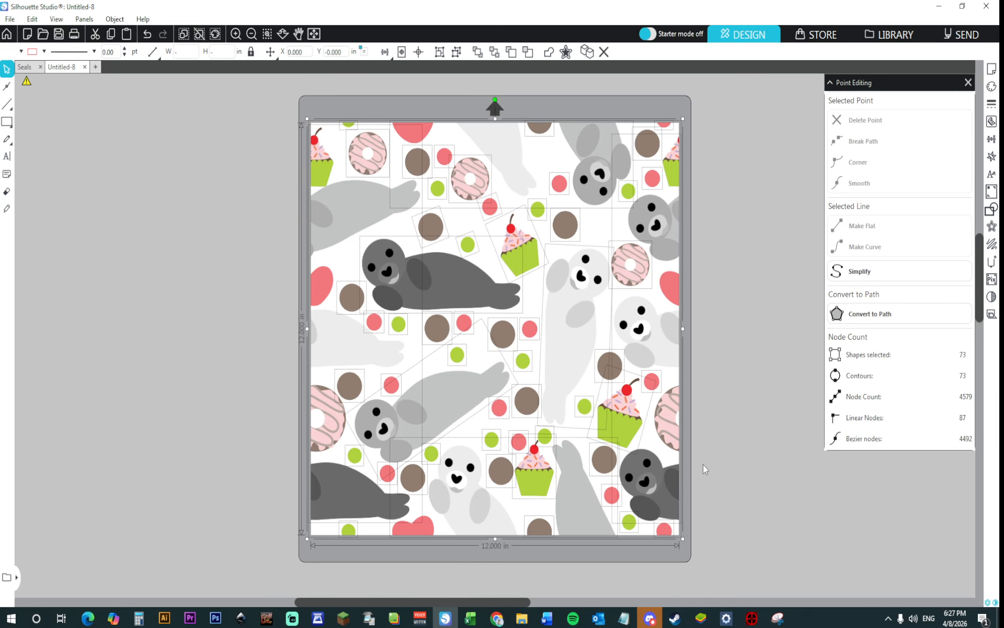
{"action": "left_click", "coordinate": [703, 468]}
{"action": "key", "text": "ctrl+a"}
{"action": "right_click", "coordinate": [577, 466]}
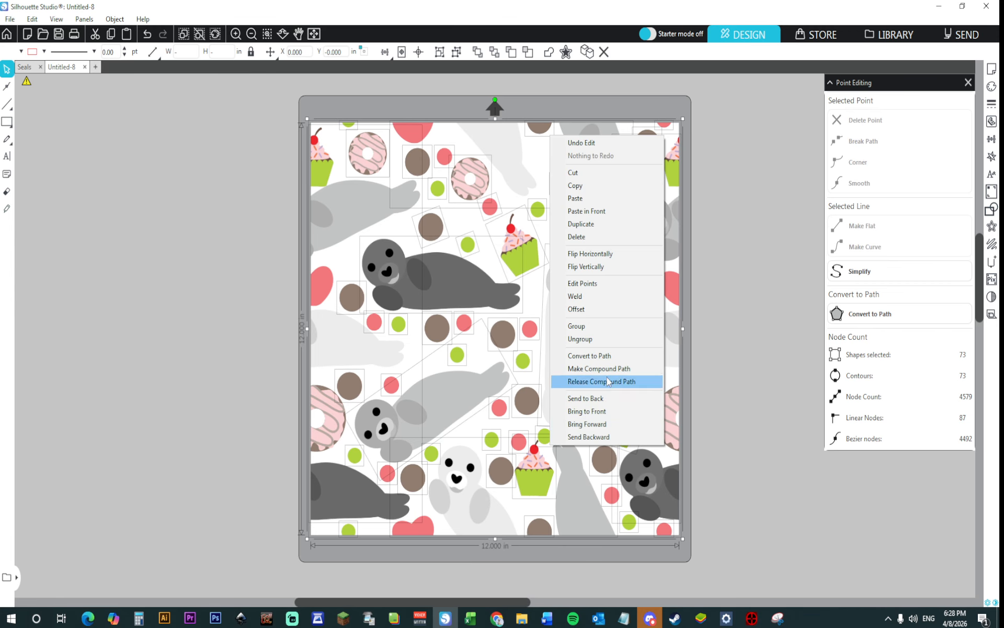
{"action": "left_click", "coordinate": [596, 331]}
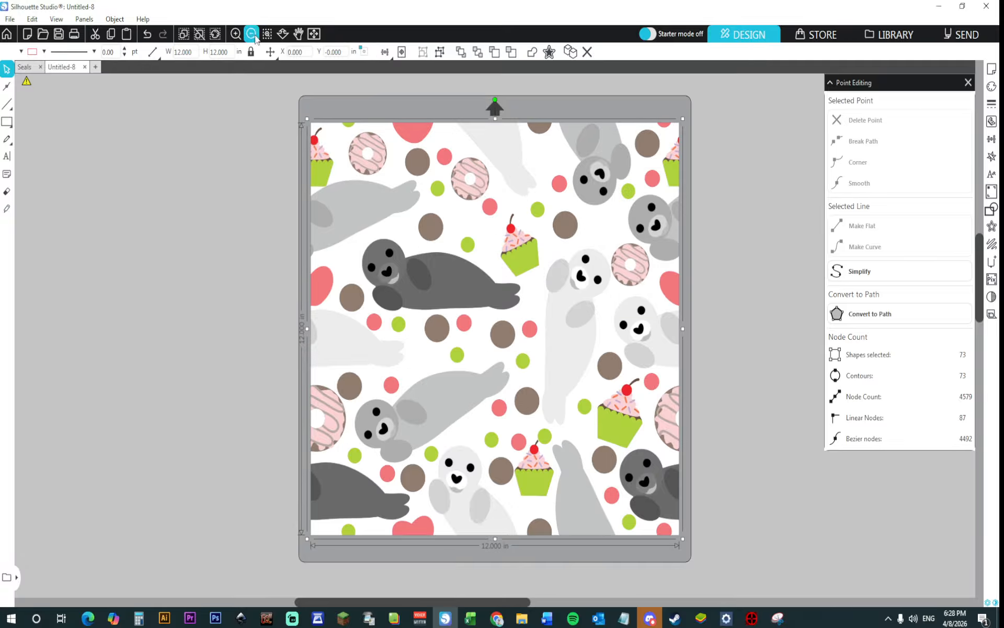
Step: Duplicate the grouped pattern tile to its right with Replicate
{"action": "left_click", "coordinate": [388, 53]}
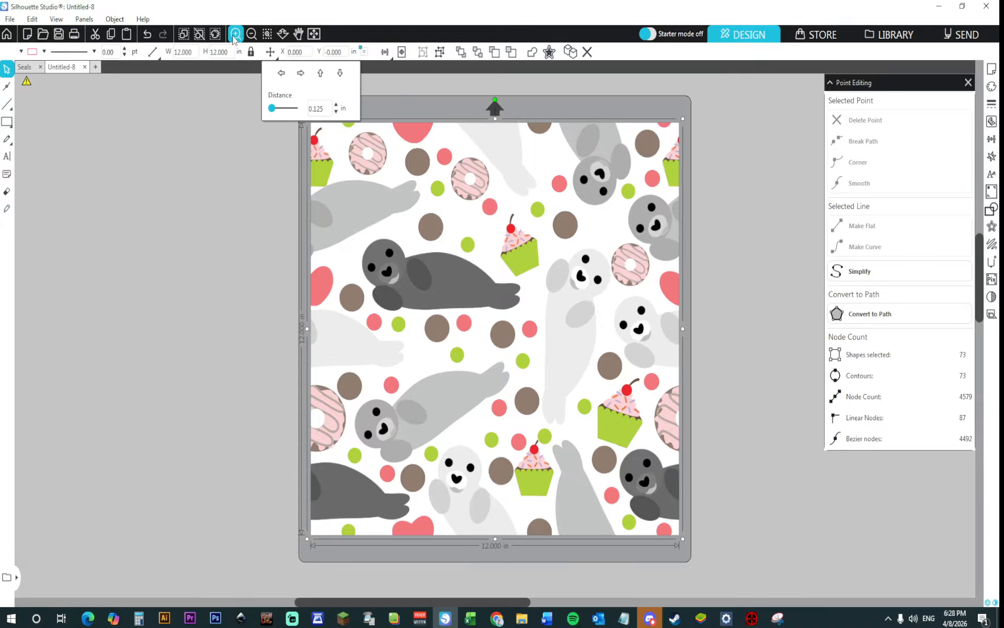
{"action": "left_click", "coordinate": [252, 34]}
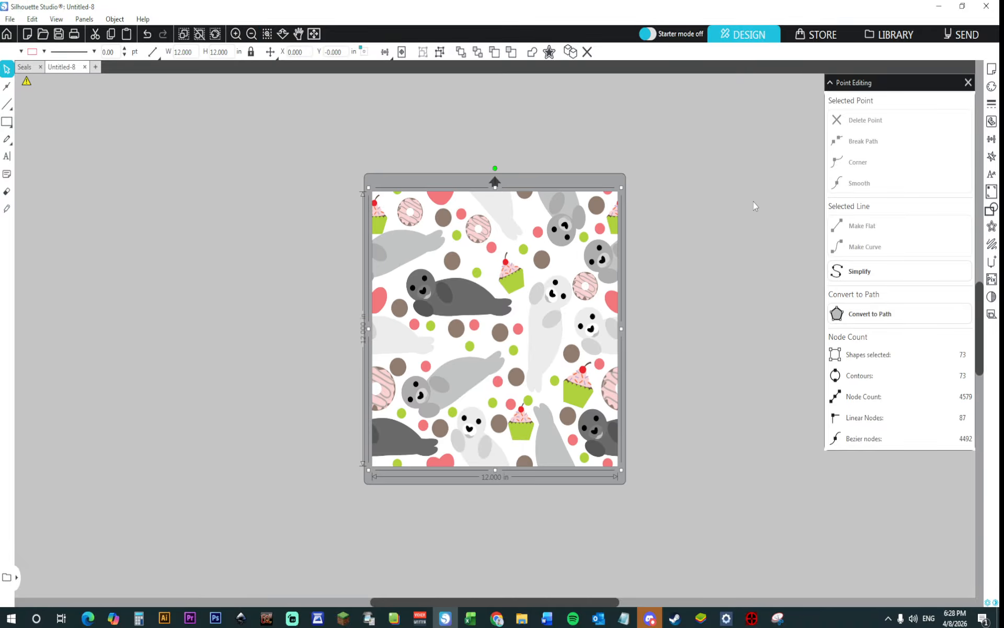
{"action": "left_click", "coordinate": [991, 156]}
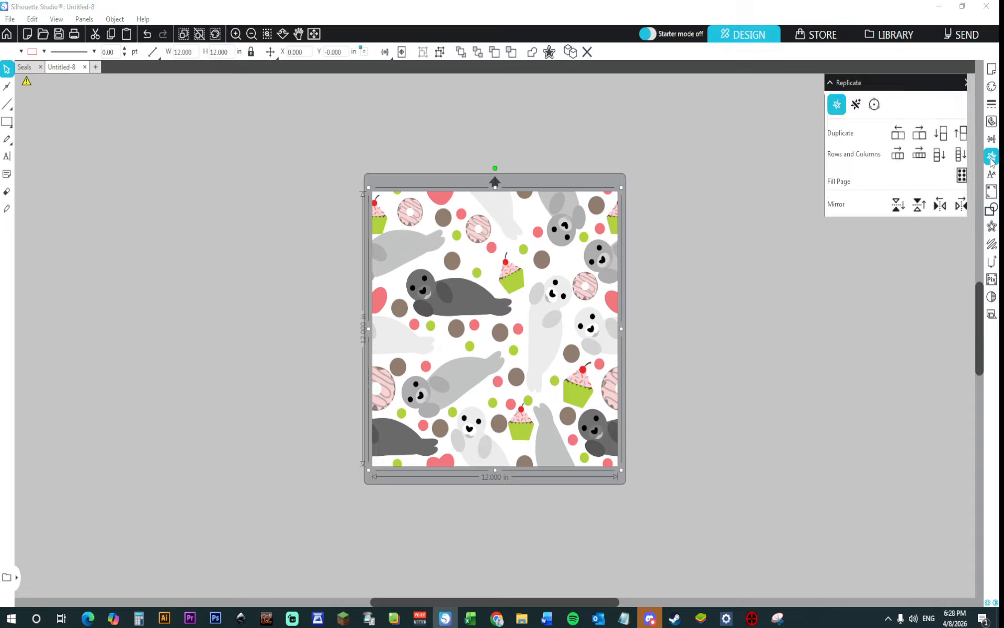
{"action": "left_click", "coordinate": [923, 138]}
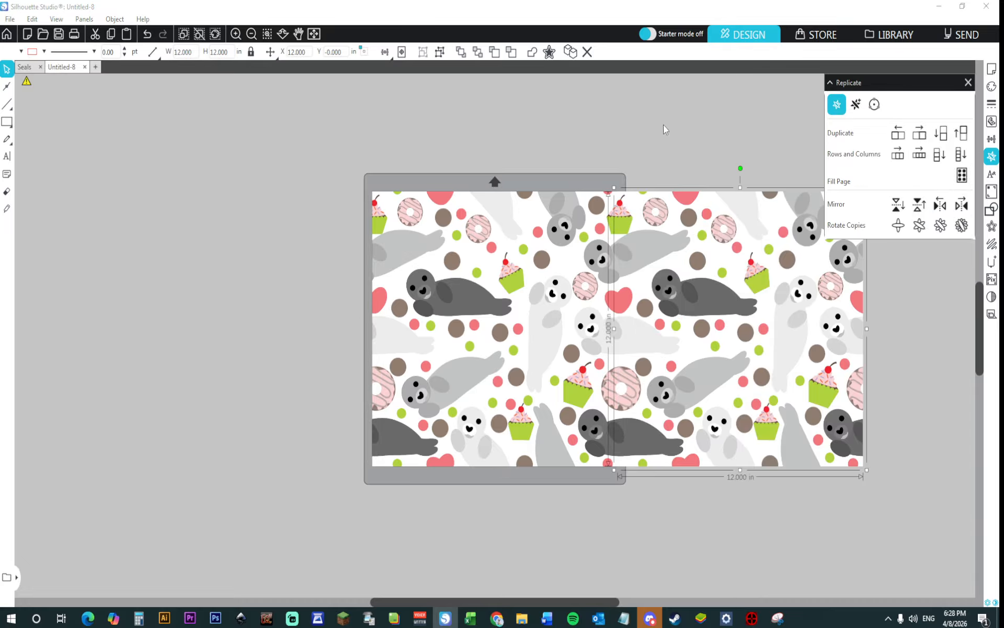
Step: Select both side-by-side tiles and duplicate them above to test the repeat in both directions
{"action": "left_click", "coordinate": [605, 128]}
{"action": "left_click_drag", "start_coordinate": [470, 128], "coordinate": [654, 220]}
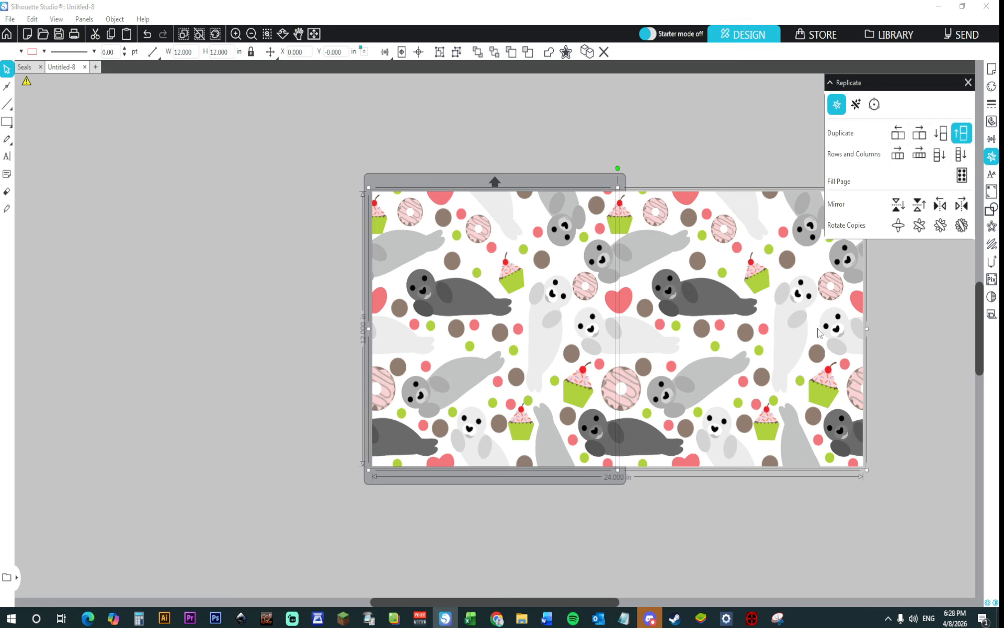
{"action": "left_click", "coordinate": [732, 464]}
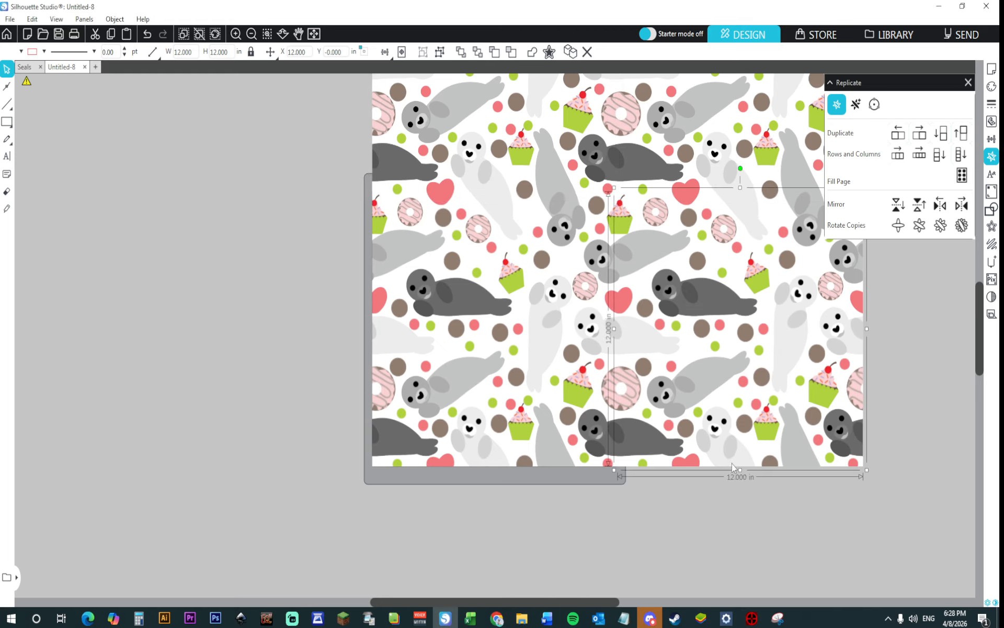
Step: Delete the three test copies of the pattern tile, keeping only the original tile on the page
{"action": "left_click", "coordinate": [257, 241]}
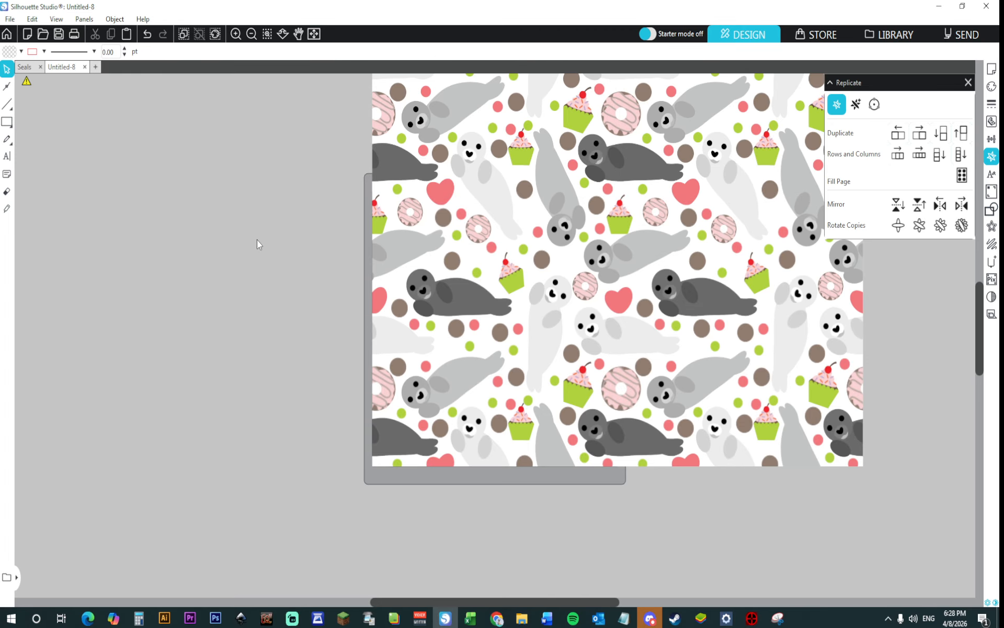
{"action": "left_click", "coordinate": [489, 144]}
{"action": "key", "text": "Delete"}
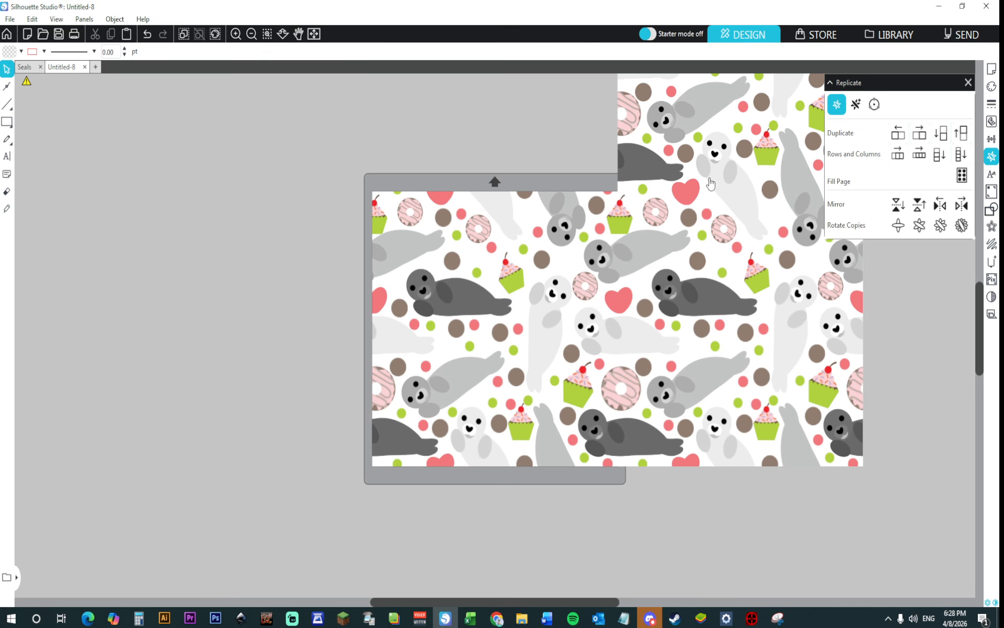
{"action": "left_click", "coordinate": [728, 166]}
{"action": "key", "text": "Delete"}
{"action": "left_click", "coordinate": [728, 291]}
{"action": "key", "text": "Delete"}
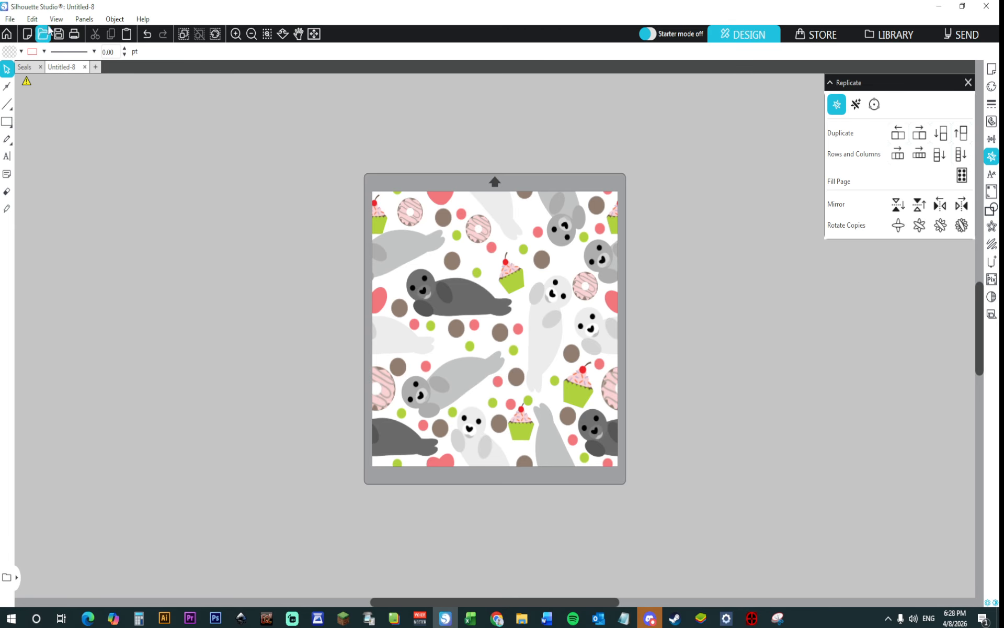
Step: Start saving the design to the hard drive and browse to 2025 -2026 > Video Projects > Month 4 - April > How To Create Pattern Paper (standard)
{"action": "left_click", "coordinate": [10, 18]}
{"action": "mouse_move", "coordinate": [132, 126]}
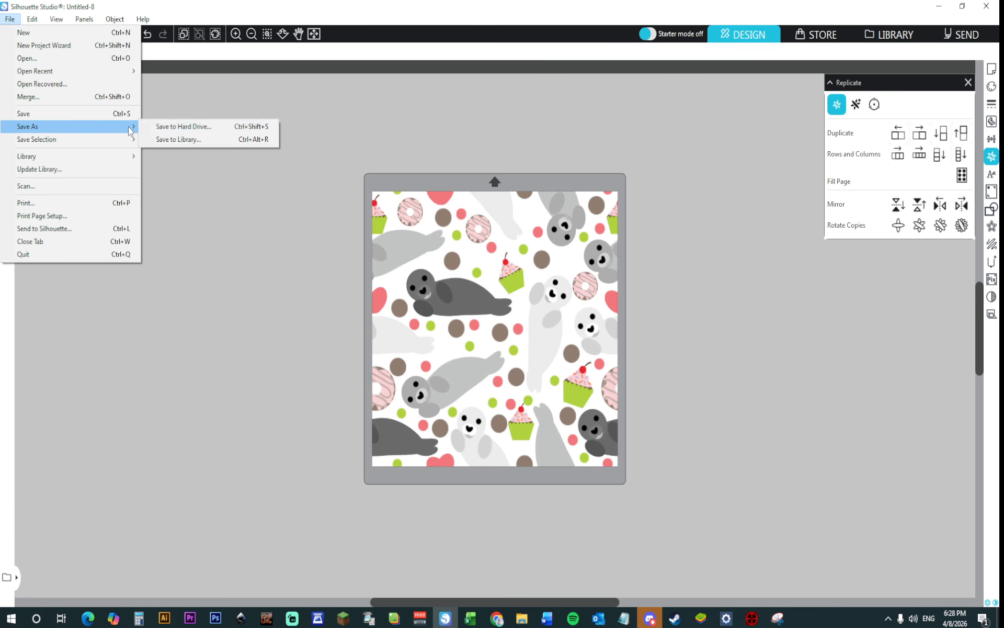
{"action": "left_click", "coordinate": [162, 126]}
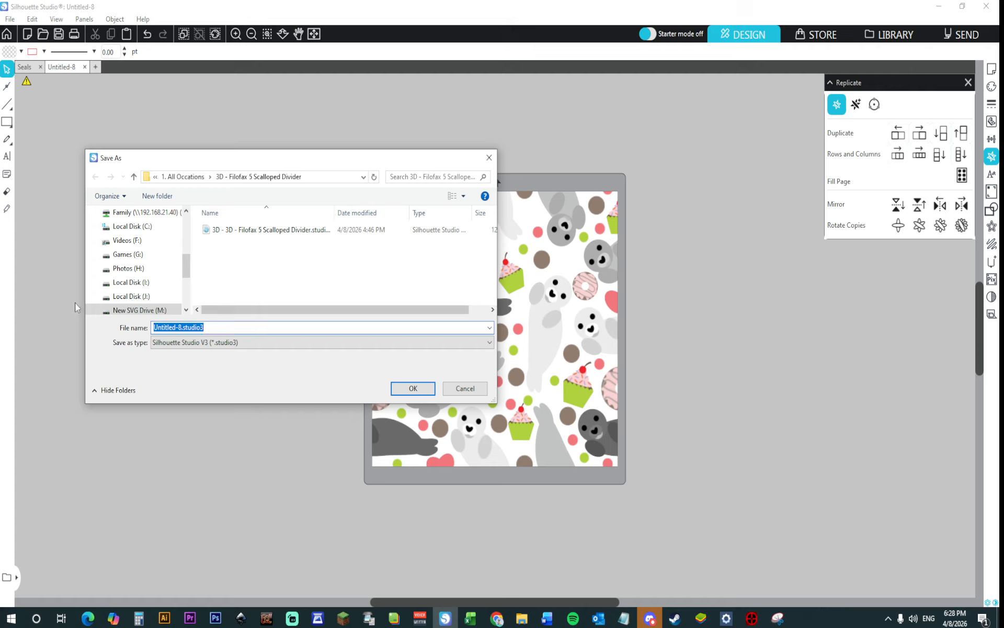
{"action": "scroll", "coordinate": [157, 291], "scroll_direction": "down", "scroll_amount": 5}
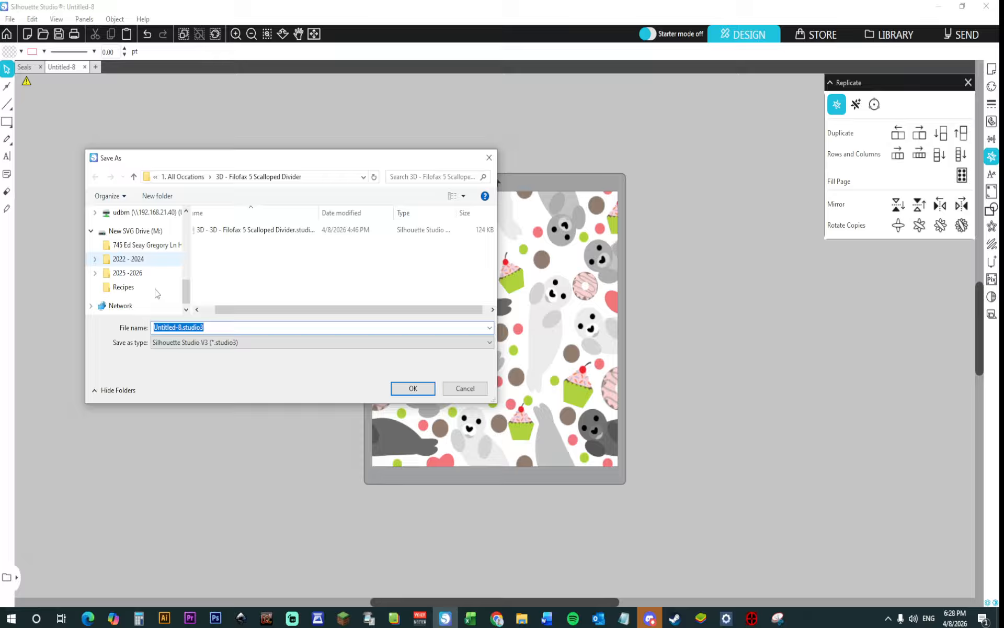
{"action": "left_click", "coordinate": [133, 273]}
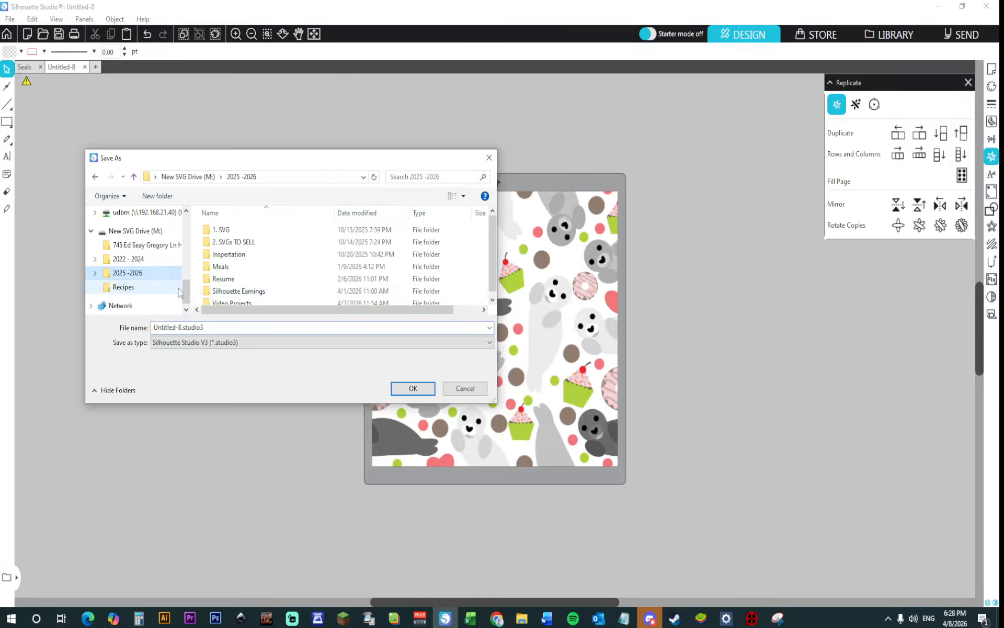
{"action": "double_click", "coordinate": [222, 299]}
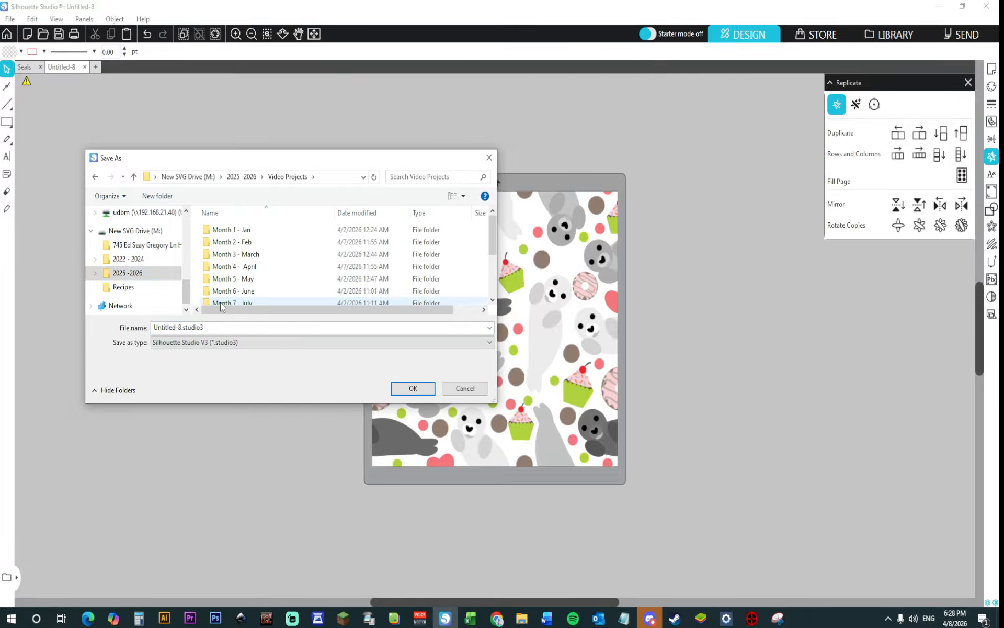
{"action": "double_click", "coordinate": [247, 267]}
{"action": "left_click", "coordinate": [288, 268]}
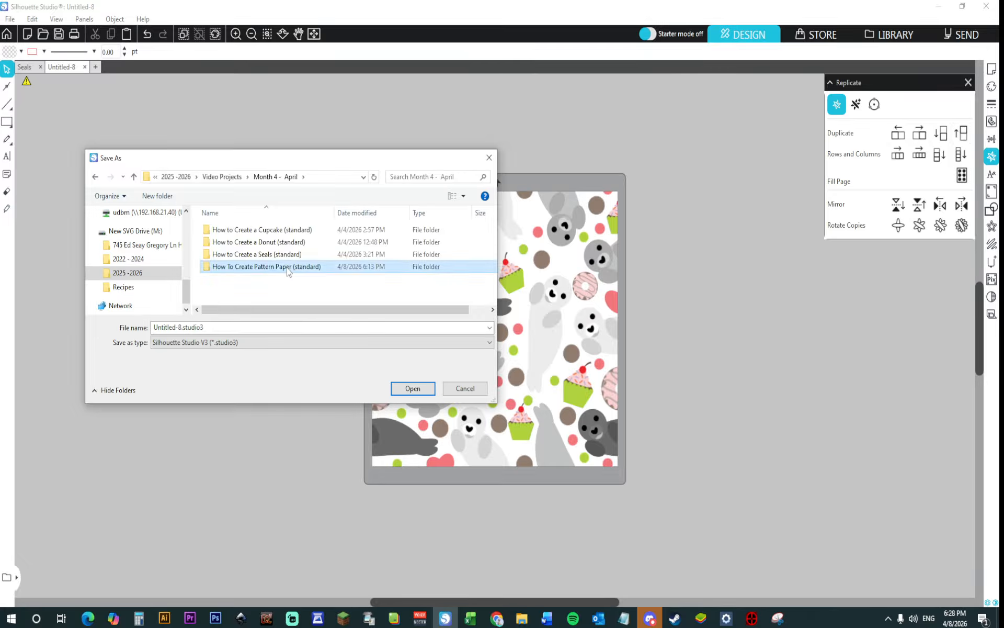
{"action": "double_click", "coordinate": [288, 268]}
Step: Name the file Pattern Paper Seals and save it as Silhouette Studio V3 (*.studio3)
{"action": "left_click", "coordinate": [246, 328]}
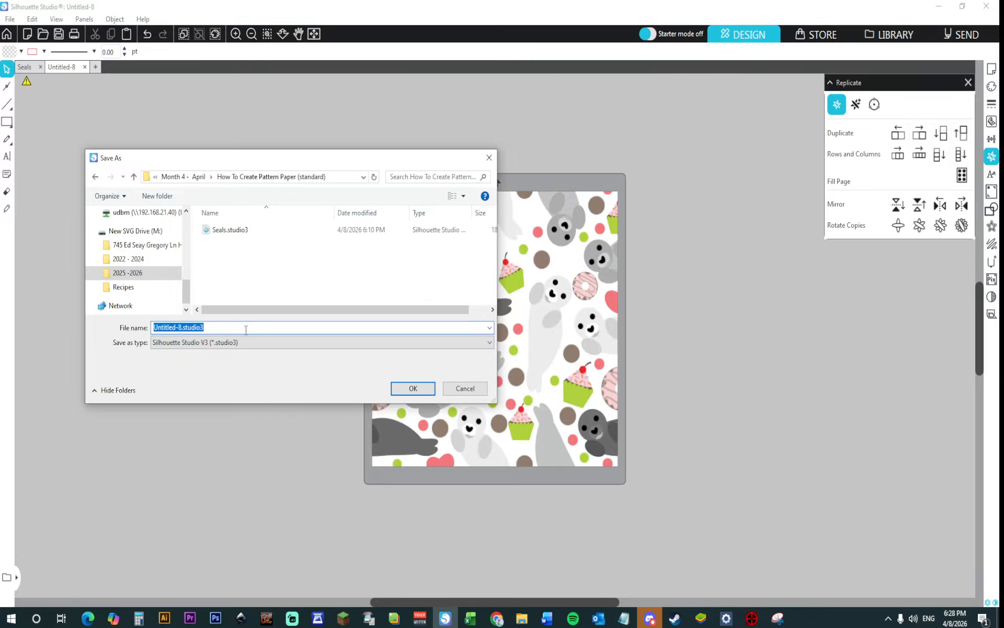
{"action": "type", "text": "Pattern Paper Seals"}
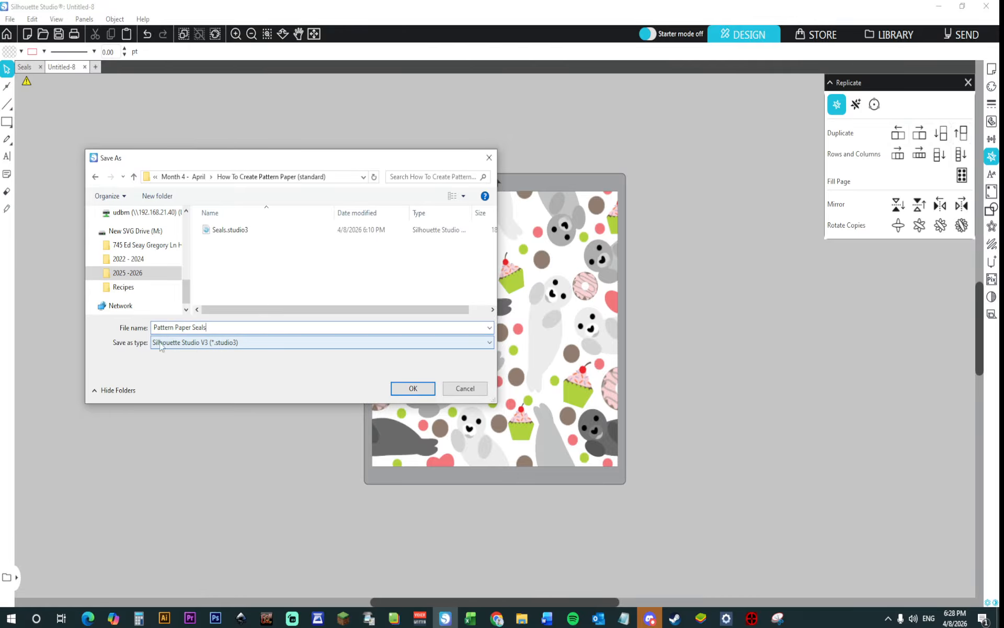
{"action": "left_click", "coordinate": [455, 345]}
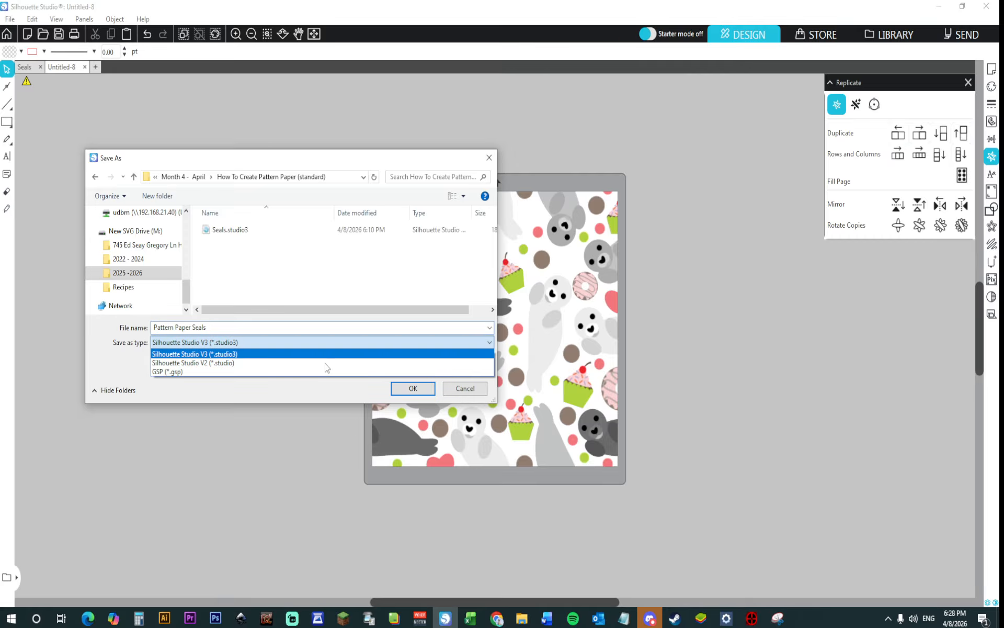
{"action": "left_click", "coordinate": [206, 385]}
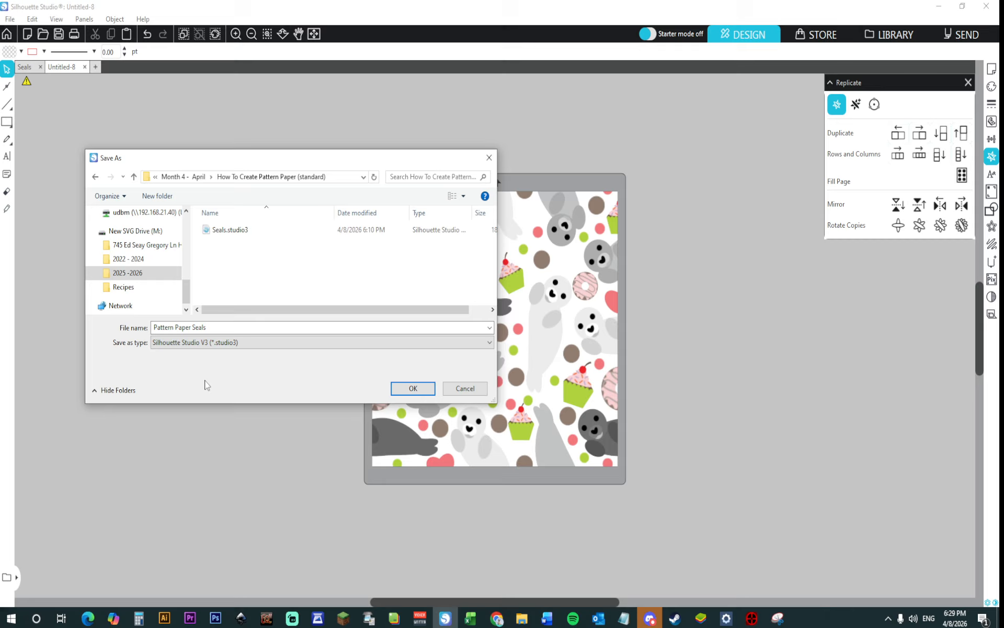
{"action": "left_click", "coordinate": [406, 388]}
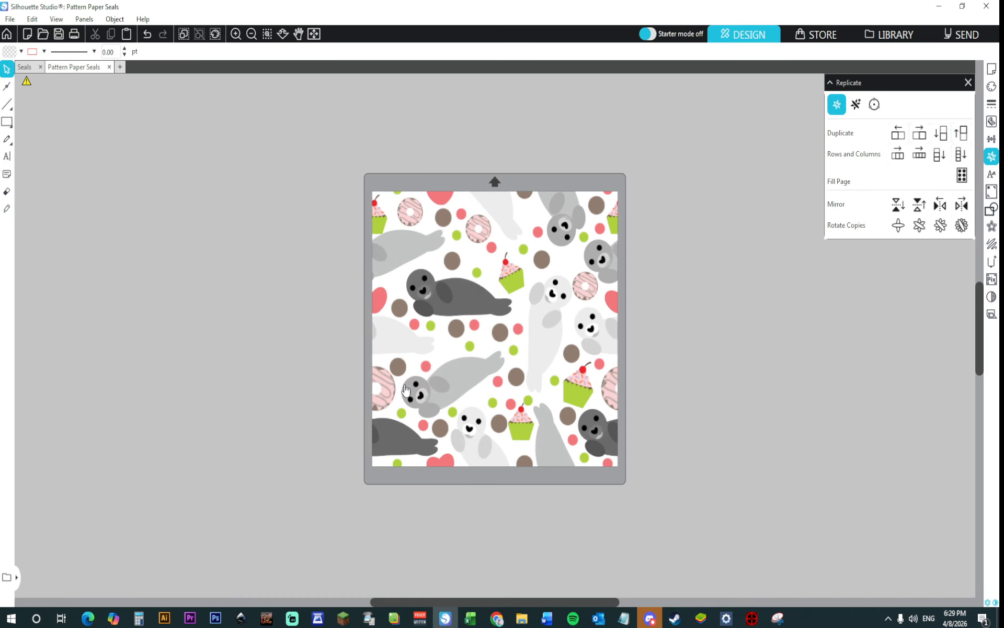
Step: Fit the page to the window and save the pattern file again
{"action": "left_click", "coordinate": [314, 34]}
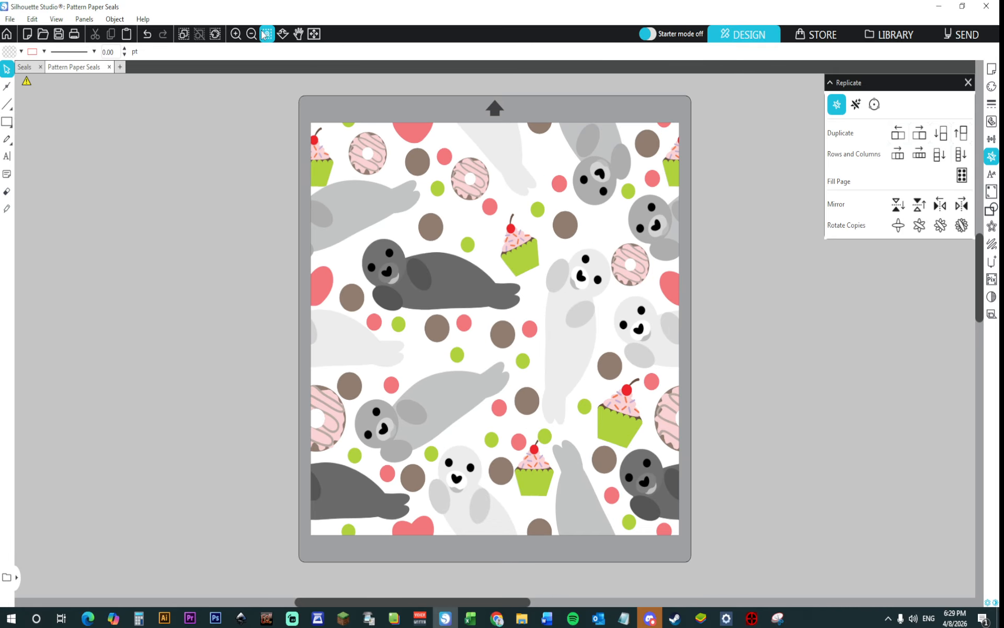
{"action": "left_click", "coordinate": [9, 21]}
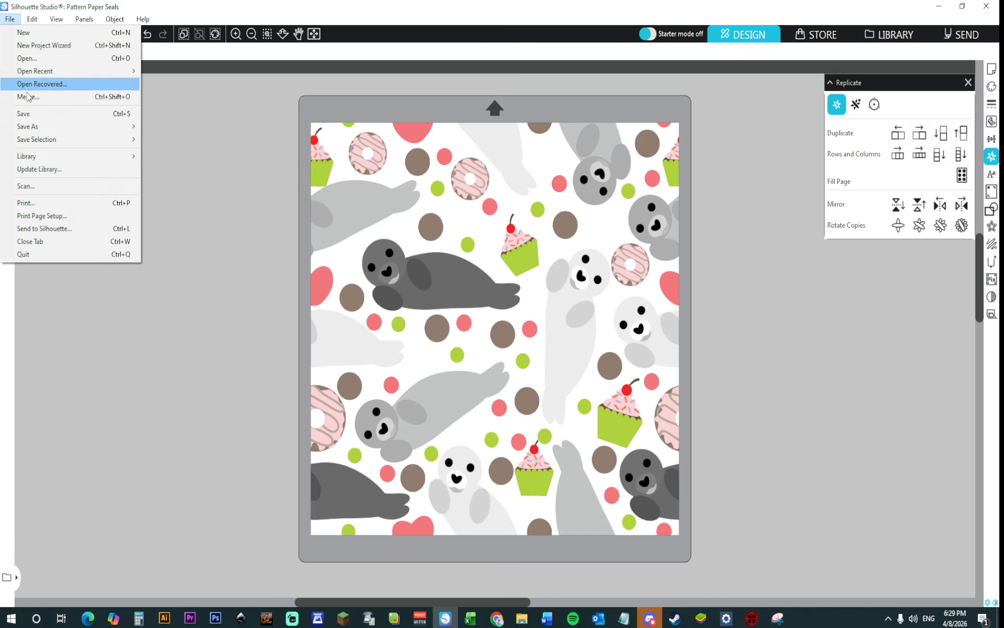
{"action": "left_click", "coordinate": [37, 117]}
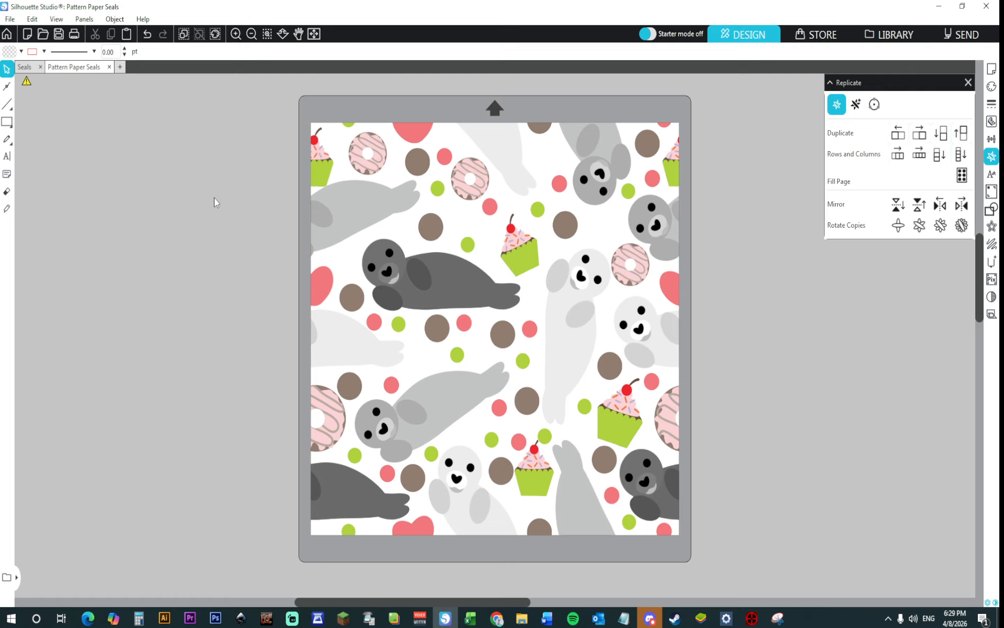
Step: Switch to Chrome and return from the Seals SVG to the Ideas R Us Studio-to-SVG converter page
{"action": "left_click", "coordinate": [936, 7]}
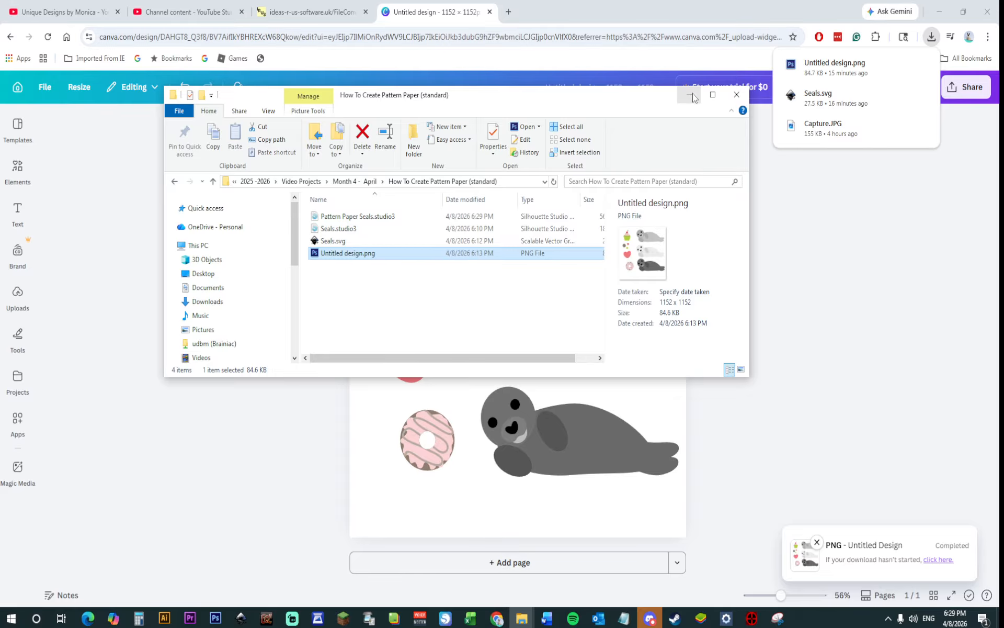
{"action": "left_click", "coordinate": [302, 14]}
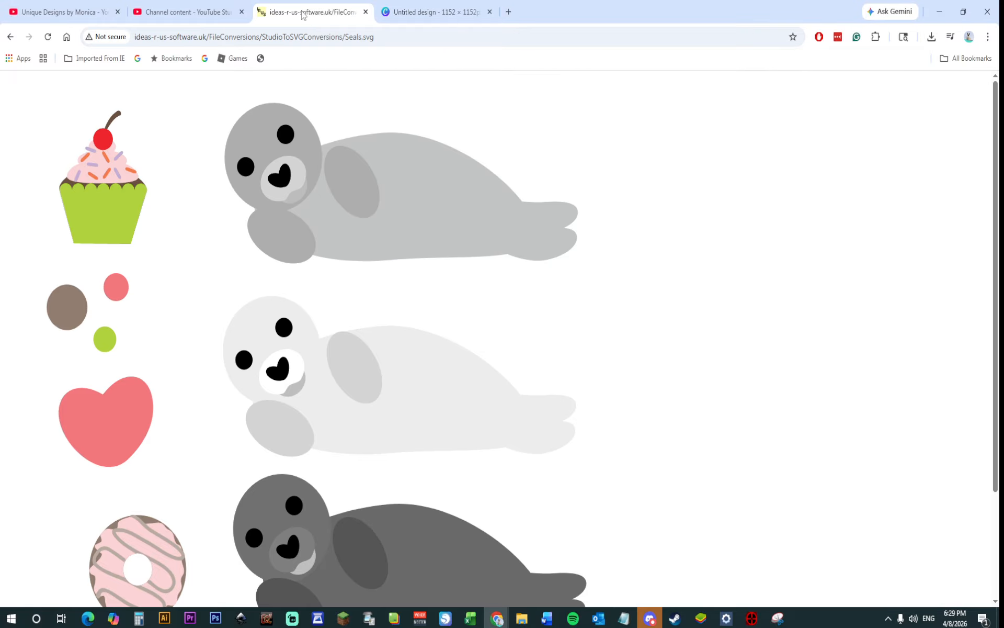
{"action": "left_click", "coordinate": [10, 37]}
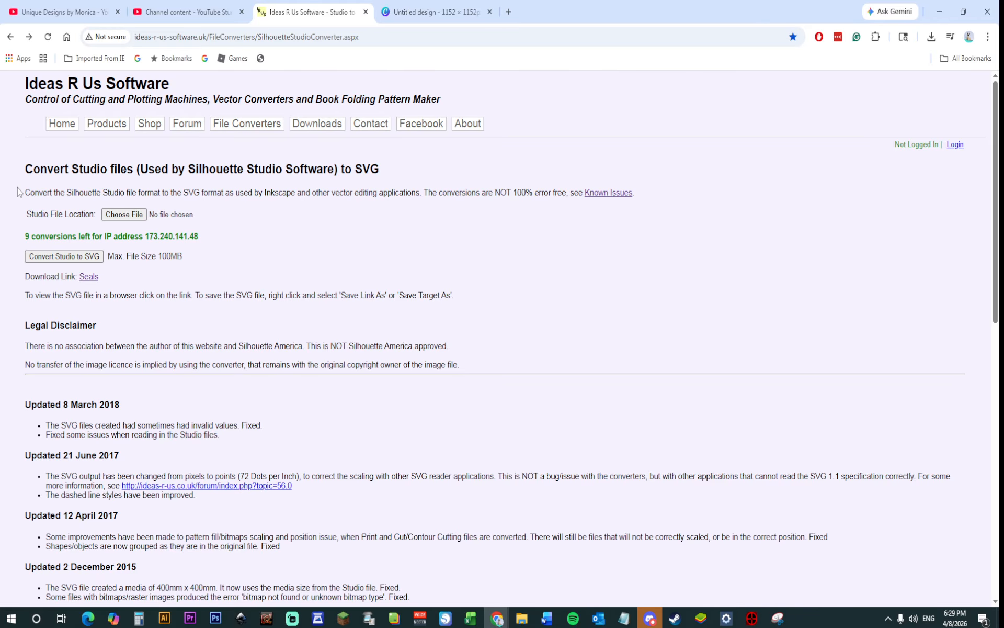
{"action": "left_click_drag", "start_coordinate": [26, 237], "coordinate": [104, 236]}
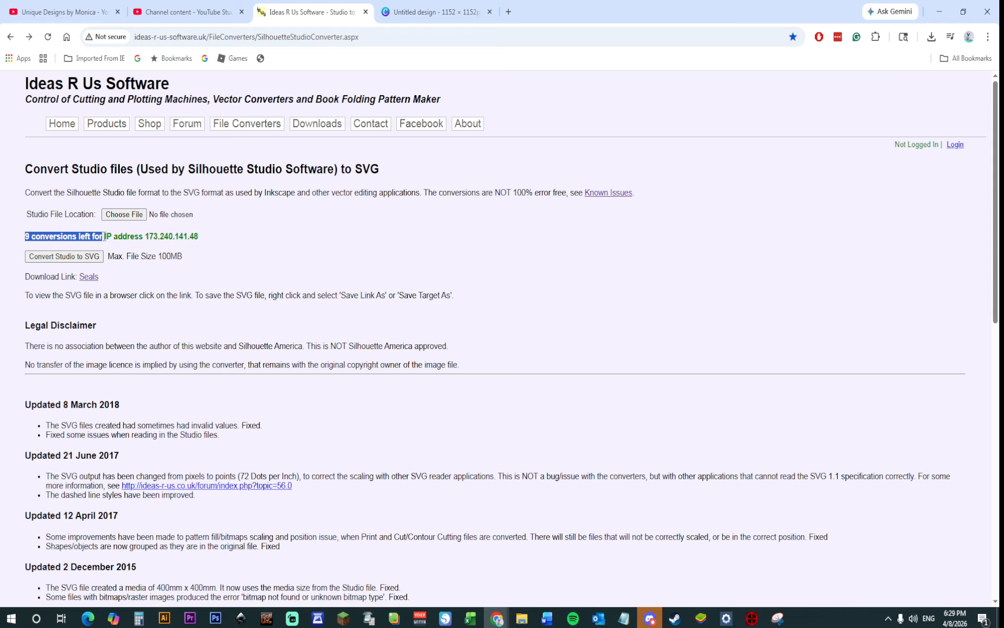
{"action": "left_click", "coordinate": [386, 297]}
Step: Bring up the How To Create Pattern Paper (standard) folder in File Explorer and rename Untitled design.png as Seals.png
{"action": "mouse_move", "coordinate": [531, 616]}
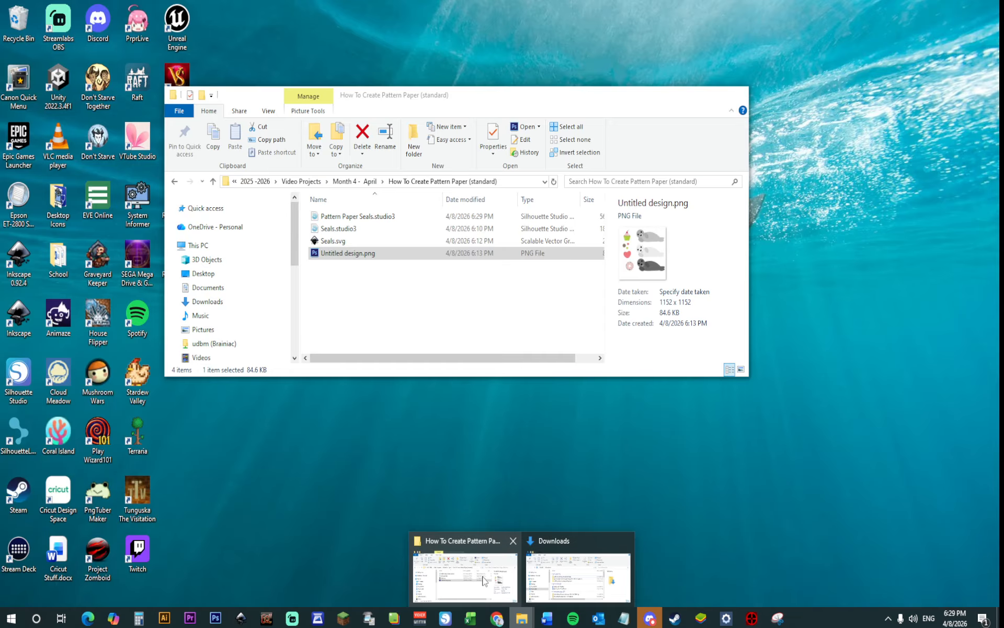
{"action": "left_click", "coordinate": [465, 575]}
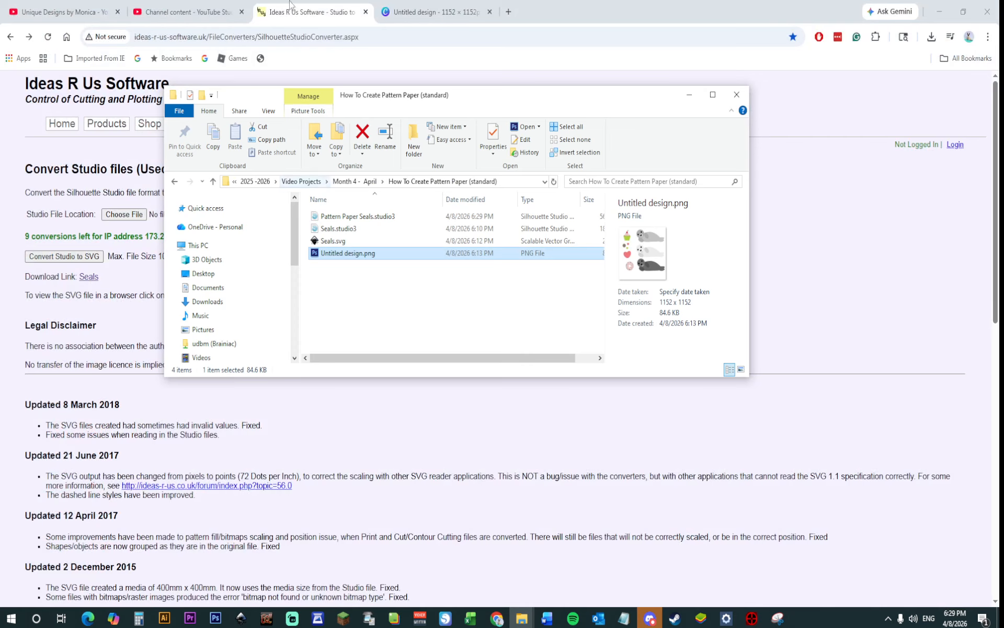
{"action": "left_click_drag", "start_coordinate": [471, 97], "coordinate": [486, 251]}
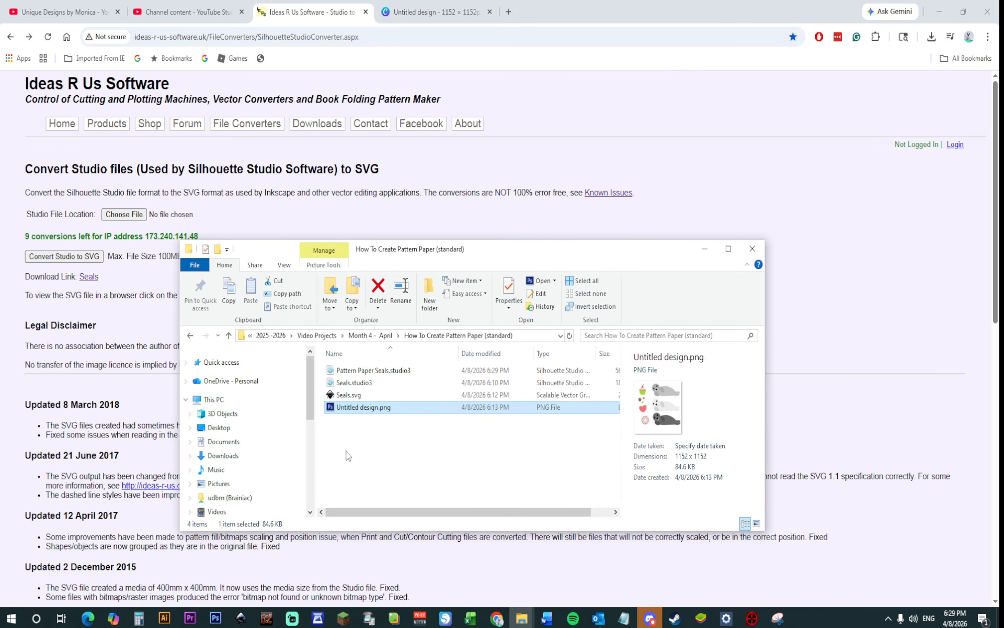
{"action": "right_click", "coordinate": [356, 411]}
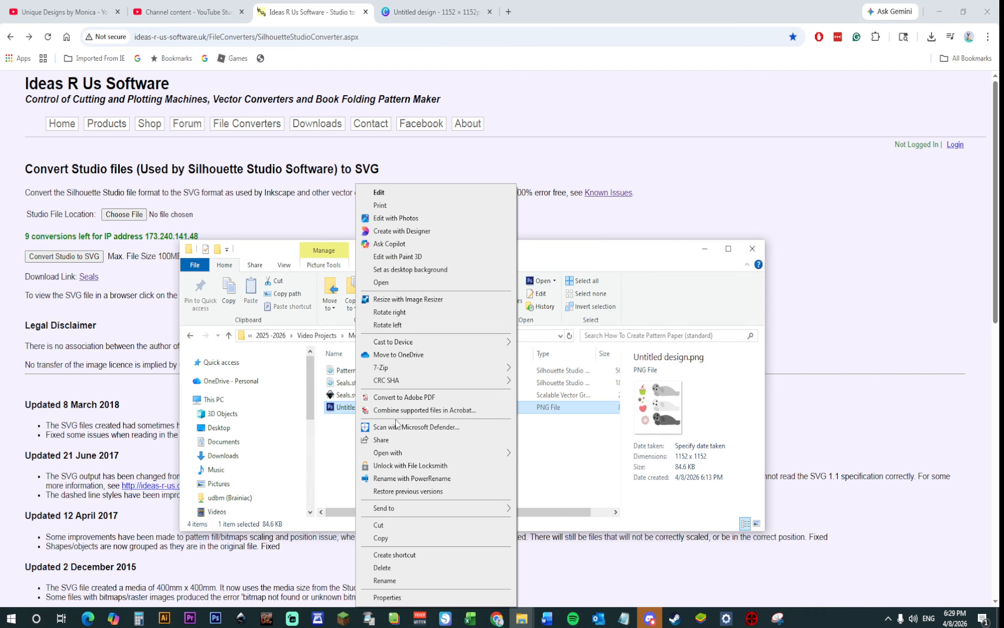
{"action": "left_click", "coordinate": [417, 582]}
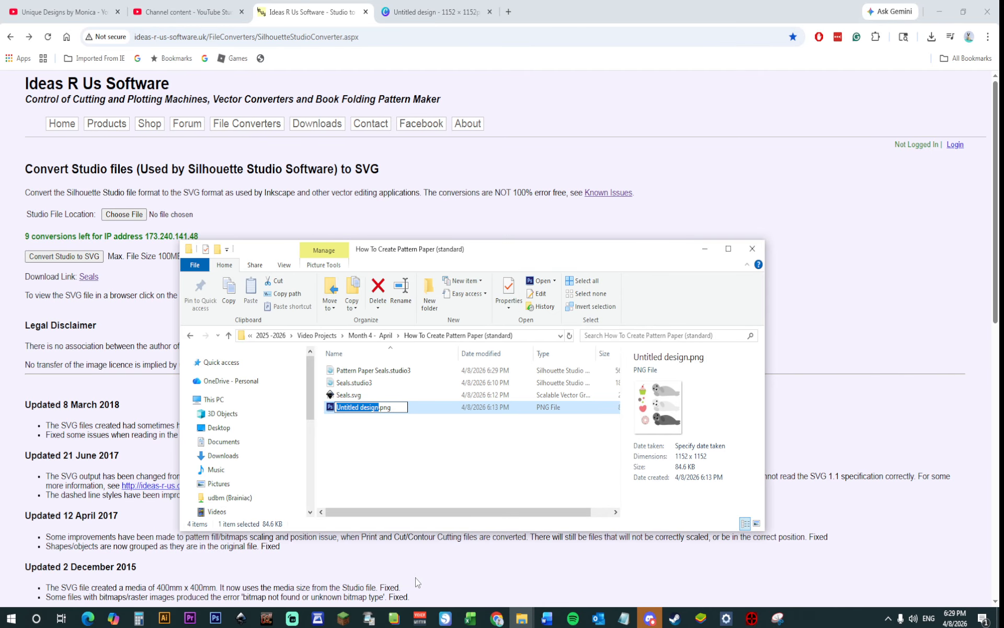
{"action": "key", "text": "BackSpace"}
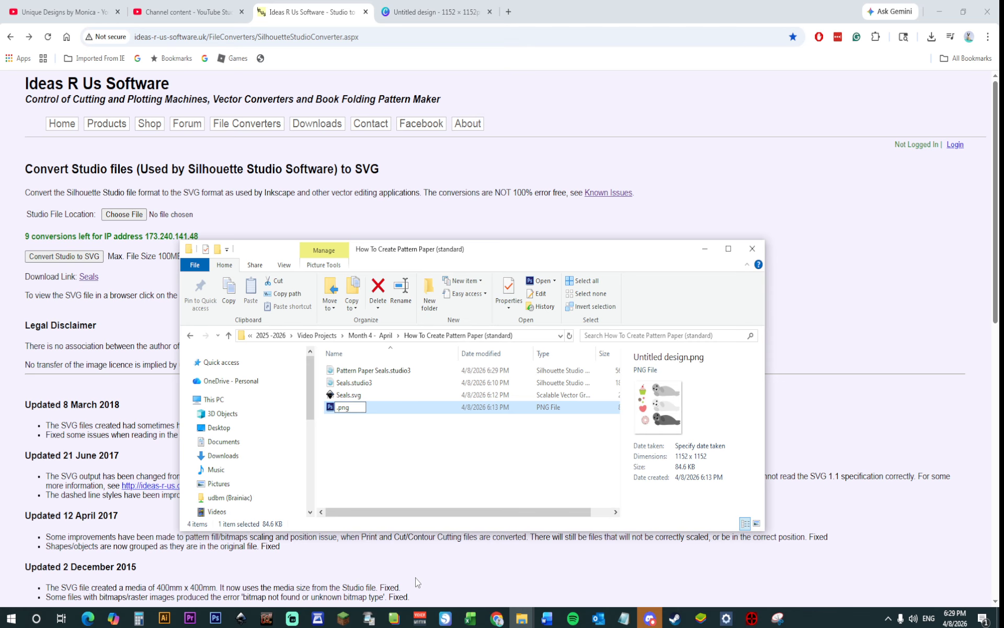
{"action": "type", "text": "Seals"}
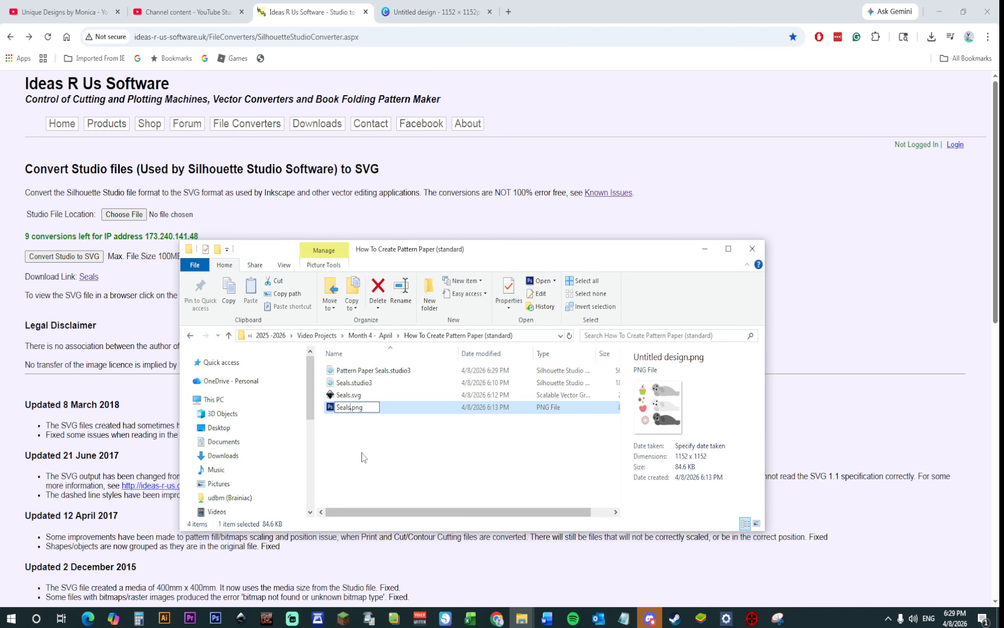
{"action": "key", "text": "Return"}
{"action": "left_click", "coordinate": [381, 459]}
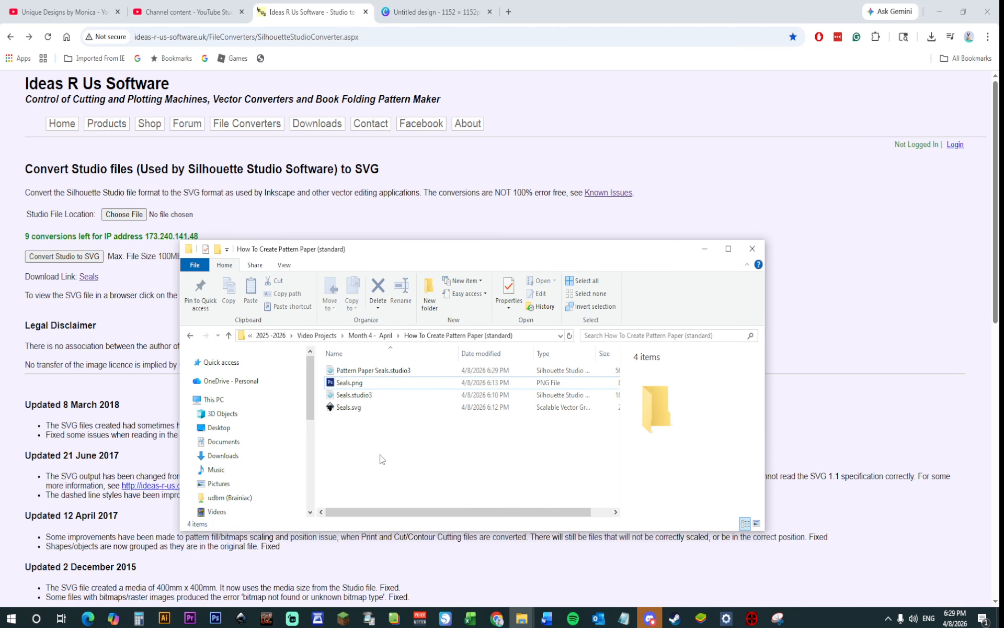
Step: Load Pattern Paper Seals.studio3 from the folder into the converter page and convert it to SVG
{"action": "left_click", "coordinate": [372, 371]}
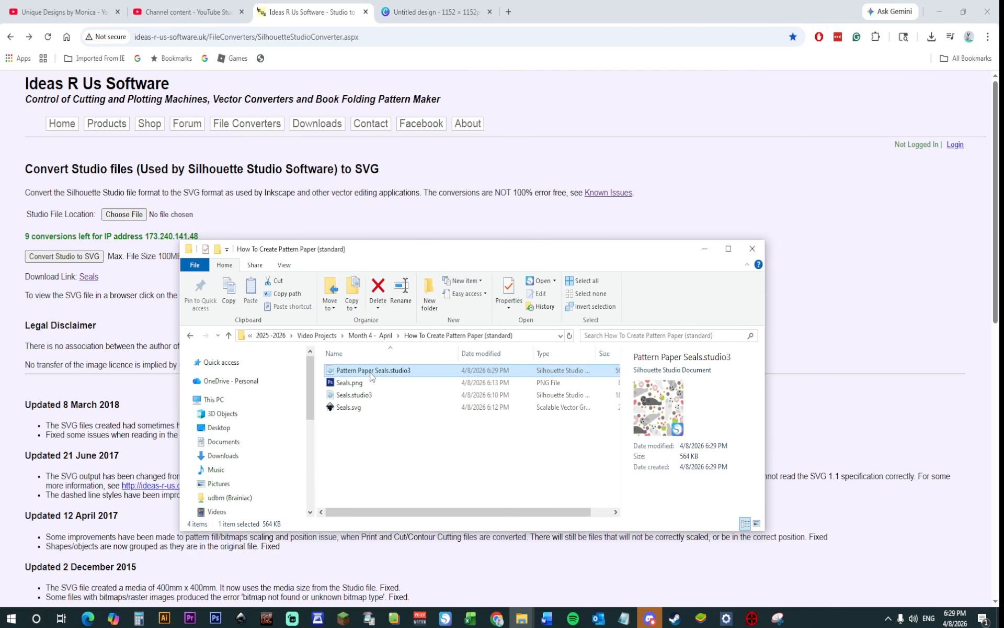
{"action": "left_click_drag", "start_coordinate": [370, 376], "coordinate": [125, 216]}
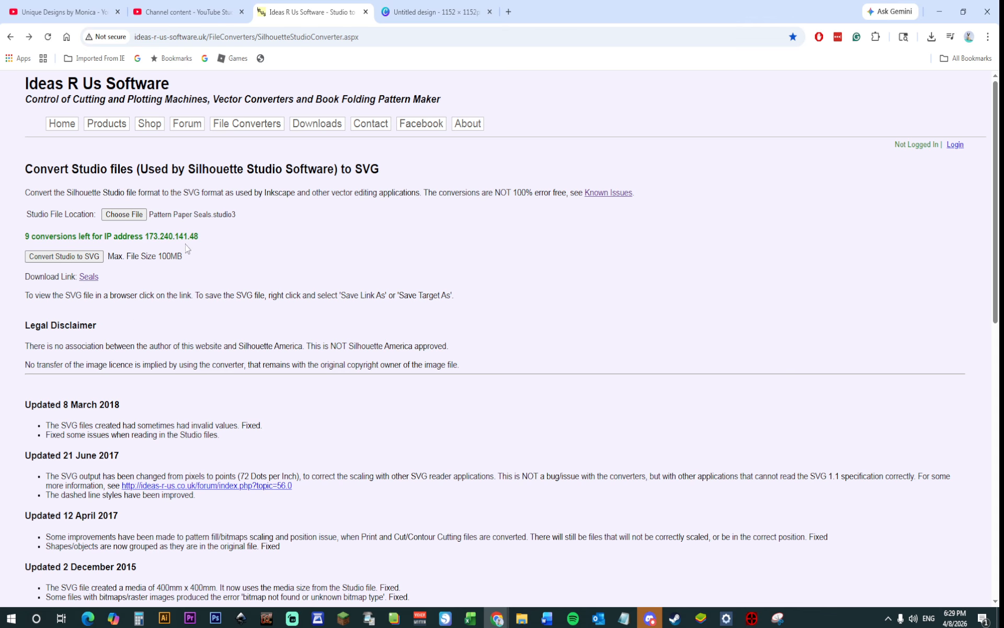
{"action": "left_click", "coordinate": [74, 261]}
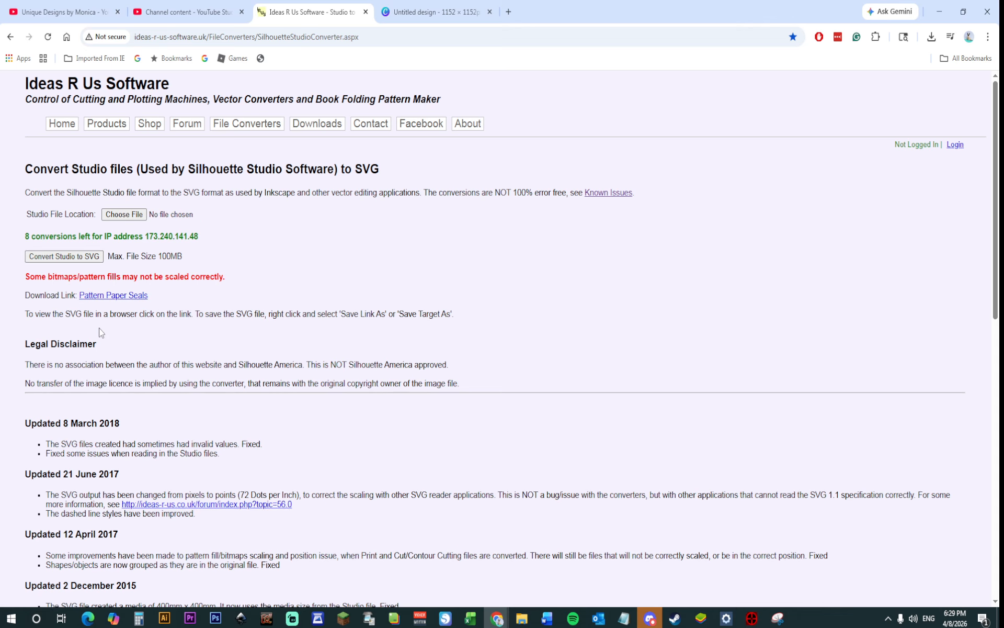
Step: Open the converted Pattern Paper Seals SVG, save it as Pattern Paper Seals.svg in the project folder, and keep the blocked download
{"action": "left_click", "coordinate": [131, 295]}
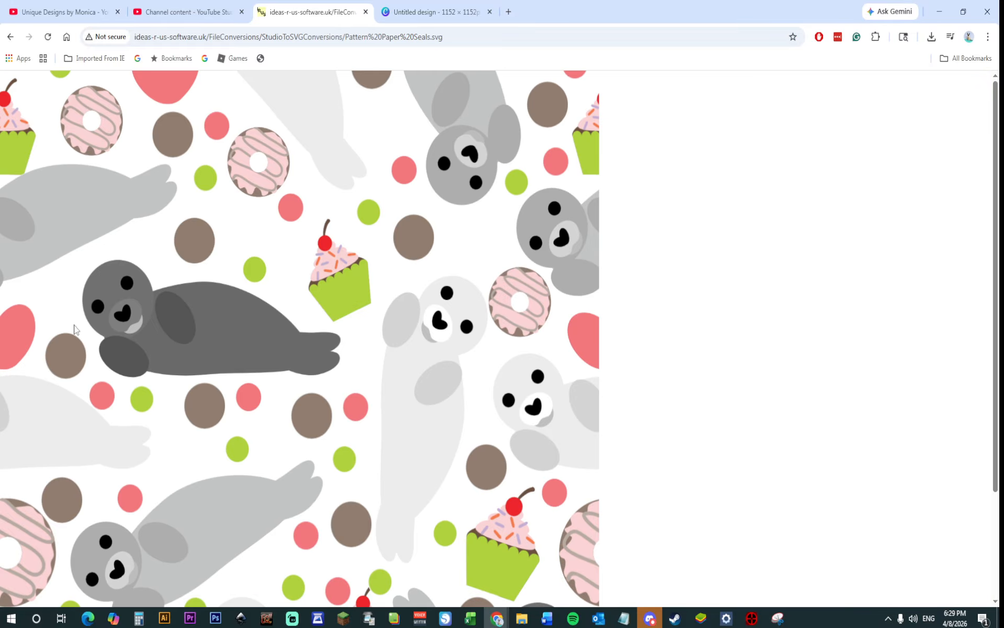
{"action": "right_click", "coordinate": [387, 264]}
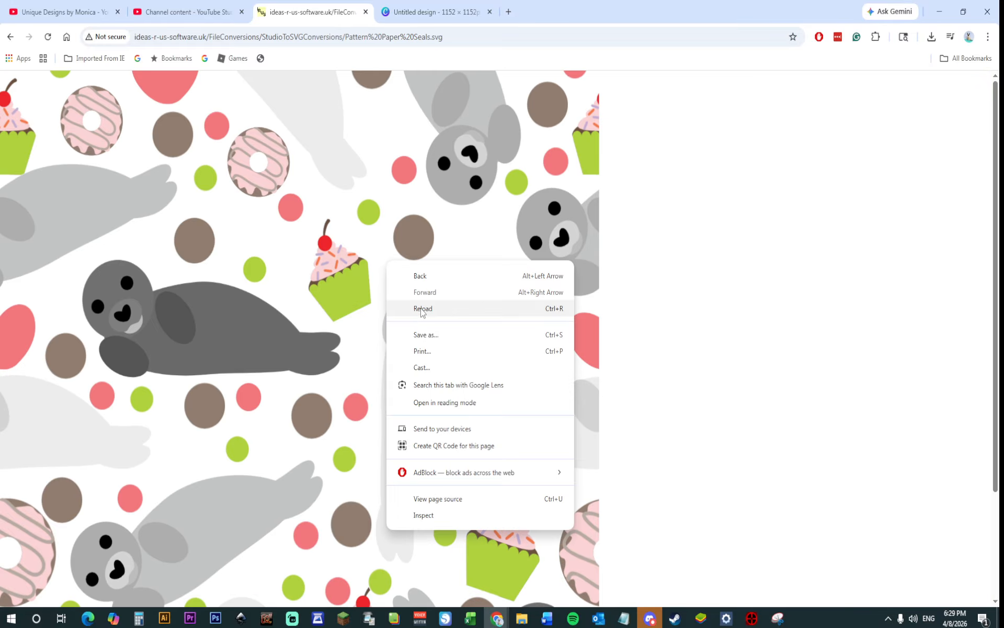
{"action": "left_click", "coordinate": [426, 335]}
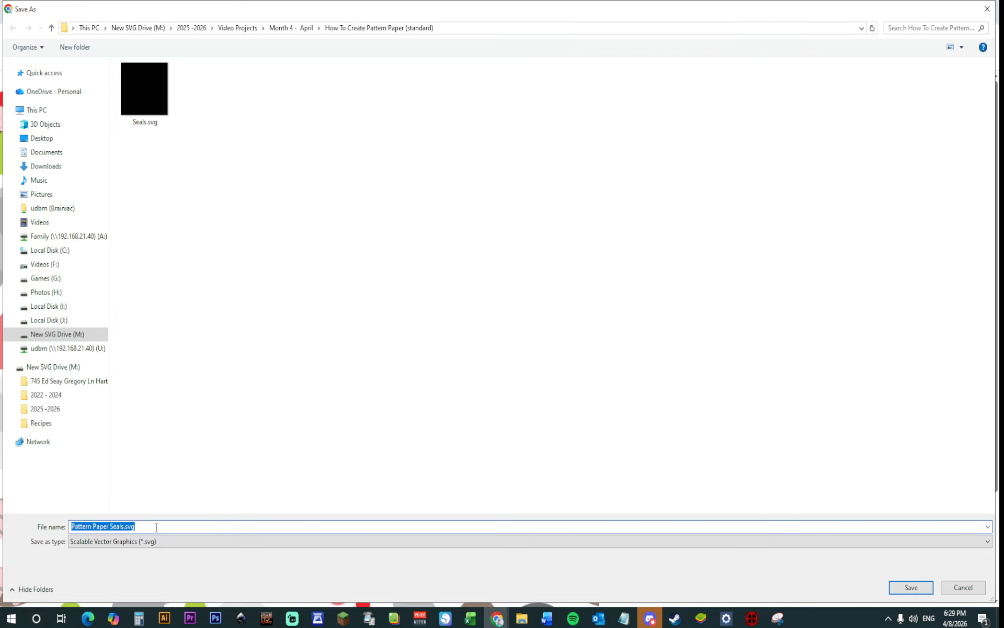
{"action": "left_click", "coordinate": [929, 593]}
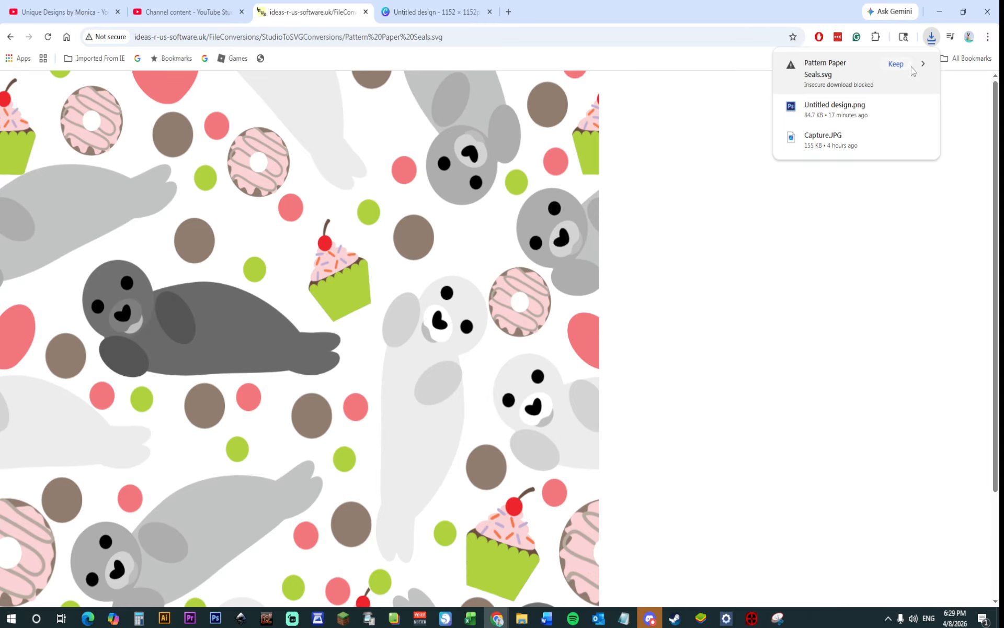
{"action": "left_click", "coordinate": [895, 65]}
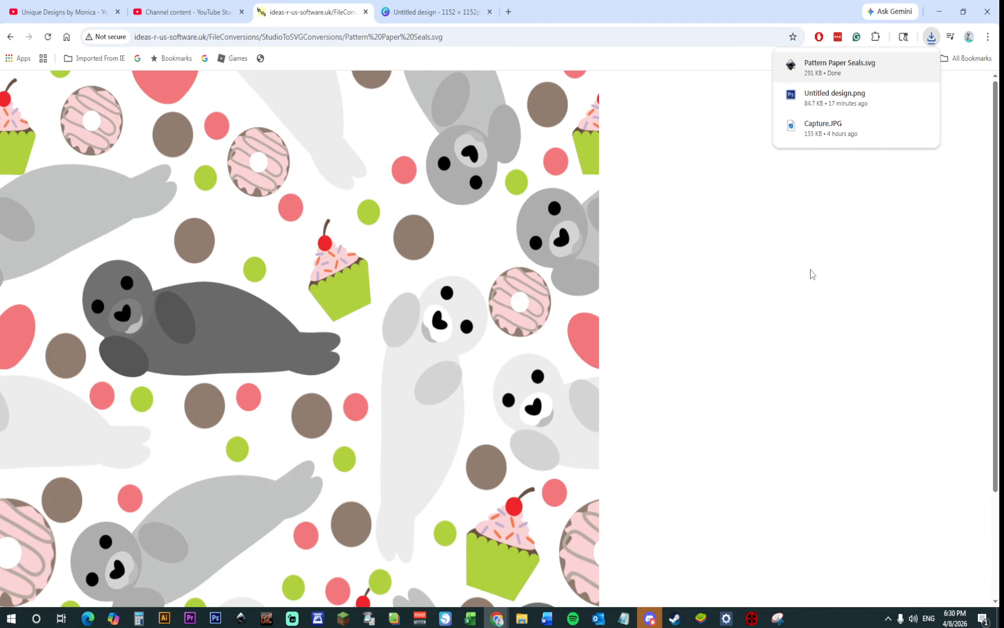
Step: Return to Canva's Free SVG to PNG converter page and load Pattern Paper Seals.svg from the project folder into it
{"action": "left_click", "coordinate": [406, 12]}
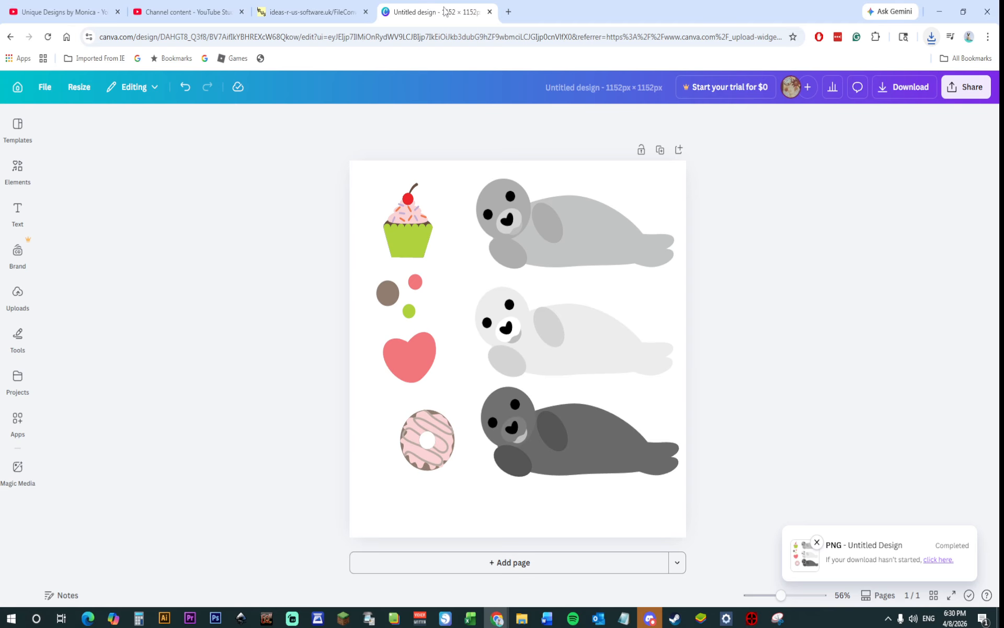
{"action": "left_click", "coordinate": [10, 36]}
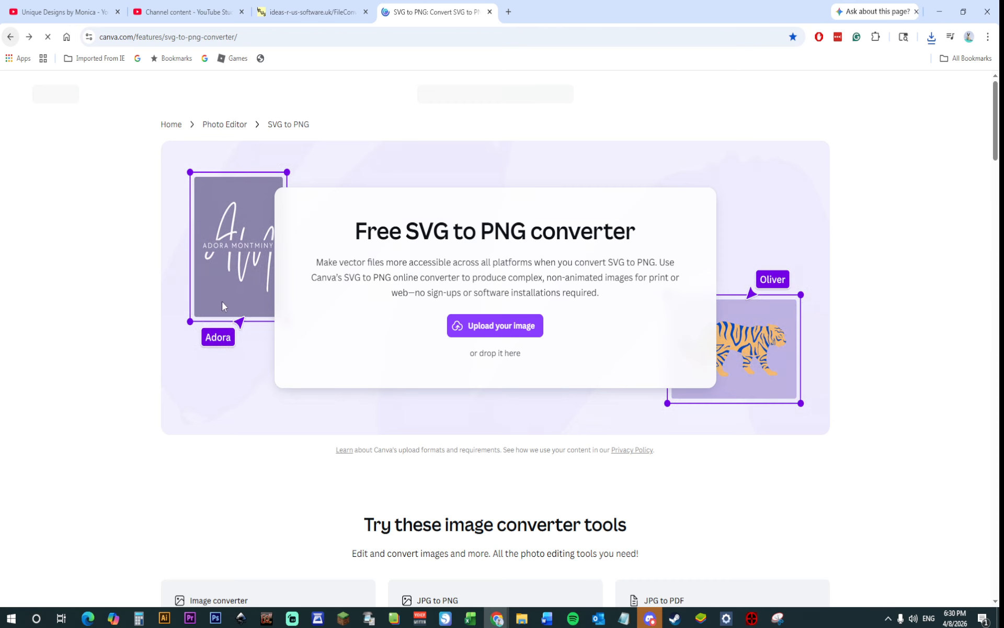
{"action": "mouse_move", "coordinate": [522, 618]}
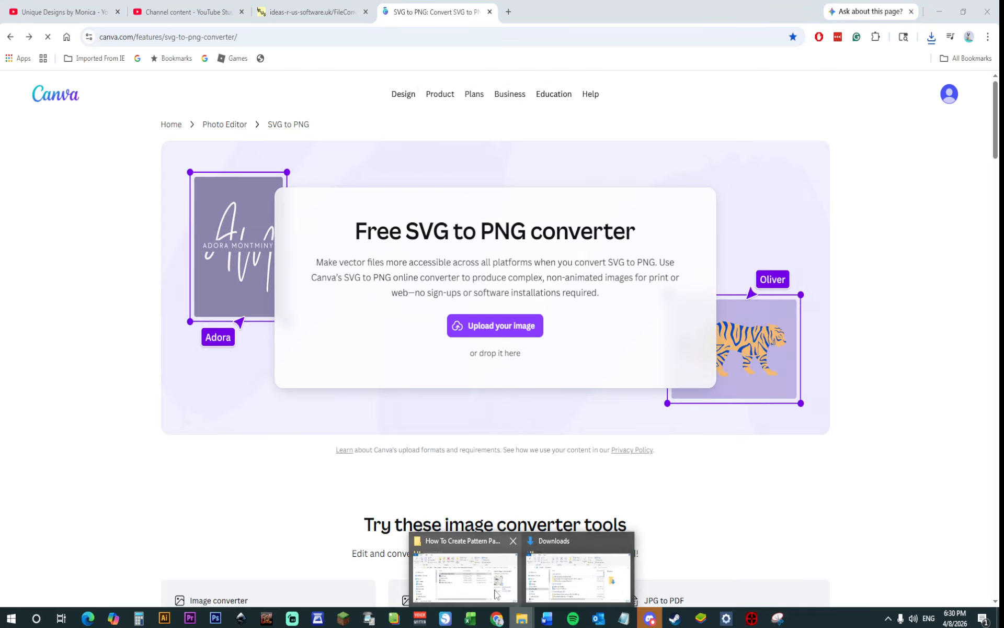
{"action": "left_click", "coordinate": [475, 582]}
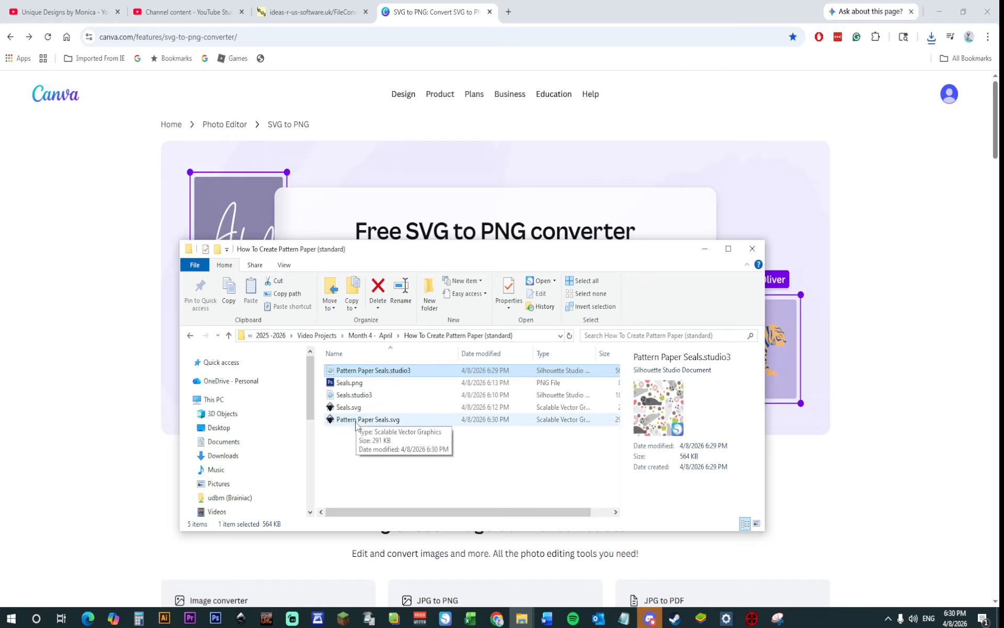
{"action": "left_click", "coordinate": [382, 422]}
{"action": "left_click_drag", "start_coordinate": [382, 421], "coordinate": [457, 434]}
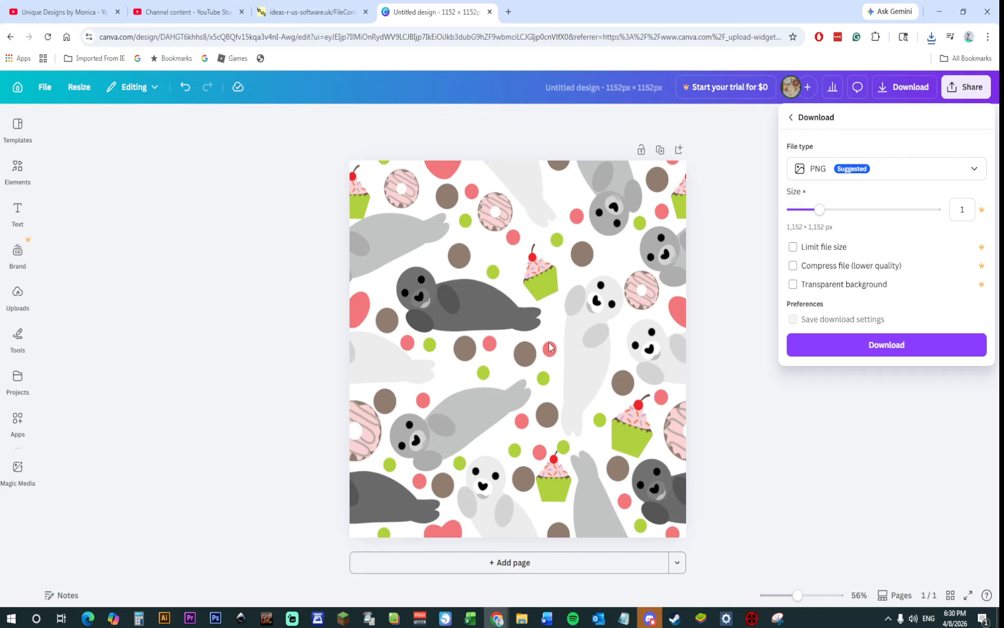
Step: Download the seals pattern design from Canva as a PNG at size 1
{"action": "left_click", "coordinate": [871, 169]}
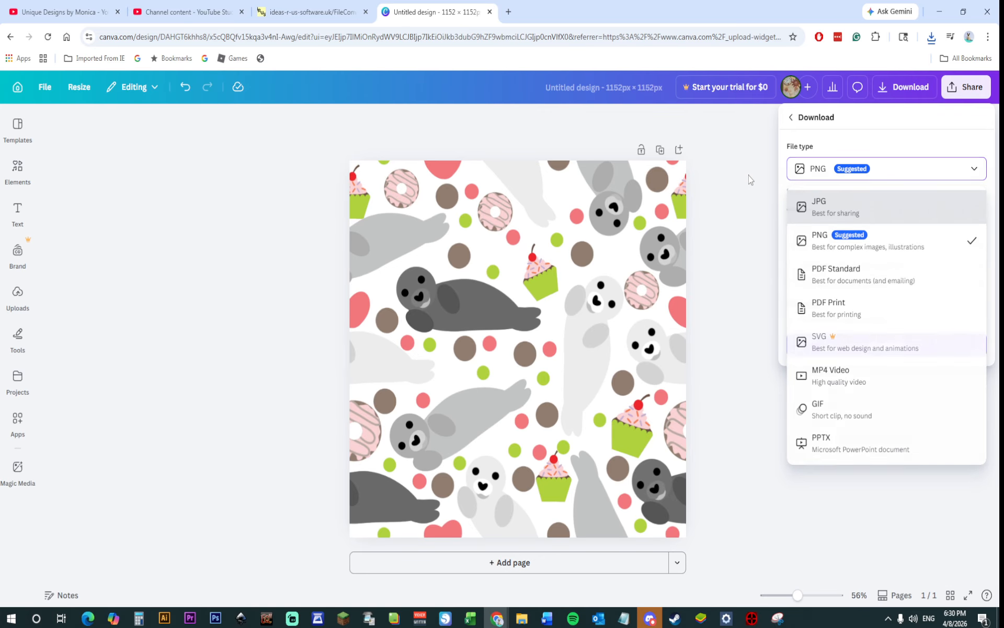
{"action": "left_click", "coordinate": [909, 77]}
{"action": "left_click", "coordinate": [908, 87]}
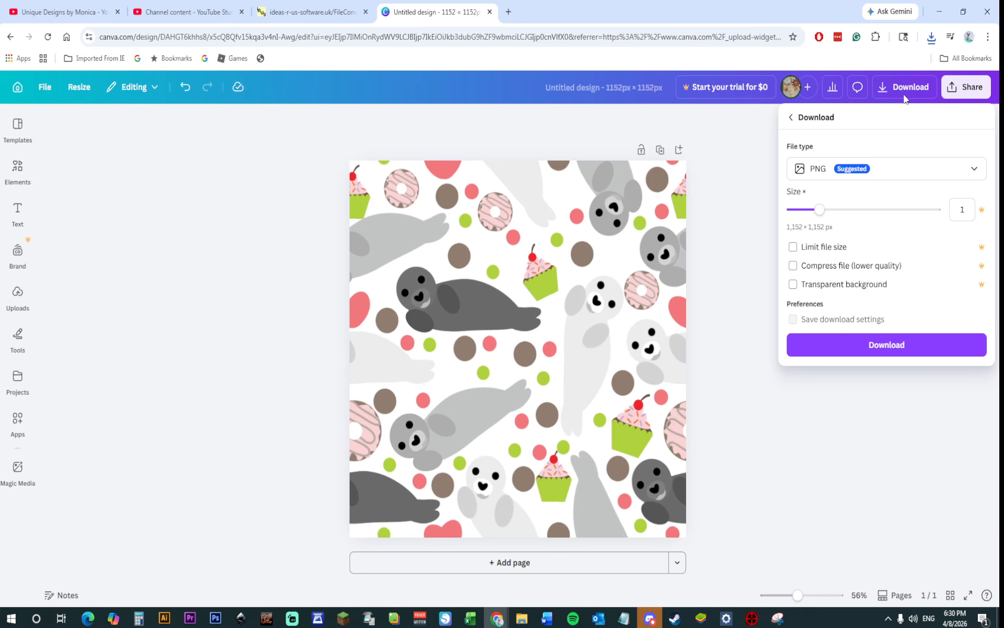
{"action": "left_click", "coordinate": [915, 353]}
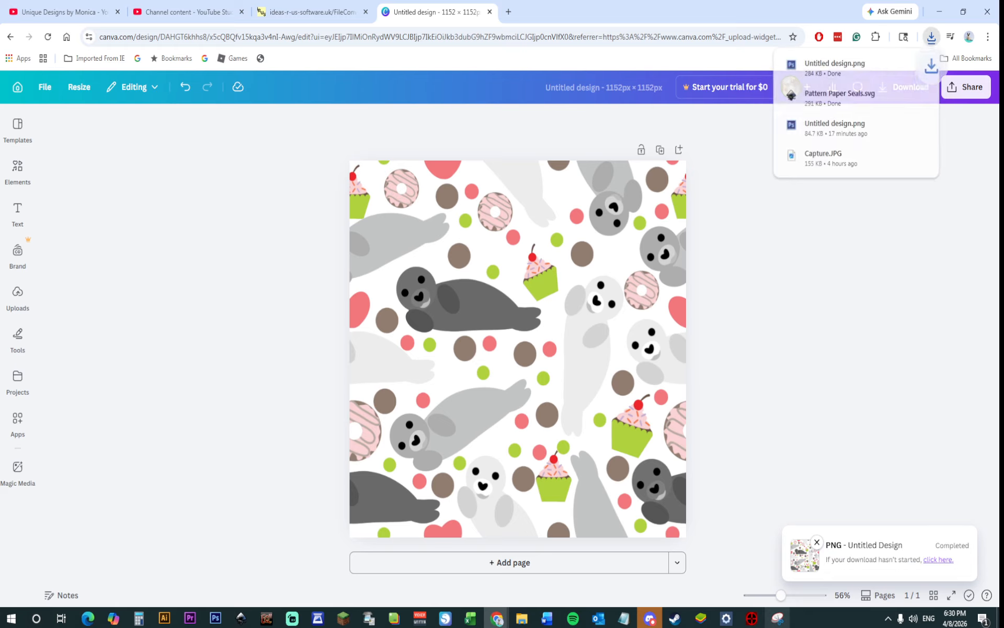
Step: Move Untitled design.png from Downloads into the How To Create Pattern Paper (standard) folder and close the Downloads window
{"action": "mouse_move", "coordinate": [520, 619]}
{"action": "left_click", "coordinate": [560, 568]}
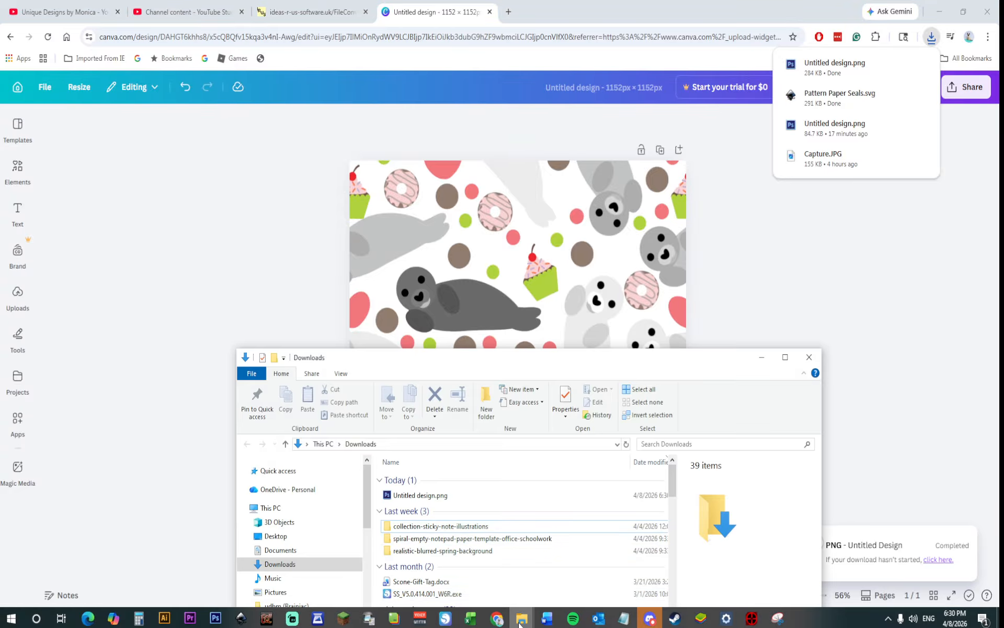
{"action": "left_click", "coordinate": [510, 601]}
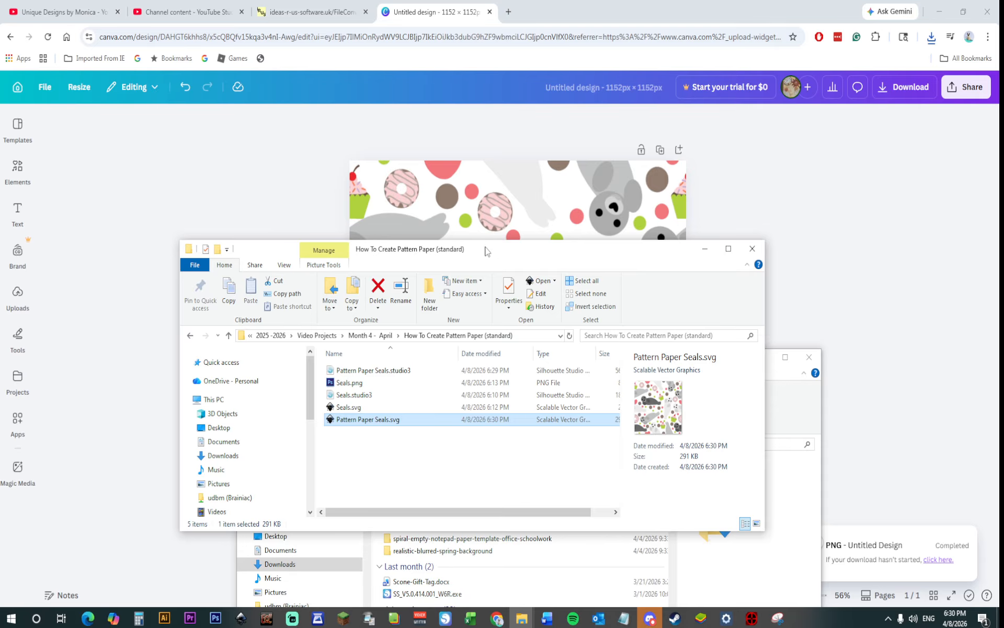
{"action": "left_click_drag", "start_coordinate": [486, 251], "coordinate": [489, 129]}
{"action": "left_click", "coordinate": [443, 498]}
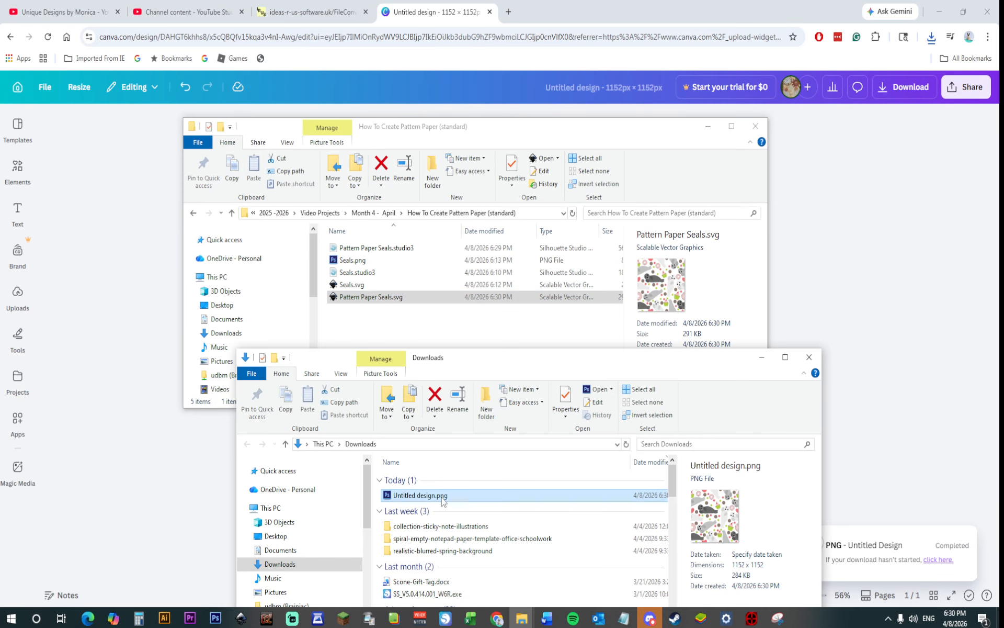
{"action": "right_click", "coordinate": [443, 501]}
{"action": "left_click", "coordinate": [468, 422]}
{"action": "right_click", "coordinate": [442, 341]}
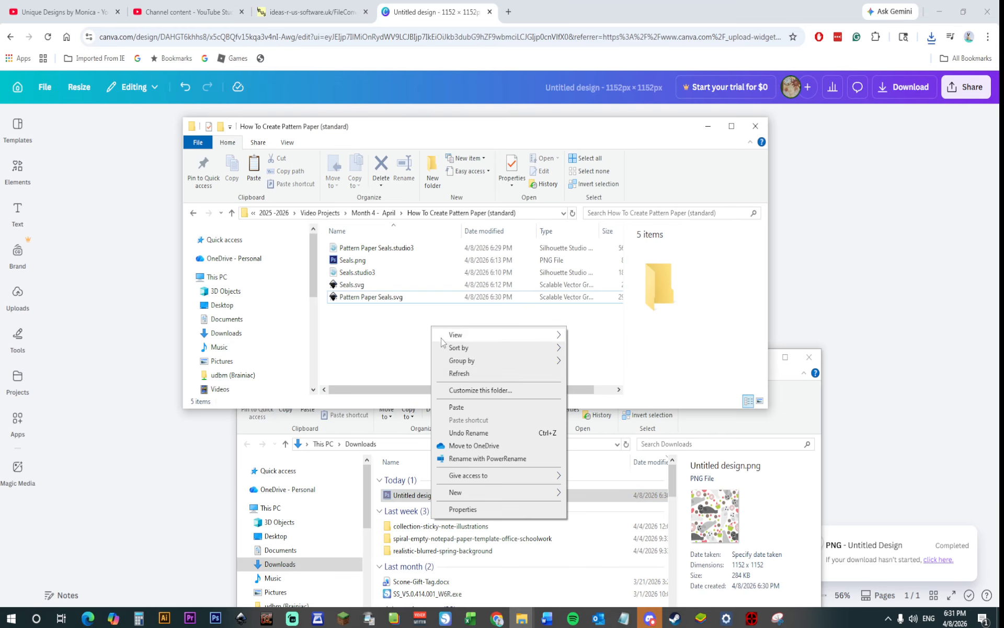
{"action": "left_click", "coordinate": [459, 406]}
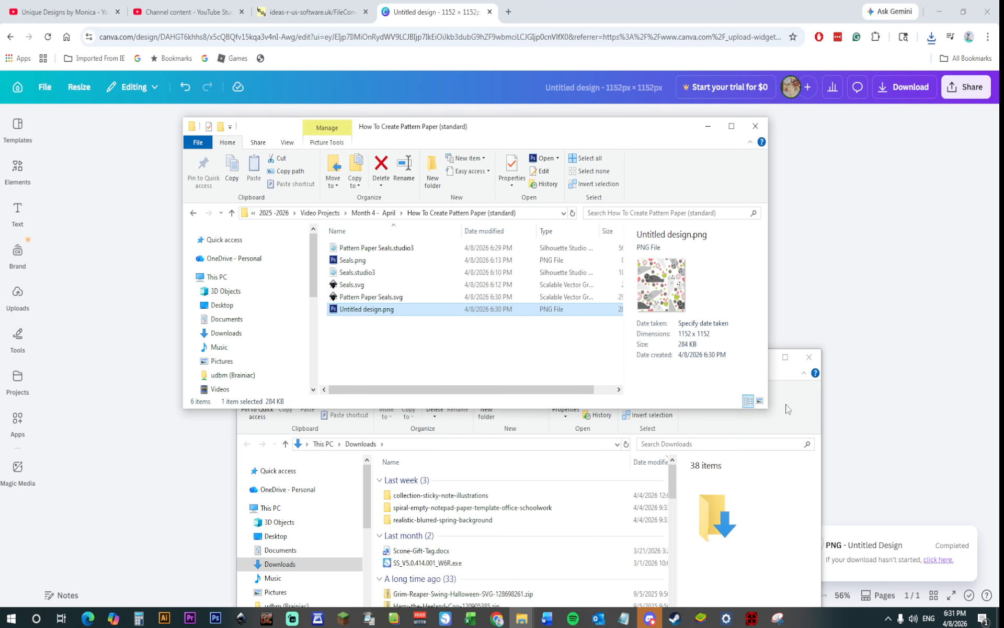
{"action": "left_click", "coordinate": [809, 357]}
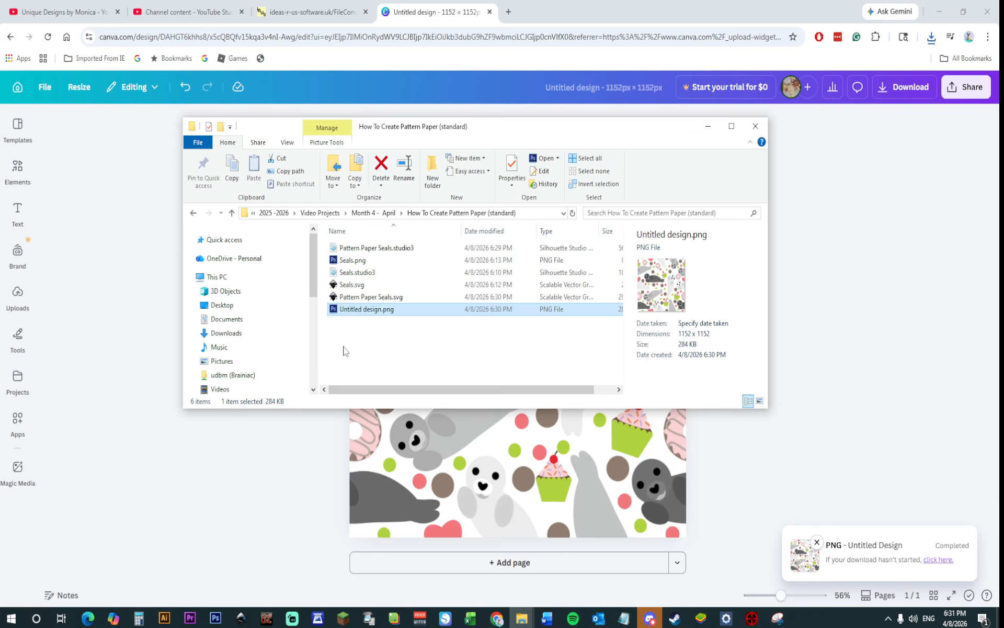
Step: Rename Untitled design.png in the project folder as Pattern Paper.png
{"action": "right_click", "coordinate": [357, 311]}
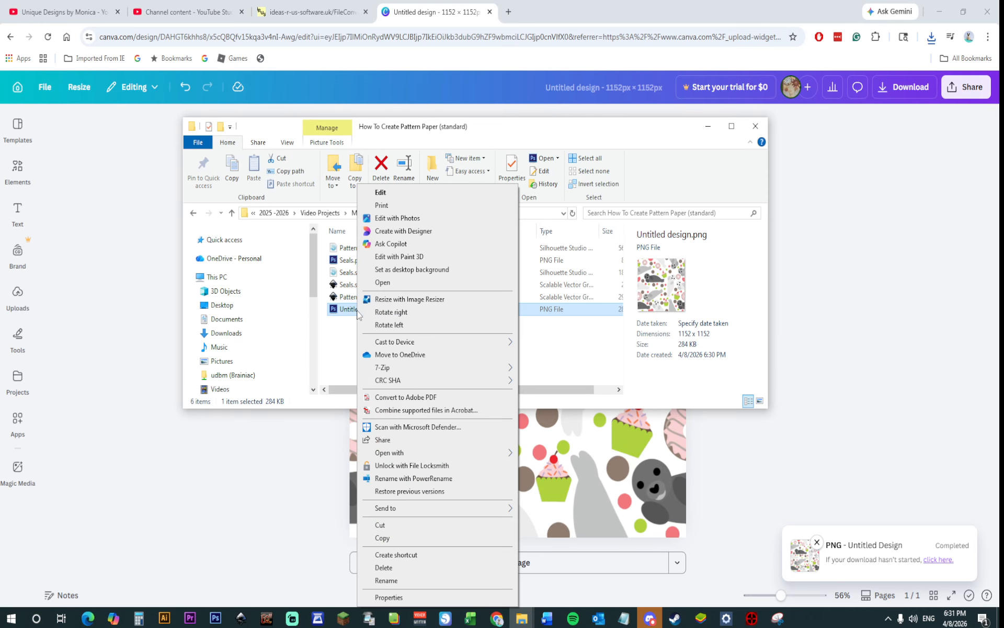
{"action": "left_click", "coordinate": [415, 579]}
{"action": "type", "text": "Pattern P"}
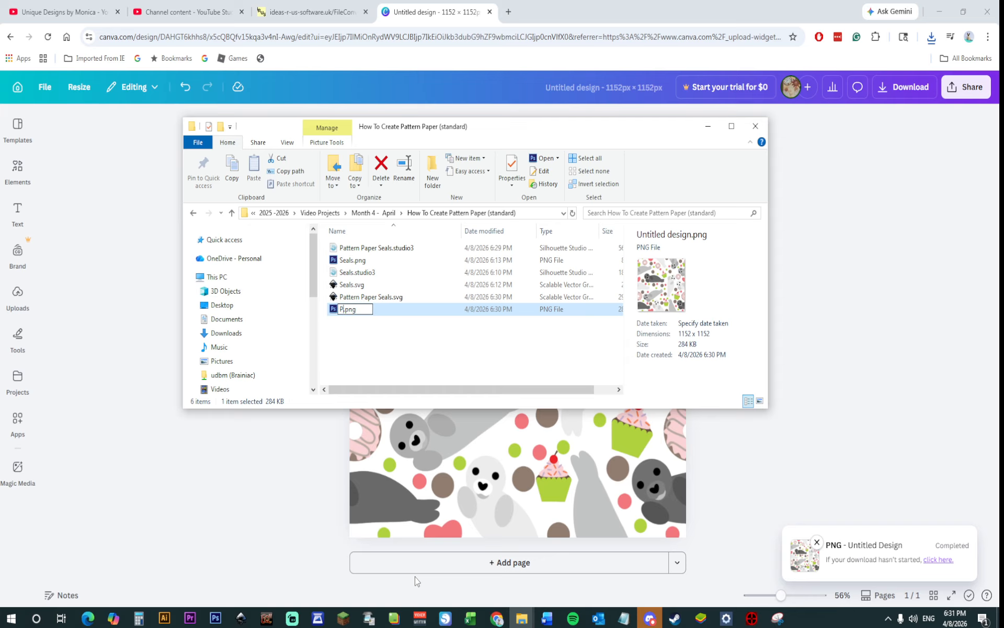
{"action": "type", "text": "aper"}
{"action": "left_click", "coordinate": [423, 355]}
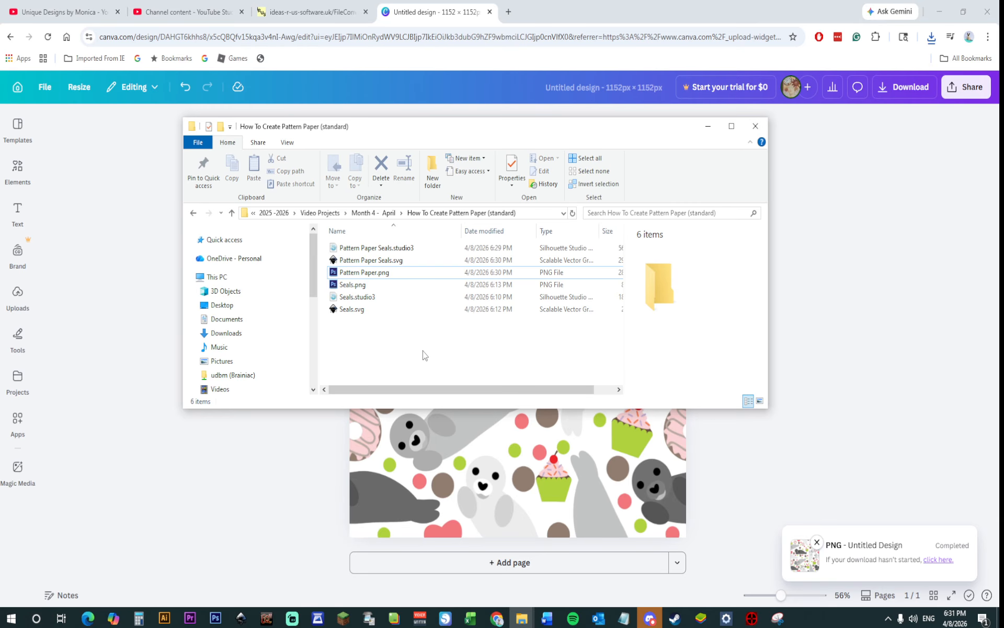
Step: Switch to Silhouette Studio, create a new document, and place Pattern Paper.png from the project folder on its page
{"action": "left_click", "coordinate": [446, 618]}
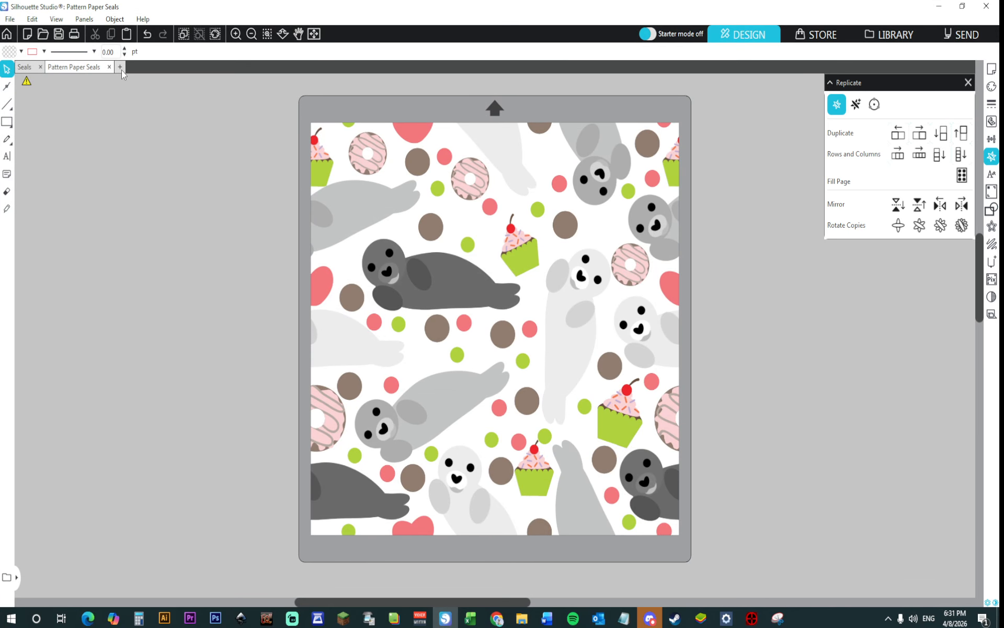
{"action": "left_click", "coordinate": [119, 67]}
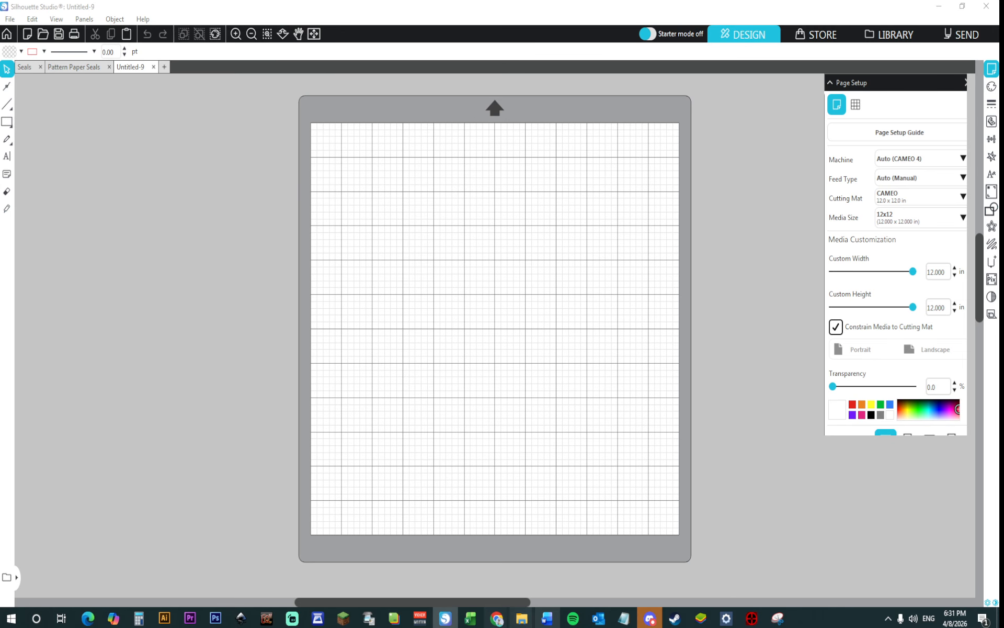
{"action": "mouse_move", "coordinate": [527, 622]}
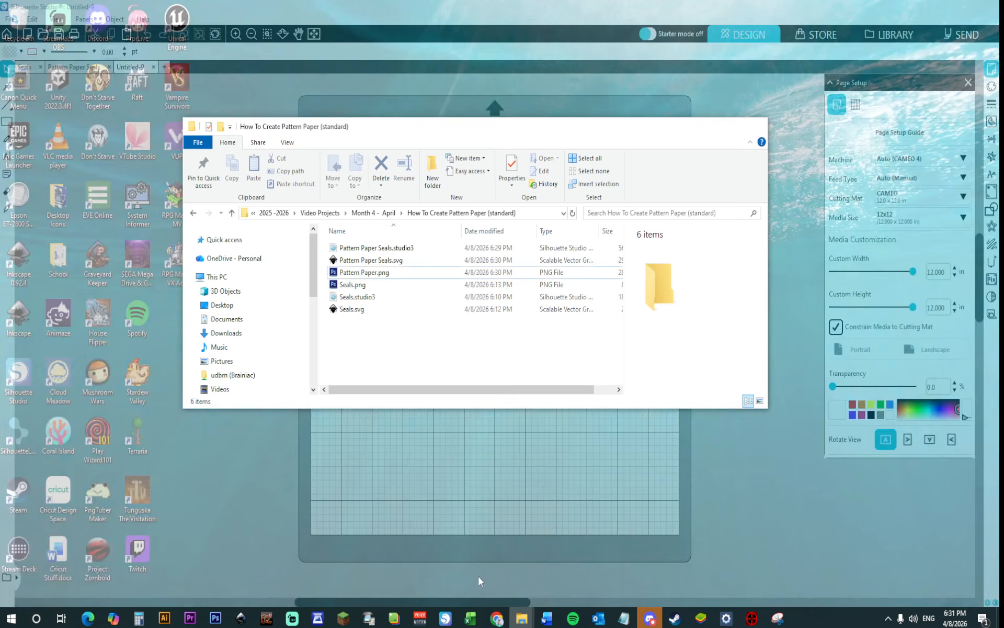
{"action": "left_click", "coordinate": [464, 541]}
{"action": "left_click", "coordinate": [358, 274]}
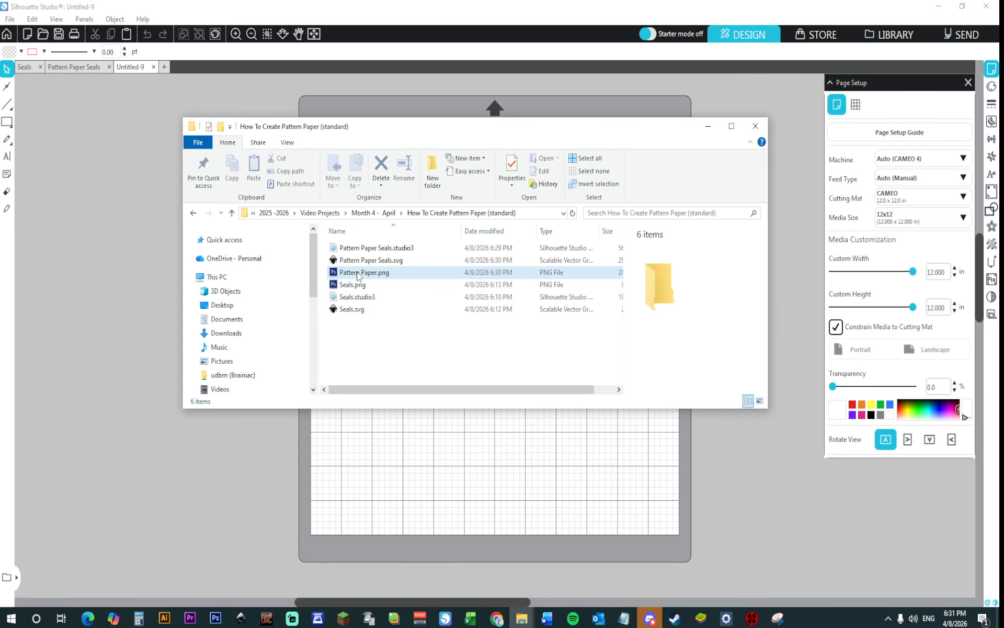
{"action": "left_click_drag", "start_coordinate": [358, 276], "coordinate": [459, 277]}
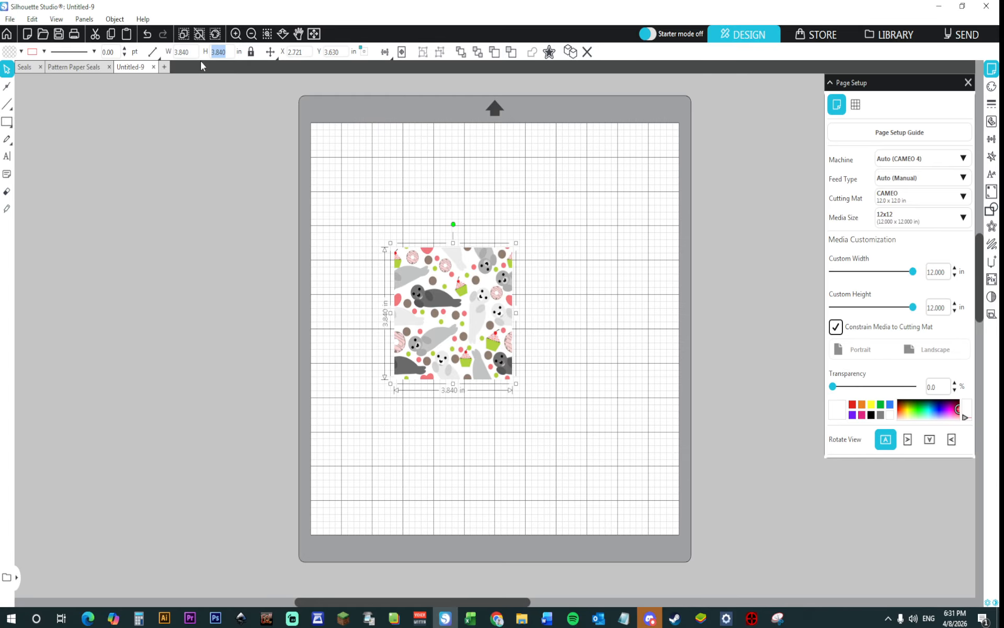
Step: Resize the placed pattern image to 12 by 12 inches and center it on the page
{"action": "type", "text": "2"}
{"action": "key", "text": "Return"}
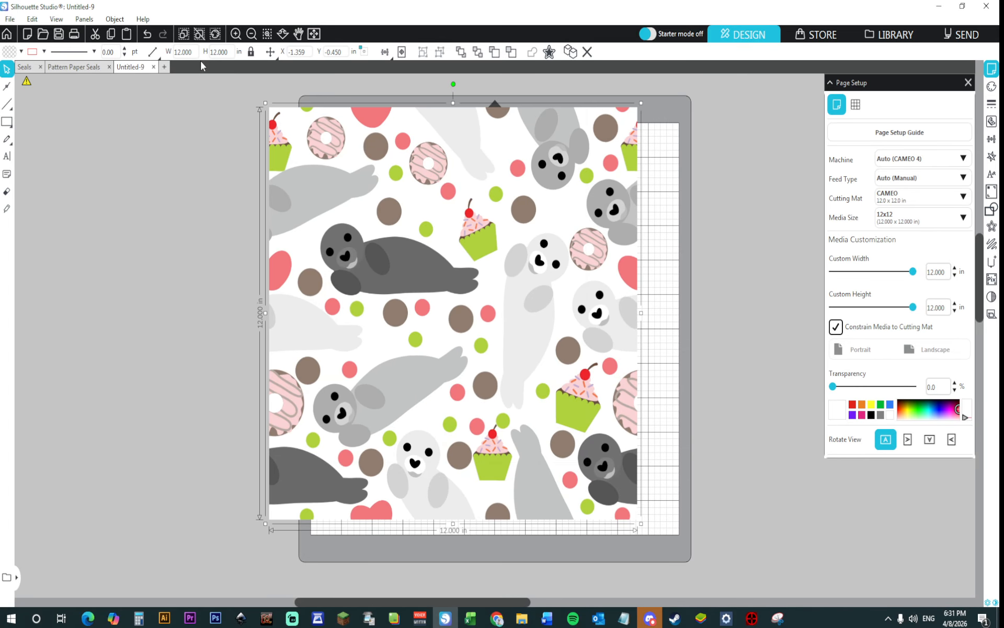
{"action": "left_click_drag", "start_coordinate": [473, 278], "coordinate": [520, 301]}
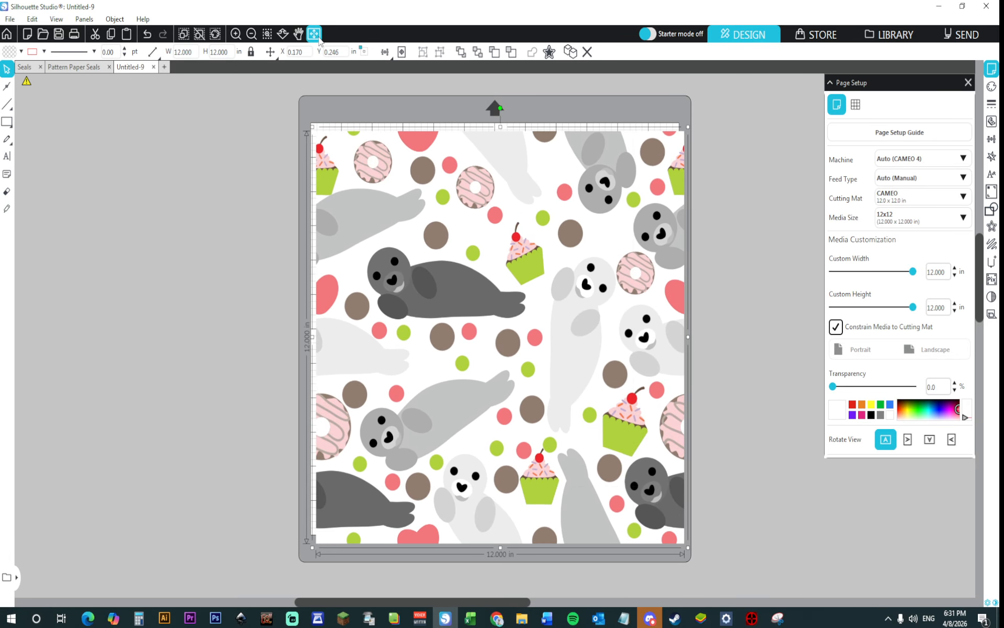
{"action": "left_click", "coordinate": [404, 53]}
{"action": "left_click", "coordinate": [766, 237]}
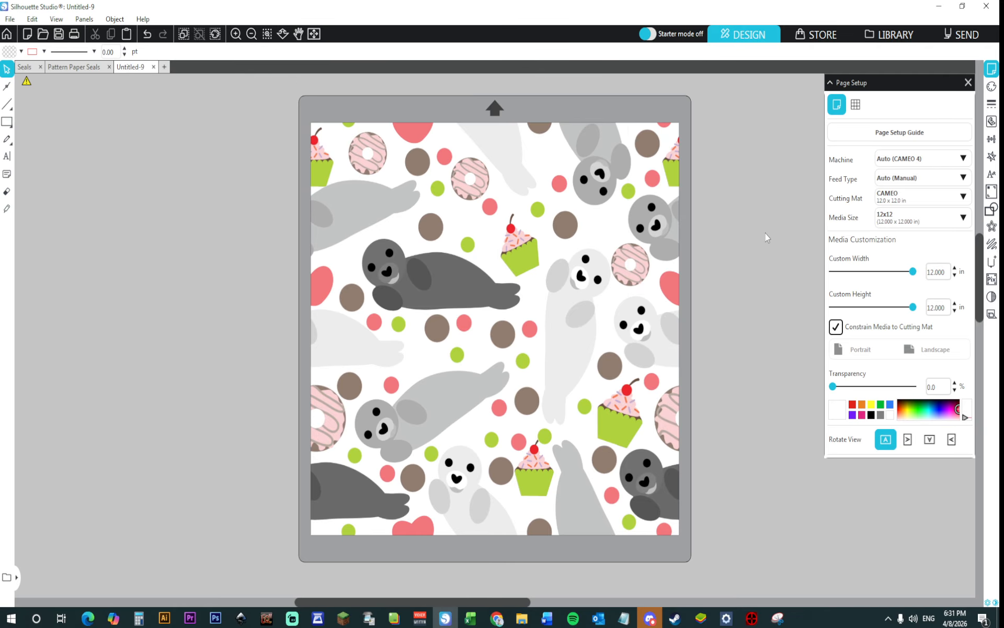
Step: Bring up the pattern fill settings for the image, try its pattern scale at 38%, and set the scale to 71%
{"action": "left_click", "coordinate": [546, 243]}
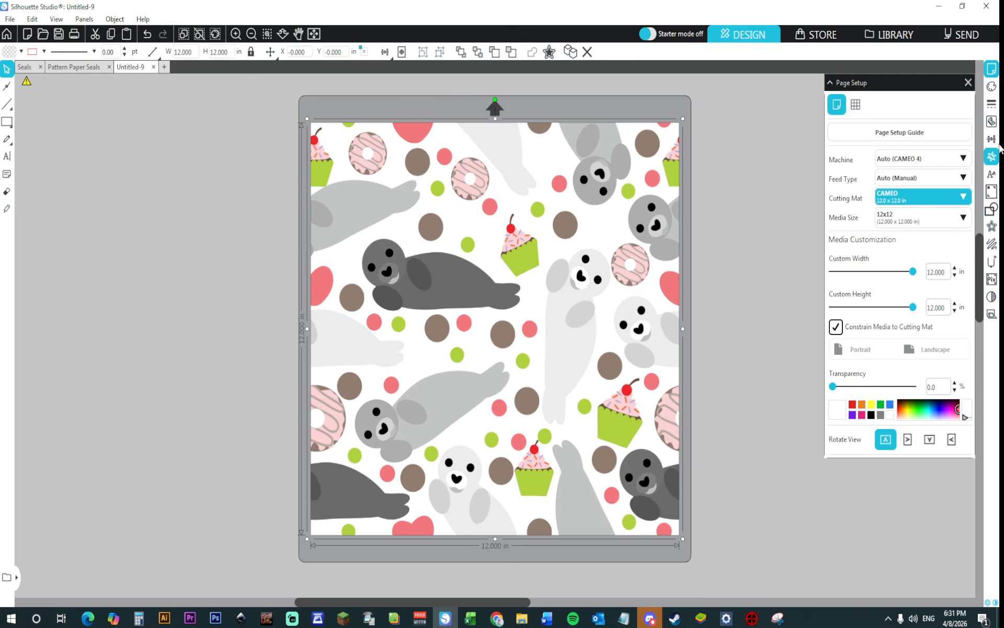
{"action": "left_click", "coordinate": [992, 87]}
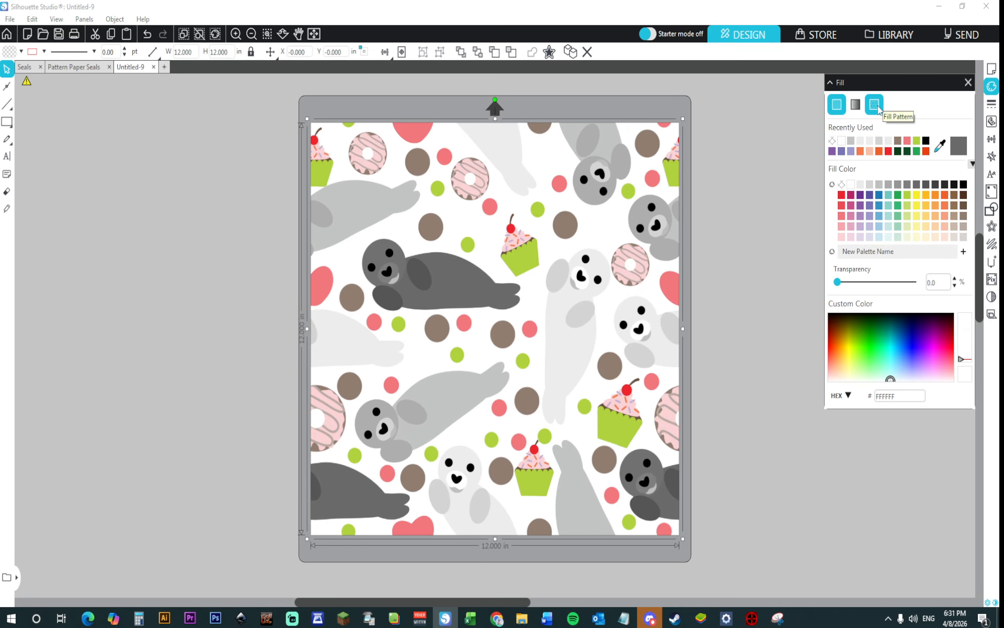
{"action": "left_click", "coordinate": [879, 110]}
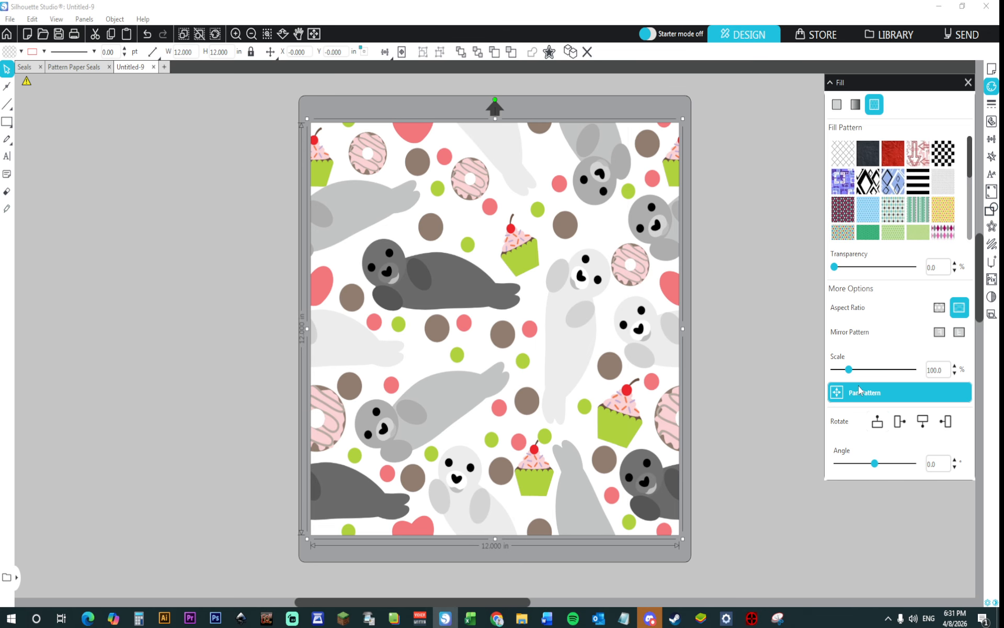
{"action": "left_click_drag", "start_coordinate": [851, 370], "coordinate": [838, 370]}
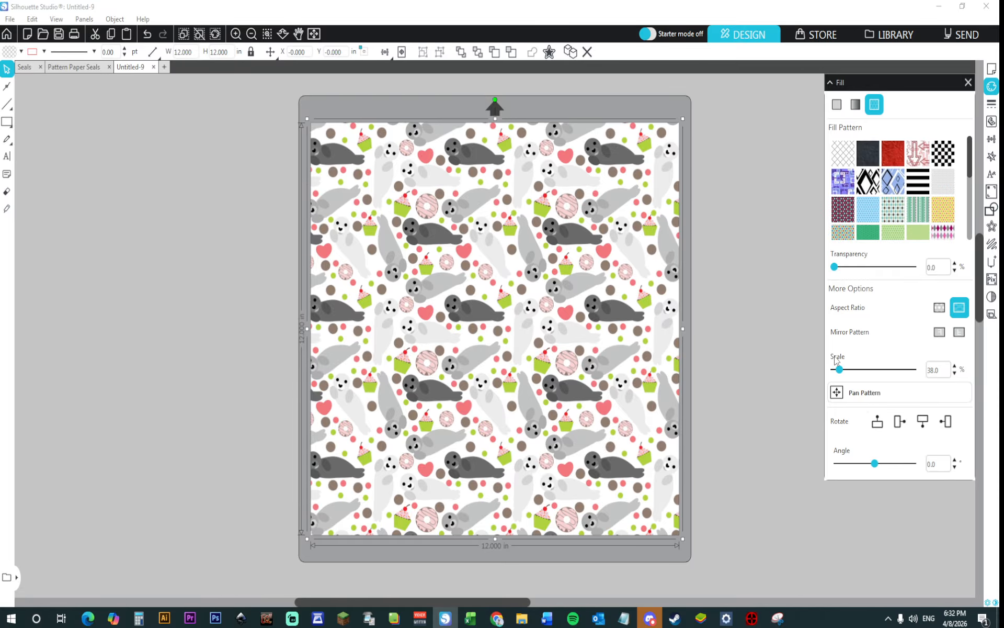
{"action": "mouse_move", "coordinate": [839, 369]}
{"action": "left_mouse_down"}
{"action": "mouse_move", "coordinate": [862, 370]}
{"action": "mouse_move", "coordinate": [846, 372]}
{"action": "left_mouse_up"}
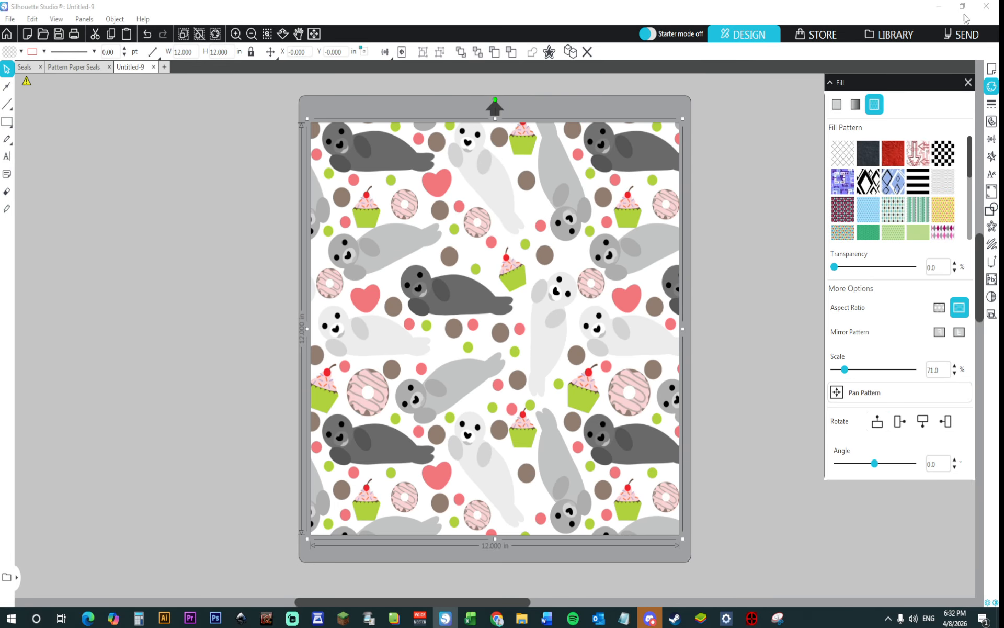
Step: Switch to Chrome and load the bookmarked Printful mock-up template site in a new browser tab
{"action": "left_click", "coordinate": [939, 7]}
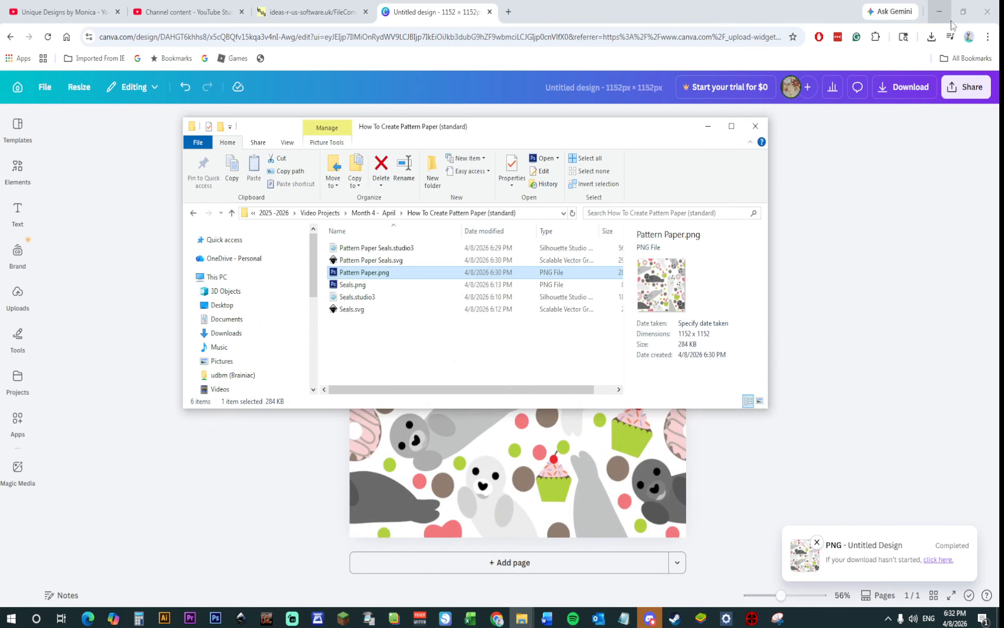
{"action": "left_click", "coordinate": [707, 126]}
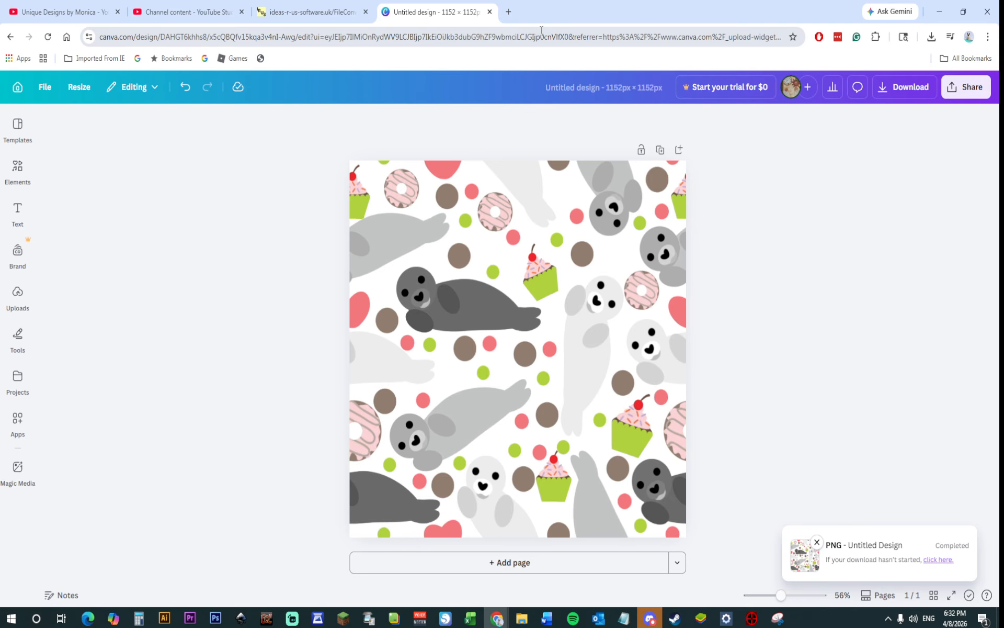
{"action": "left_click", "coordinate": [509, 13]}
{"action": "left_click", "coordinate": [108, 61]}
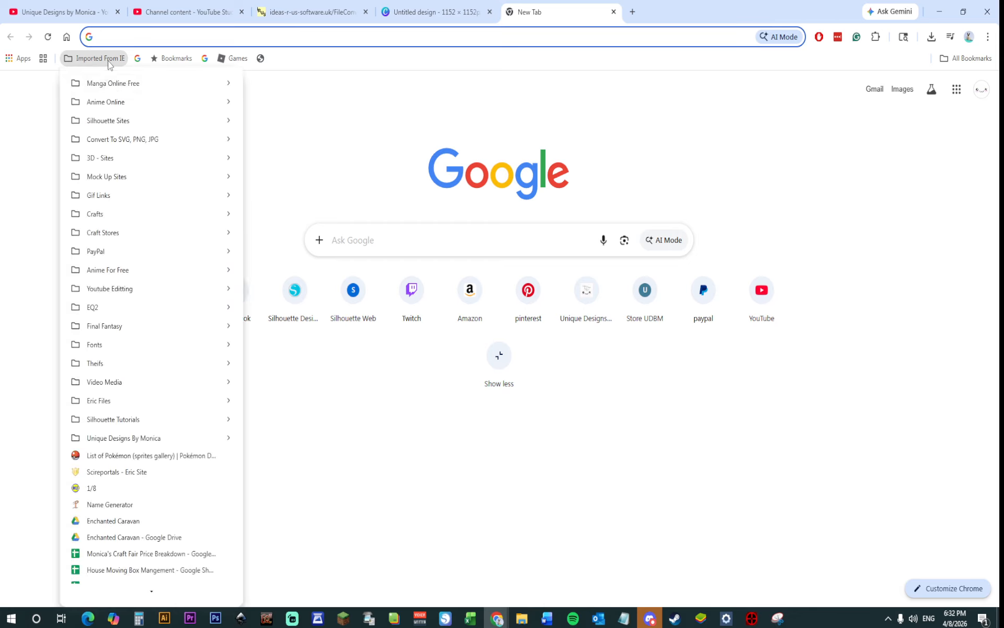
{"action": "scroll", "coordinate": [128, 523], "scroll_direction": "down", "scroll_amount": 5}
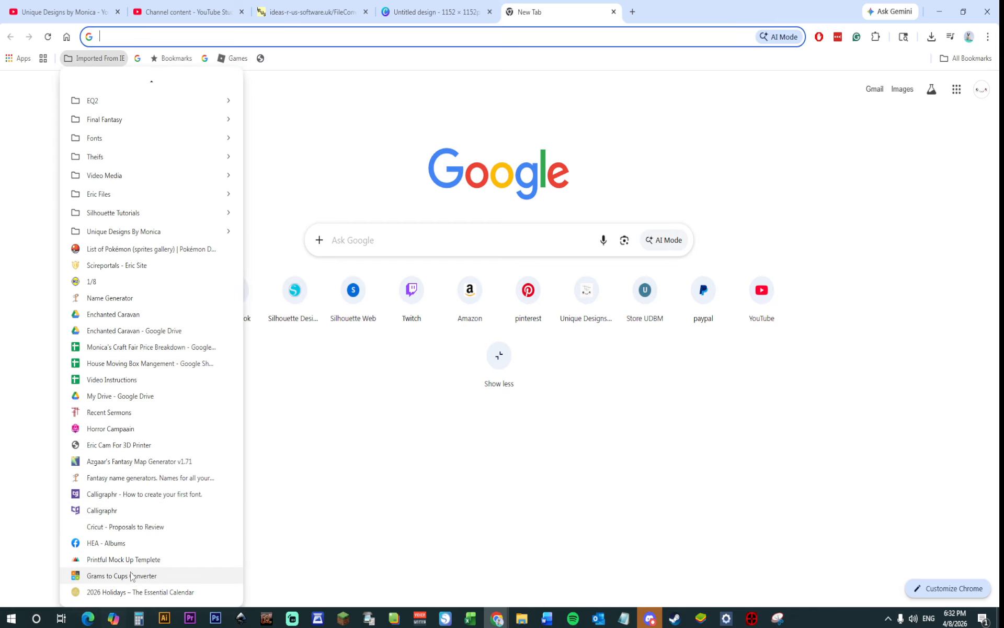
{"action": "left_click", "coordinate": [128, 559]}
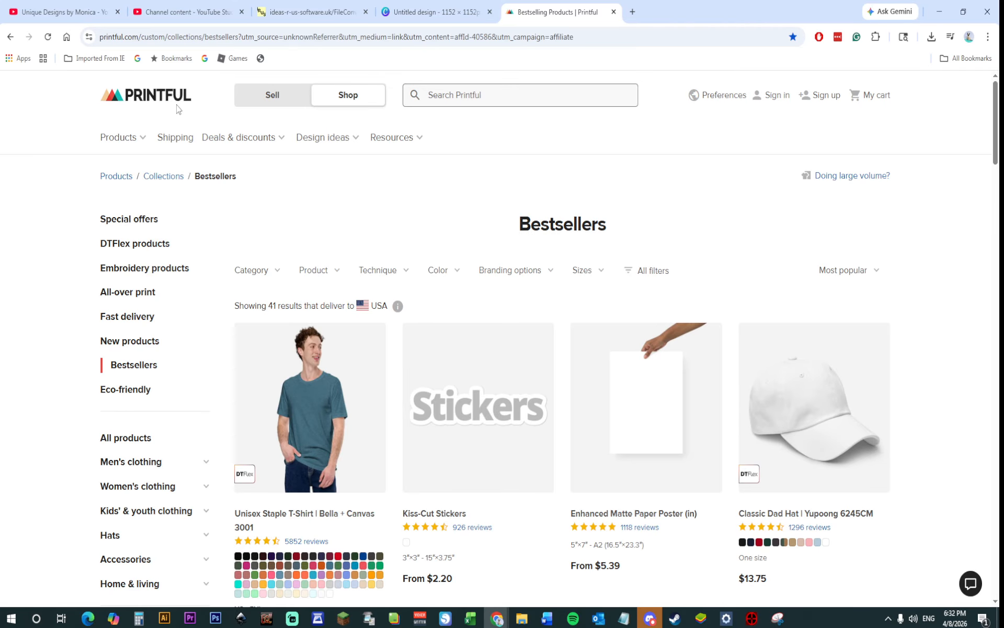
Step: Search Printful for "Mug" and start designing the 11 oz White Ceramic Mug with Color Inside in light green
{"action": "left_click", "coordinate": [588, 87]}
{"action": "type", "text": "Mug"}
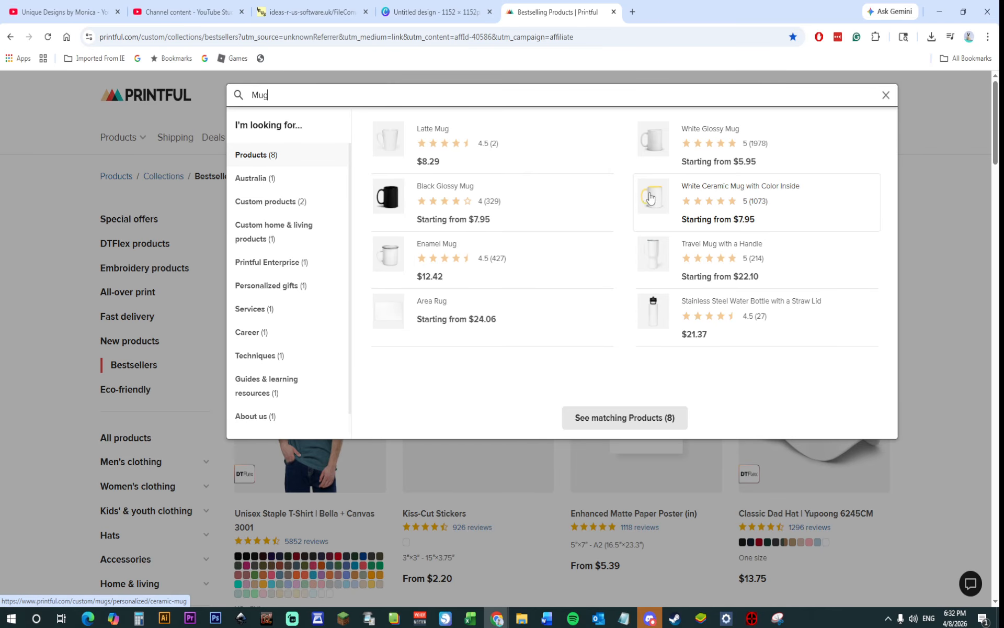
{"action": "left_click", "coordinate": [650, 197]}
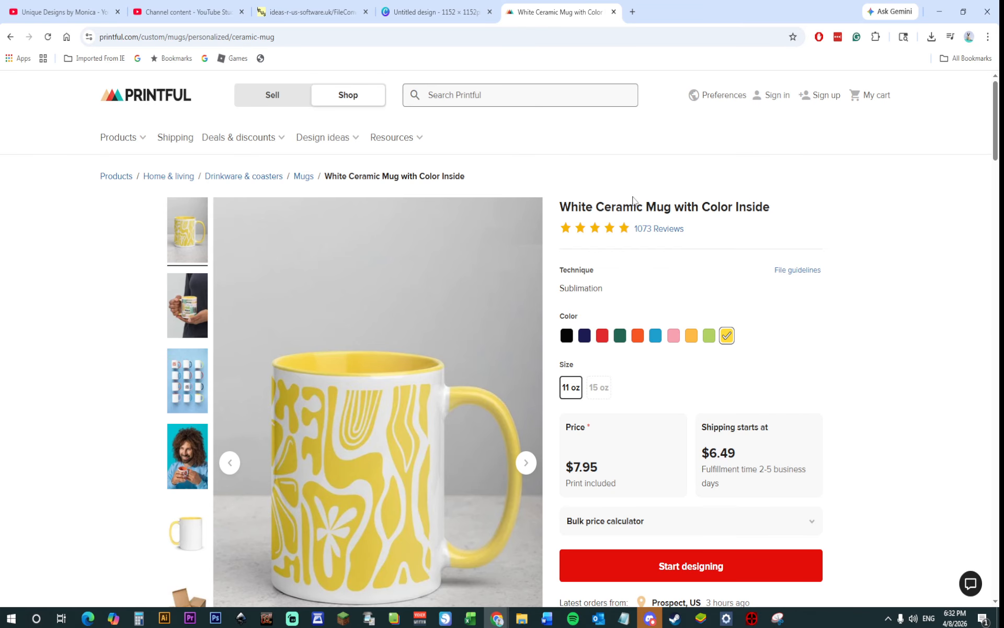
{"action": "left_click", "coordinate": [709, 335]}
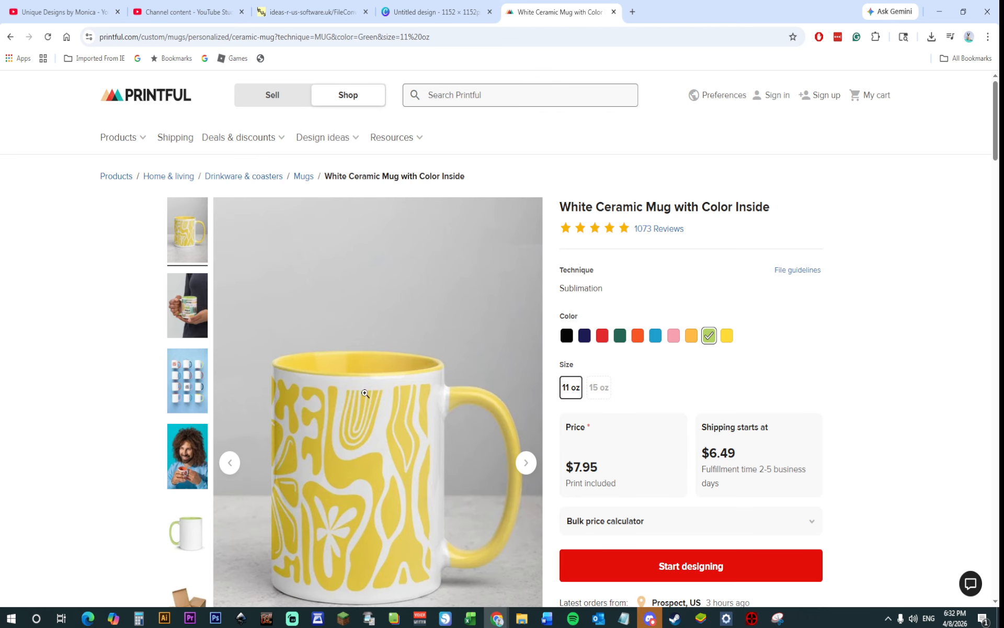
{"action": "left_click", "coordinate": [728, 567]}
Step: Upload Pattern Paper.png from the project folder onto the mug as its design
{"action": "mouse_move", "coordinate": [439, 621]}
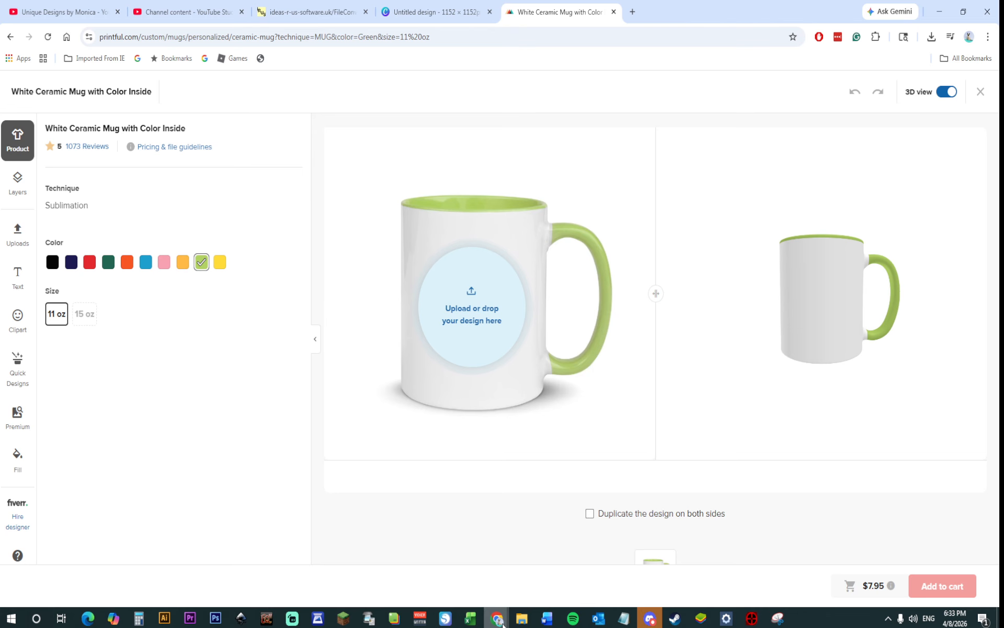
{"action": "mouse_move", "coordinate": [521, 618]}
{"action": "left_click", "coordinate": [465, 567]}
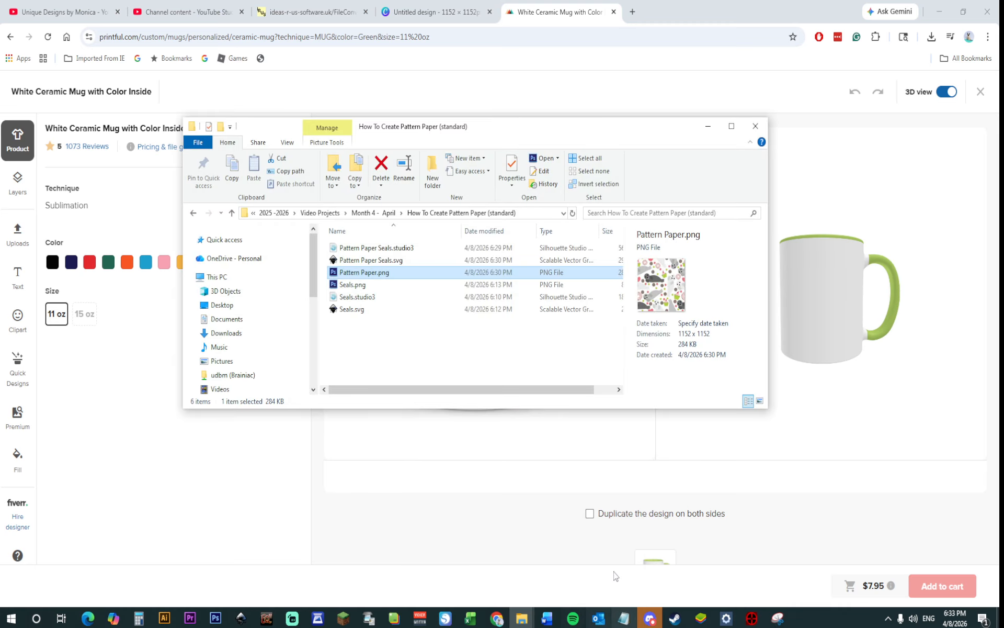
{"action": "left_click_drag", "start_coordinate": [590, 128], "coordinate": [614, 346]}
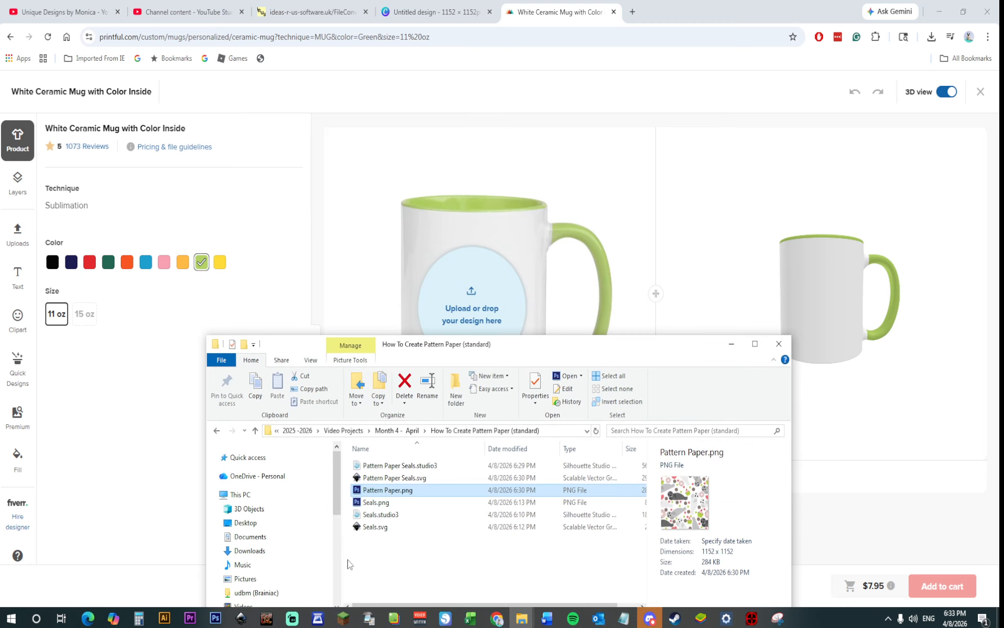
{"action": "left_click_drag", "start_coordinate": [392, 496], "coordinate": [422, 356]}
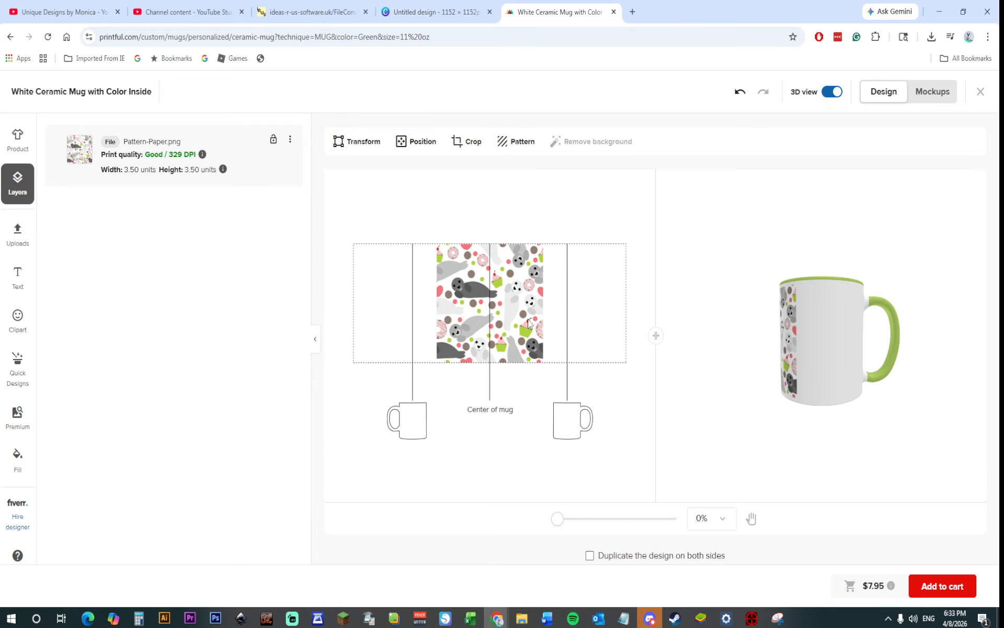
Step: Enlarge the pattern image to about 4.16 by 4.15 units and place it at the right end of the mug's print area
{"action": "left_click", "coordinate": [519, 311]}
{"action": "mouse_move", "coordinate": [438, 362]}
{"action": "left_mouse_down"}
{"action": "mouse_move", "coordinate": [405, 429]}
{"action": "mouse_move", "coordinate": [427, 374]}
{"action": "left_mouse_up"}
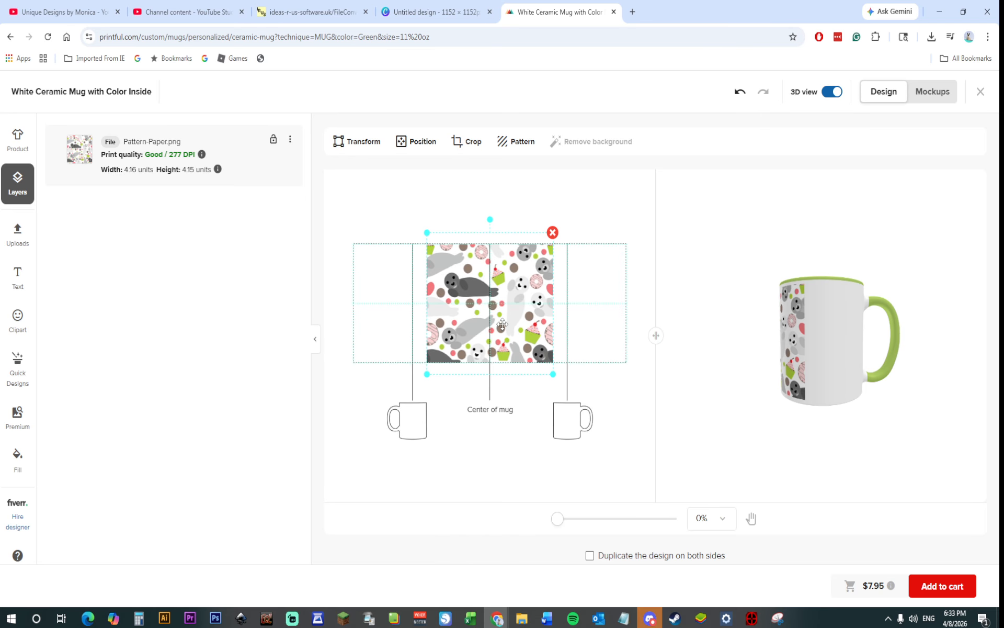
{"action": "left_click_drag", "start_coordinate": [502, 324], "coordinate": [576, 322]}
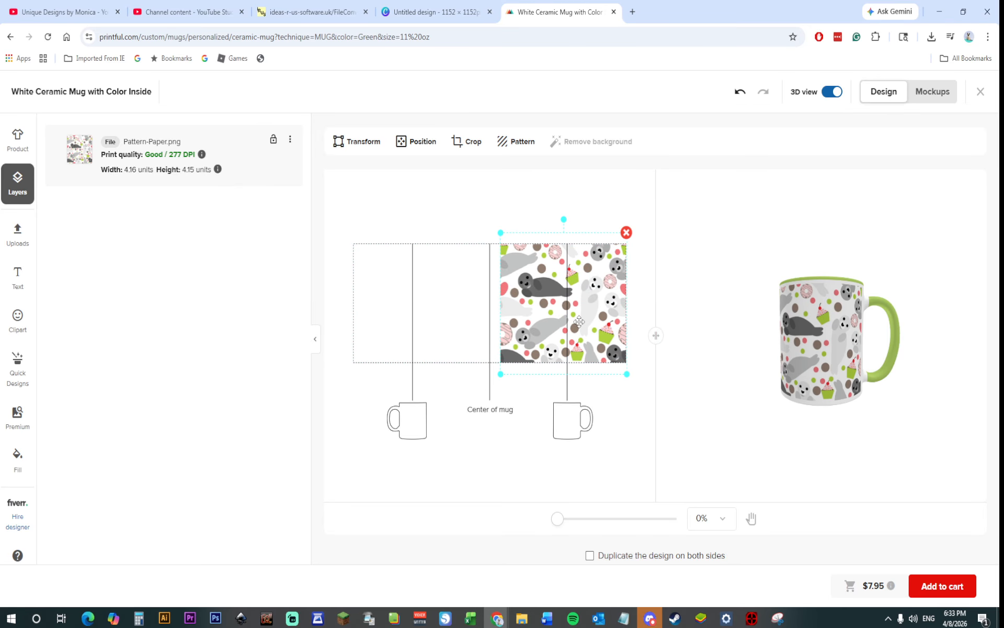
Step: Add another copy of Pattern-Paper.png from the file library and place it just left of the enlarged one
{"action": "left_click", "coordinate": [17, 234]}
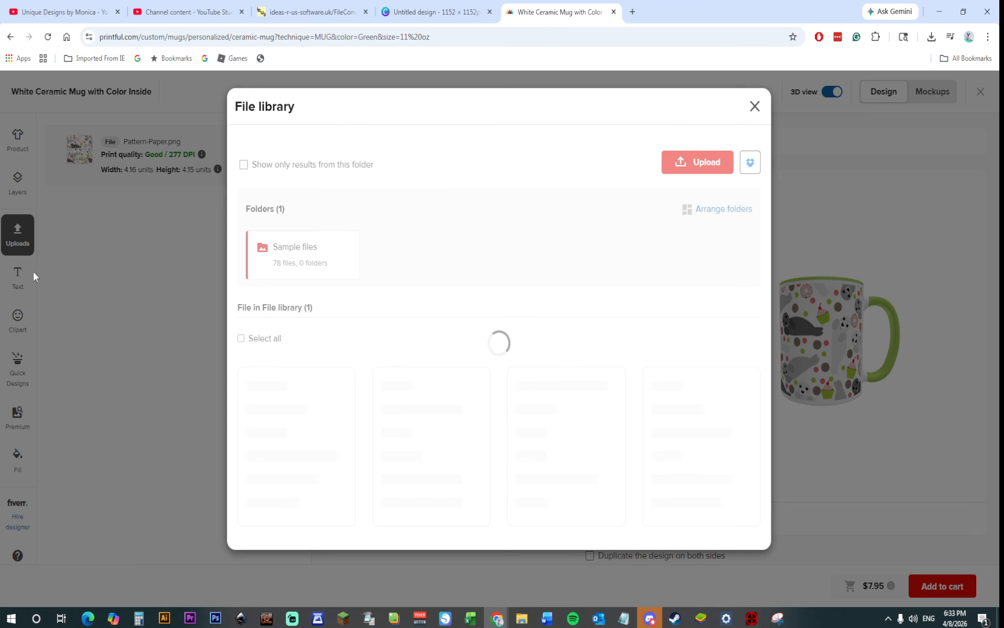
{"action": "left_click", "coordinate": [306, 418]}
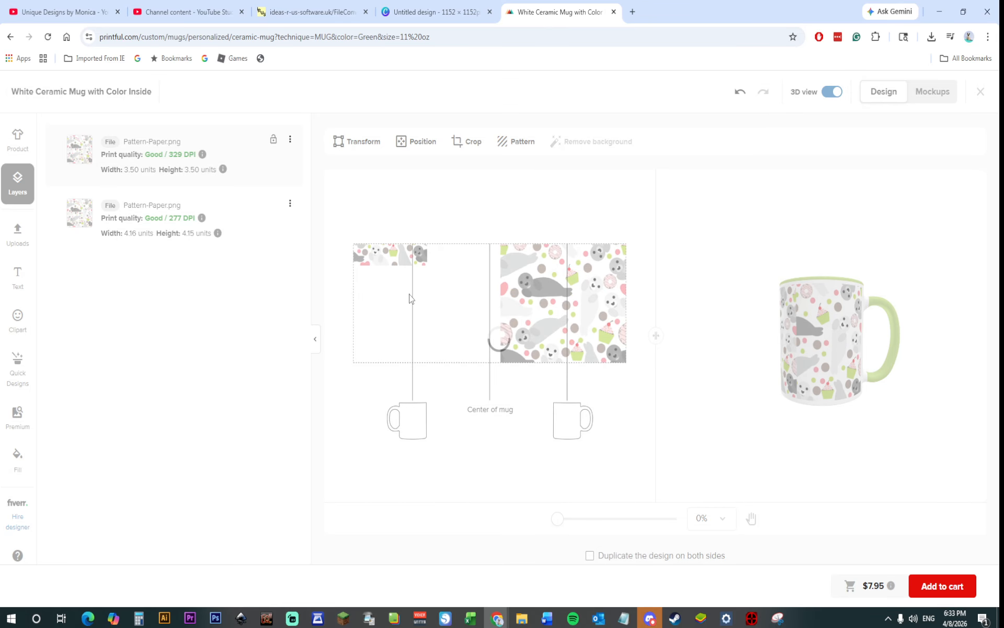
{"action": "left_click_drag", "start_coordinate": [490, 284], "coordinate": [447, 295]}
Step: Delete the enlarged pattern copy and move the remaining 3.50-unit copy to the right end of the print area
{"action": "left_click", "coordinate": [525, 267]}
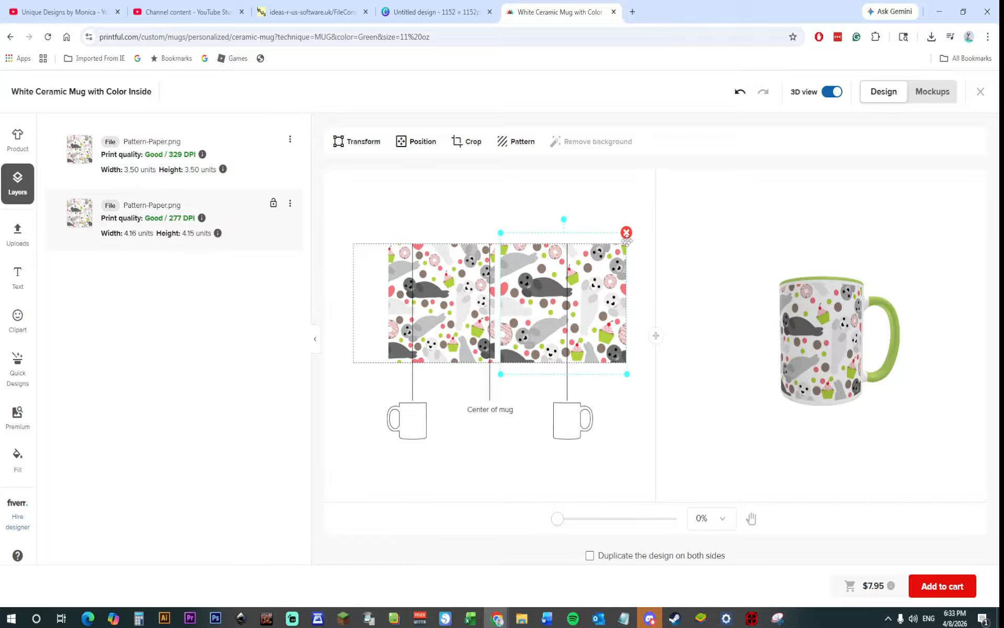
{"action": "left_click", "coordinate": [626, 233]}
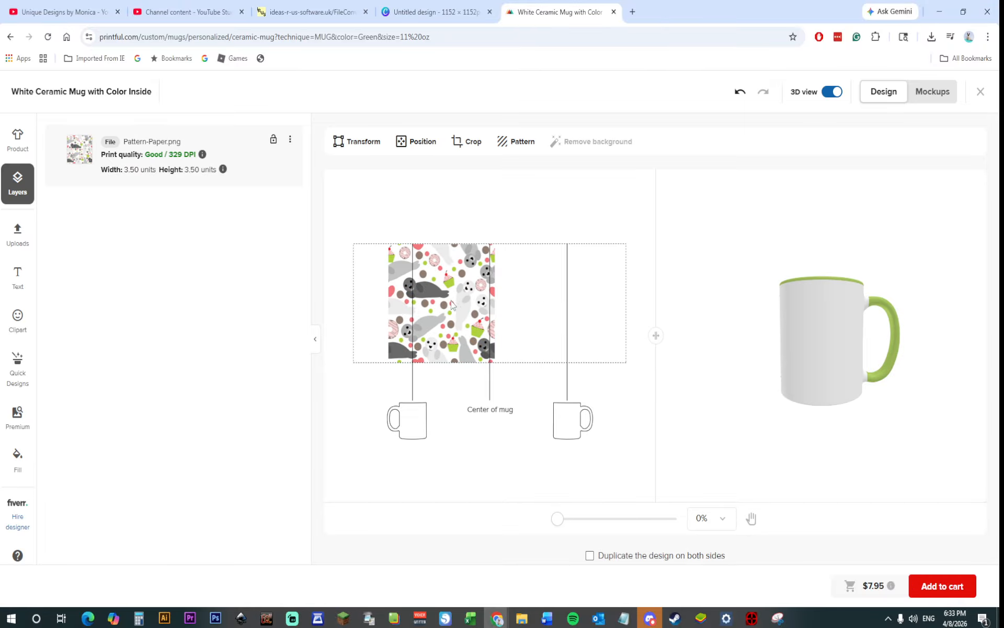
{"action": "left_click_drag", "start_coordinate": [452, 305], "coordinate": [613, 288]}
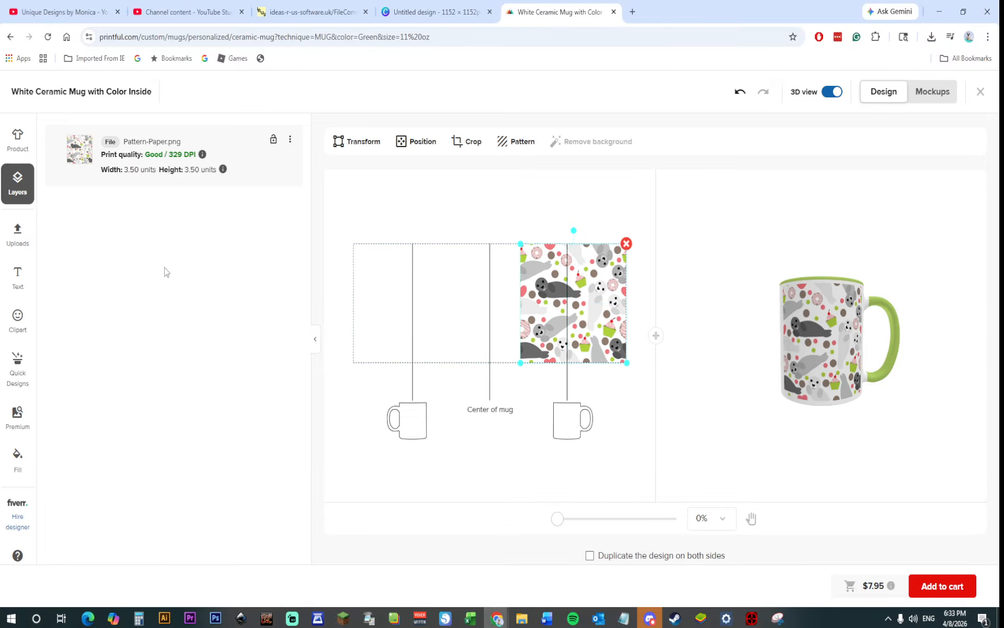
Step: Add a second copy of Pattern-Paper.png from the file library and align it seamlessly against the left edge of the first
{"action": "left_click", "coordinate": [17, 234]}
{"action": "mouse_move", "coordinate": [330, 443]}
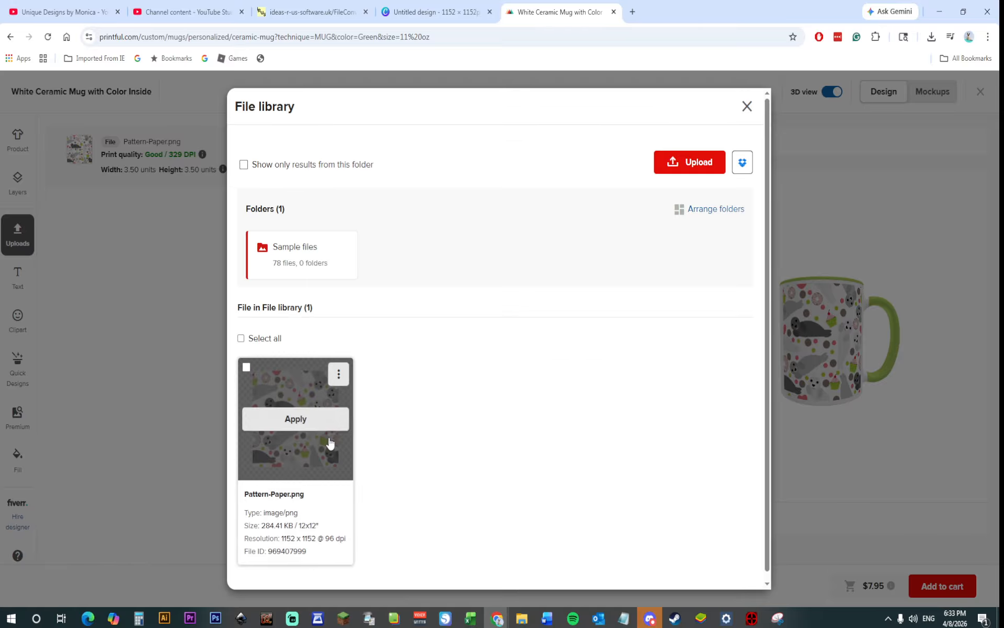
{"action": "left_click", "coordinate": [325, 421]}
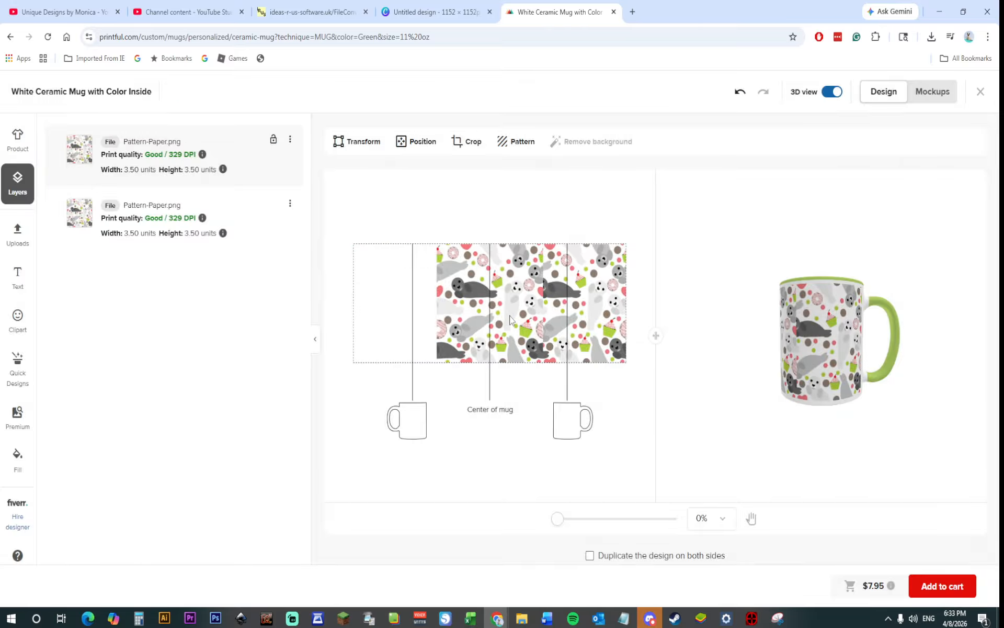
{"action": "left_click", "coordinate": [506, 314]}
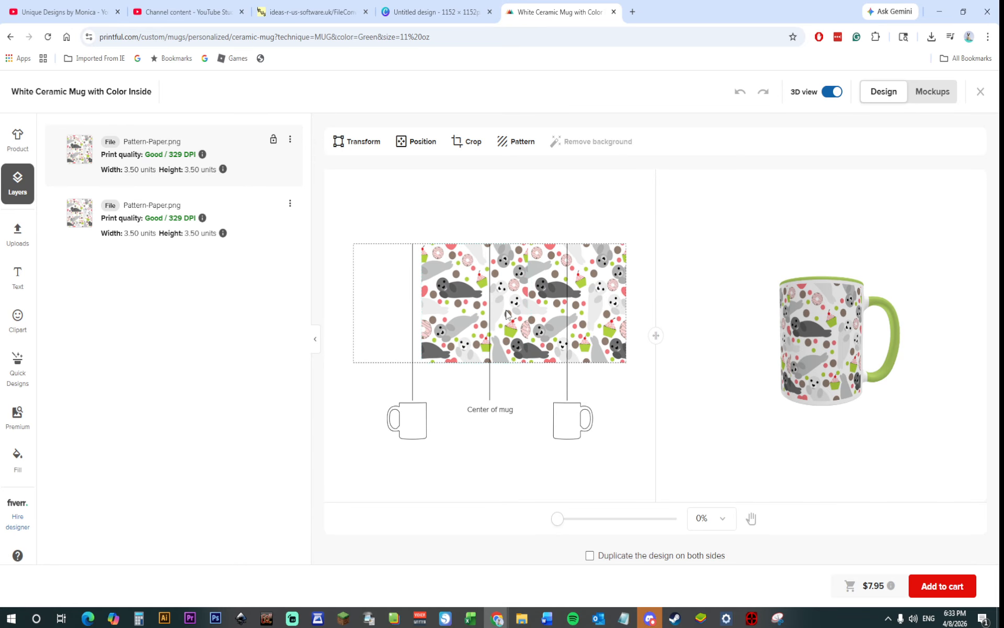
{"action": "left_click", "coordinate": [506, 314]}
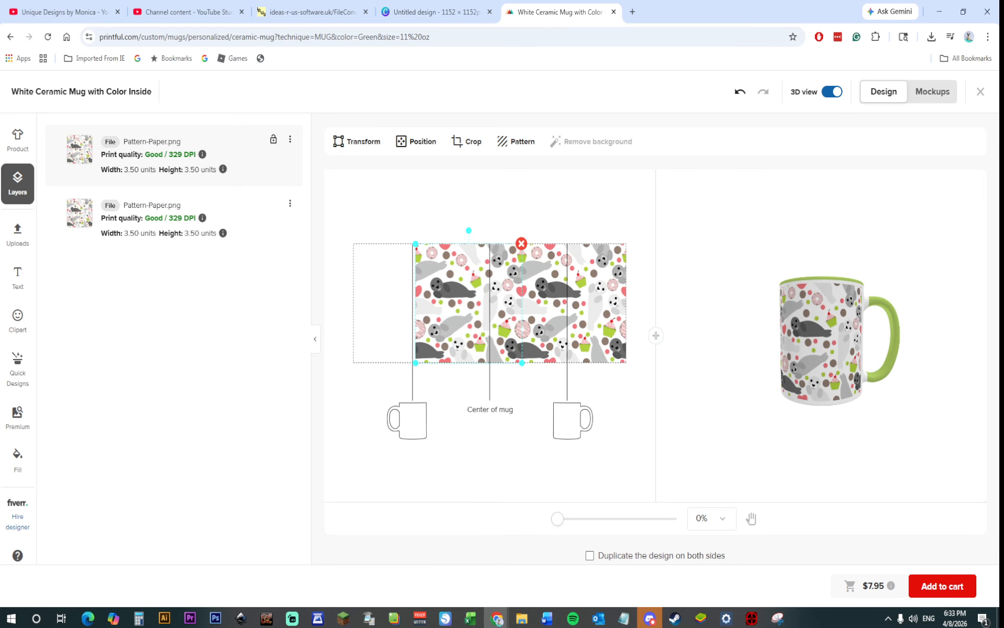
Step: Add a third copy of Pattern-Paper.png and align it seamlessly at the left end, covering the rest of the print area
{"action": "left_click", "coordinate": [16, 237]}
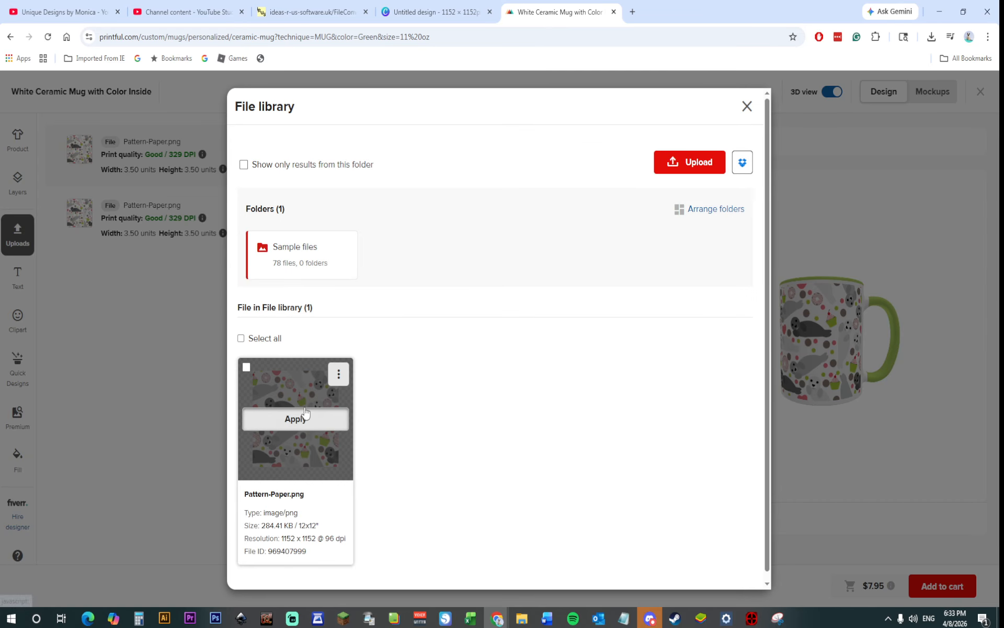
{"action": "left_click", "coordinate": [297, 417]}
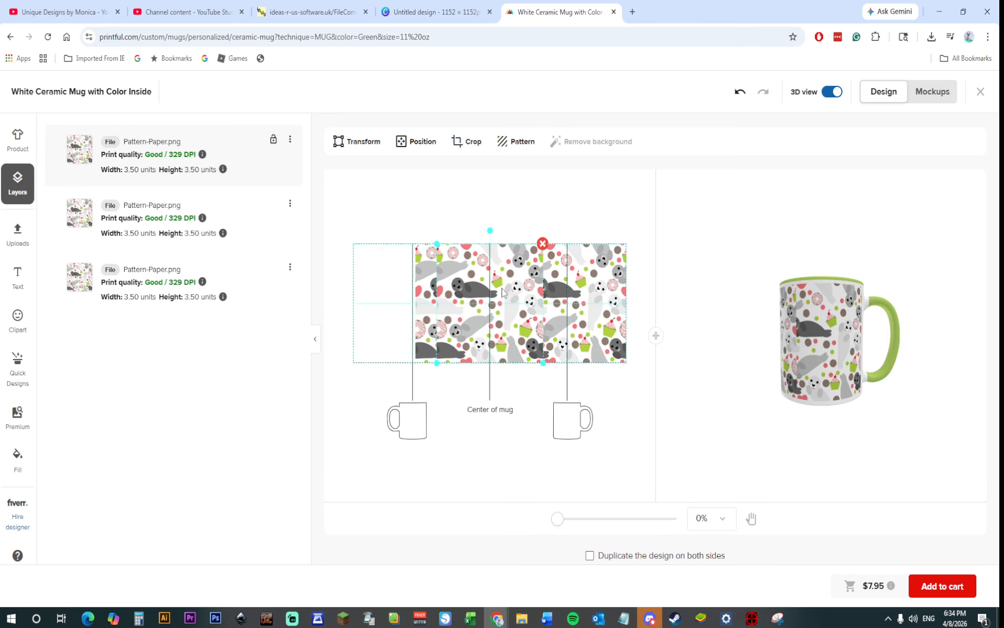
{"action": "left_click_drag", "start_coordinate": [496, 287], "coordinate": [368, 286]}
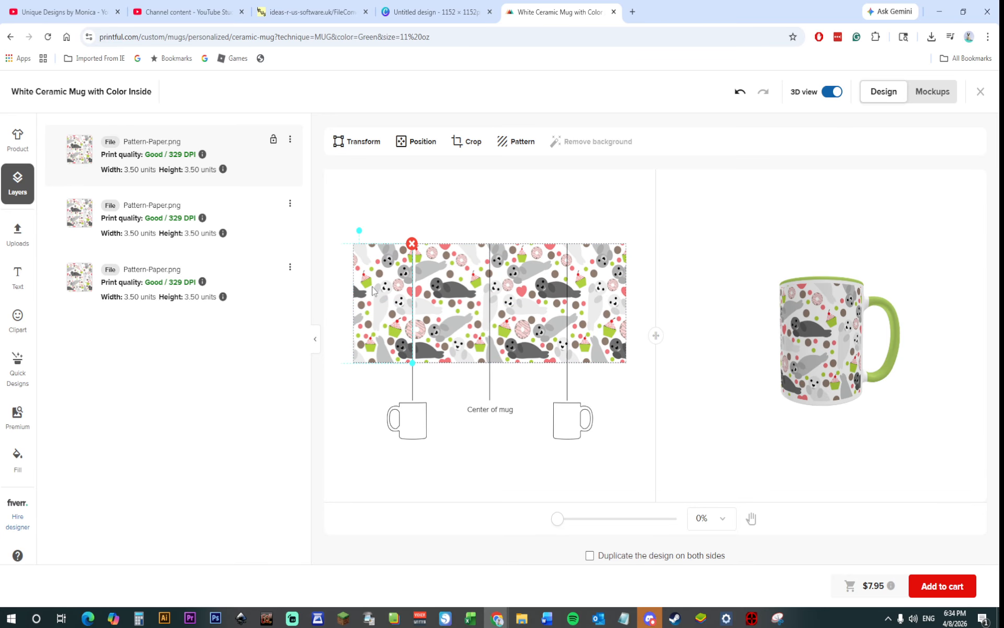
{"action": "key", "text": "Right"}
{"action": "key", "text": "Right"}
{"action": "key", "text": "Left"}
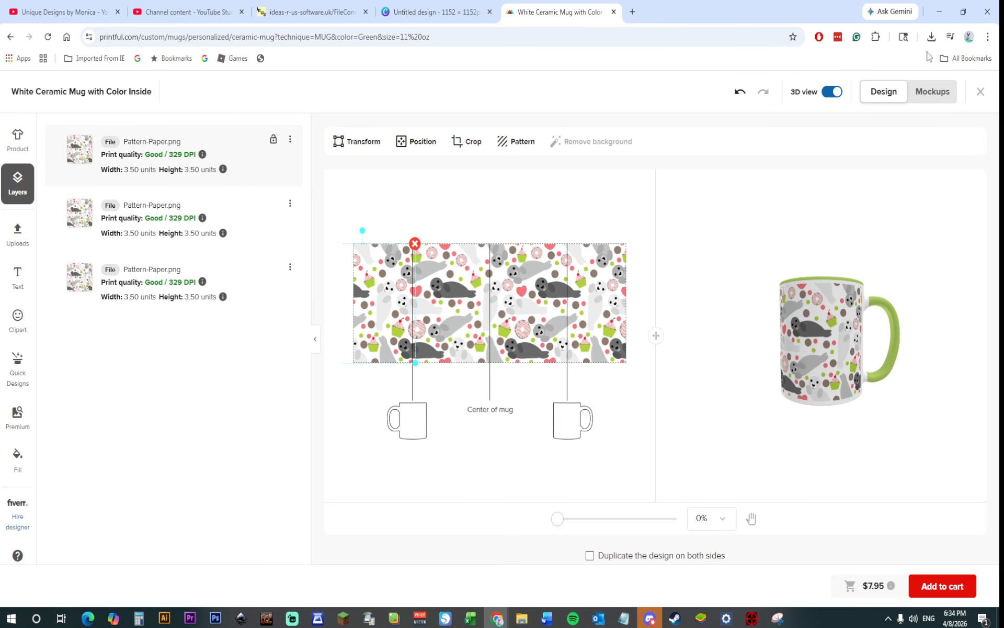
Step: Display the finished mug mockups and examine the pattern seams in the handle-left and handle-right views
{"action": "left_click", "coordinate": [934, 93]}
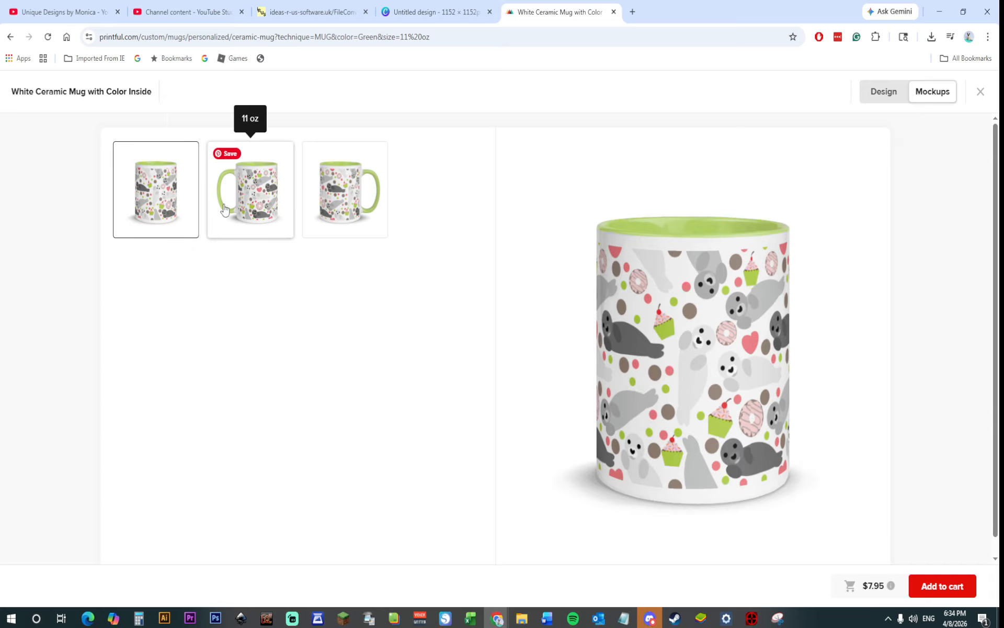
{"action": "left_click", "coordinate": [251, 194]}
{"action": "left_click", "coordinate": [335, 212]}
{"action": "left_click", "coordinate": [250, 193]}
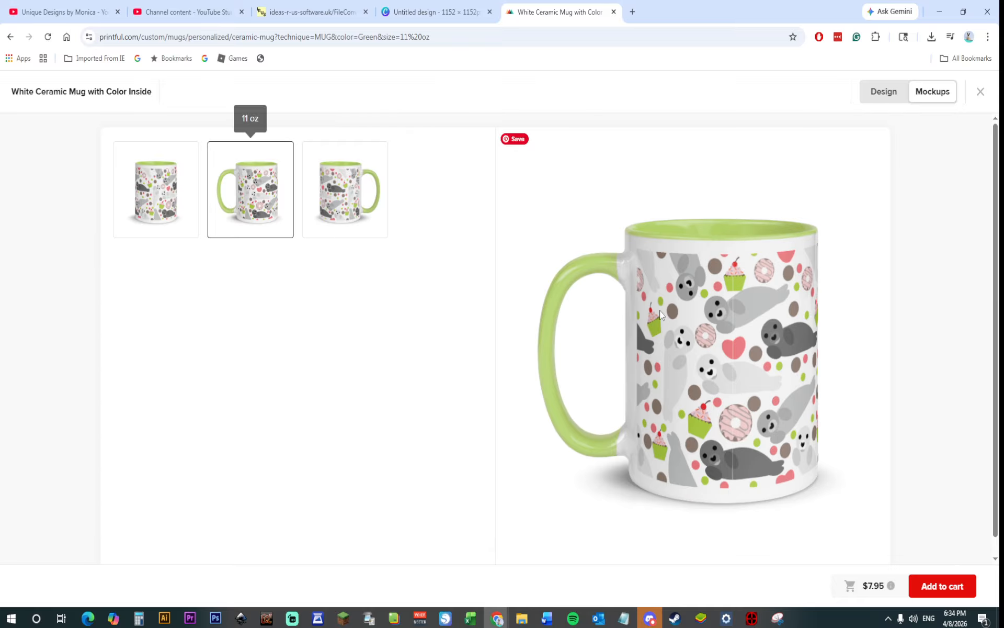
{"action": "left_click", "coordinate": [362, 208]}
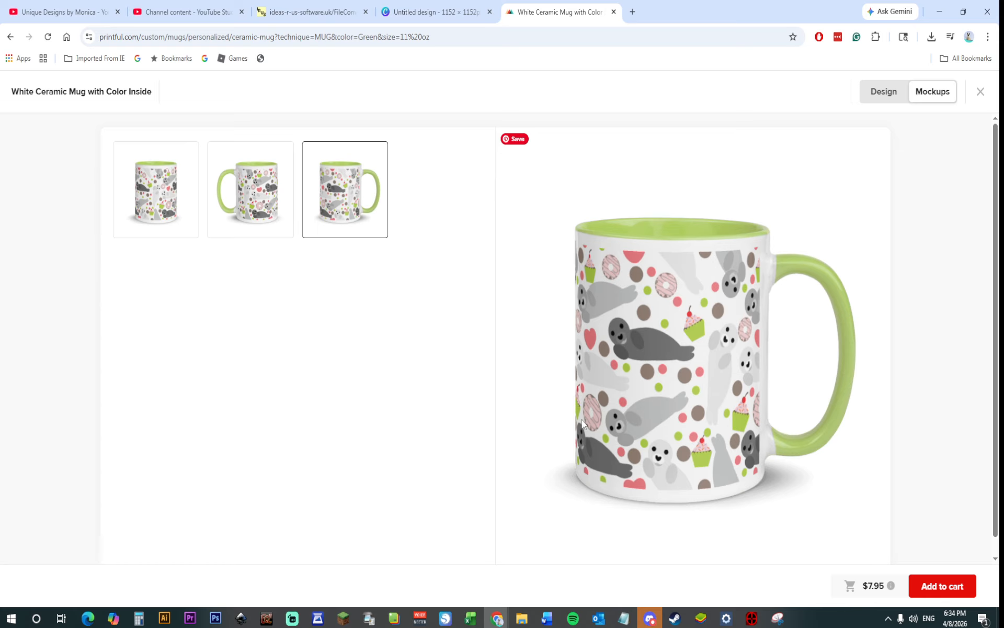
{"action": "left_click", "coordinate": [292, 618]}
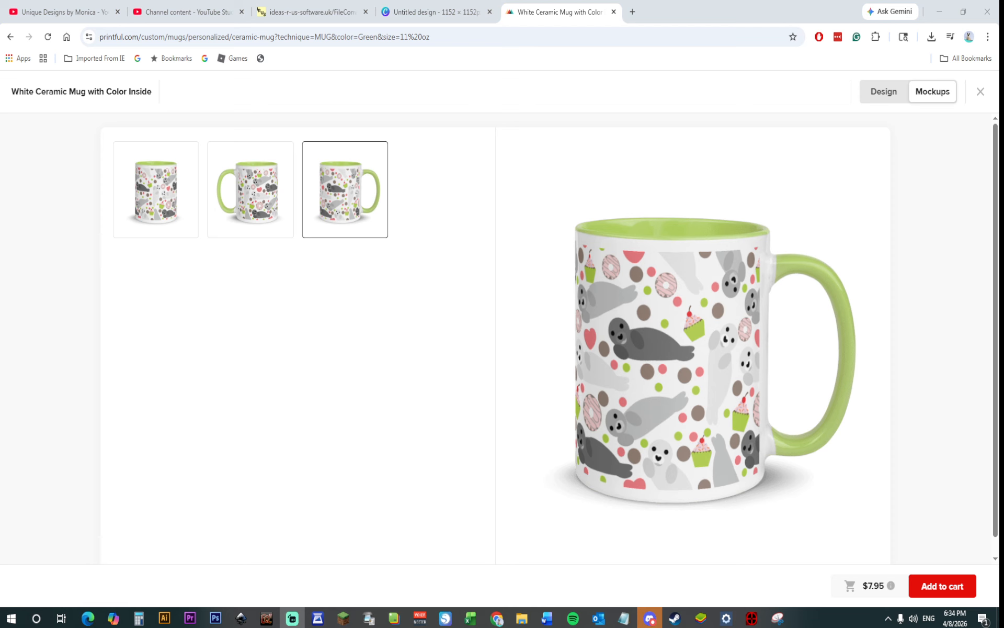